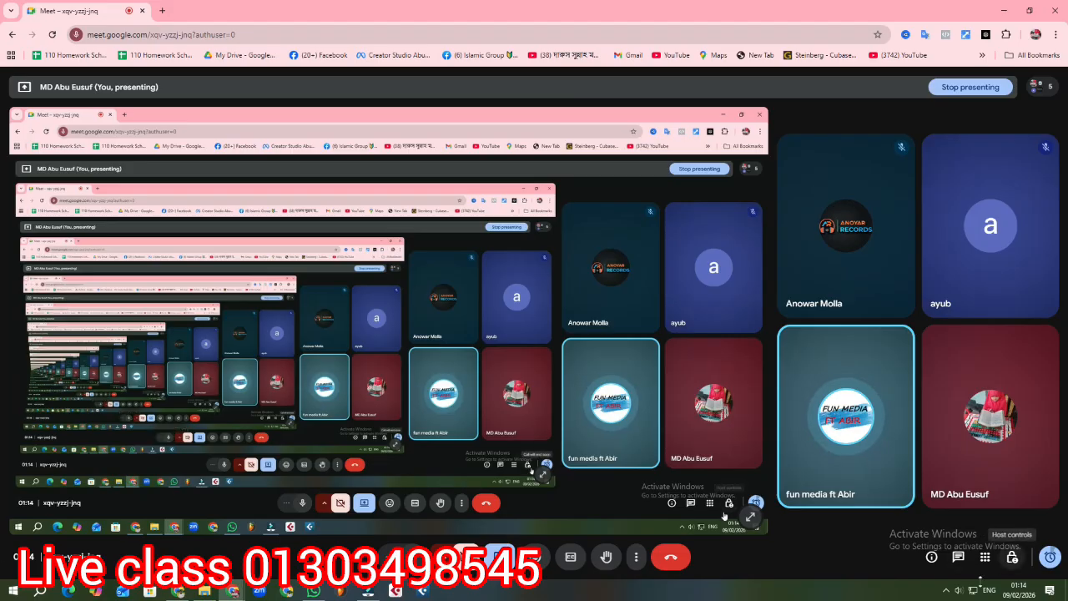
Raise the system speaker volume to 75.
click(958, 590)
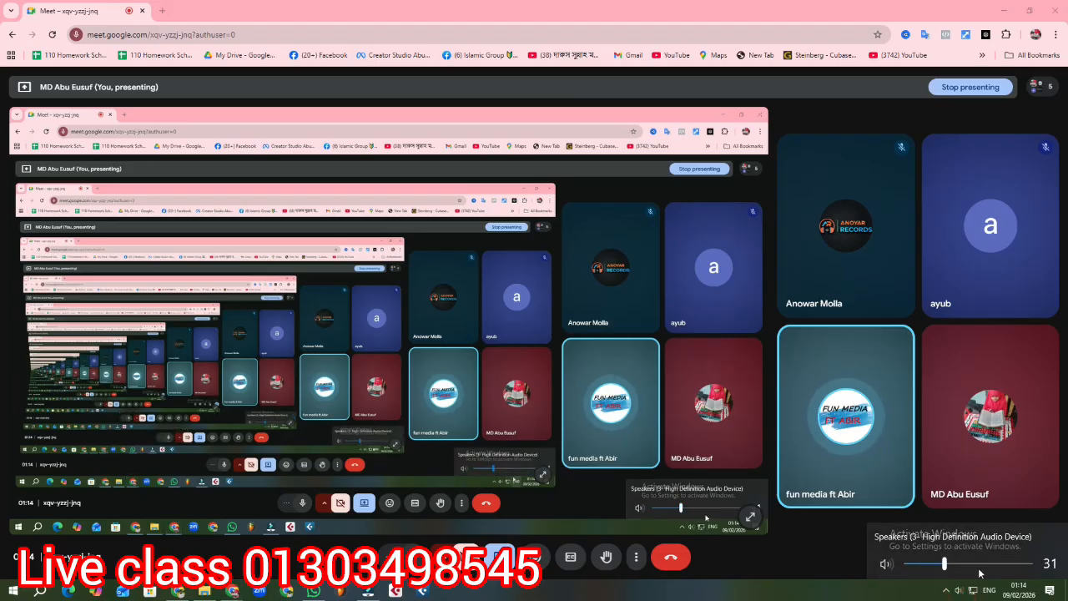
drag(973, 564, 1011, 566)
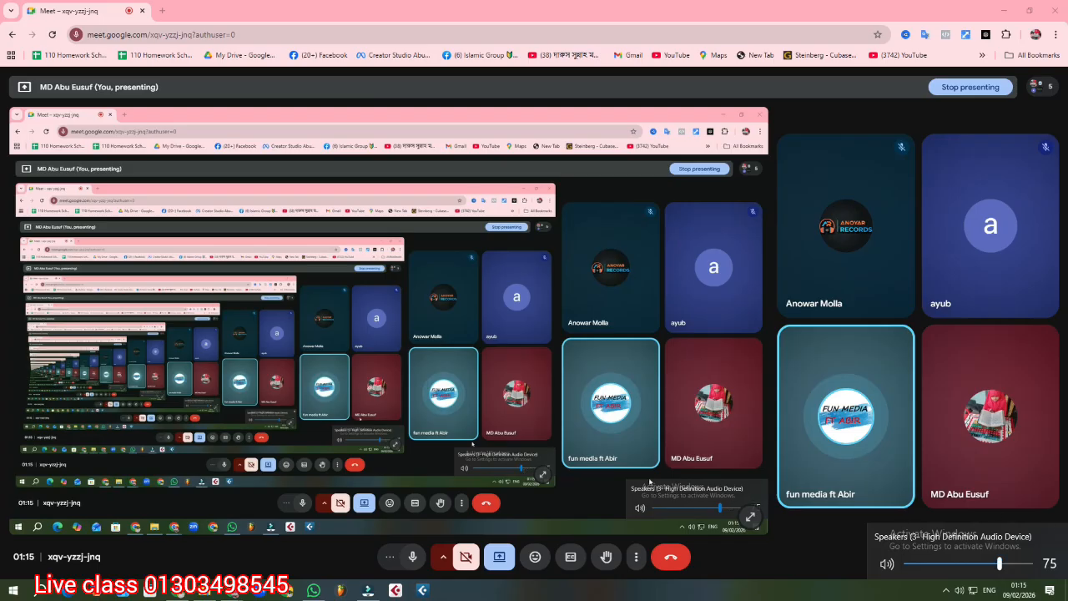
click(959, 593)
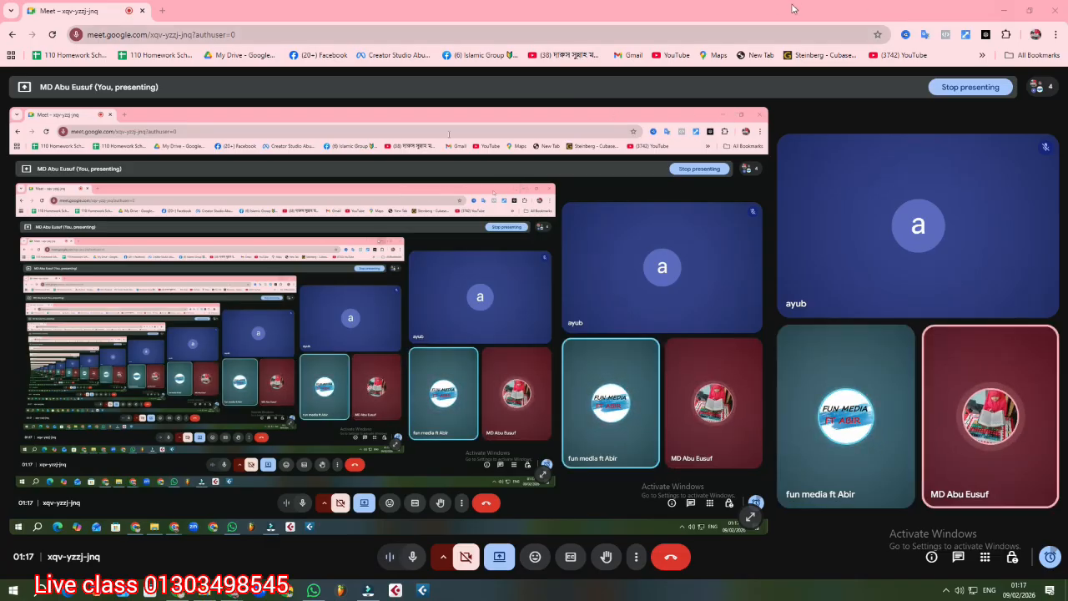
Minimize the Google Meet browser window and launch Cubase 12 from the desktop.
double_click(957, 16)
drag(803, 23, 811, 9)
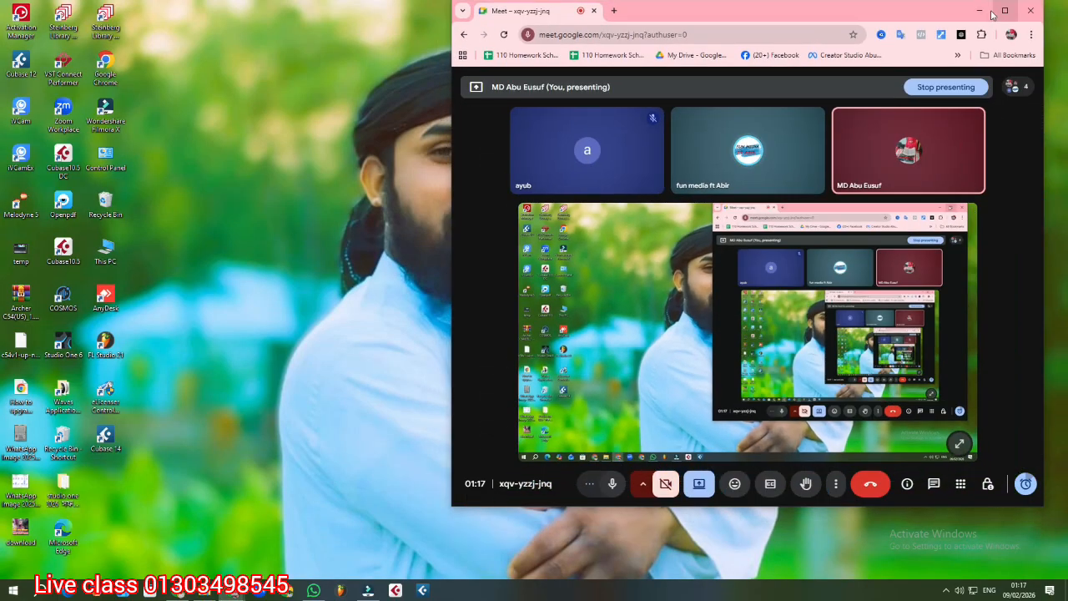
click(978, 12)
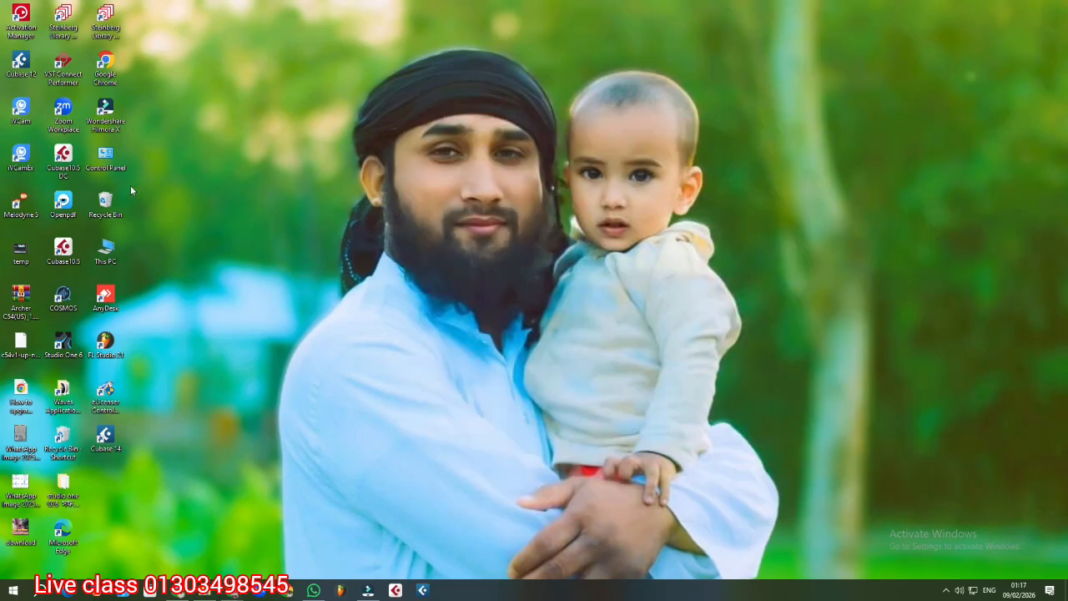
double_click(21, 64)
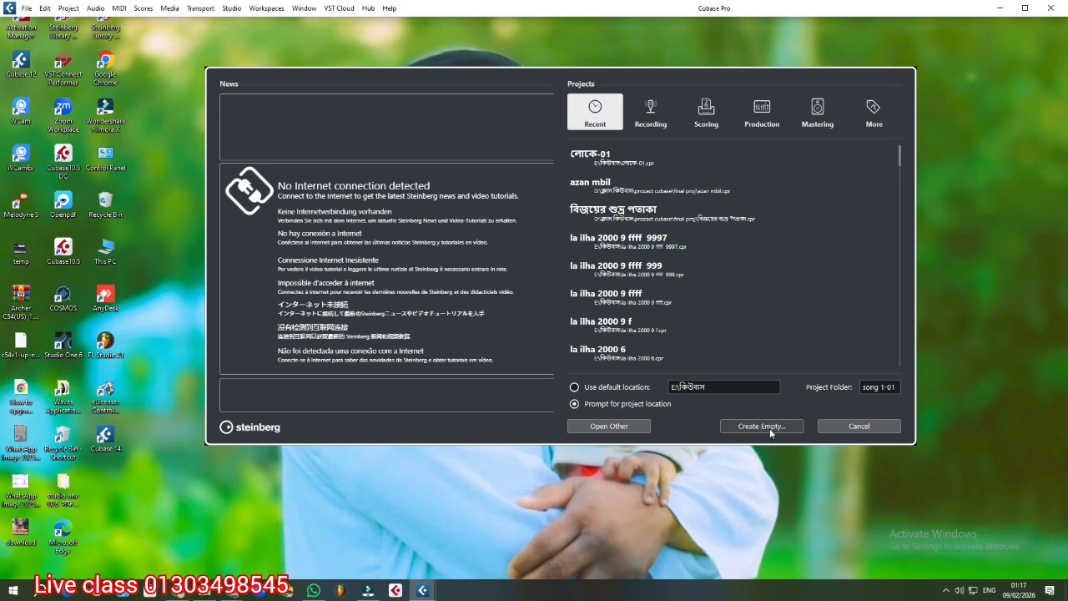
Create an empty project in the existing "র ভোকাল" folder inside the কিউবাস folder on Local Disk (E:).
click(769, 427)
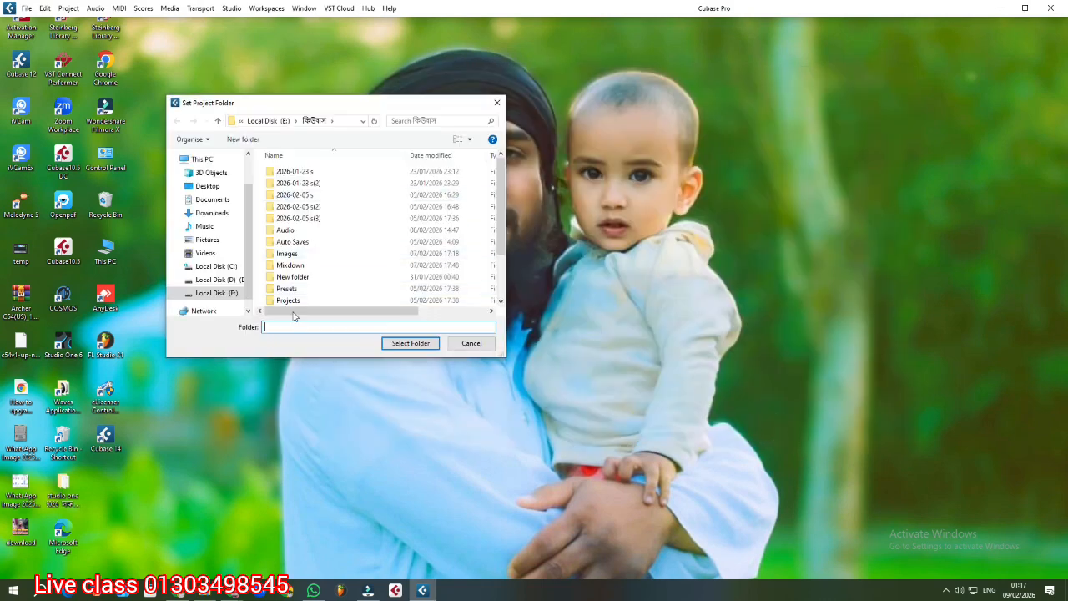
scroll(288, 292, down, 2)
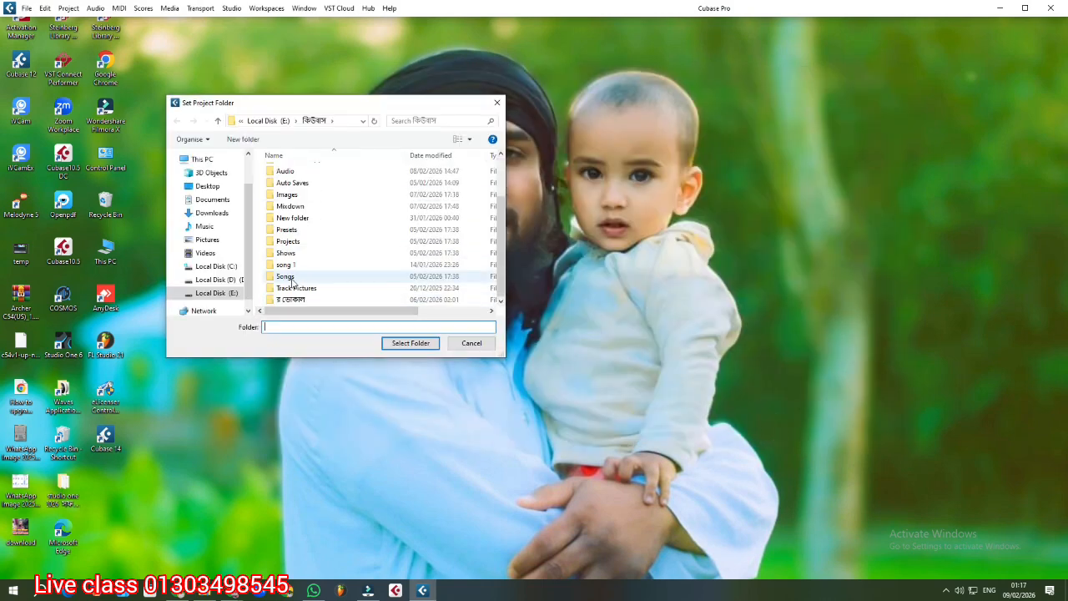
scroll(300, 288, up, 1)
scroll(309, 290, down, 1)
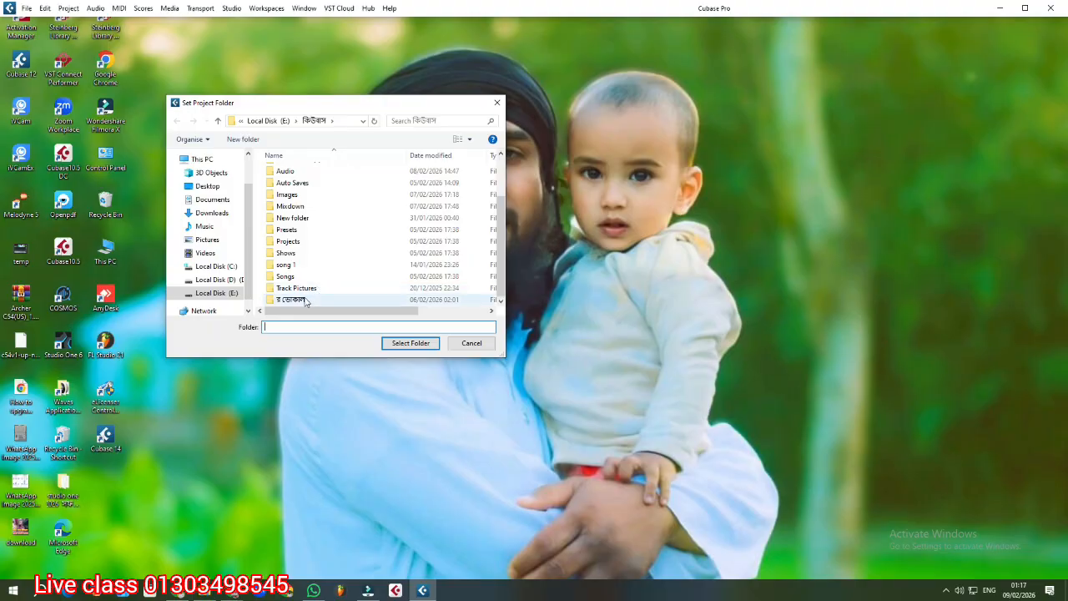
click(301, 302)
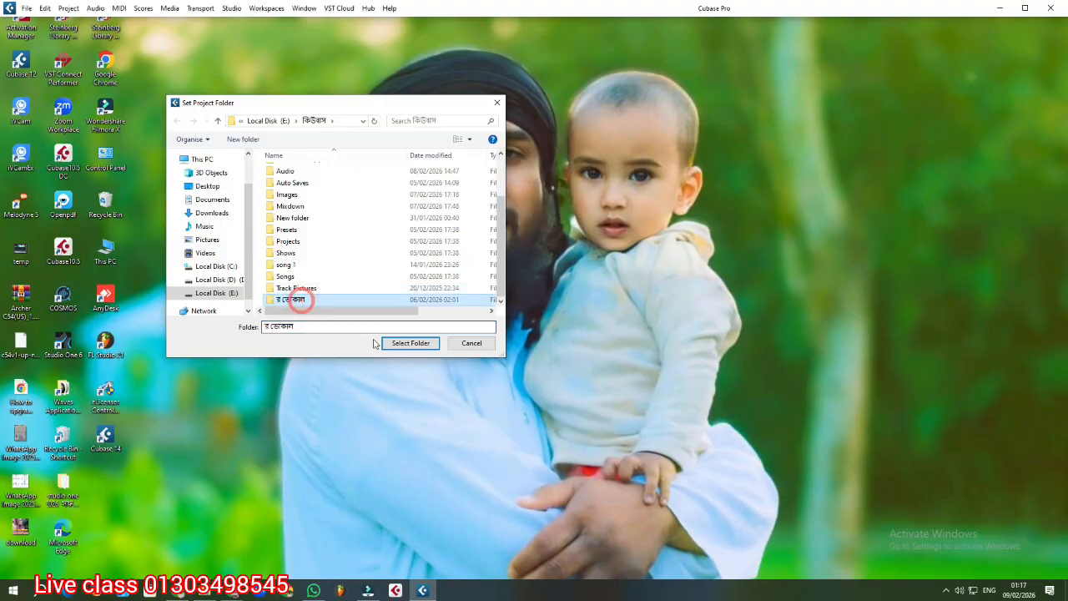
click(409, 343)
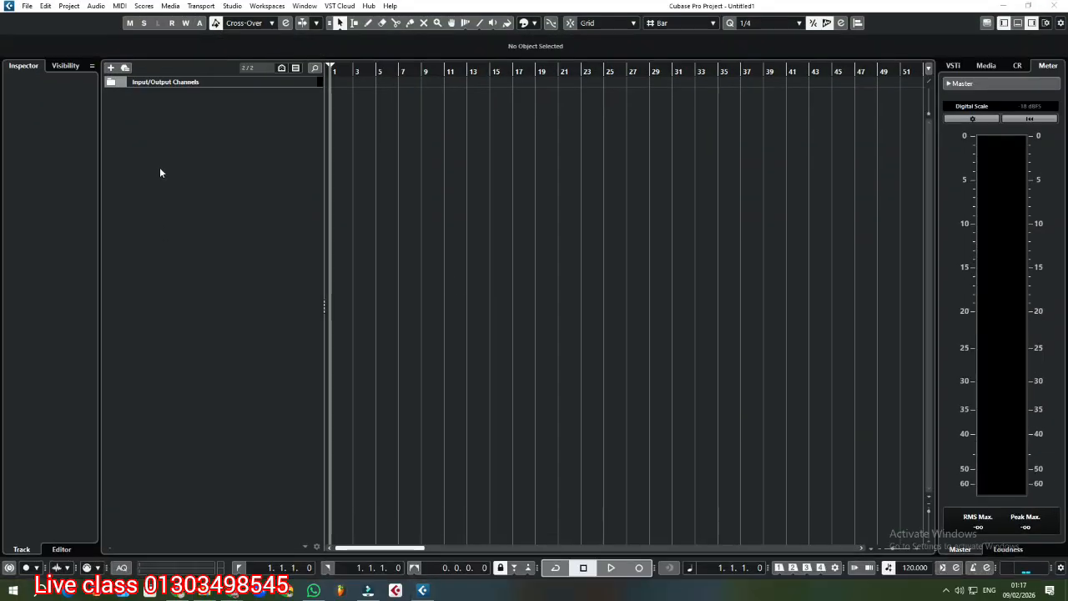
Add one mono audio track with input In 1 (Mono) and output Stereo Out, and increase its track height.
right_click(204, 143)
click(221, 151)
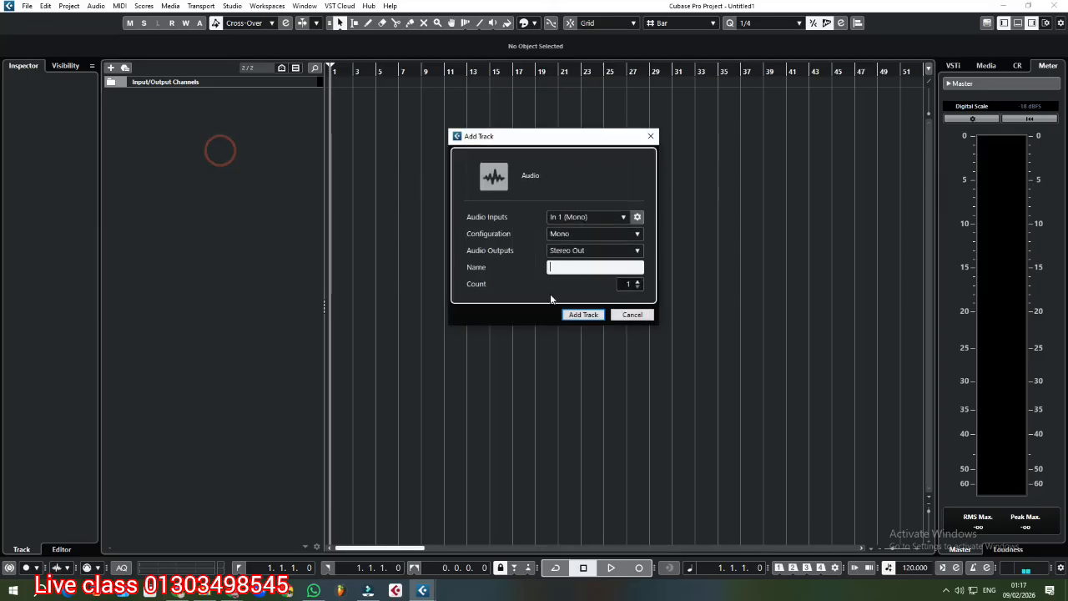
click(590, 316)
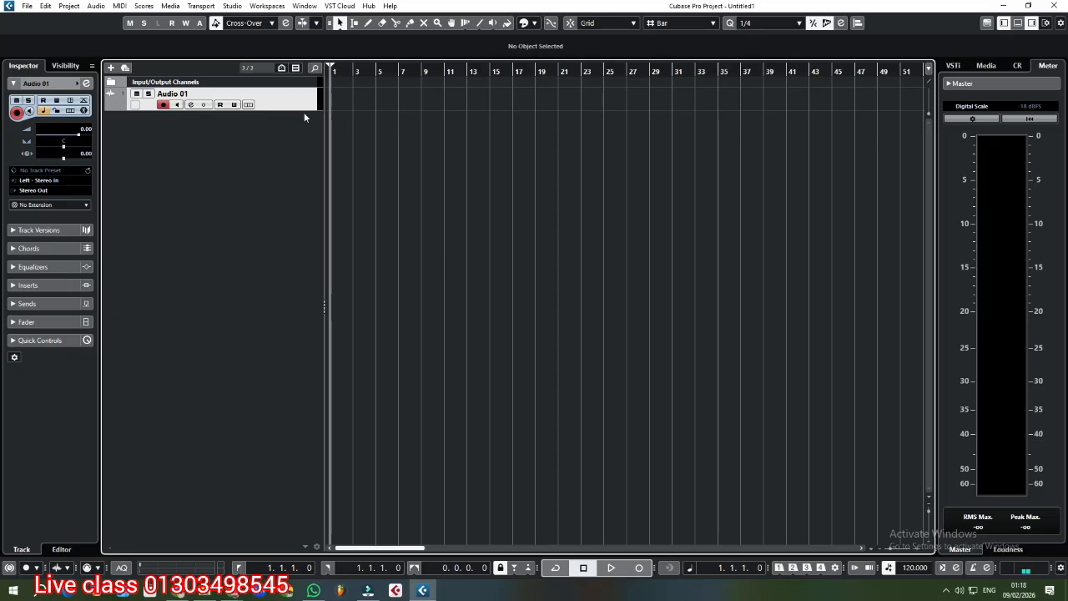
drag(304, 110, 295, 139)
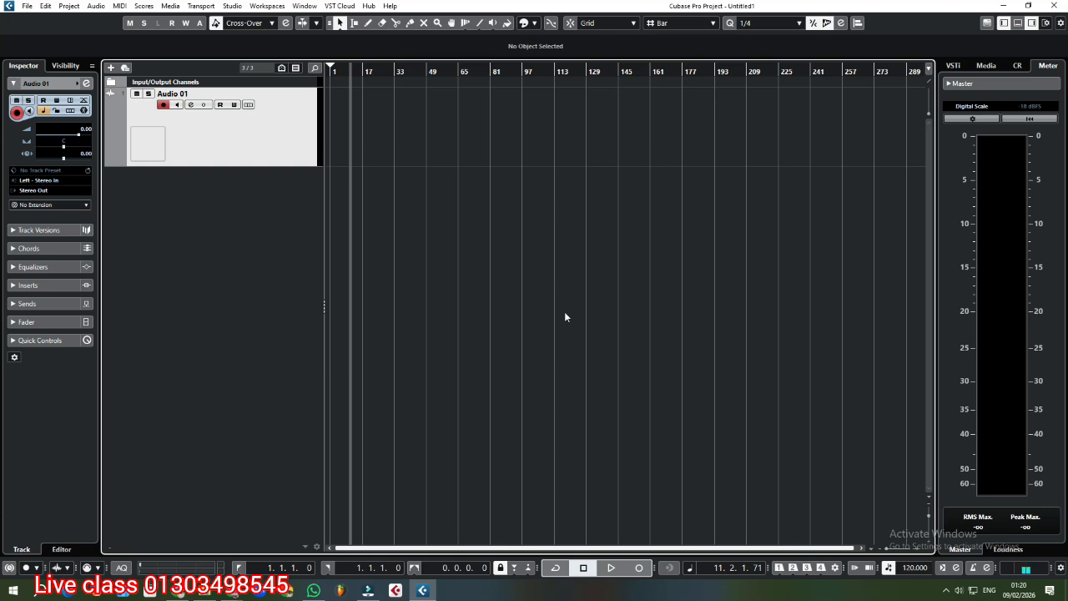
Place the project cursor at about bar 7.3 in the ruler, and start and stop playback from there.
click(341, 68)
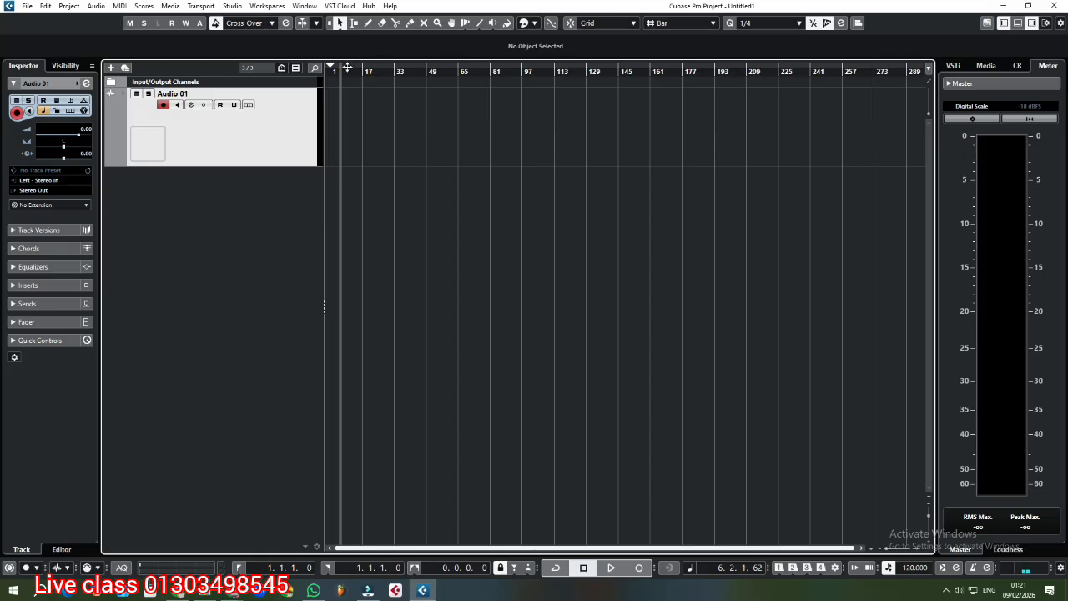
click(345, 70)
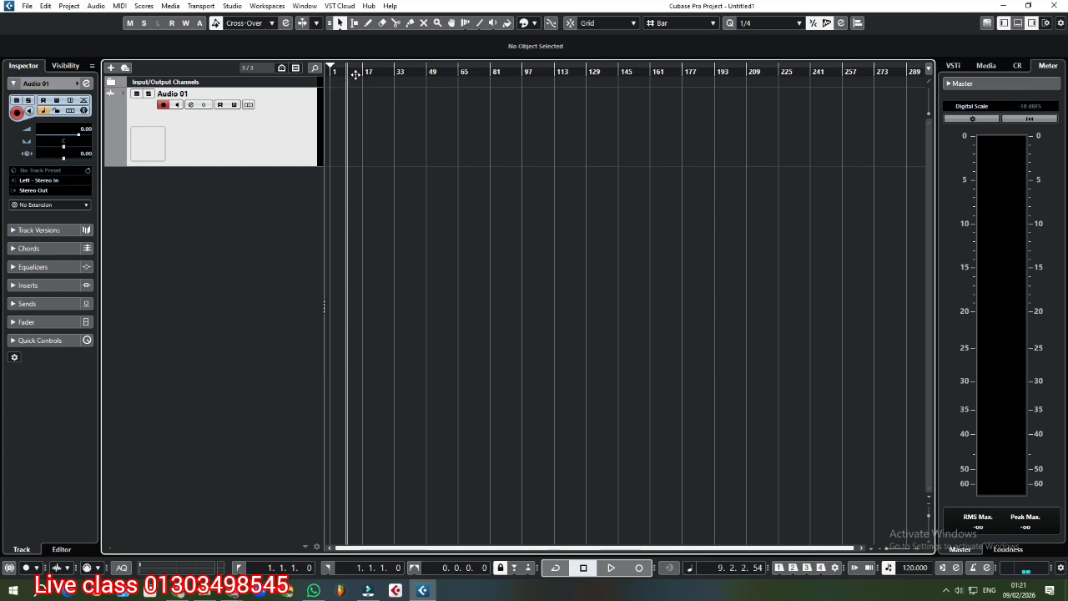
mouse_move(354, 72)
mouse_down()
mouse_move(356, 95)
mouse_move(342, 73)
mouse_up()
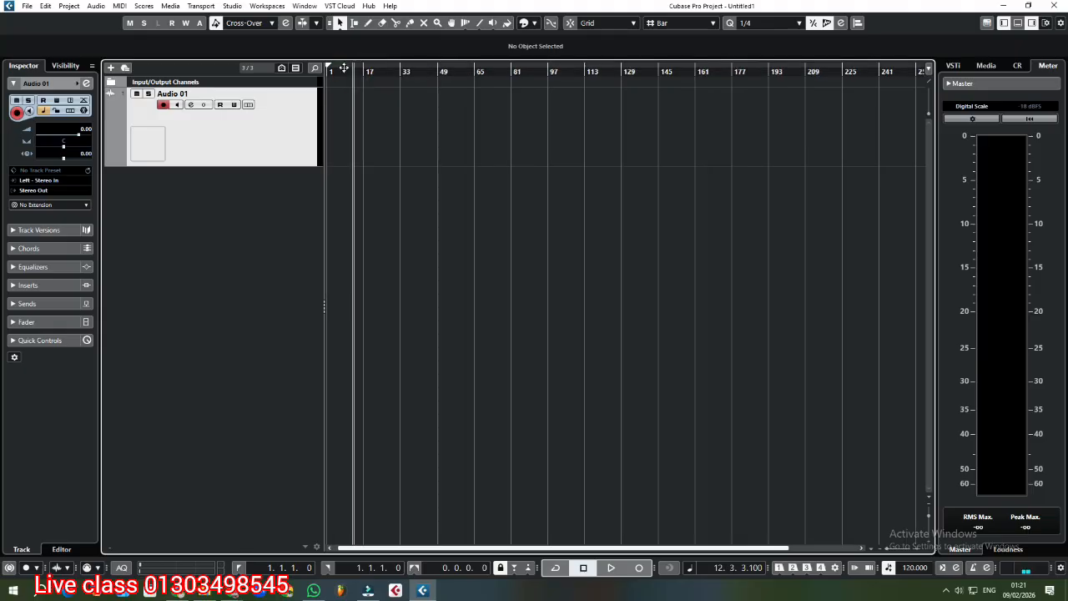
click(342, 72)
key(space)
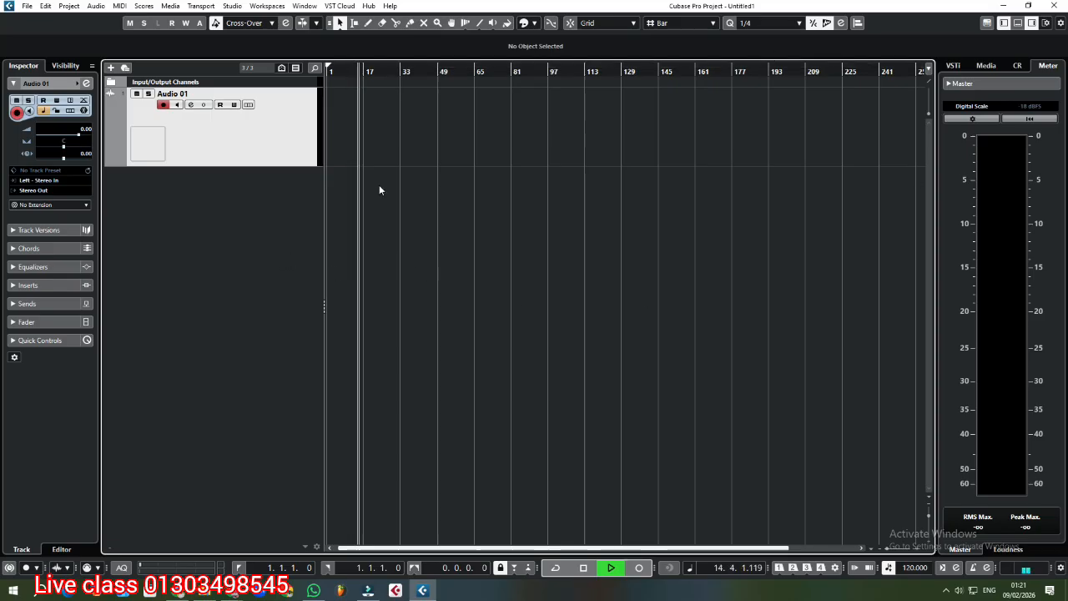
key(space)
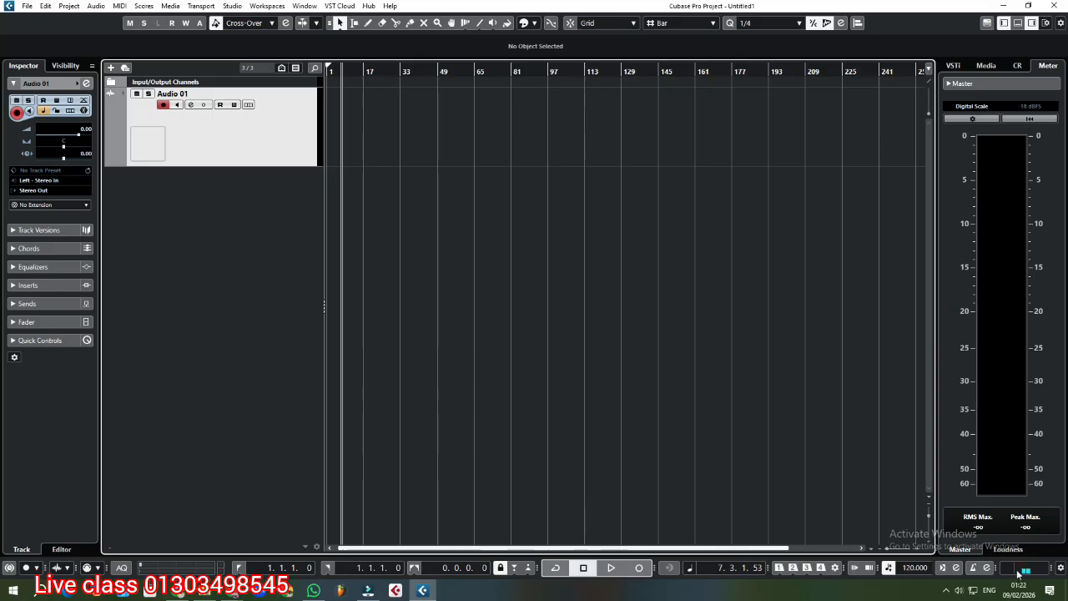
Hide the meter area and record a vocal clip of about eight bars on the Audio 01 track.
click(1032, 23)
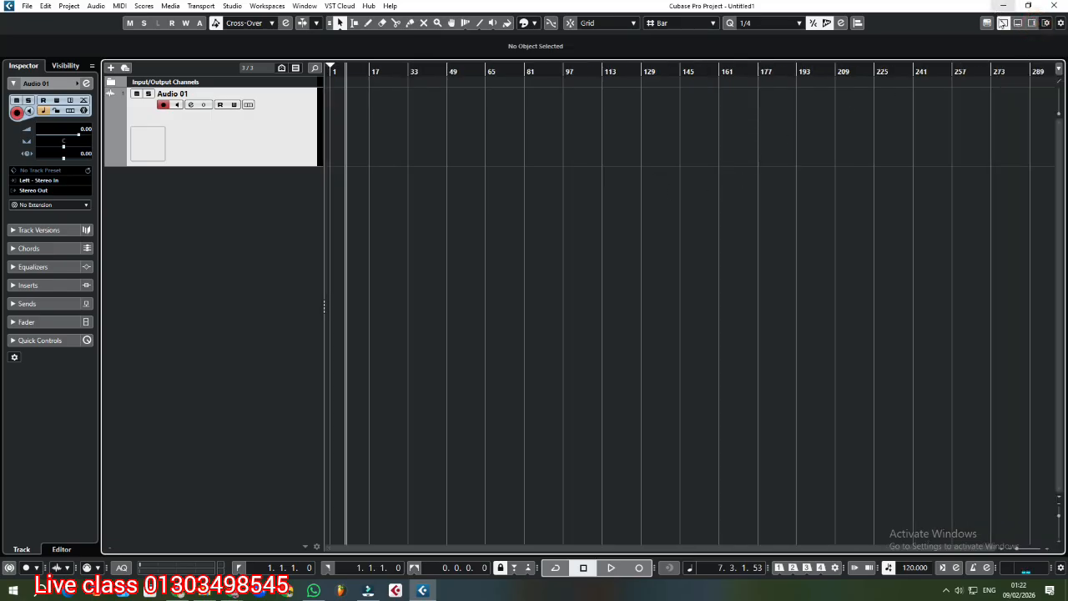
key(KP_Multiply)
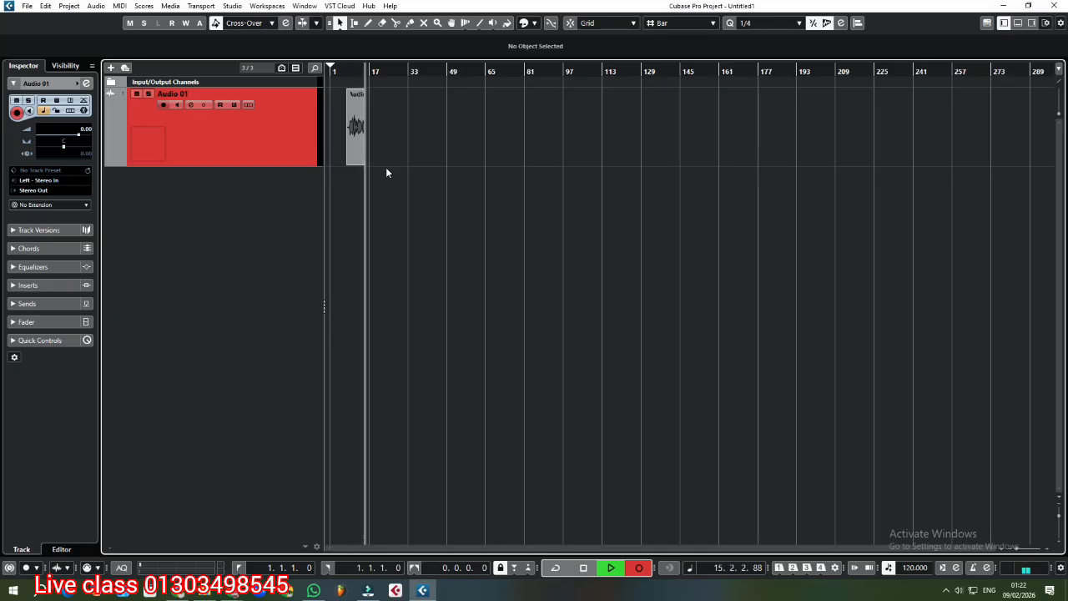
key(space)
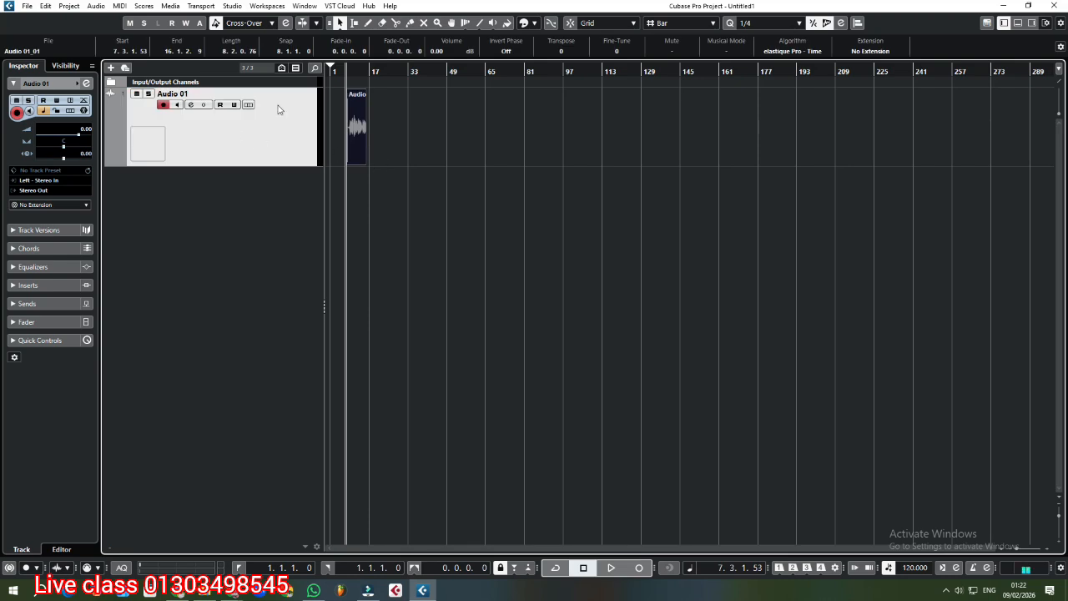
Trim the silent start of the recorded clip to about 8.3.2, and deselect the clip.
mouse_move(347, 74)
mouse_down()
mouse_move(356, 103)
mouse_move(351, 89)
mouse_up()
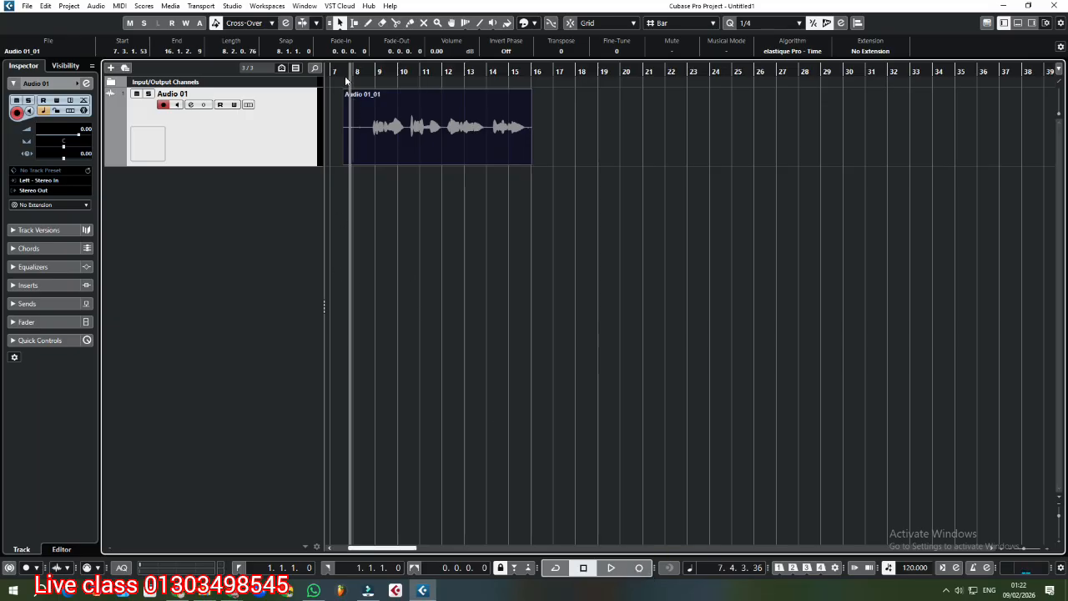
mouse_move(344, 73)
mouse_down()
mouse_move(344, 90)
mouse_move(345, 75)
mouse_up()
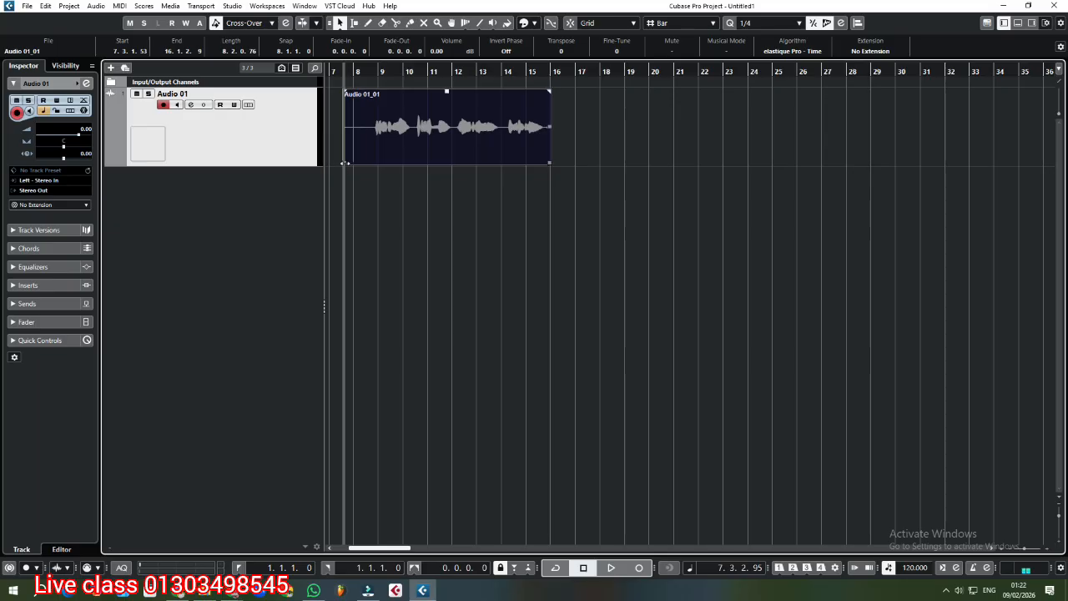
drag(345, 163, 372, 162)
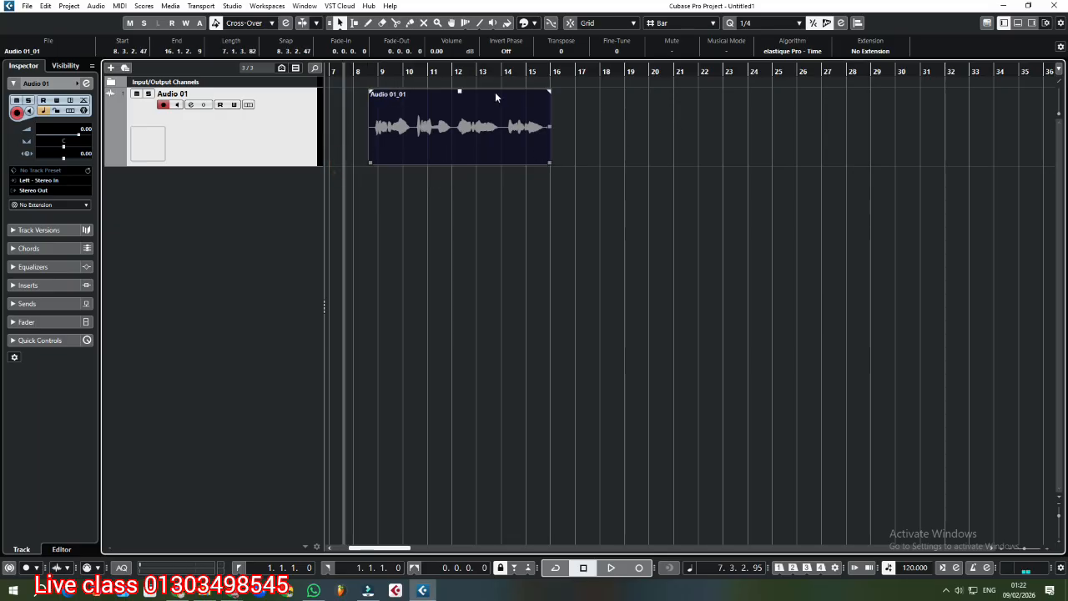
click(493, 204)
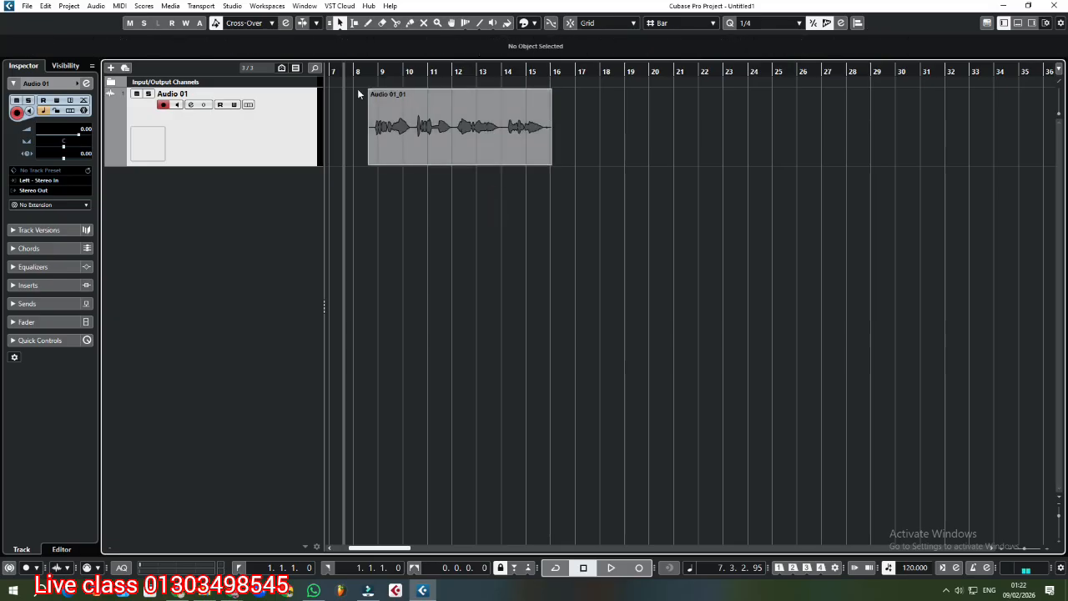
Move the project cursor near the clip's start and trim the clip's start further to about 8.4.1.
drag(373, 71, 370, 73)
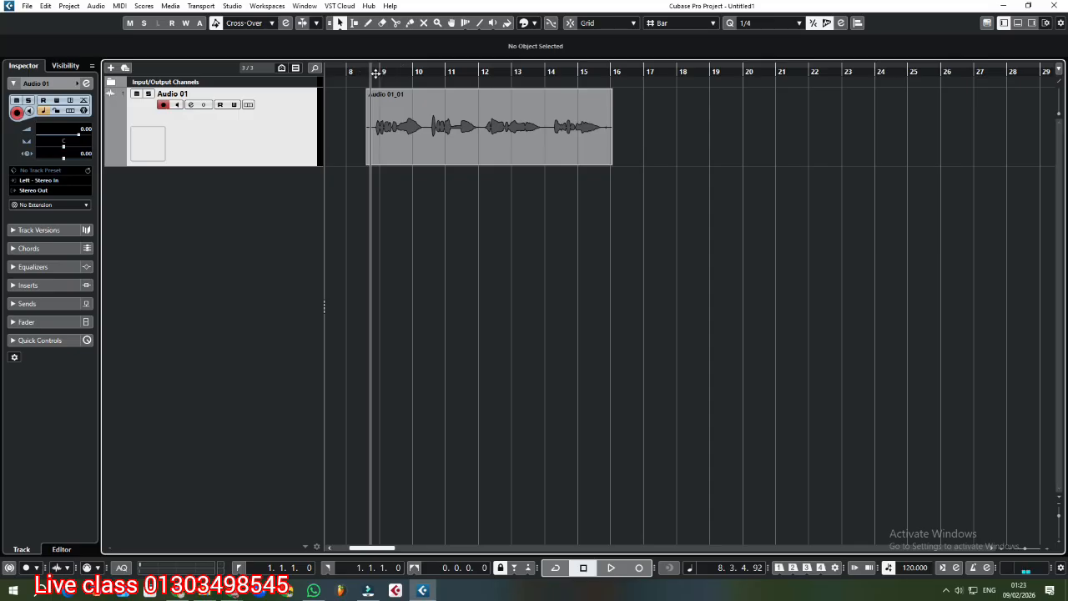
drag(375, 71, 372, 72)
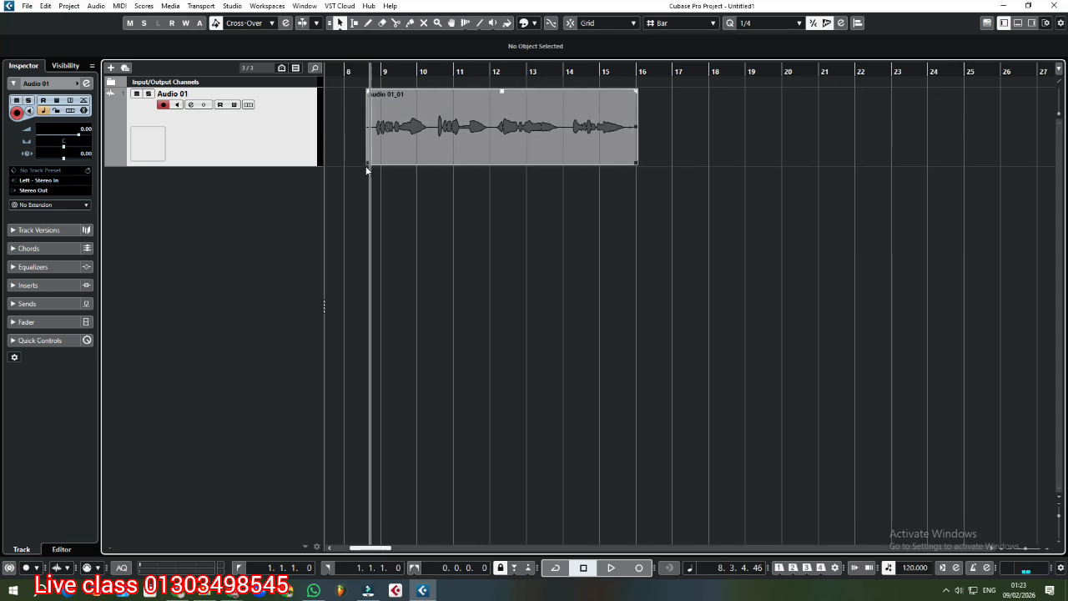
drag(368, 164, 373, 165)
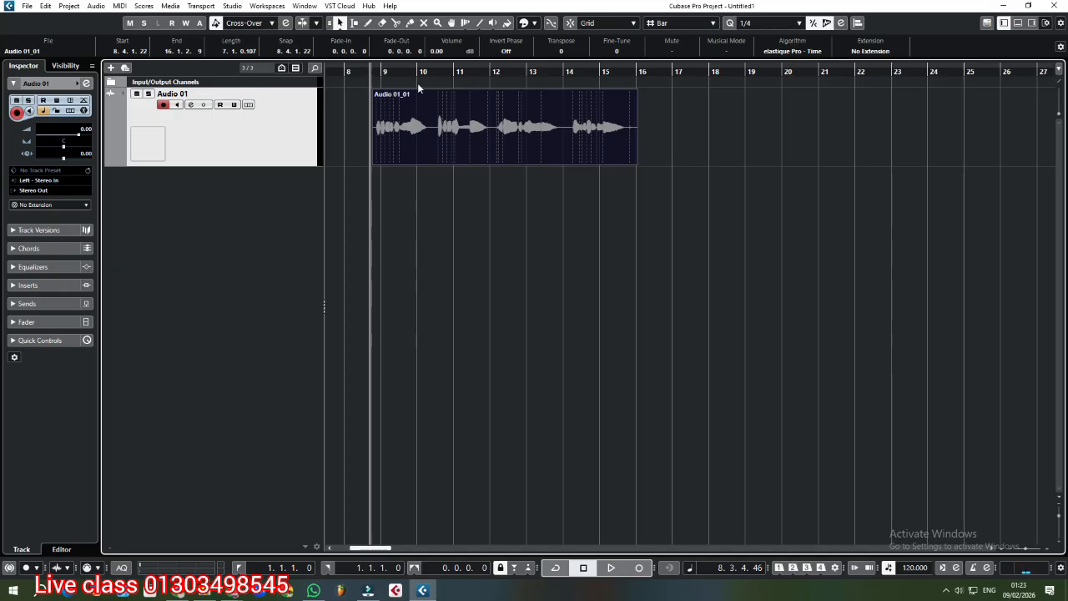
Place the project cursor at the end of the clip and duplicate the Audio 01 track.
mouse_move(417, 127)
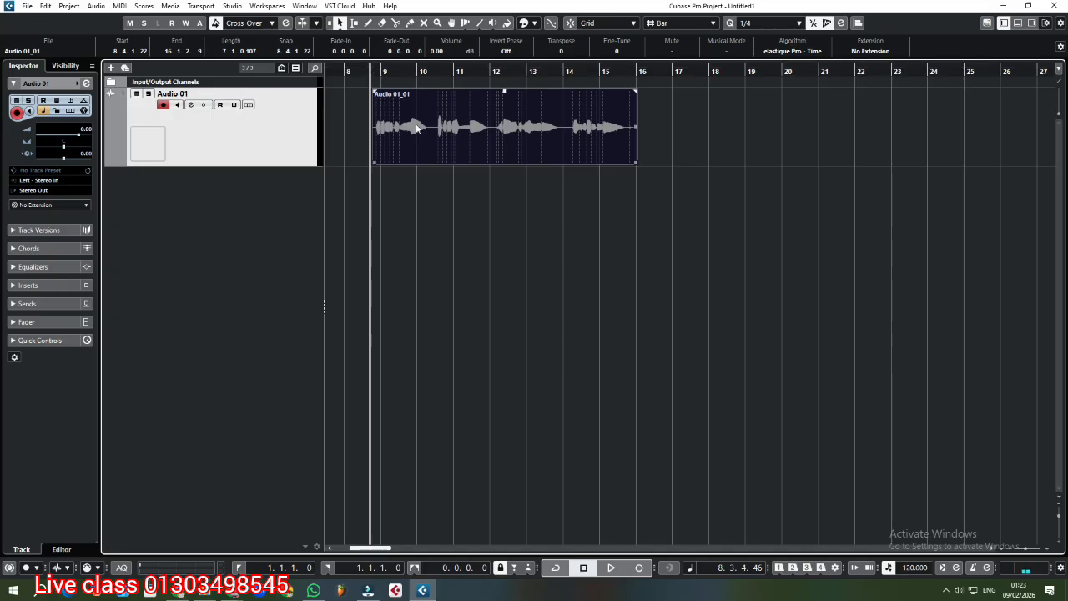
click(300, 200)
click(637, 71)
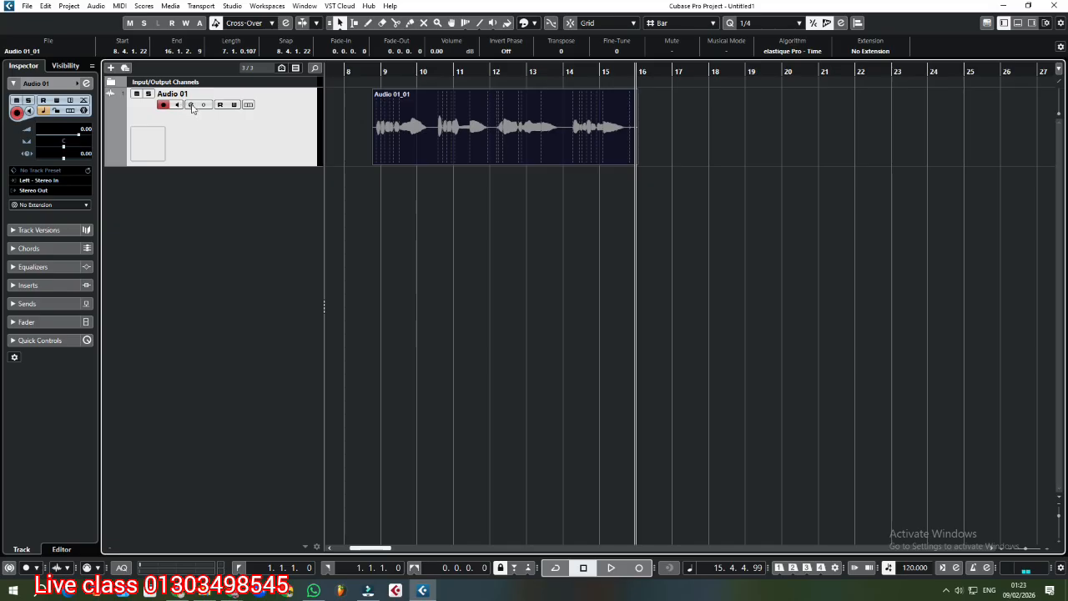
right_click(250, 128)
click(321, 160)
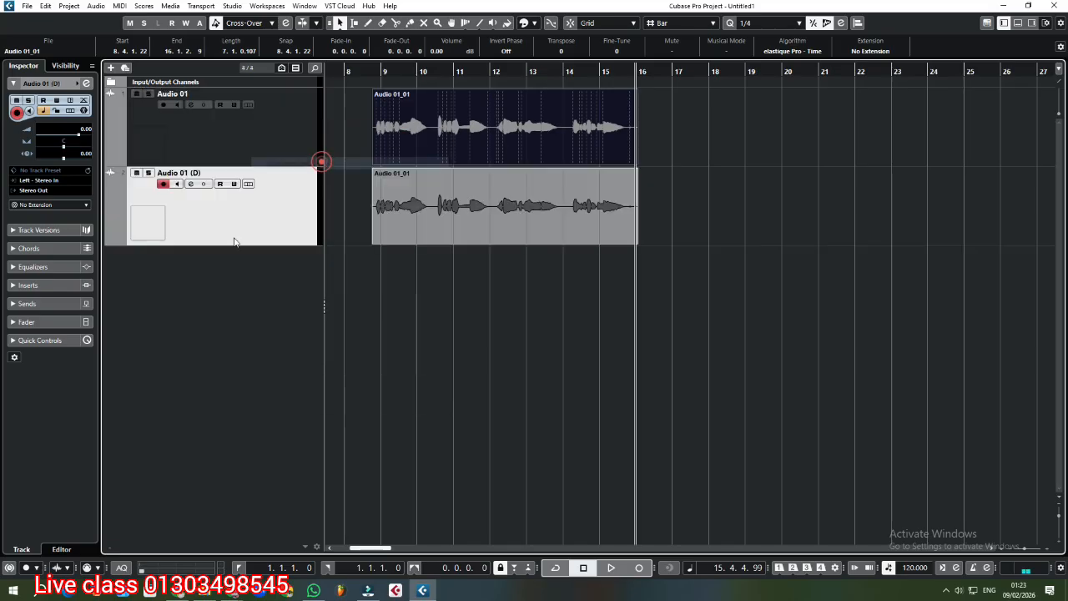
View the channel settings of the original Audio 01 track, including its inserts, equalizer and sends, and close them.
click(217, 144)
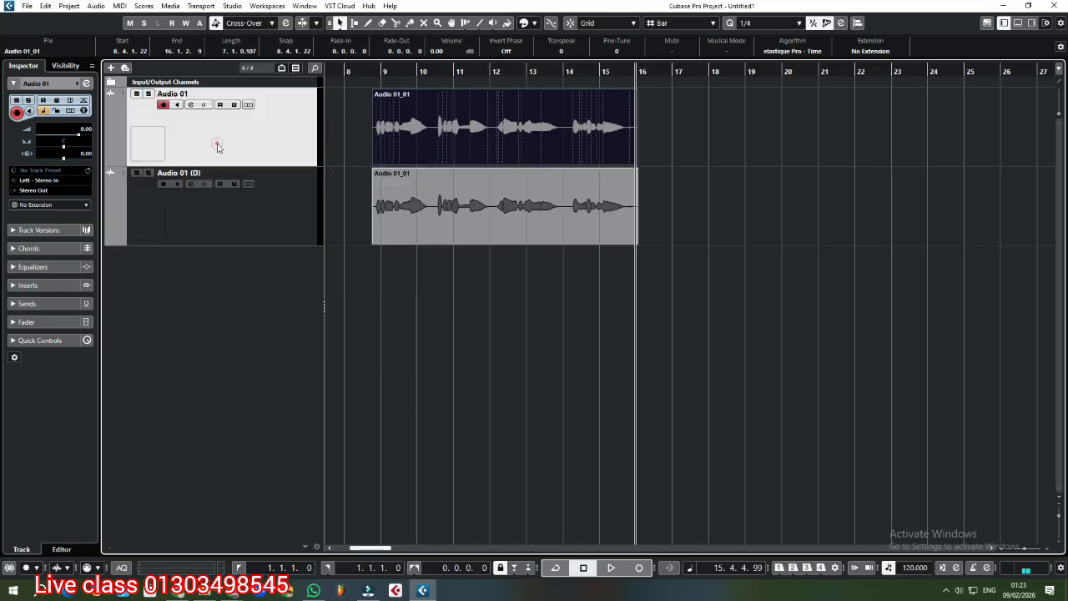
click(190, 105)
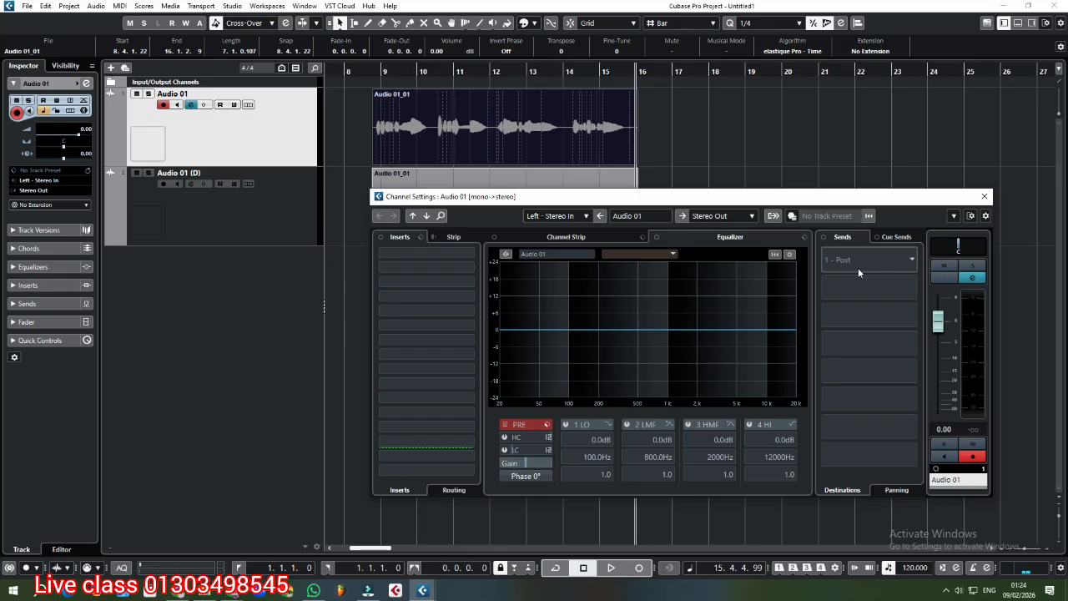
click(982, 197)
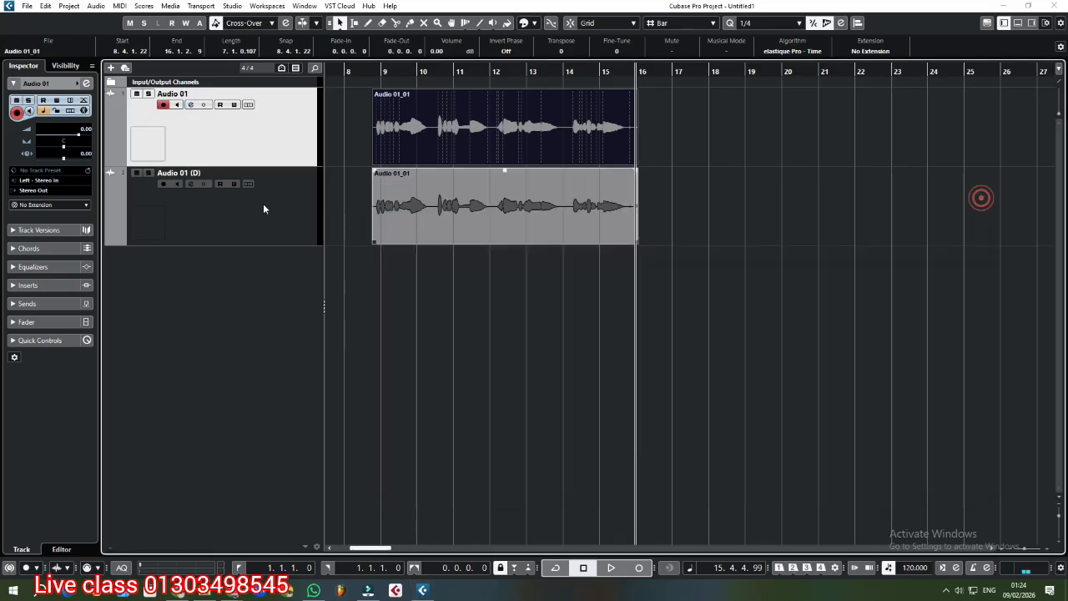
Delete the clip on the duplicated Audio 01 (D) track and erase the clip on the original Audio 01 track.
click(279, 206)
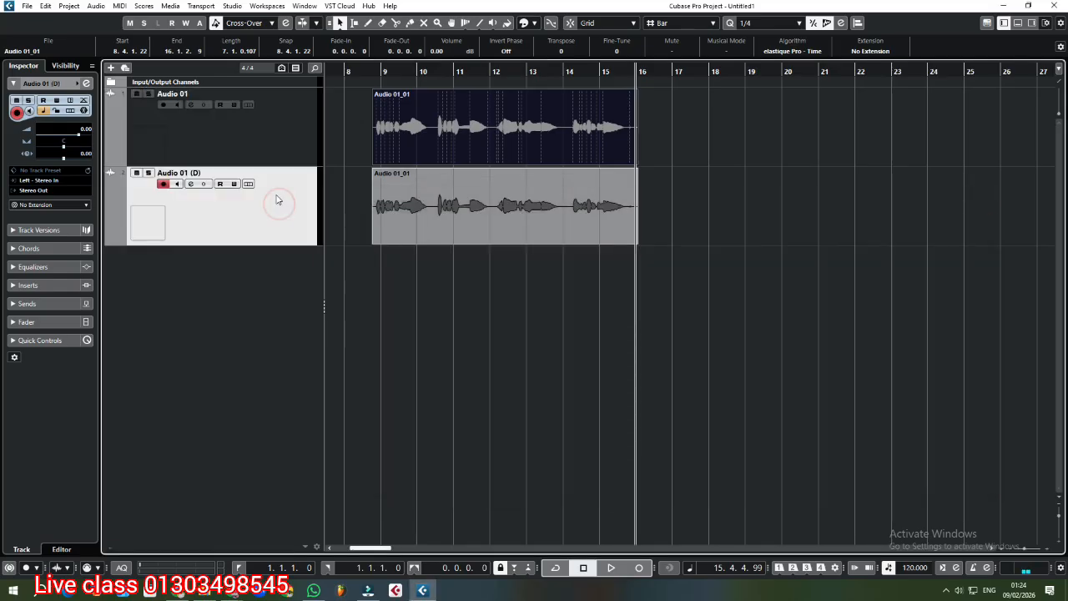
click(454, 215)
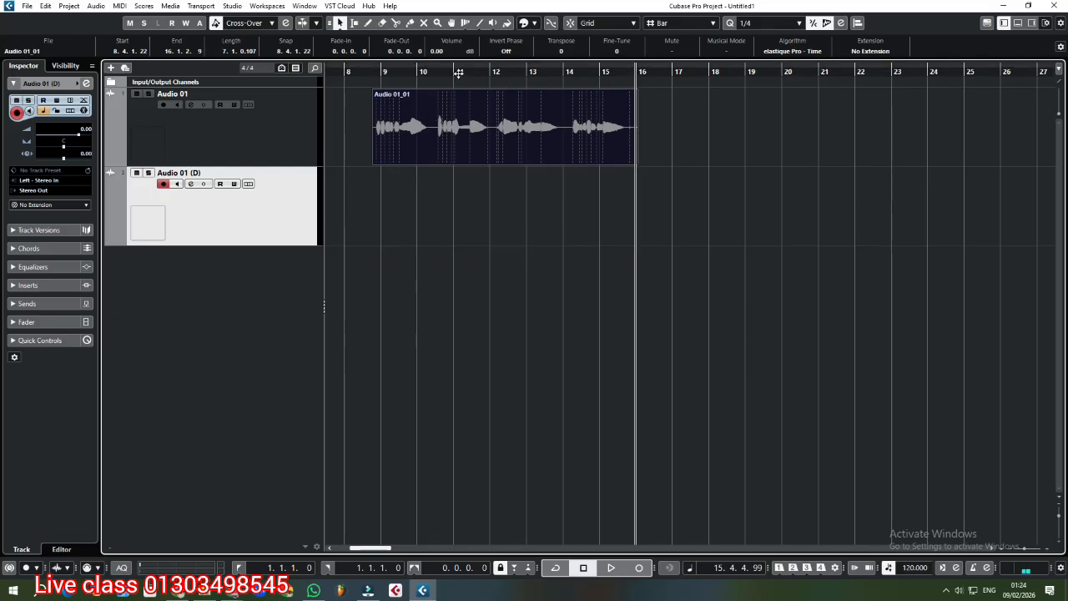
click(458, 72)
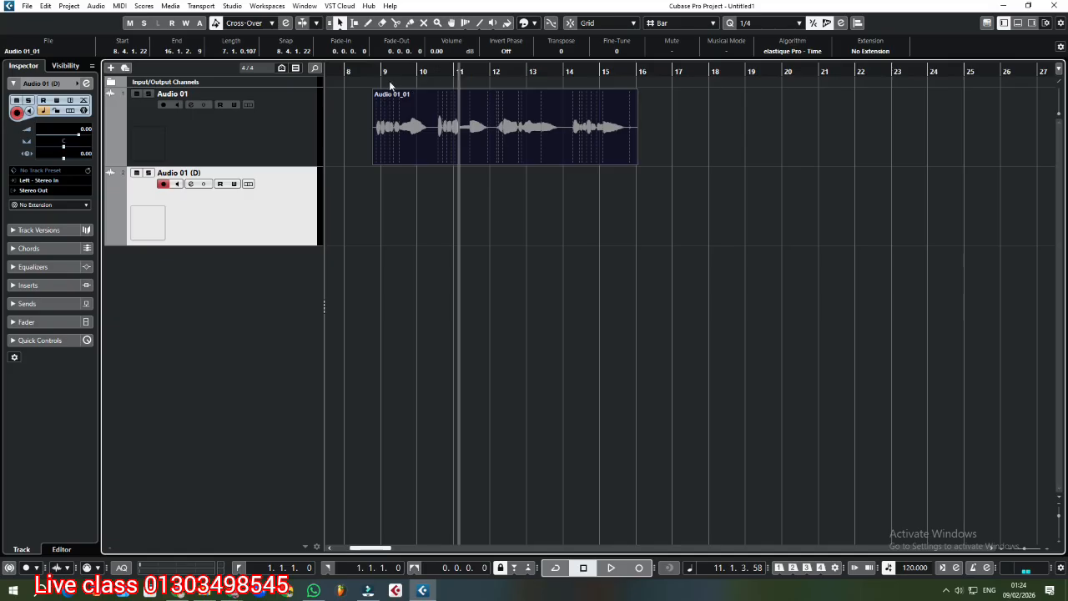
key(5)
click(564, 125)
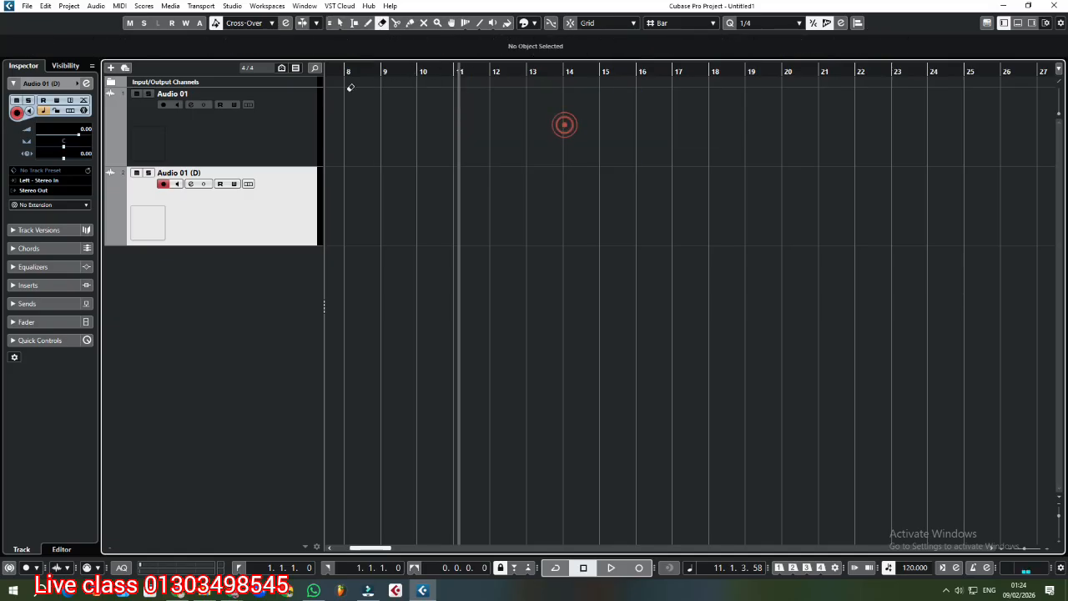
key(1)
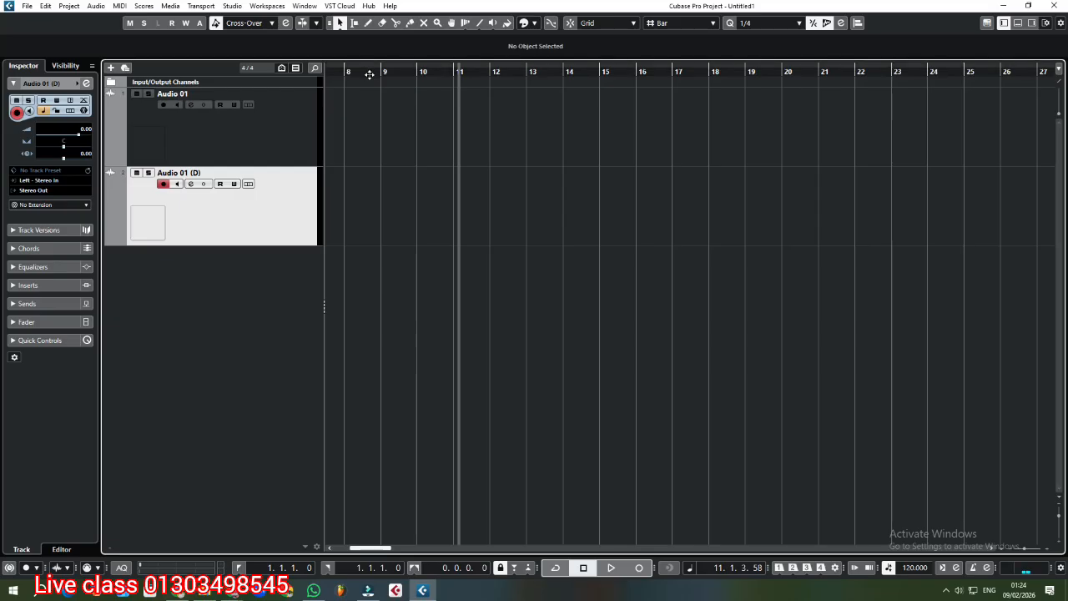
Record a new vocal take on the Audio 01 track from about 8.3.4, and stop it shortly after bar 15.
click(370, 74)
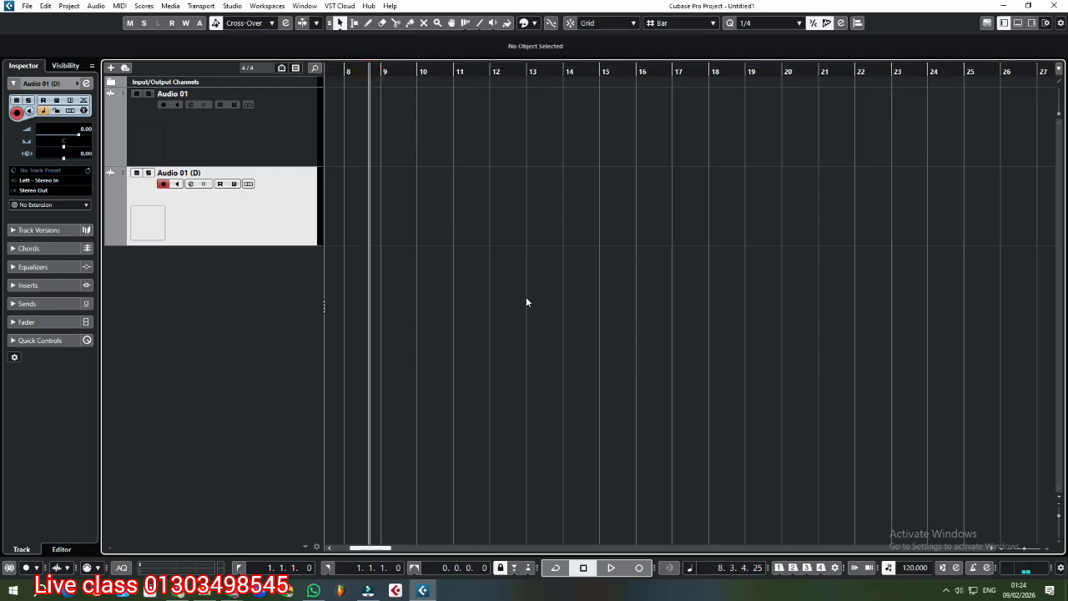
click(242, 118)
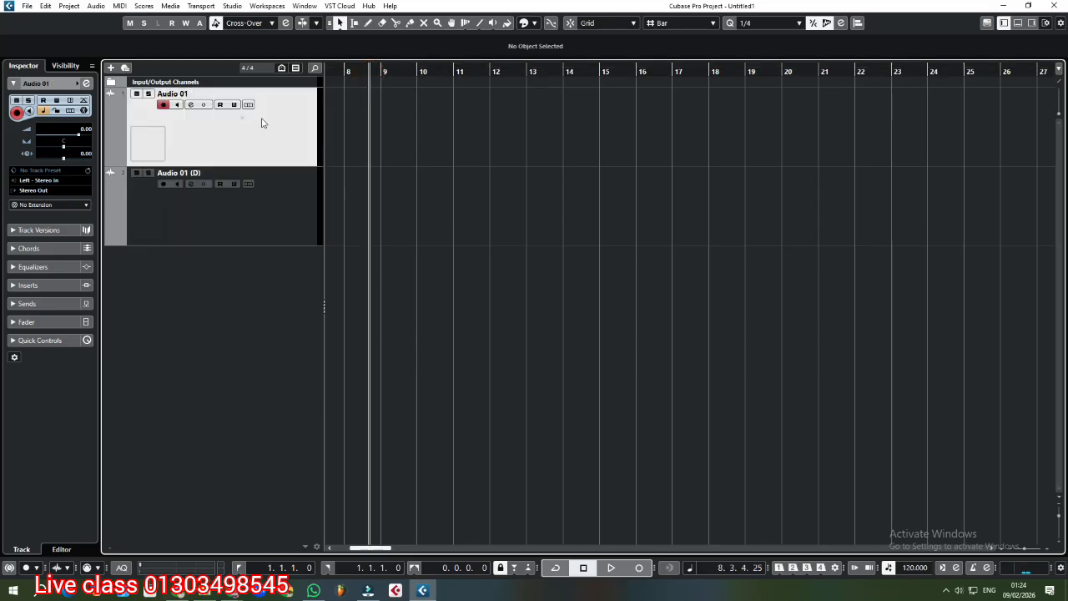
click(639, 569)
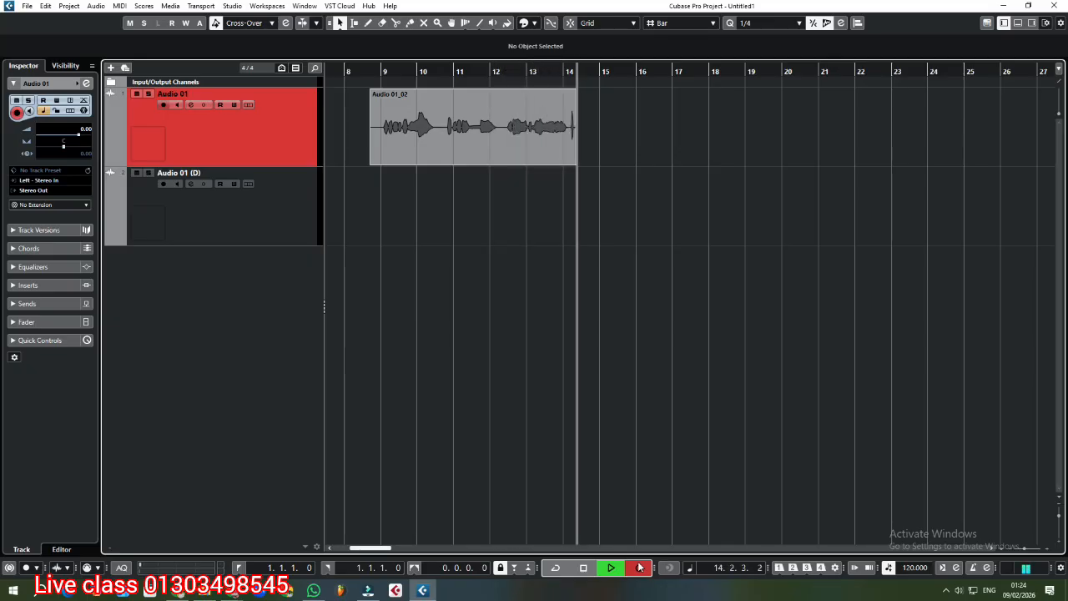
key(space)
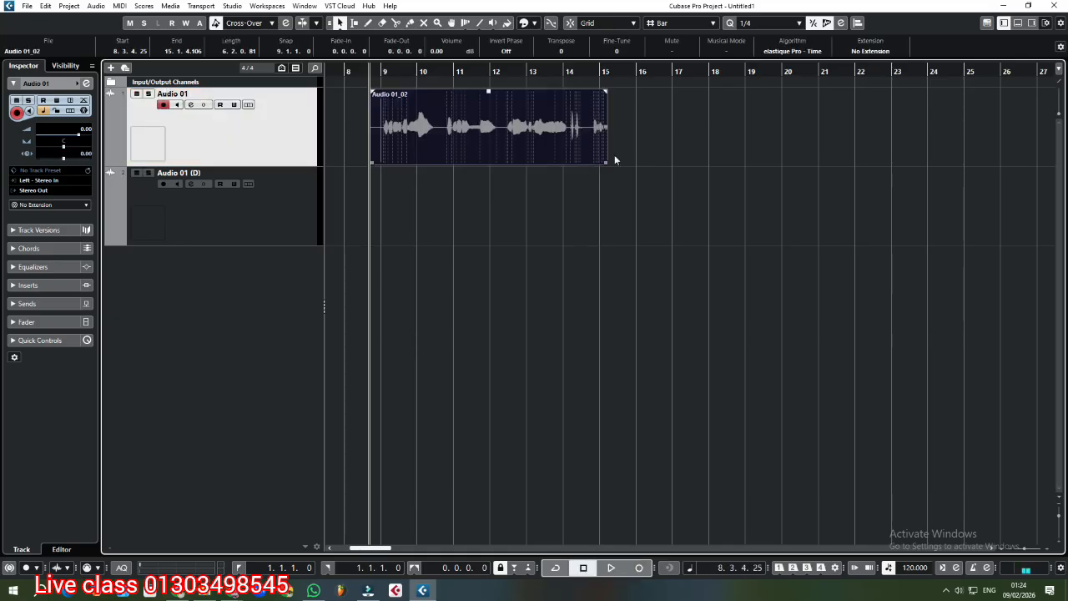
click(614, 159)
Play back the new take from around bar 9 and lower the system speaker volume to about 54.
click(381, 71)
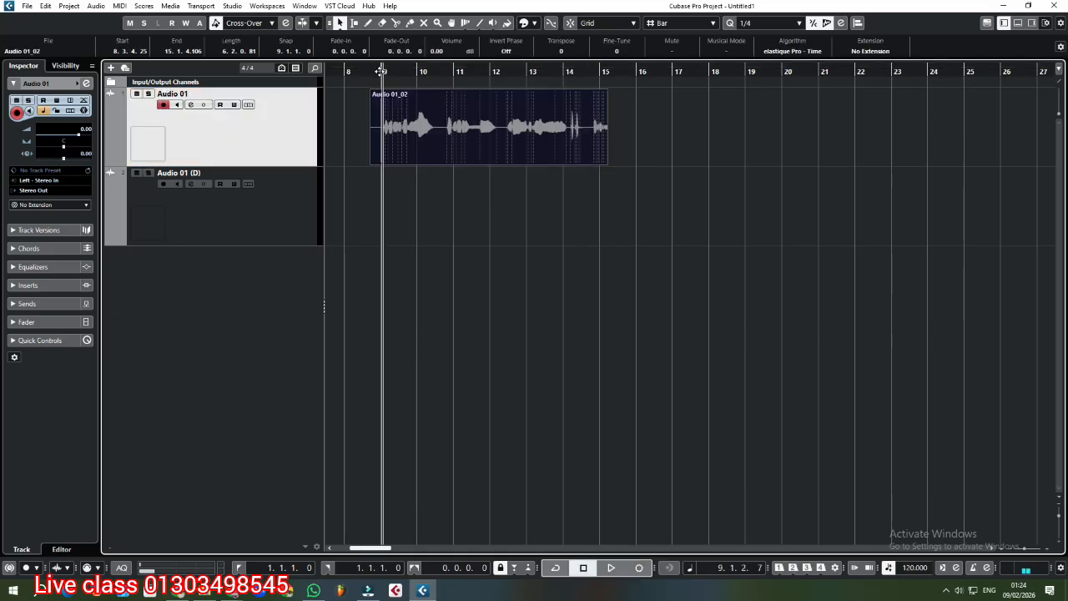
key(space)
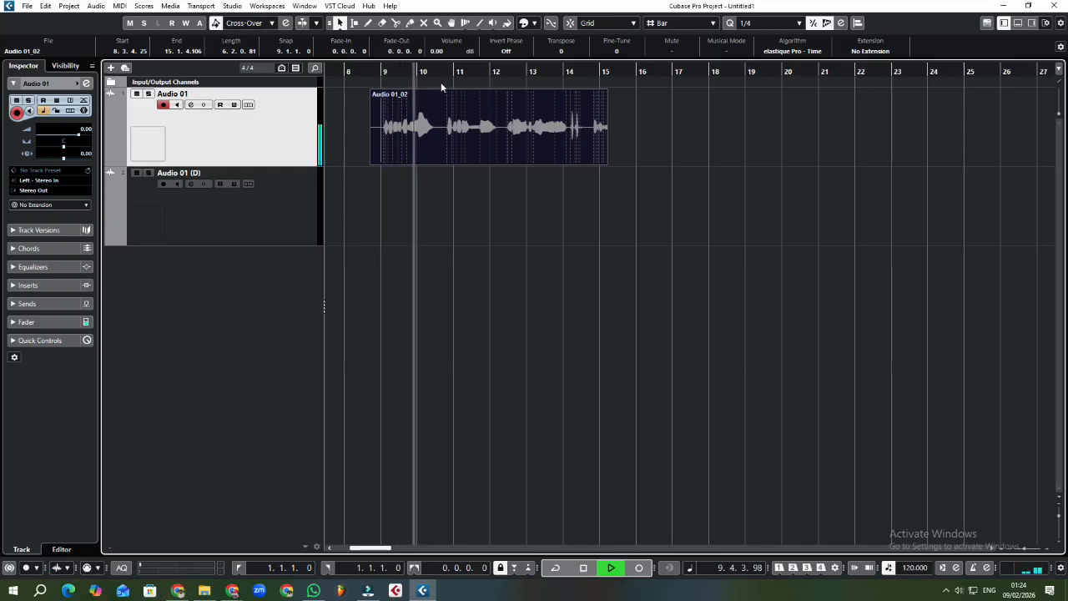
click(959, 591)
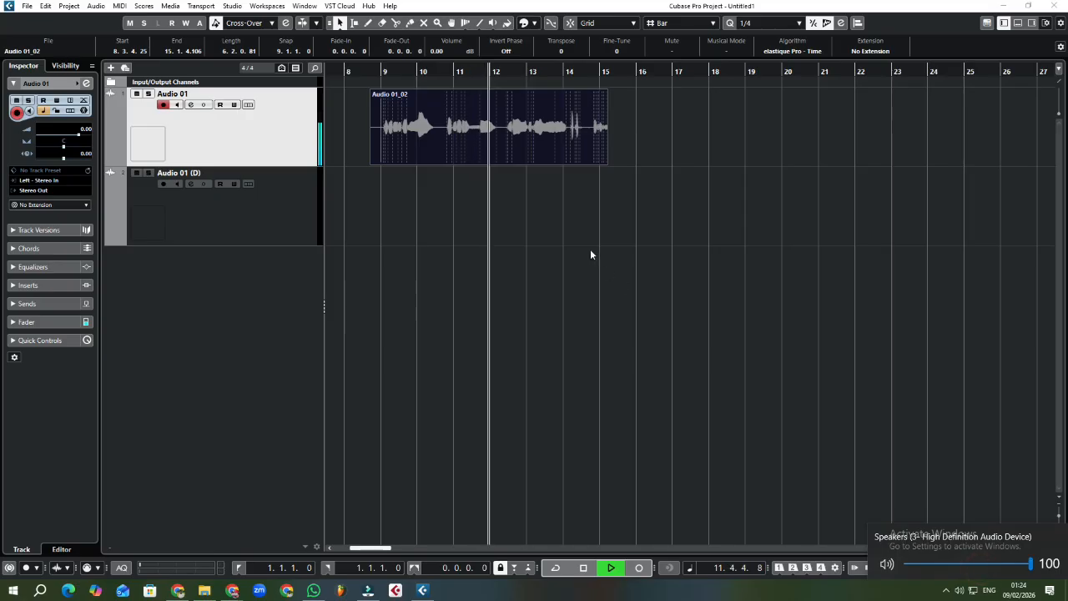
click(586, 567)
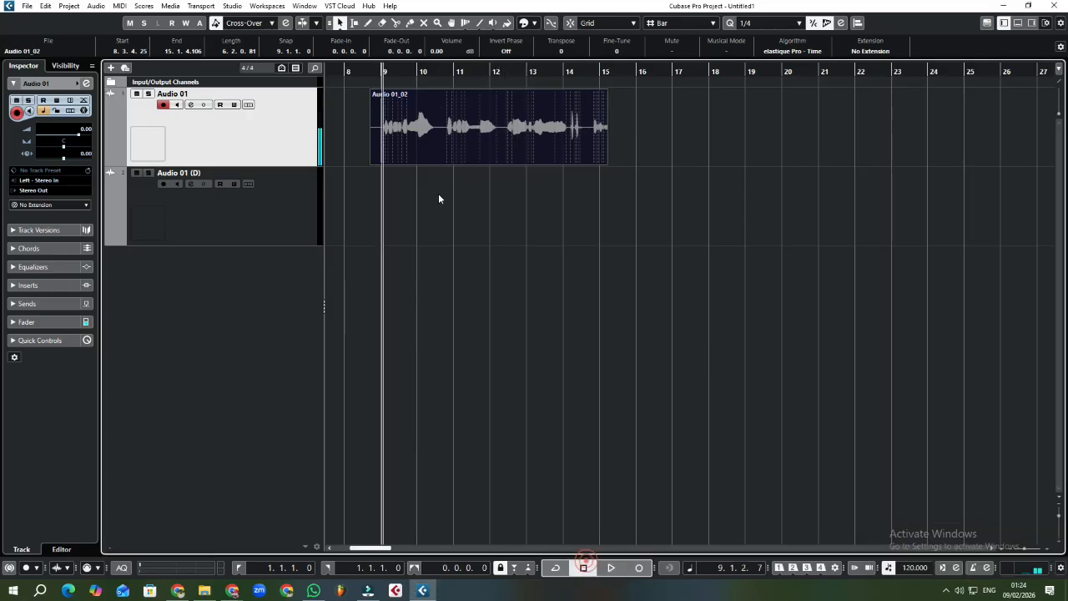
click(375, 70)
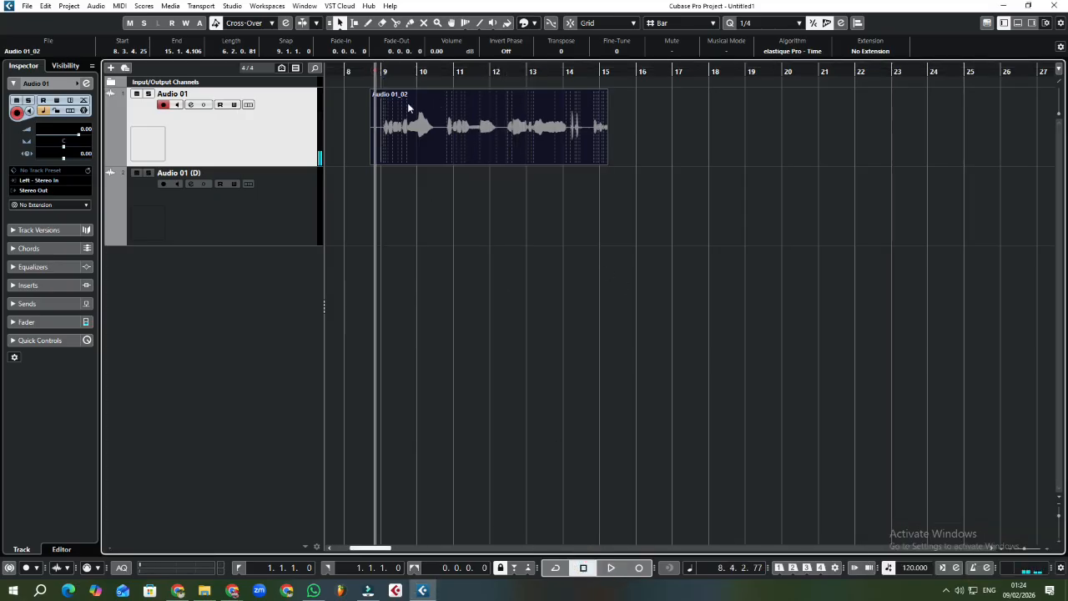
click(613, 569)
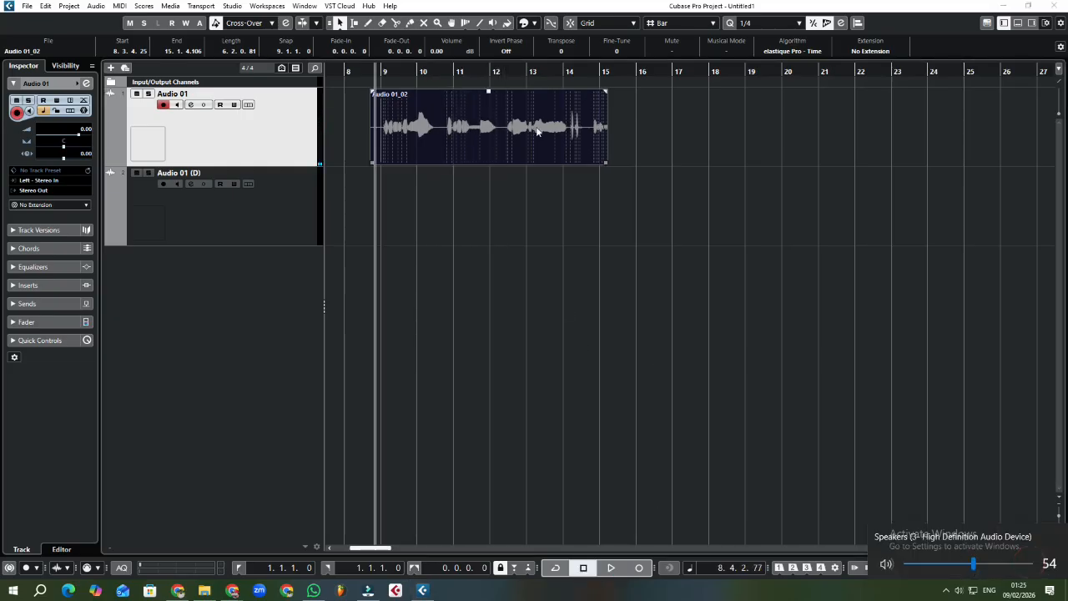
click(978, 564)
Examine the new clip's waveform at different zoom levels, especially the unwanted sounds just after bar 14.
click(566, 70)
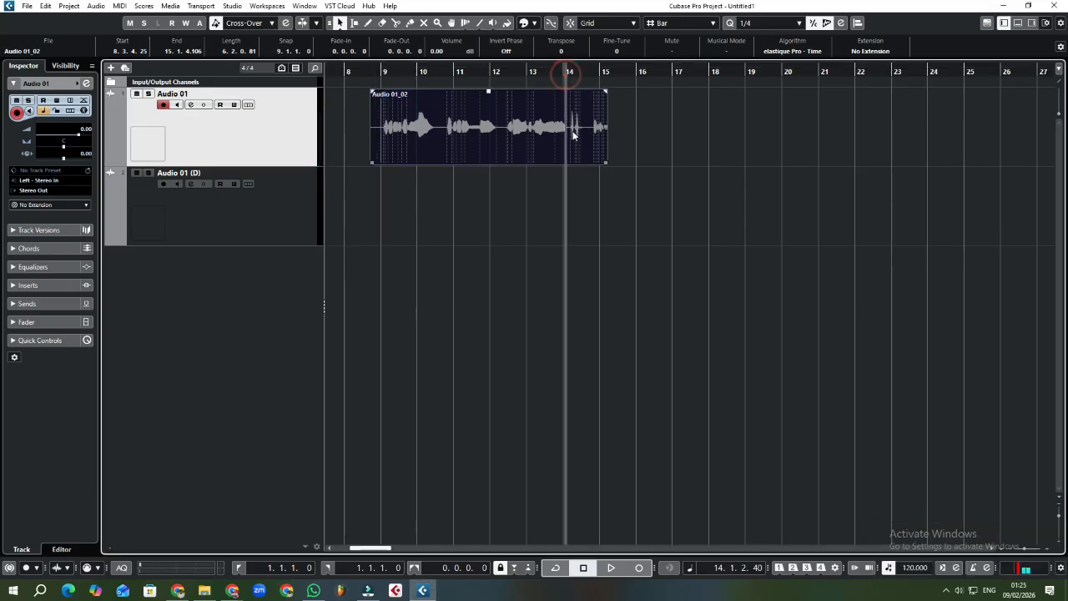
drag(573, 72, 570, 83)
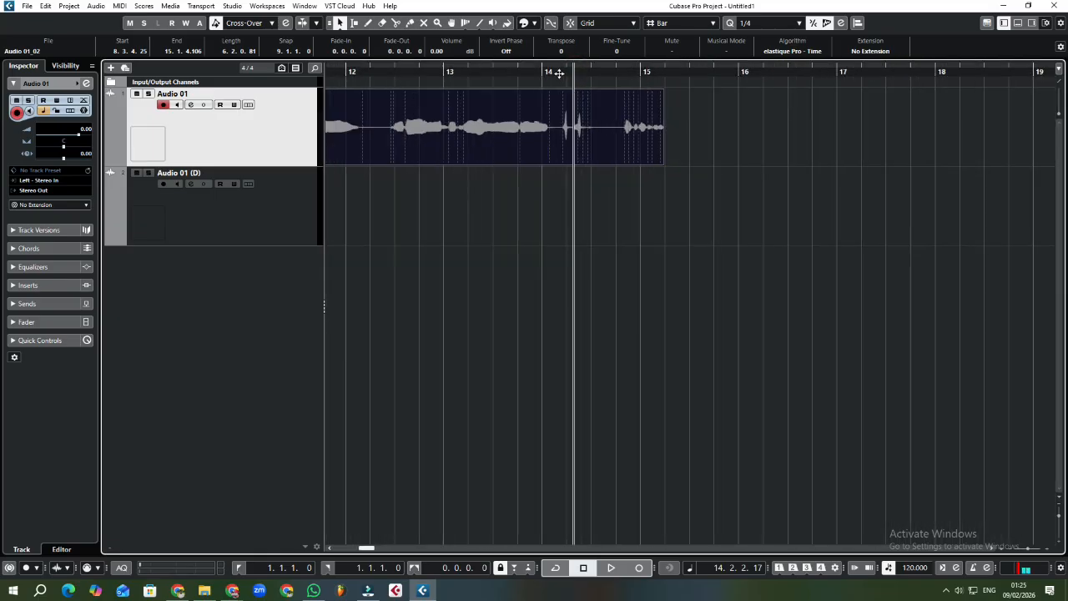
click(558, 74)
drag(368, 72, 334, 60)
click(332, 73)
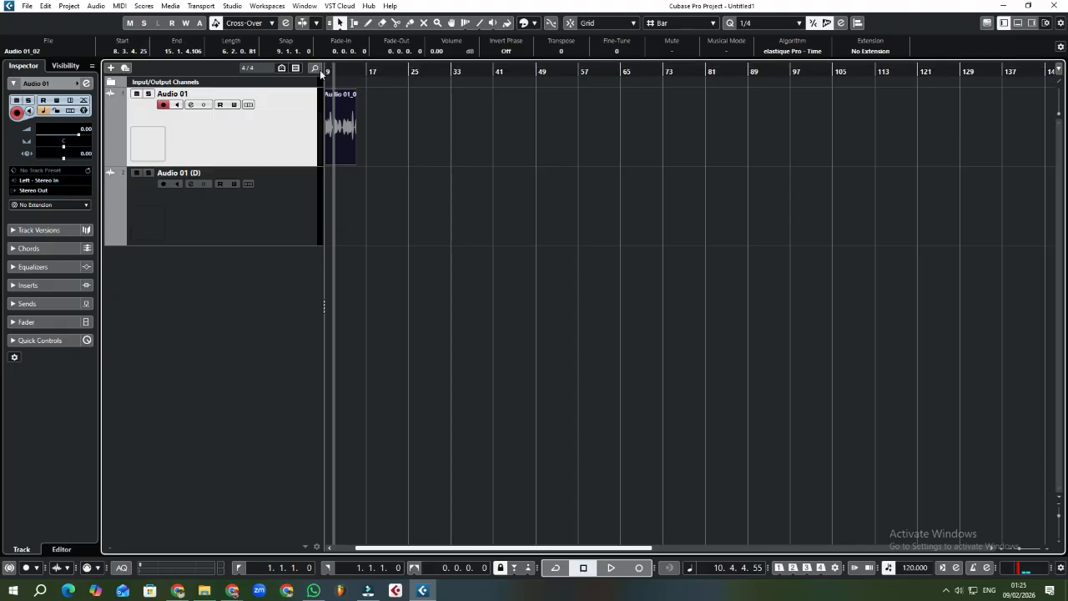
scroll(329, 148, up, 3)
scroll(326, 146, right, 5)
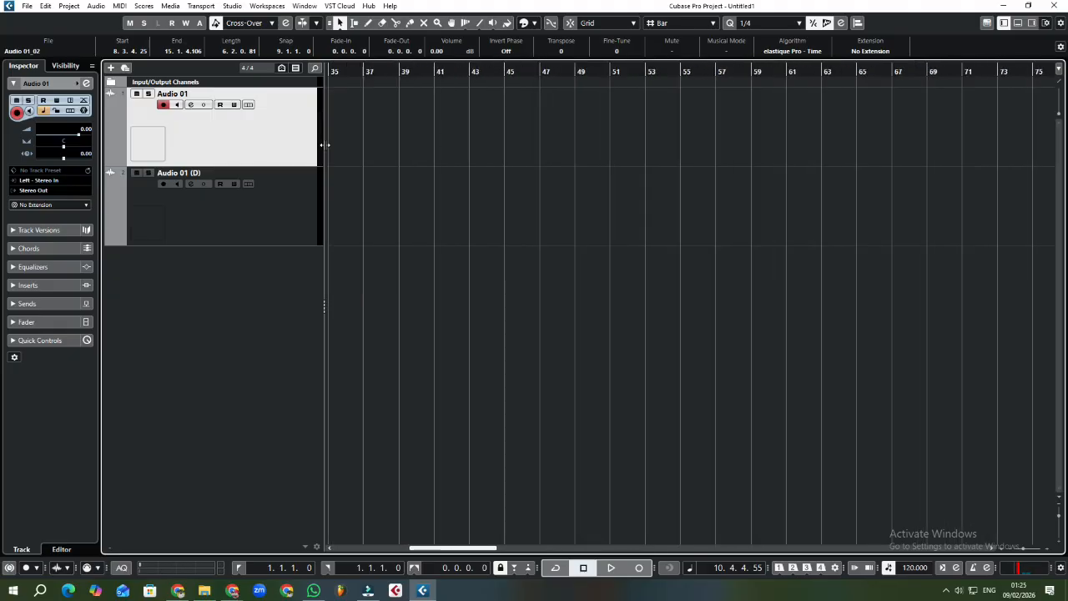
scroll(330, 148, down, 2)
scroll(345, 160, left, 10)
scroll(345, 160, down, 3)
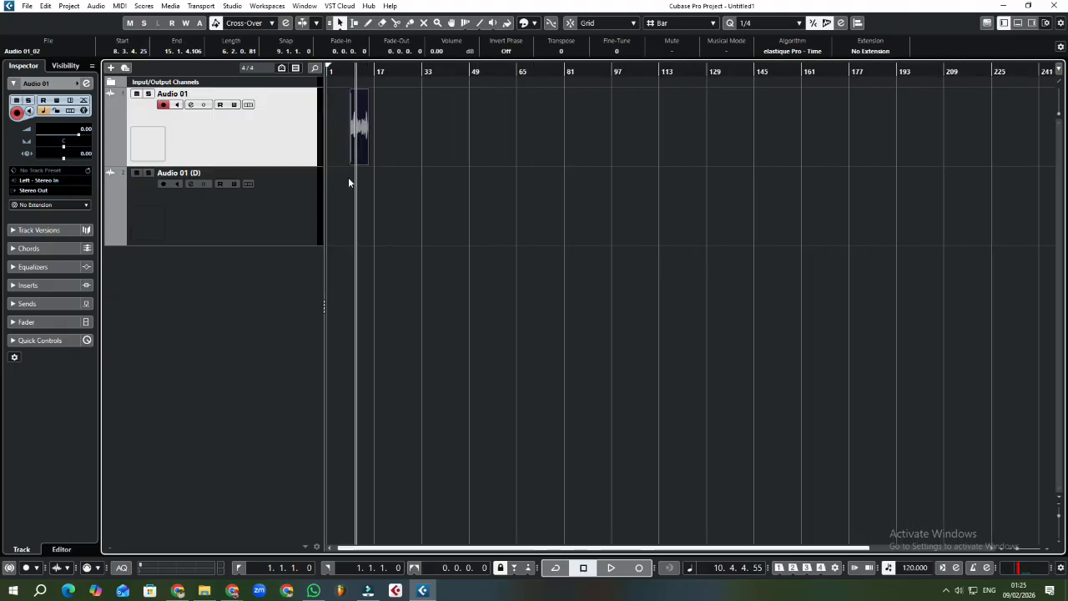
scroll(343, 88, up, 6)
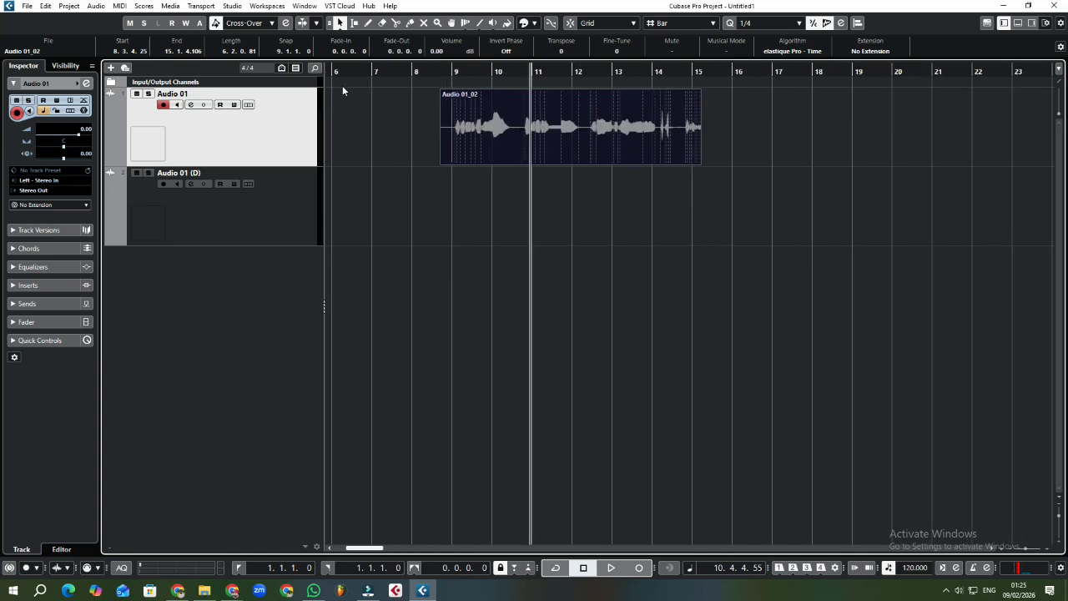
drag(498, 71, 495, 78)
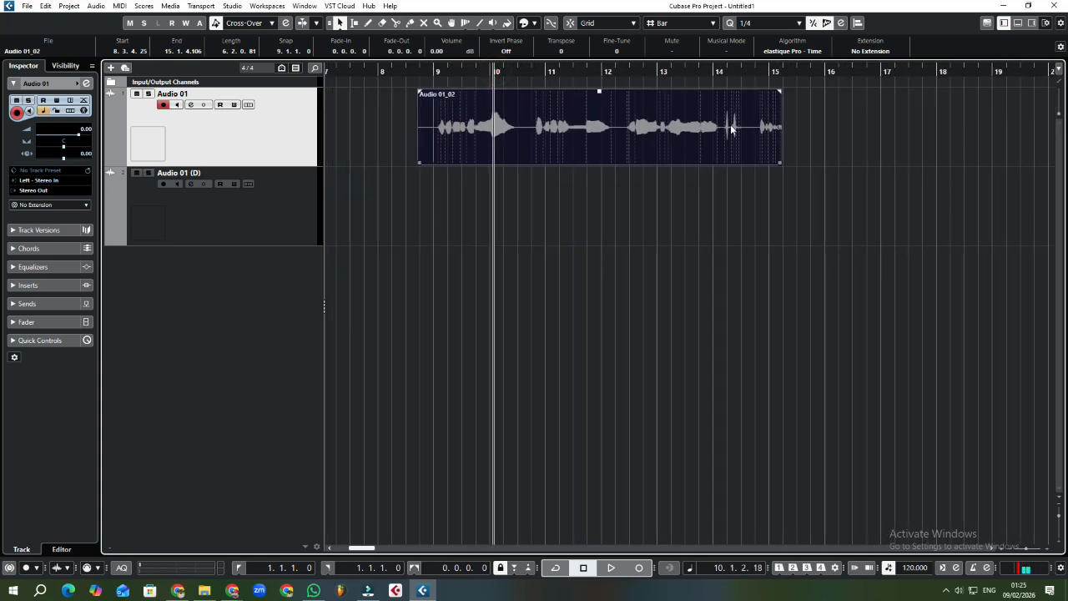
click(730, 72)
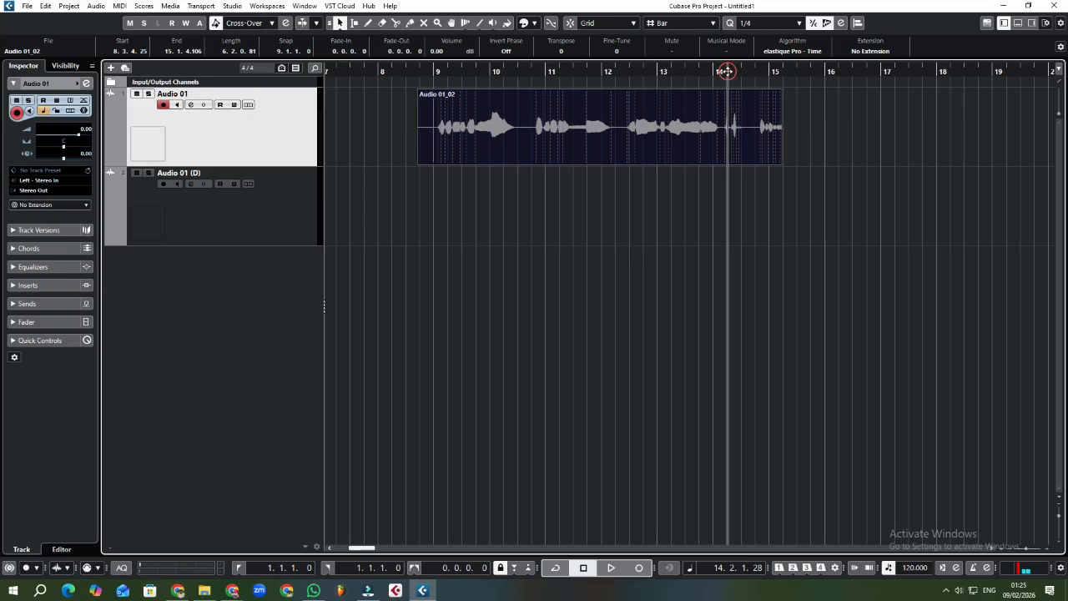
Split the new clip with the Split tool at about 14.1.3, before the unwanted sounds, and nudge the end piece slightly later.
click(795, 198)
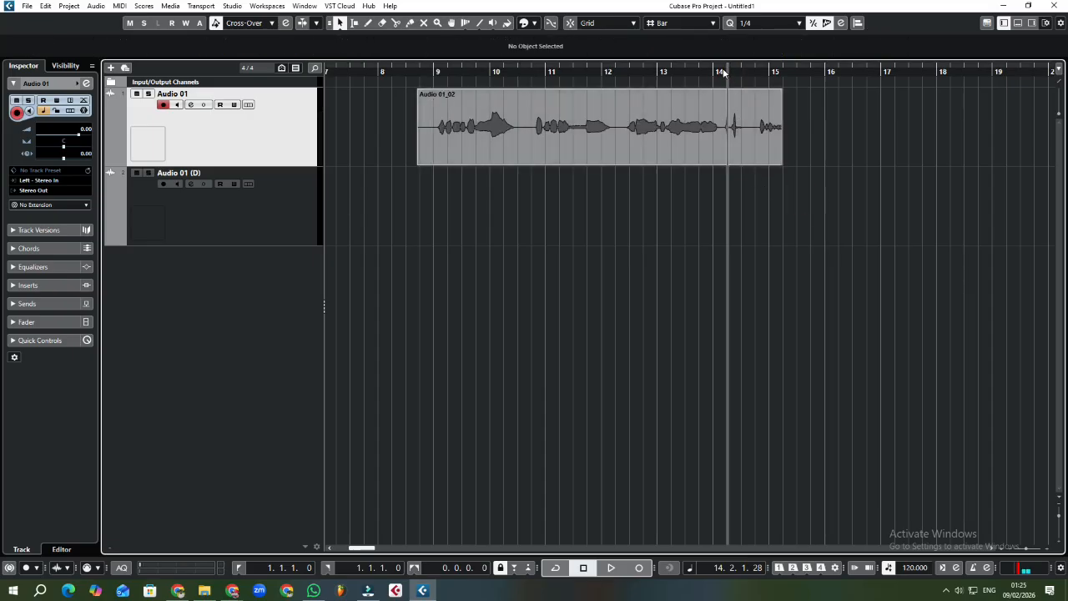
drag(723, 72, 735, 136)
click(790, 157)
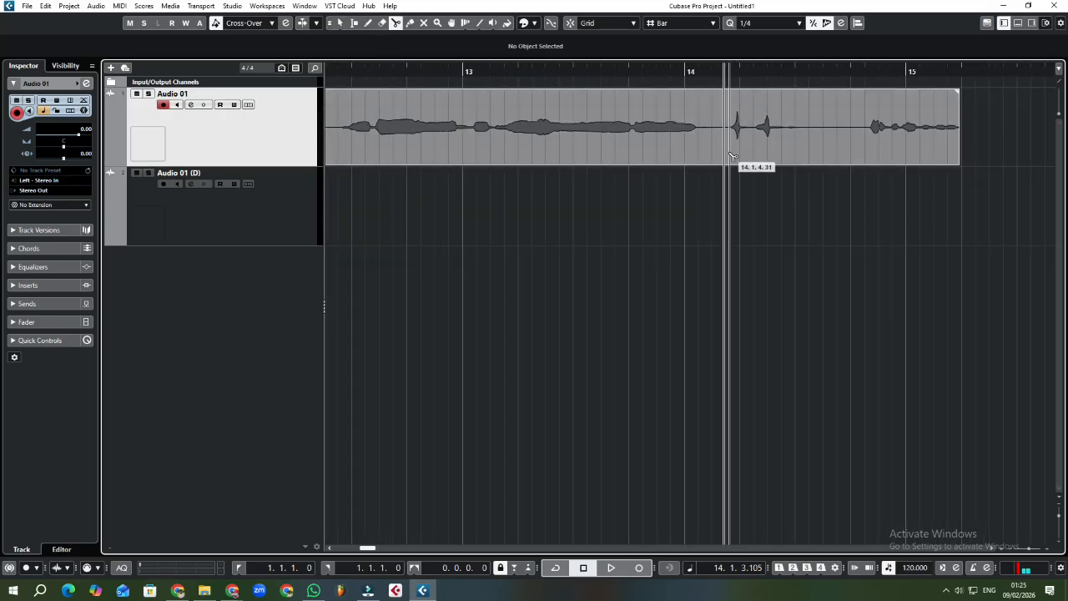
click(722, 138)
key(1)
mouse_move(818, 133)
mouse_down()
mouse_move(826, 127)
mouse_move(914, 167)
mouse_move(820, 130)
mouse_up()
click(768, 207)
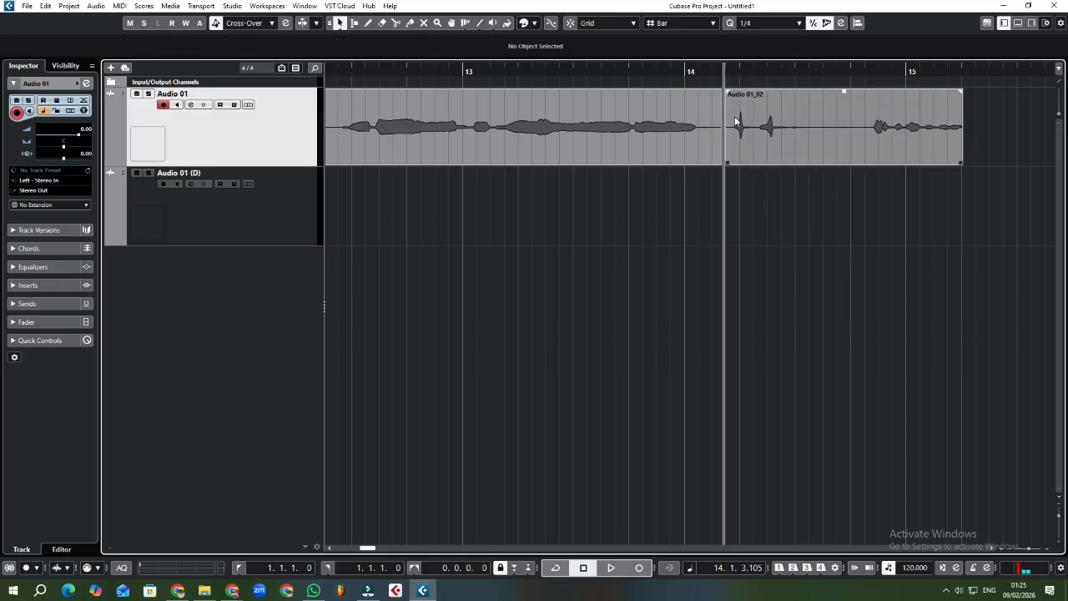
Remove the split-off end piece with the Erase tool, and undo the deletion.
right_click(779, 203)
click(822, 206)
click(836, 137)
click(837, 136)
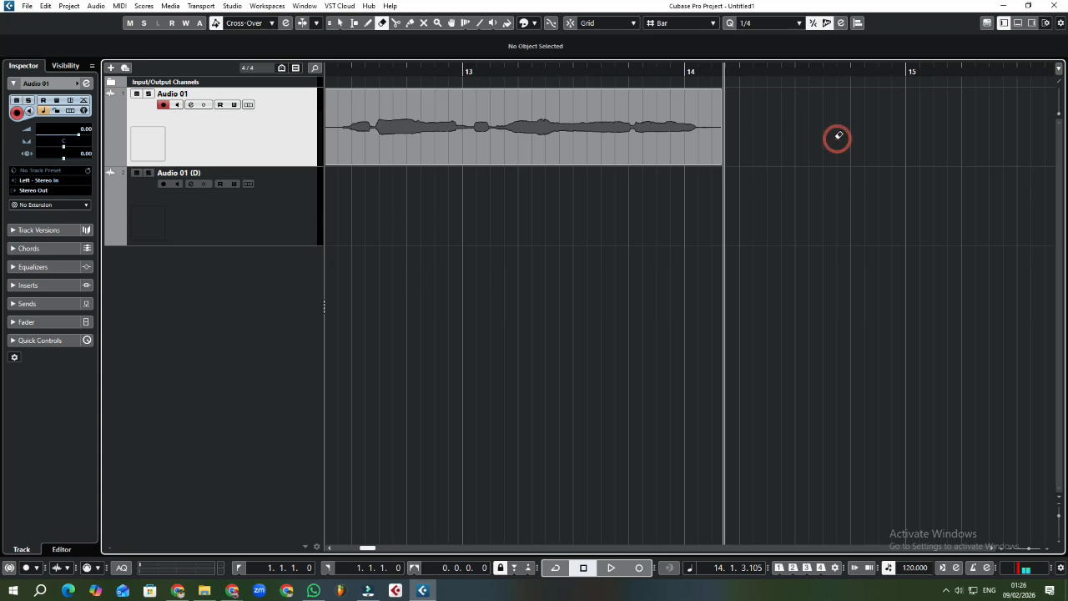
key(ctrl+z)
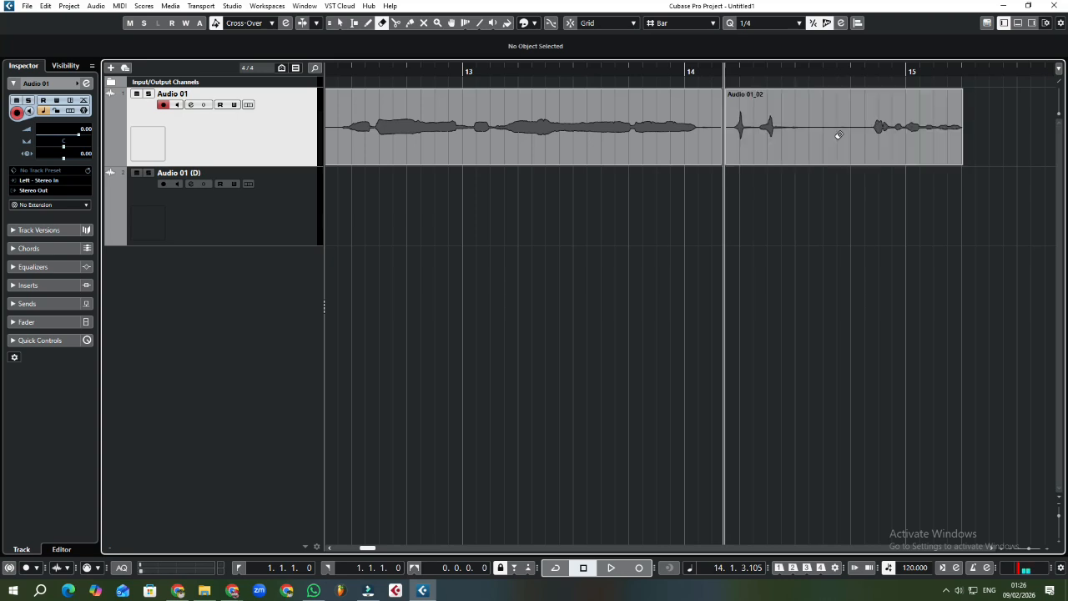
Trim the end piece all the way back to its start, and undo the edits back to the unsplit clip.
key(1)
click(962, 160)
drag(962, 161, 960, 162)
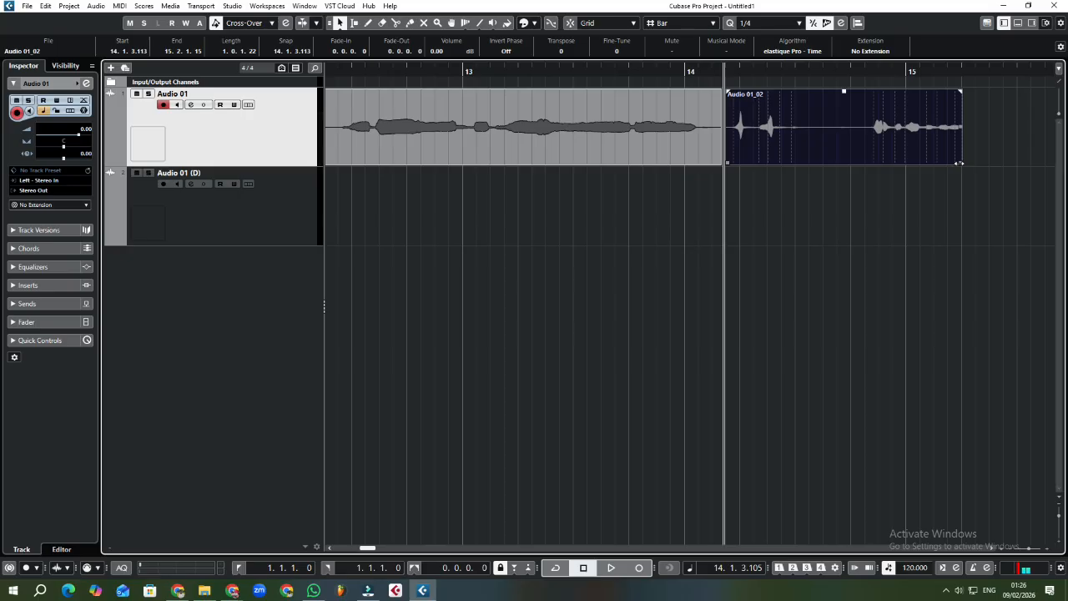
drag(961, 162, 732, 152)
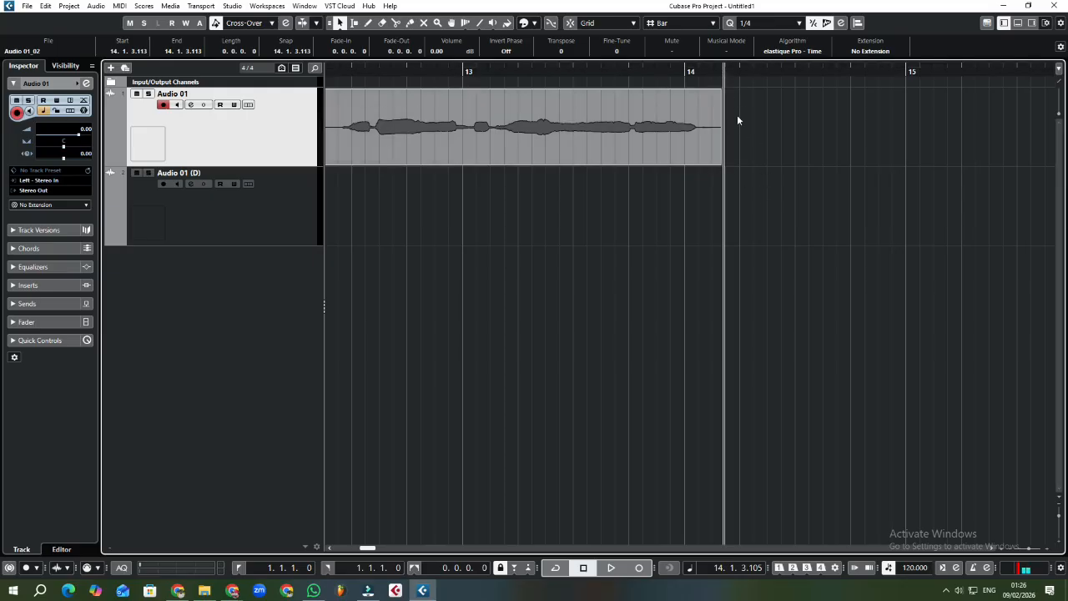
key(ctrl+z)
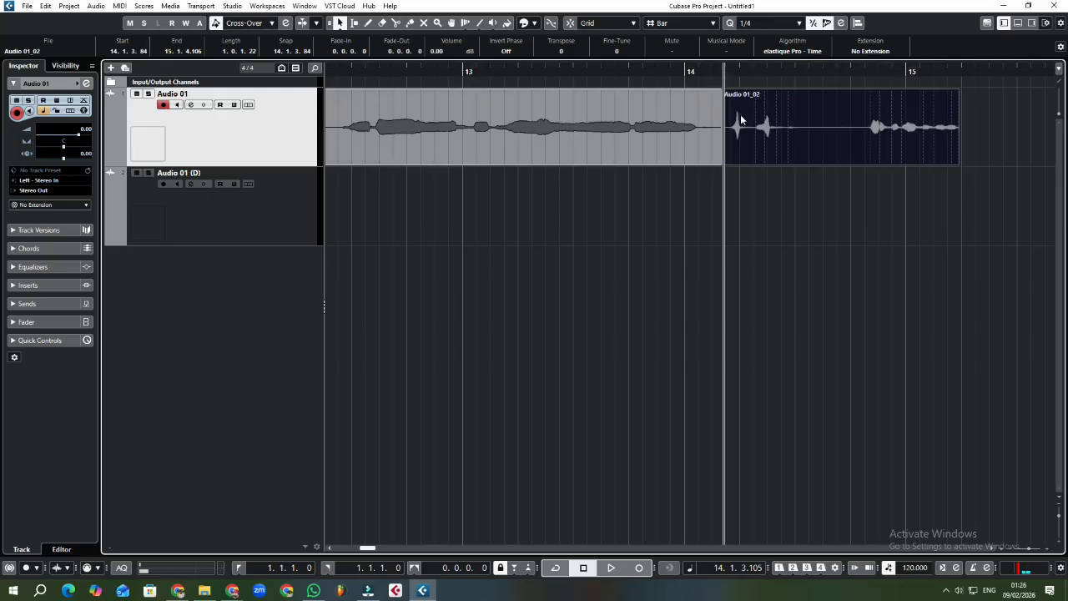
key(ctrl+z)
Trim the clip's end back to just after bar 14, extend it again to its full end at 15.1.4, and deselect it.
click(766, 165)
click(765, 165)
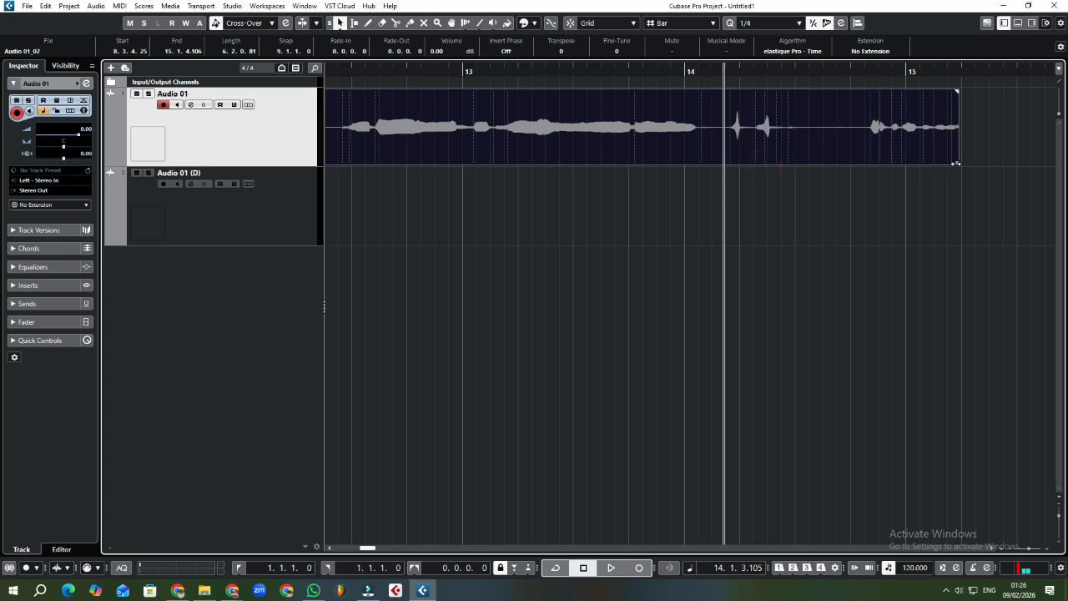
drag(957, 164, 701, 175)
click(748, 199)
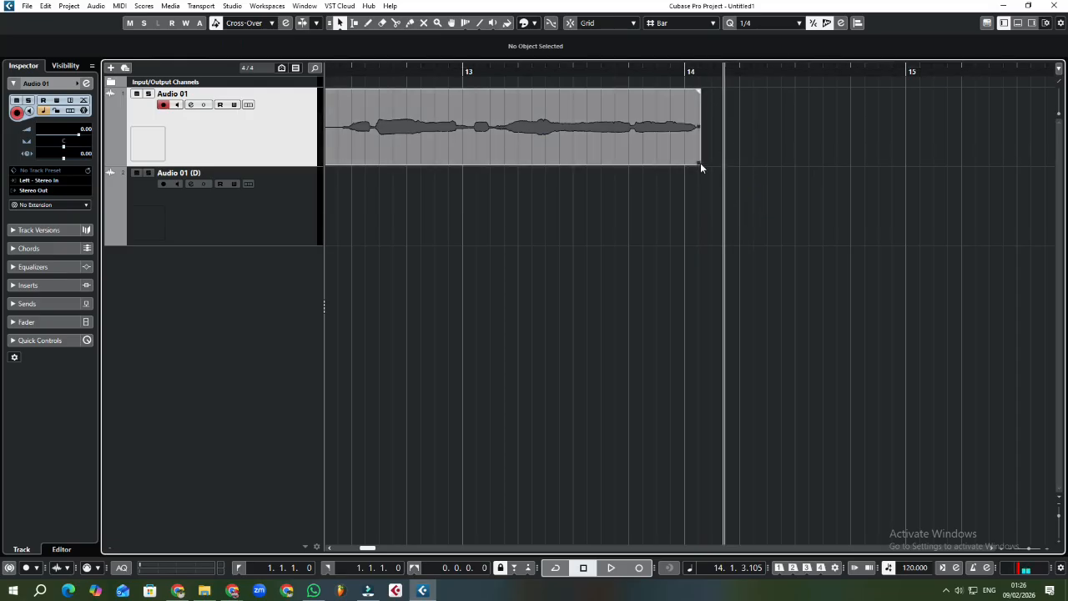
drag(699, 163, 959, 155)
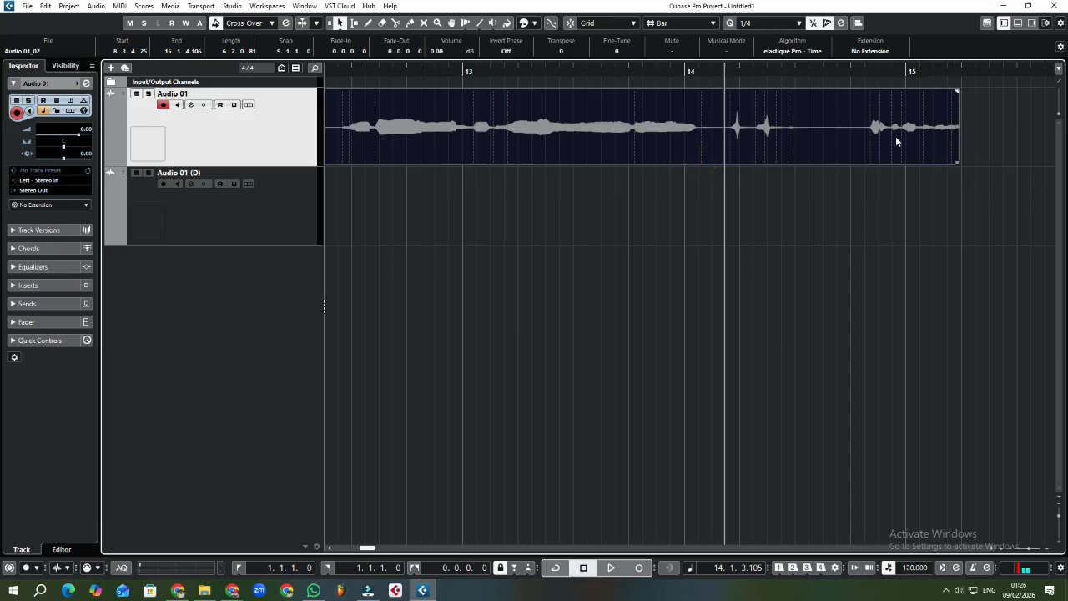
click(857, 226)
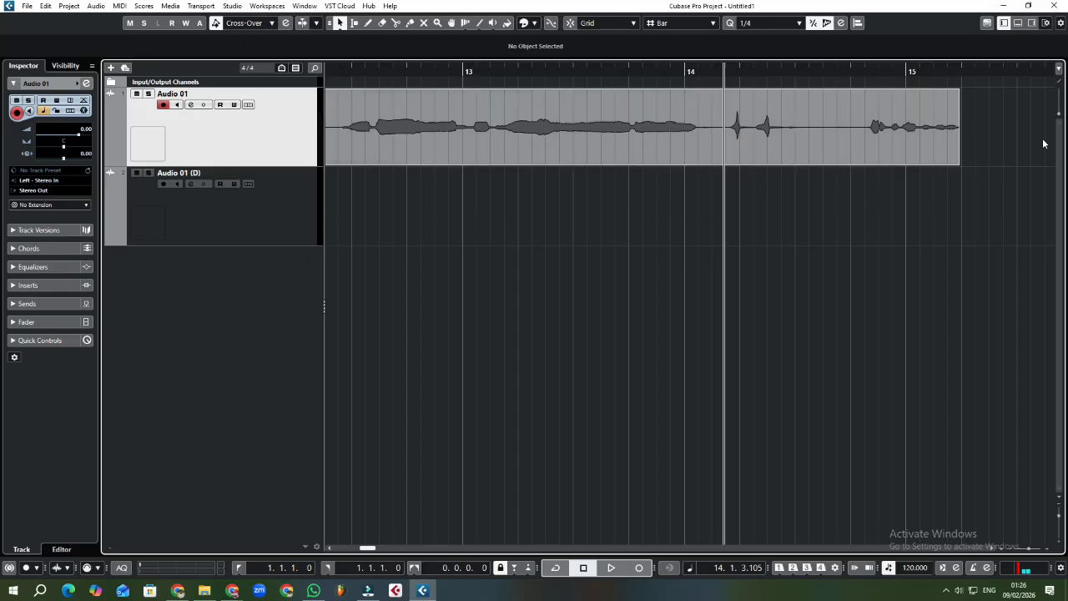
Trim the Audio 01 clip's end back to 14.1.2, just after the last vocal phrase, and deselect it.
drag(960, 163, 683, 172)
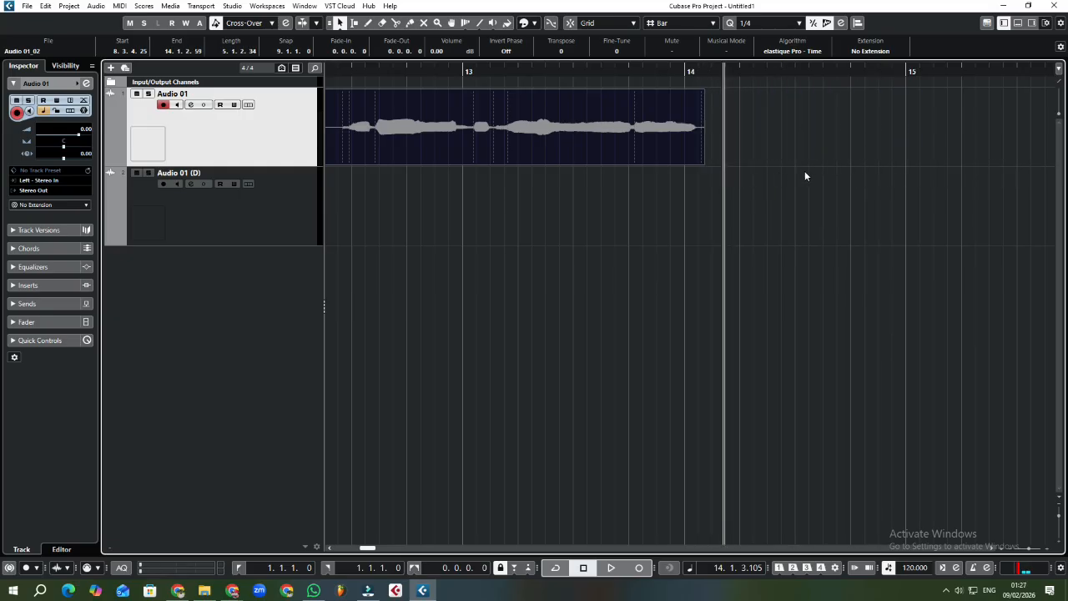
click(804, 171)
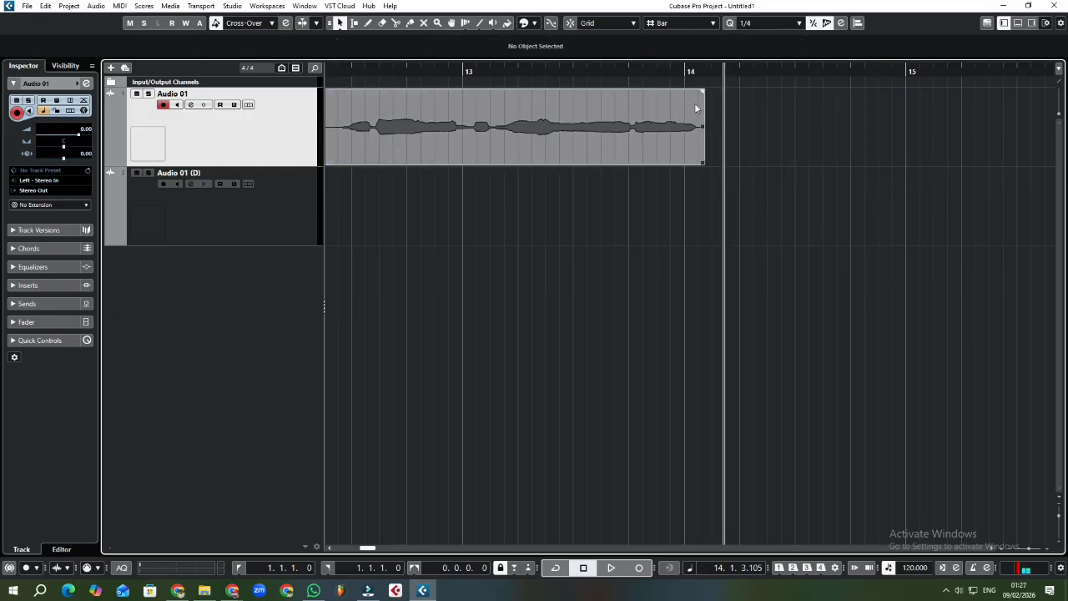
Place the cursor at about 14.1.2, right after the trimmed clip, and record a short new take on Audio 01.
click(697, 71)
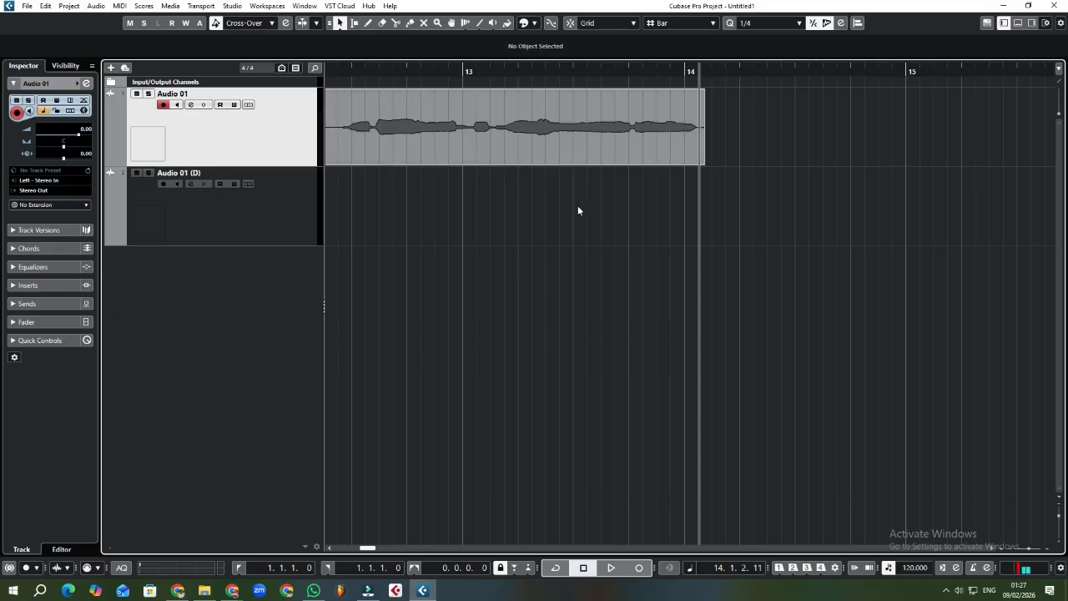
click(467, 72)
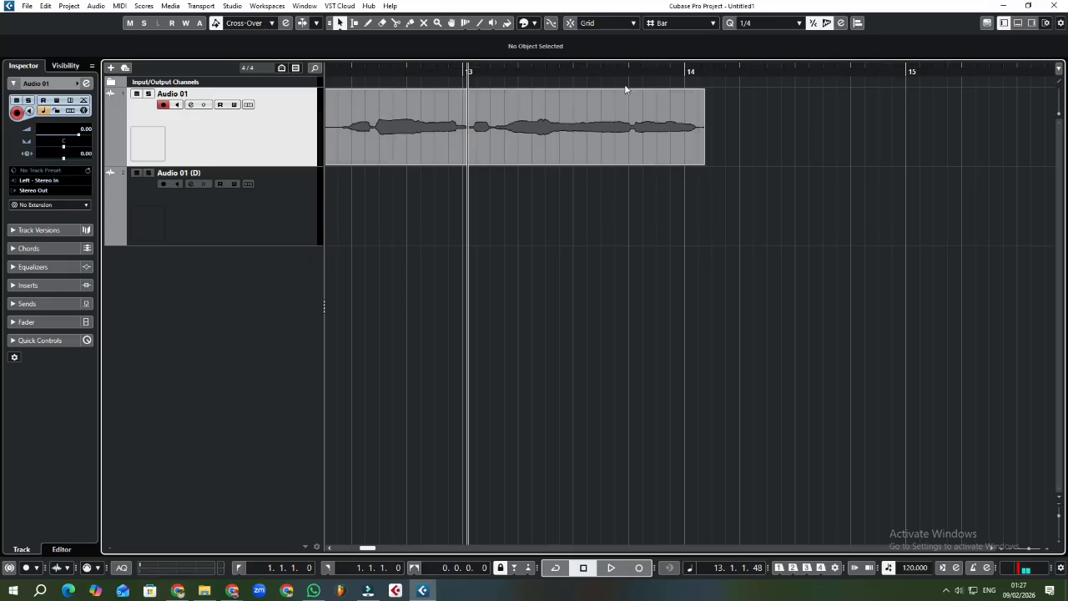
click(710, 71)
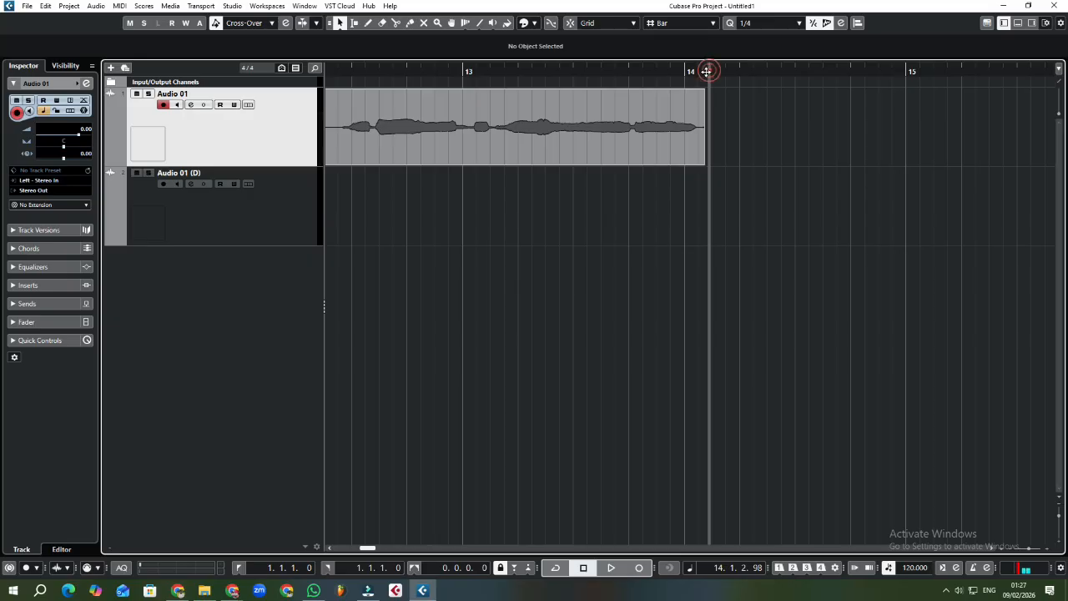
click(707, 72)
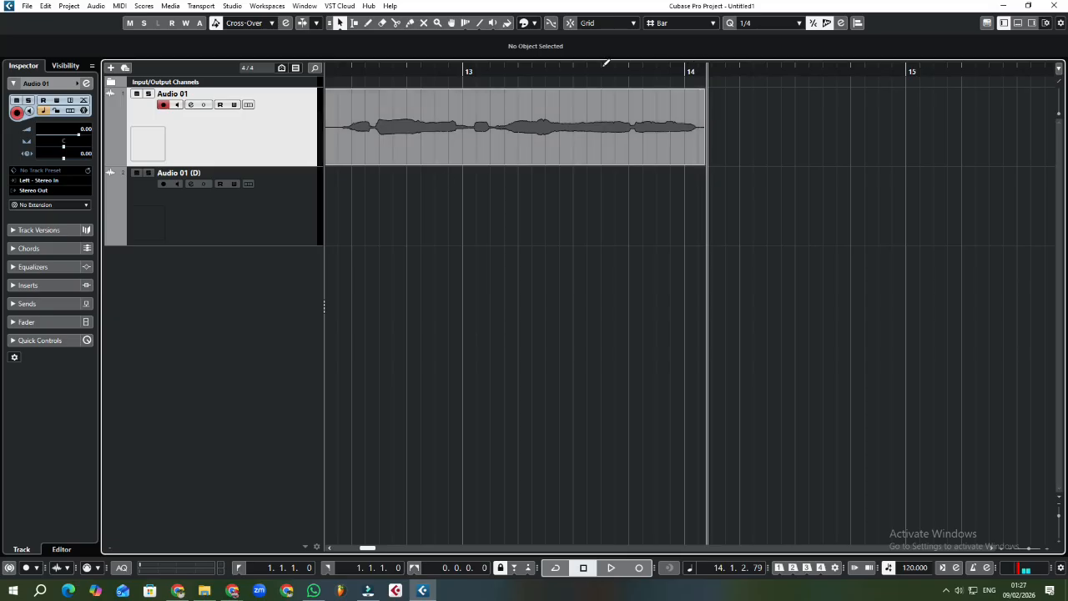
click(589, 70)
click(709, 70)
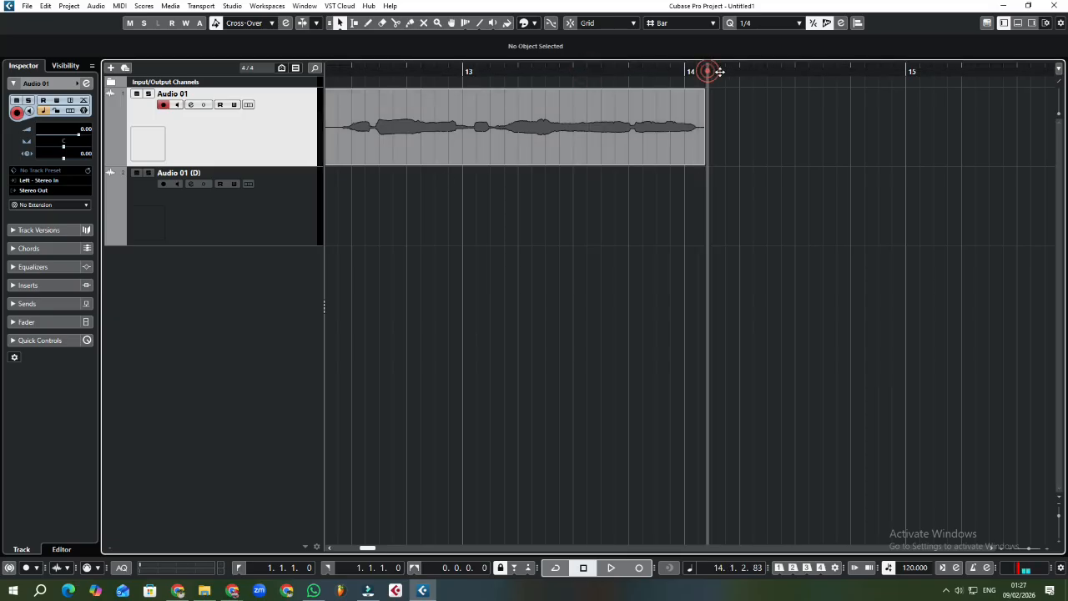
click(638, 569)
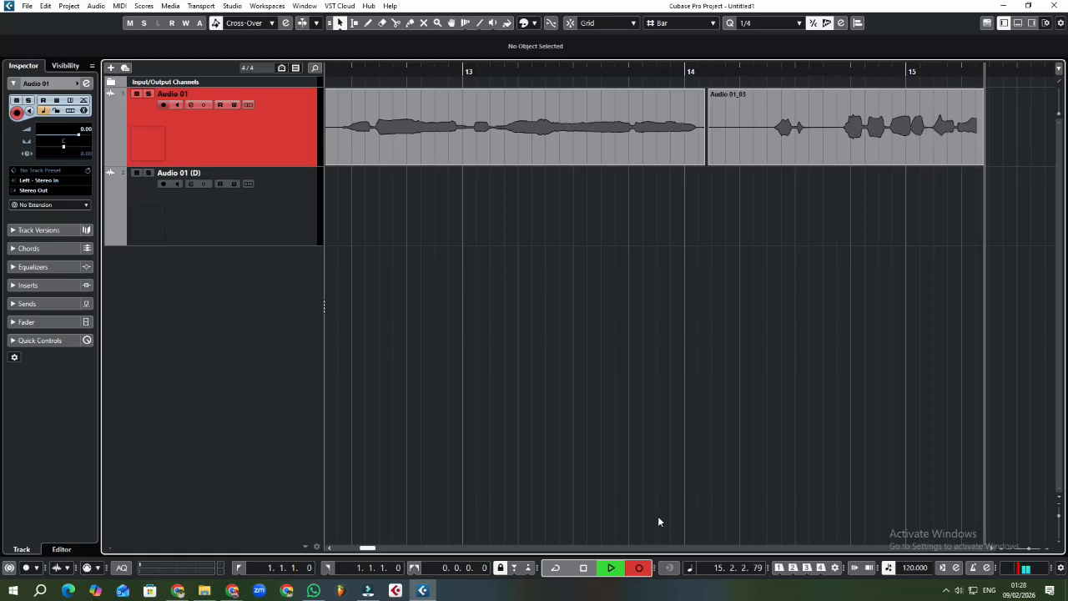
key(space)
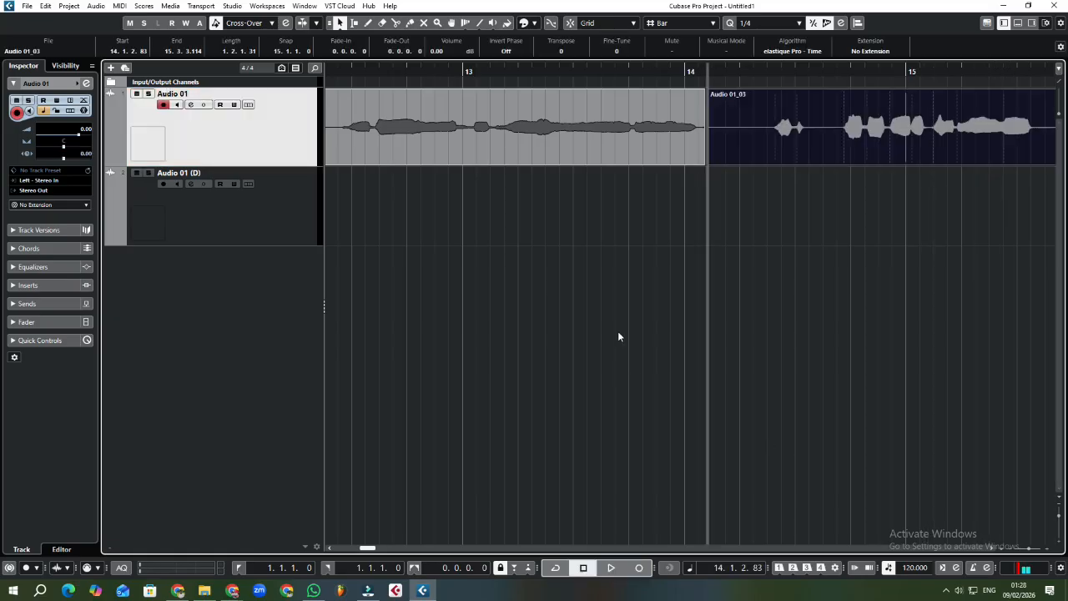
Remove the new take after bar 14 with the Erase tool and return to the Object Selection tool.
right_click(790, 153)
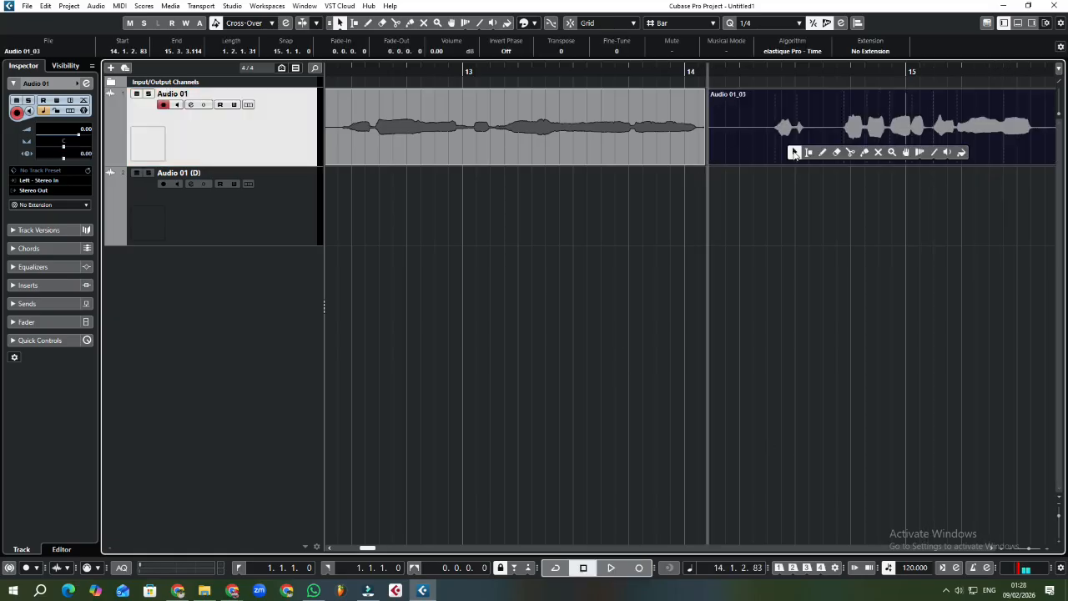
click(839, 147)
click(840, 147)
key(1)
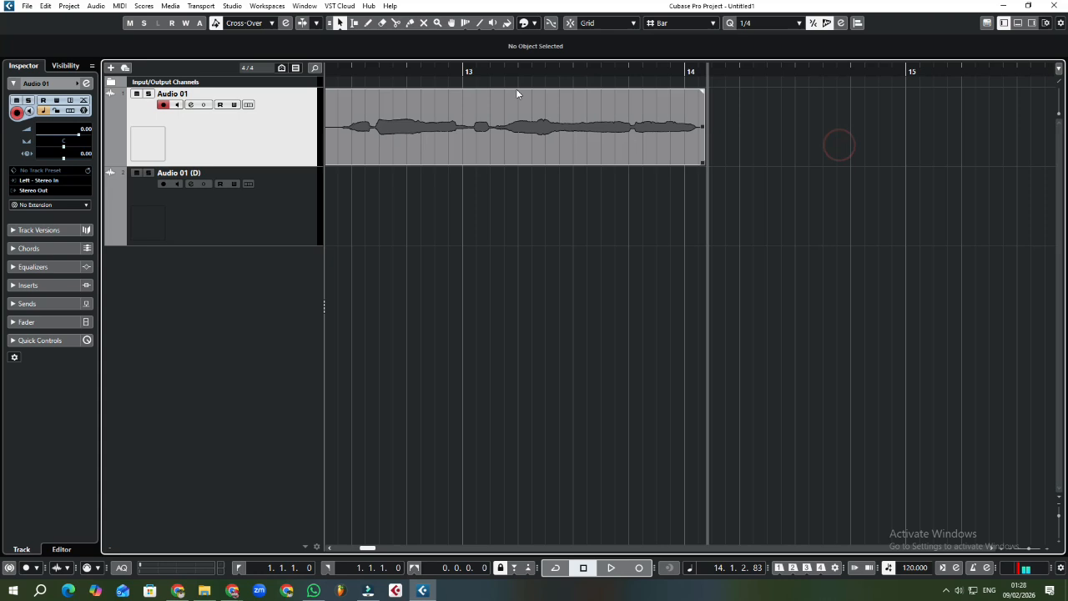
Play back the trimmed clip from about 12.4.2, and select the Audio 01 (D) track for recording.
click(425, 73)
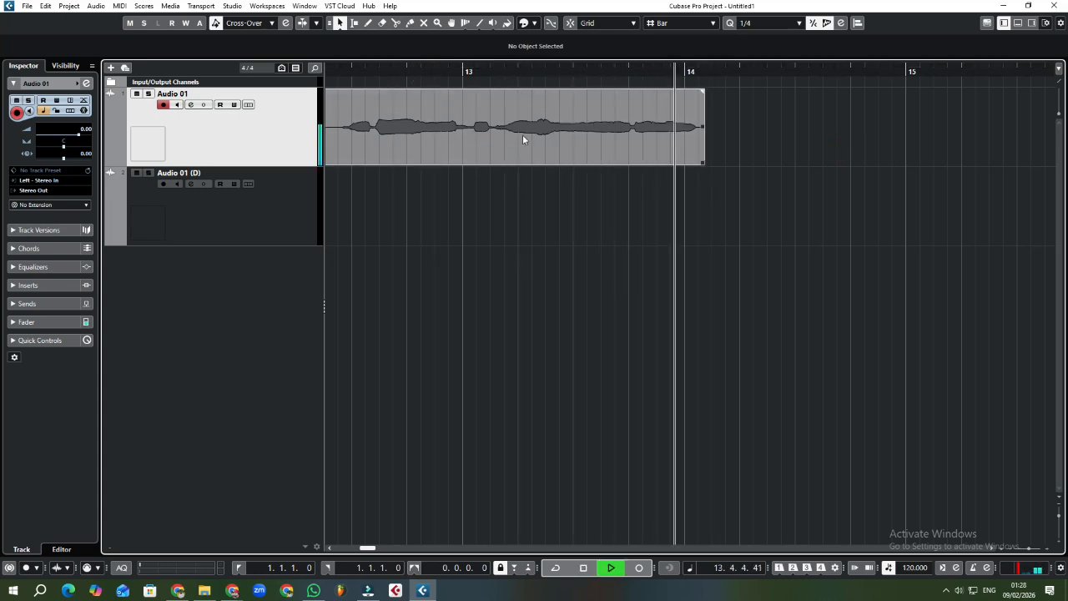
key(space)
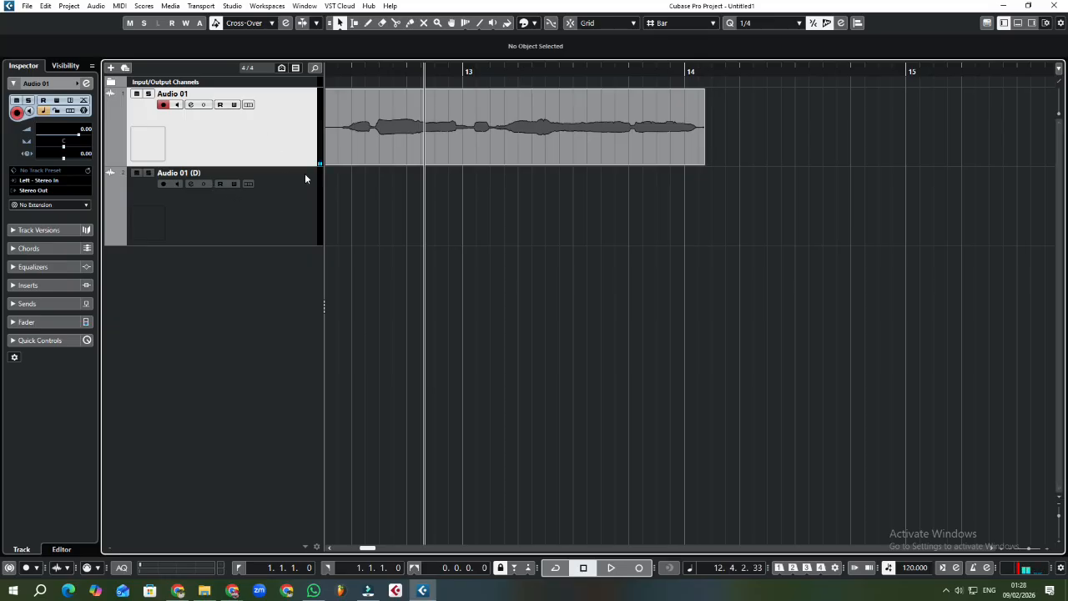
click(273, 217)
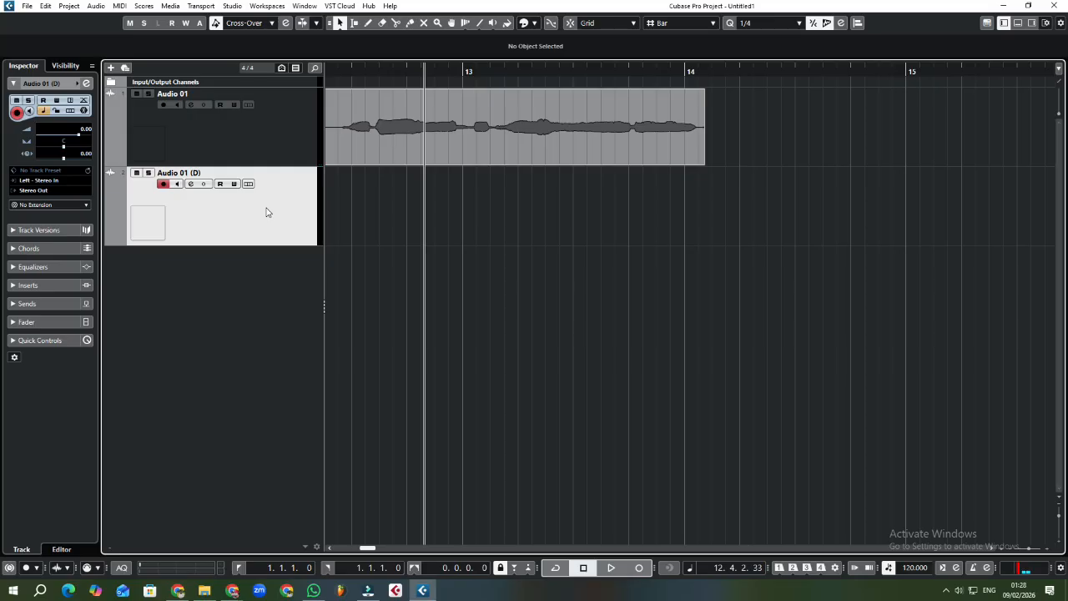
Play from about 11.4.2 and punch in a recording on Audio 01 (D) at bar 13 during playback.
click(520, 71)
click(434, 72)
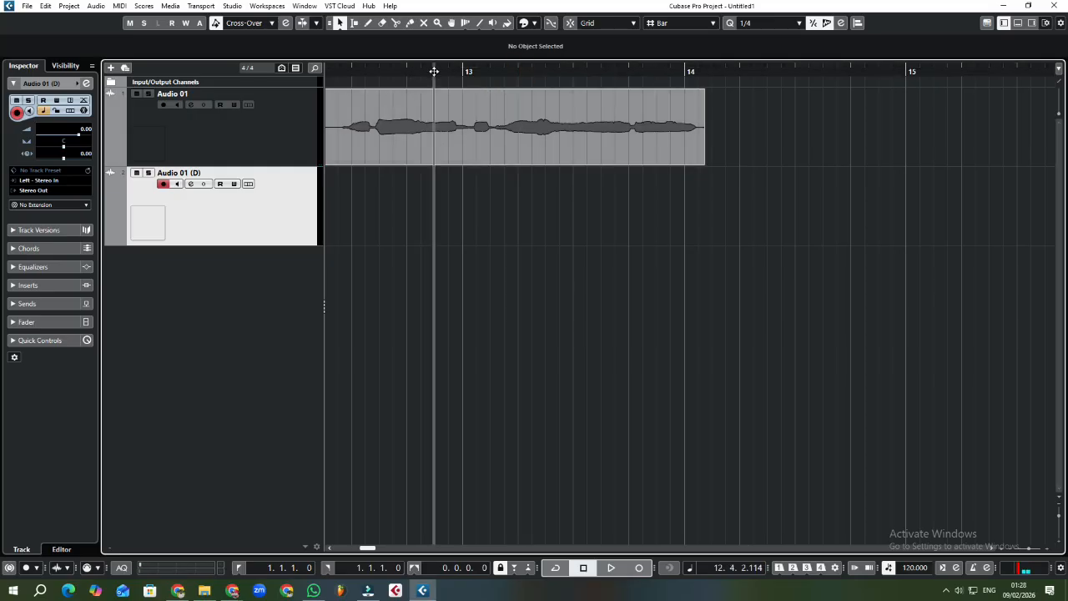
drag(434, 72, 419, 54)
click(378, 72)
key(space)
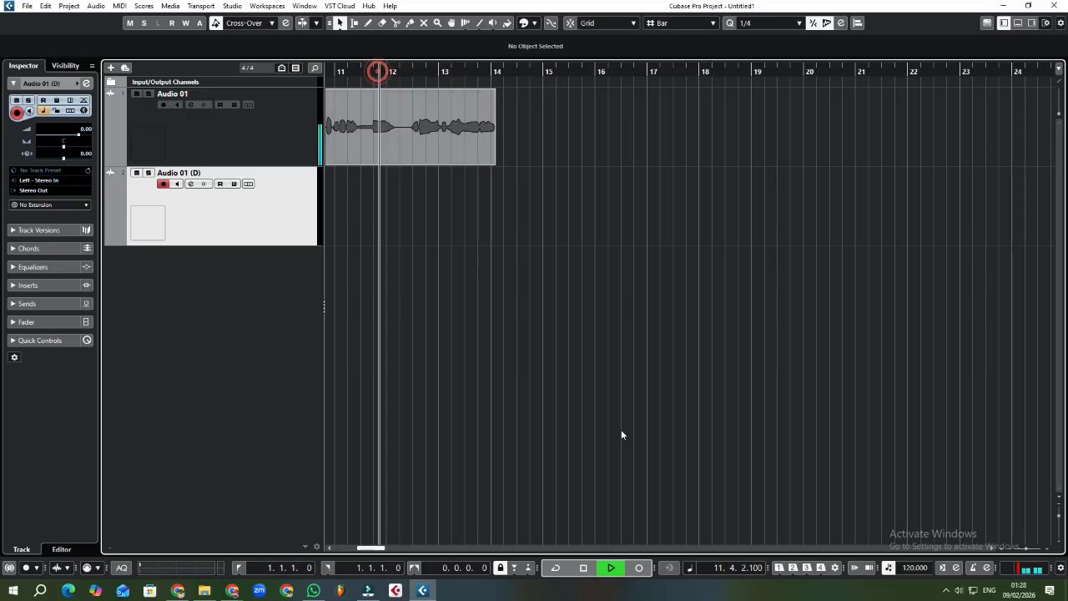
click(640, 568)
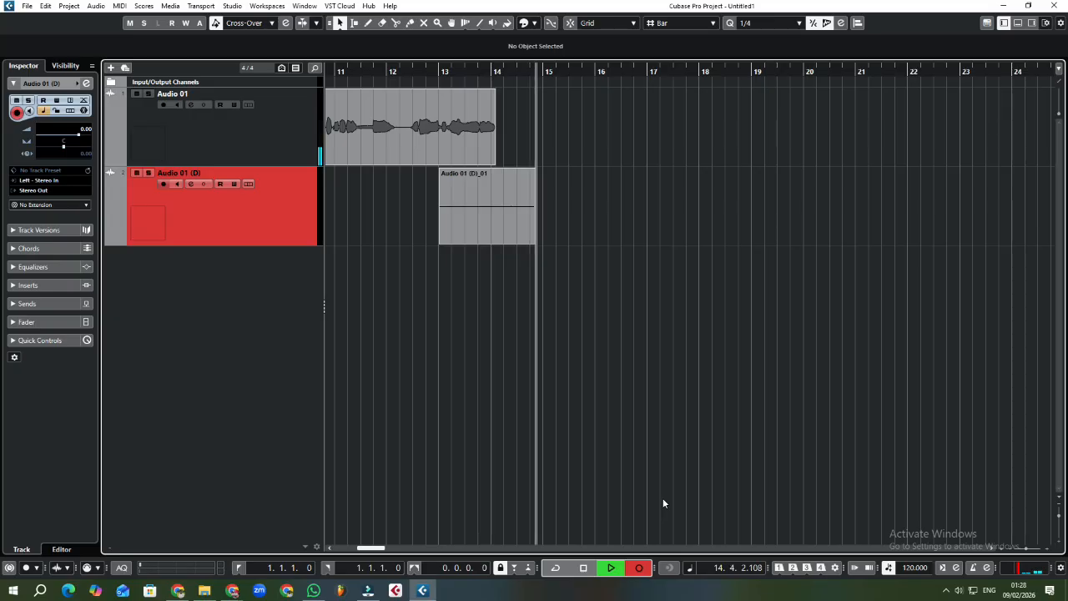
key(space)
Erase the short take recorded on Audio 01 (D) from bar 13 and return to the Object Selection tool.
right_click(476, 197)
click(520, 199)
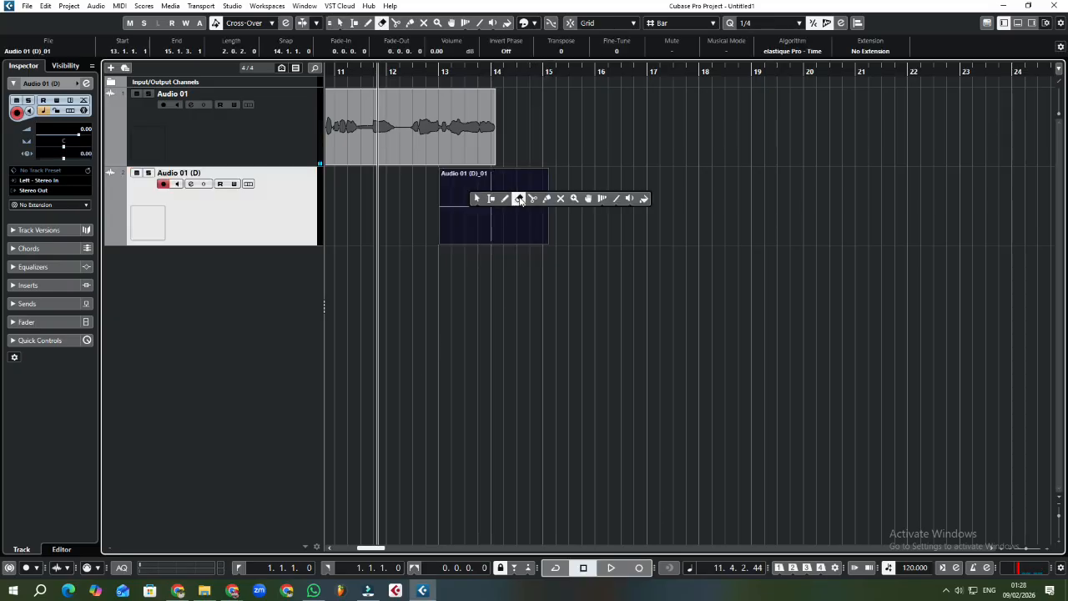
click(490, 197)
key(1)
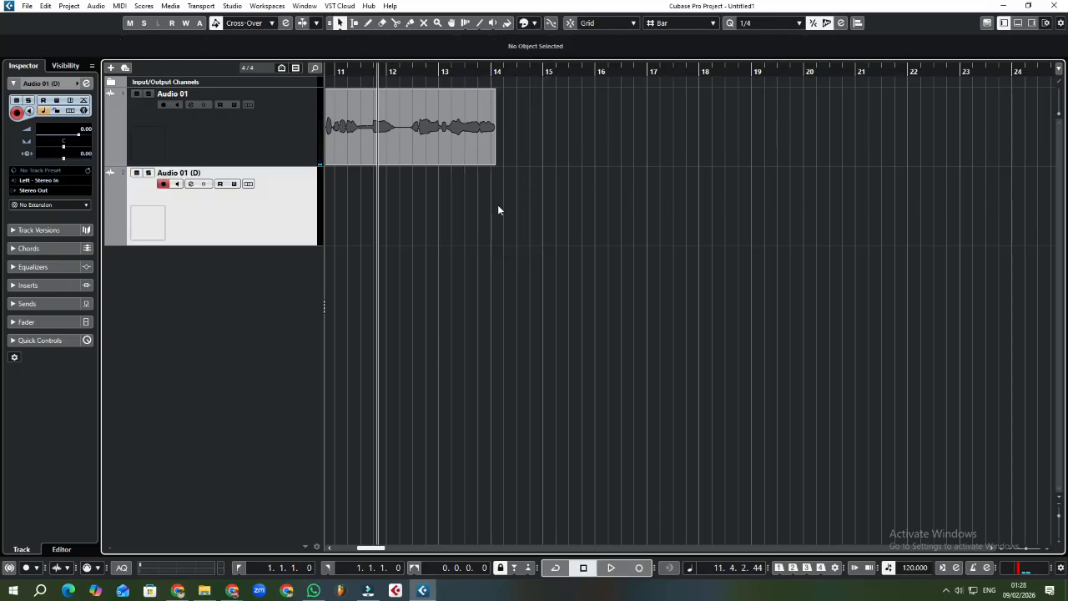
Play from 9.4.4 and punch in another take on Audio 01 (D) at about 11.3.4.
key(g)
key(g)
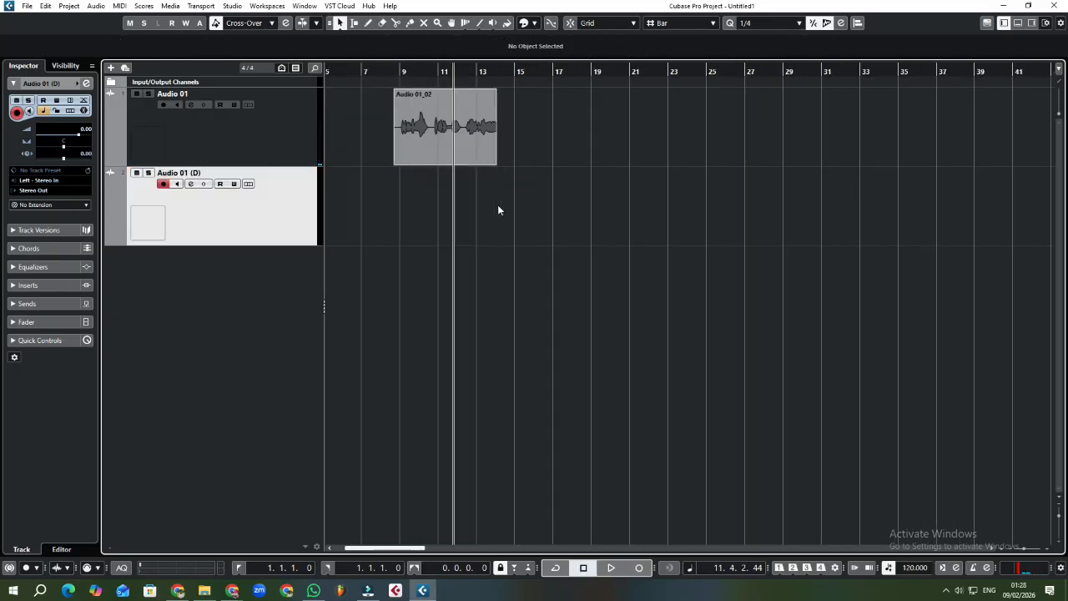
click(417, 73)
key(space)
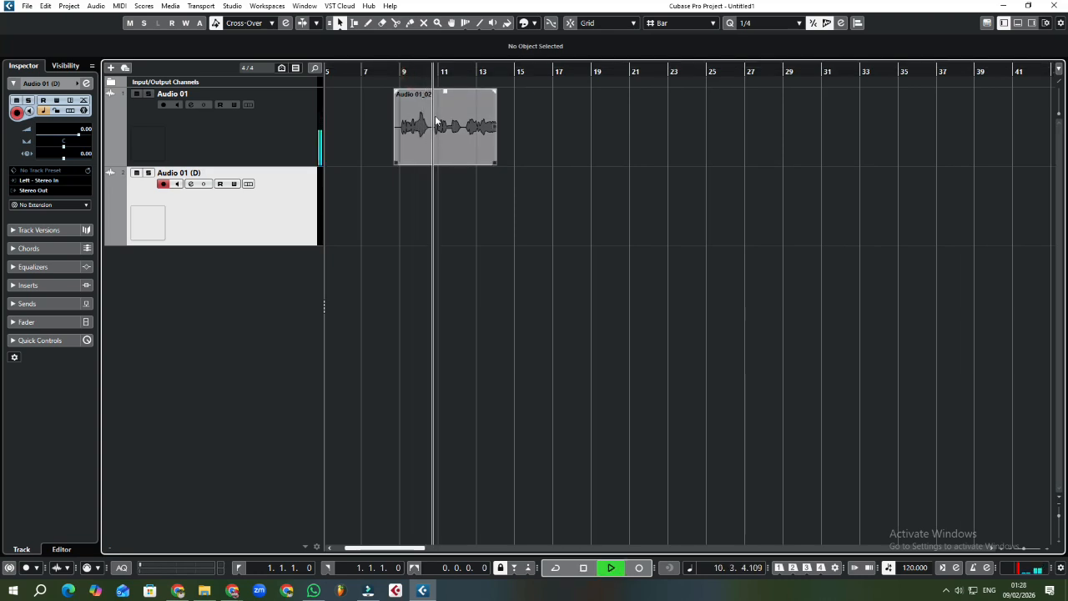
click(641, 570)
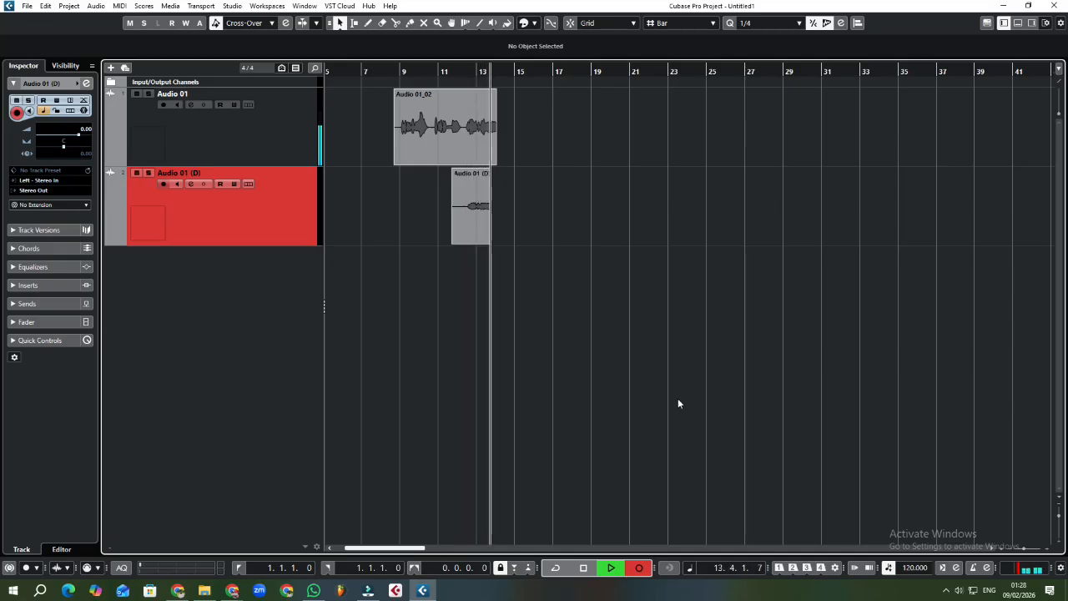
key(space)
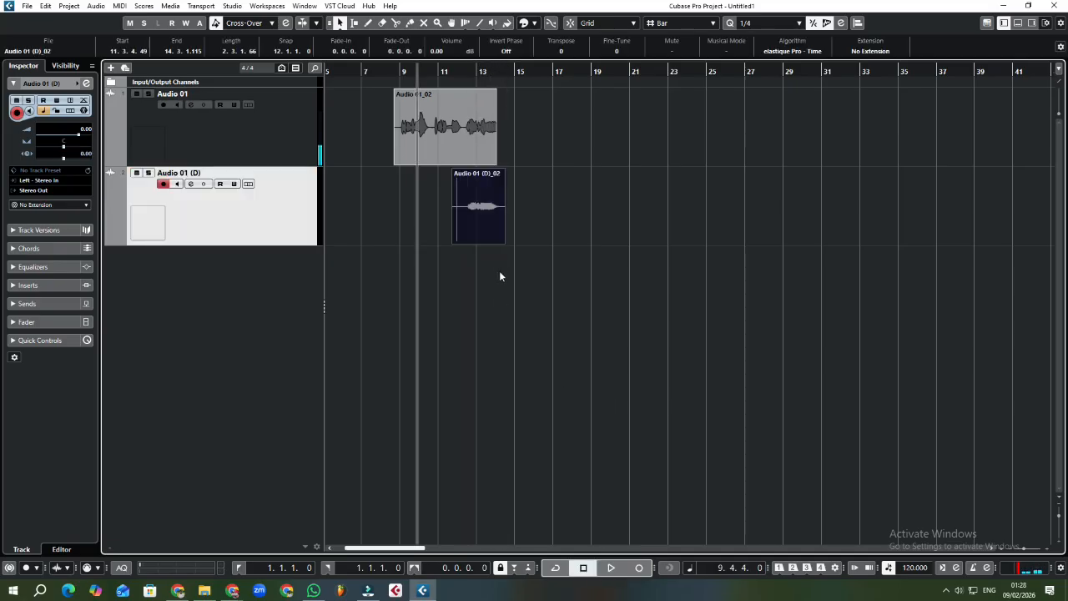
Remove the second punched-in take on Audio 01 (D) with the Erase tool.
right_click(494, 225)
click(547, 224)
click(481, 213)
right_click(391, 172)
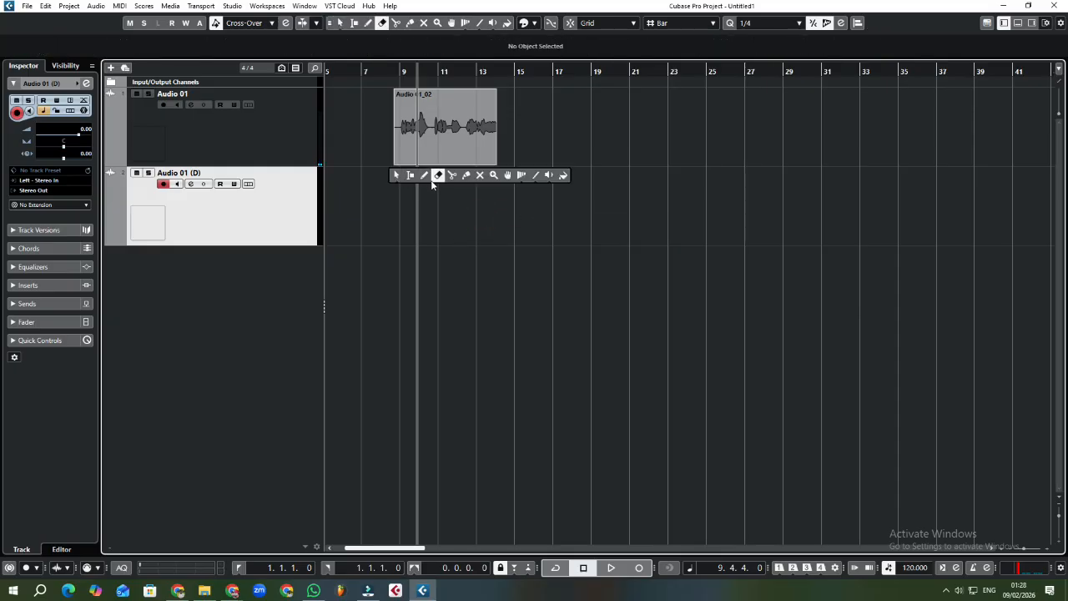
click(433, 186)
Play from 9.1.1 and record a long take on Audio 01 (D), from about 9.1.3 to 21.4.2.
click(399, 71)
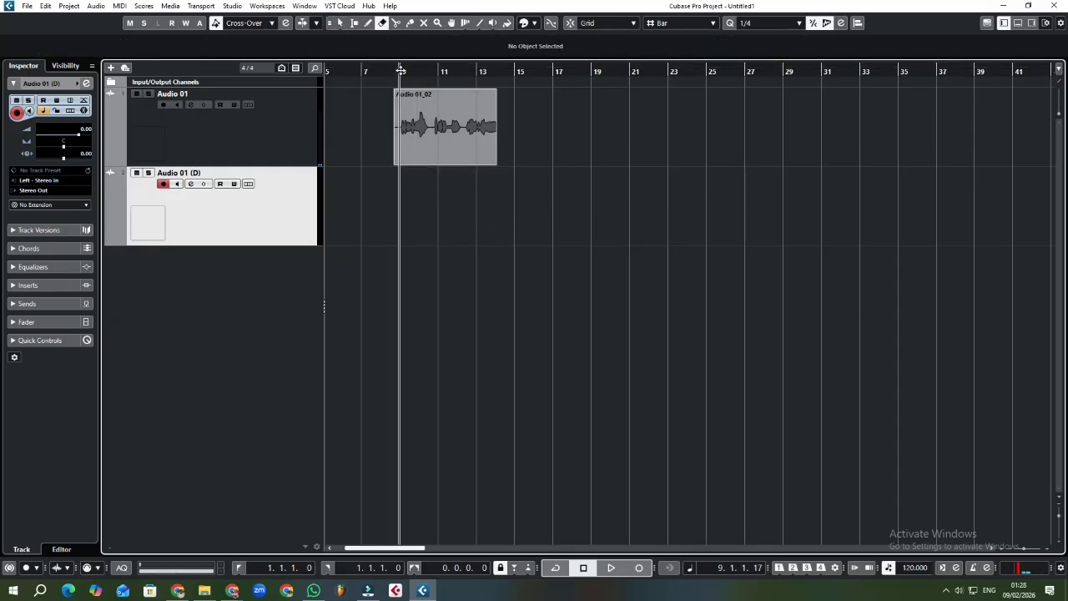
click(611, 568)
click(639, 568)
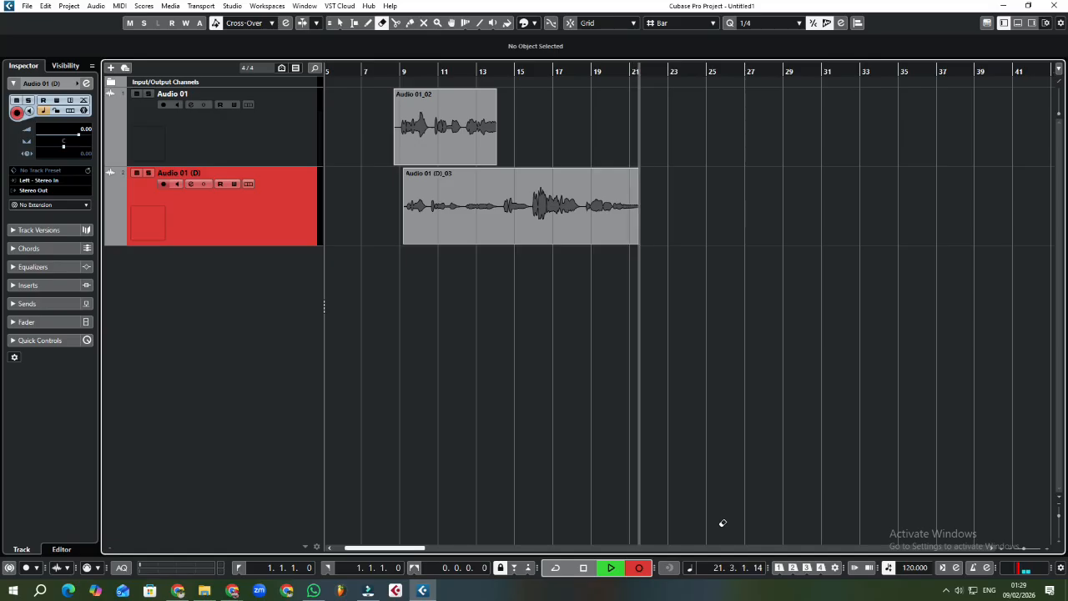
key(space)
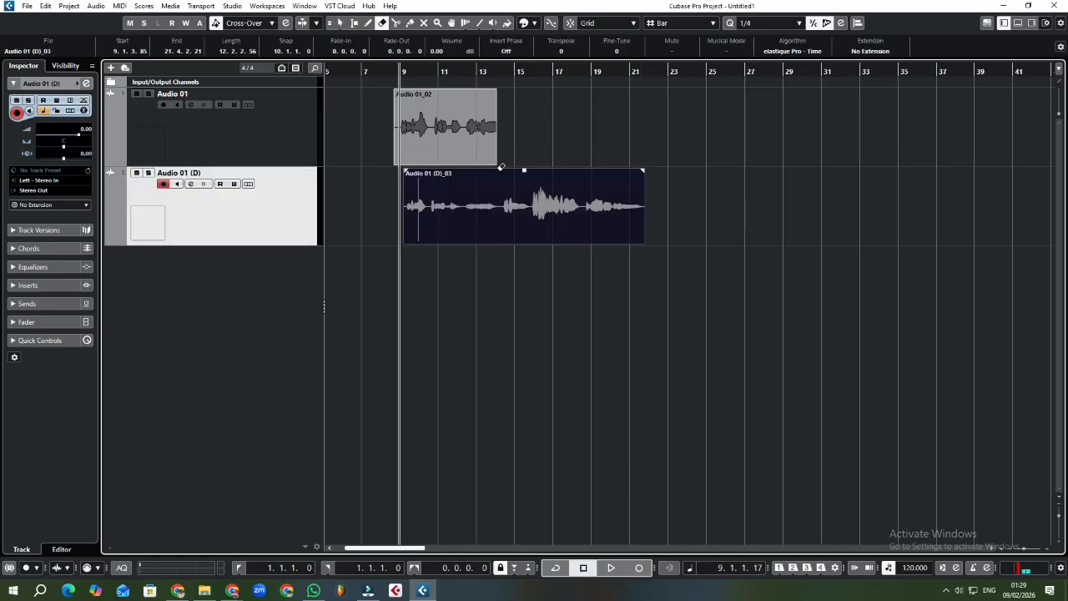
Trim the start of the Audio 01 (D) take to 14.1.1, in line with the end of the Audio 01 clip.
key(1)
click(473, 117)
drag(404, 241, 497, 213)
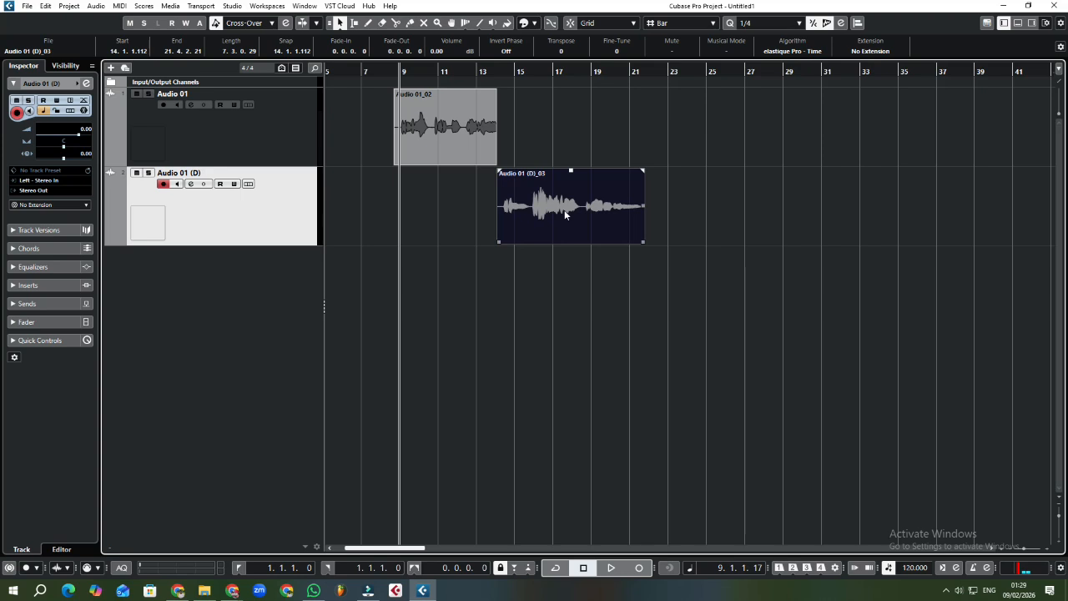
click(617, 264)
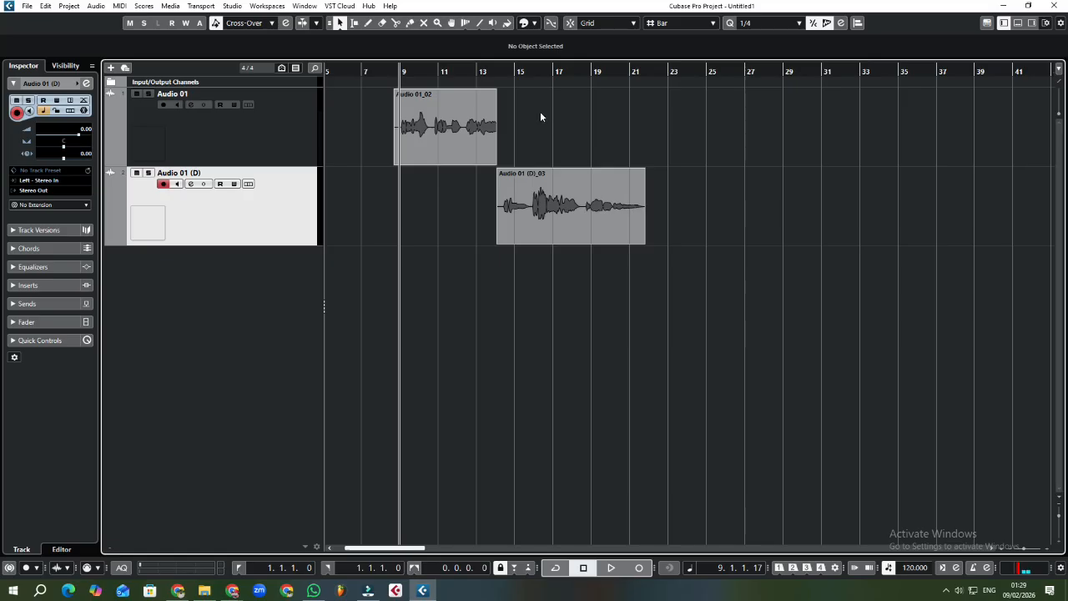
Select the Audio 01 track and record a new take on it from 14.4.4 to about bar 29.
click(514, 71)
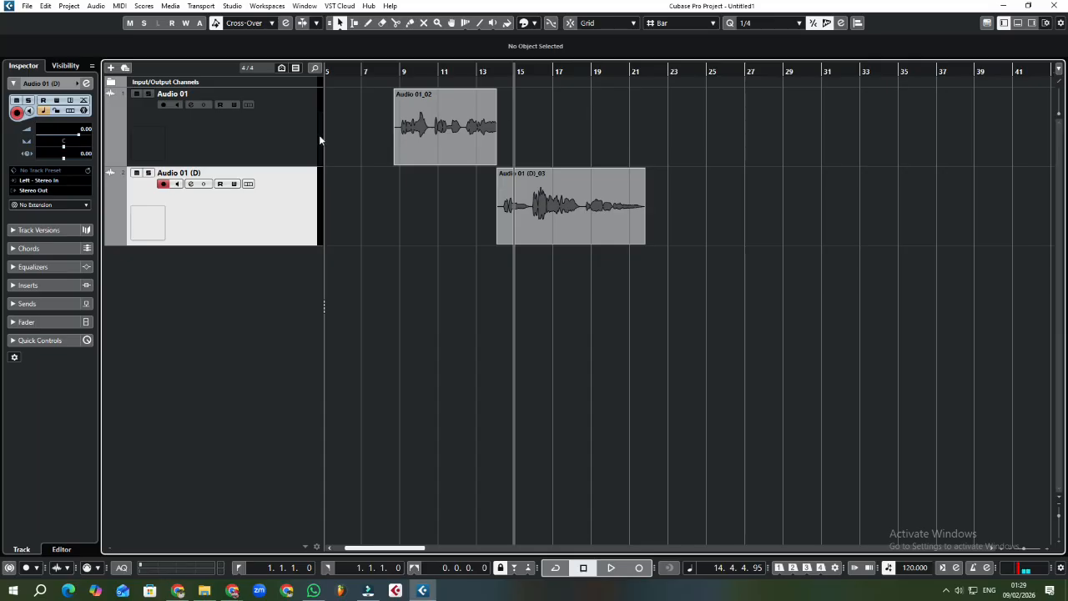
click(262, 119)
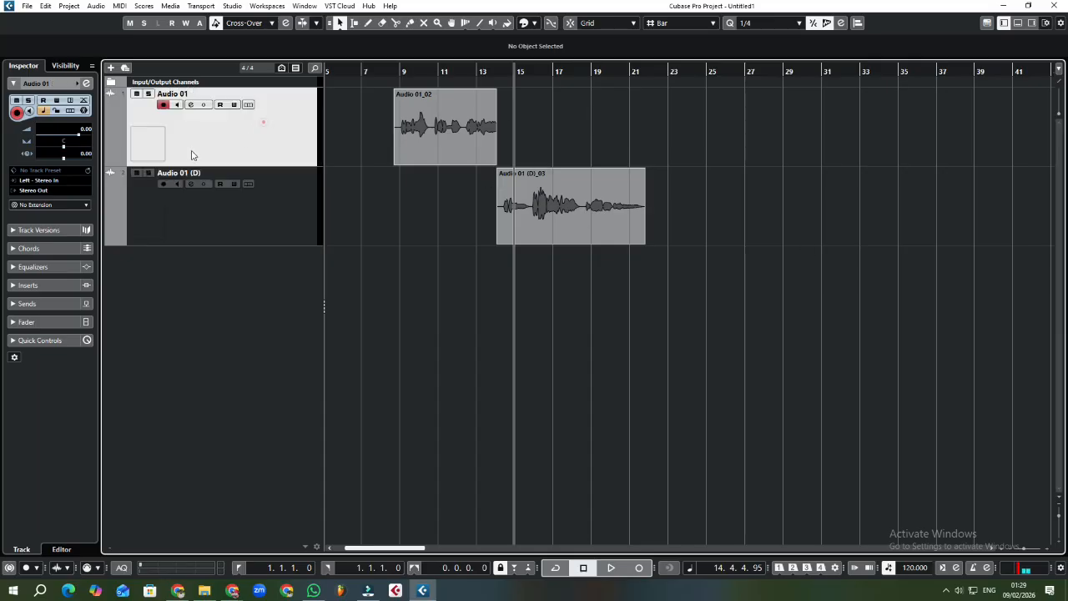
click(639, 568)
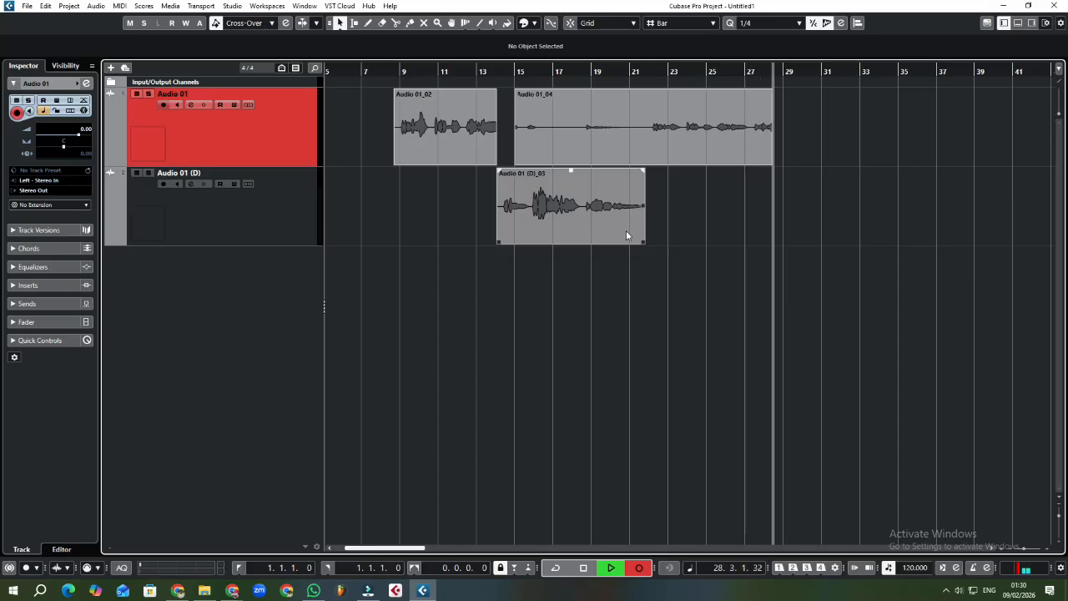
key(space)
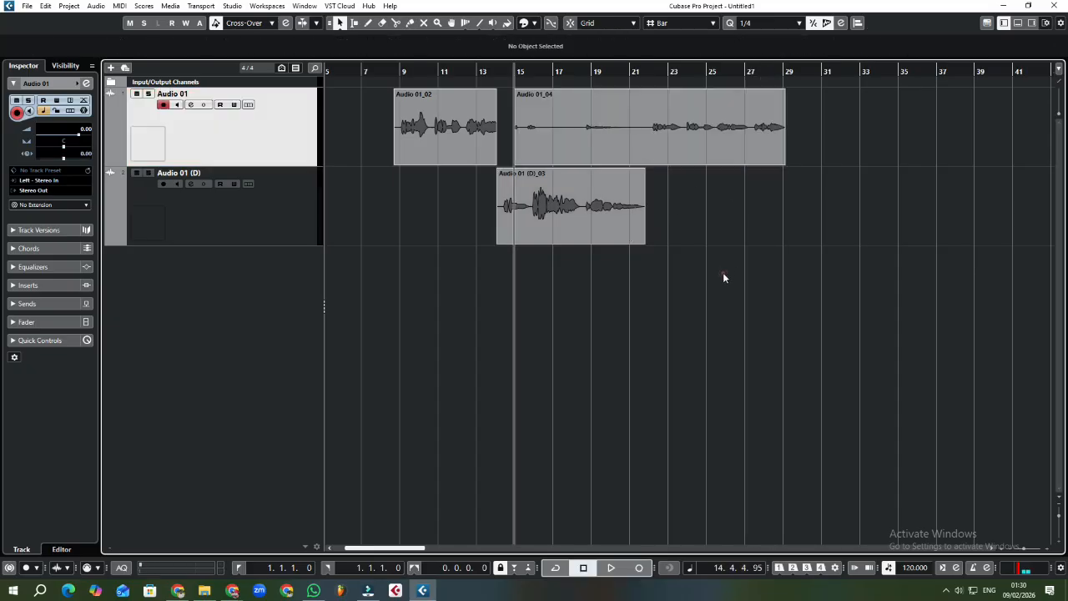
Trim the new Audio 01 take's start to about bar 22, and place the cursor just before the first clip, at 8.3.2.
click(723, 274)
drag(517, 162, 648, 159)
click(715, 289)
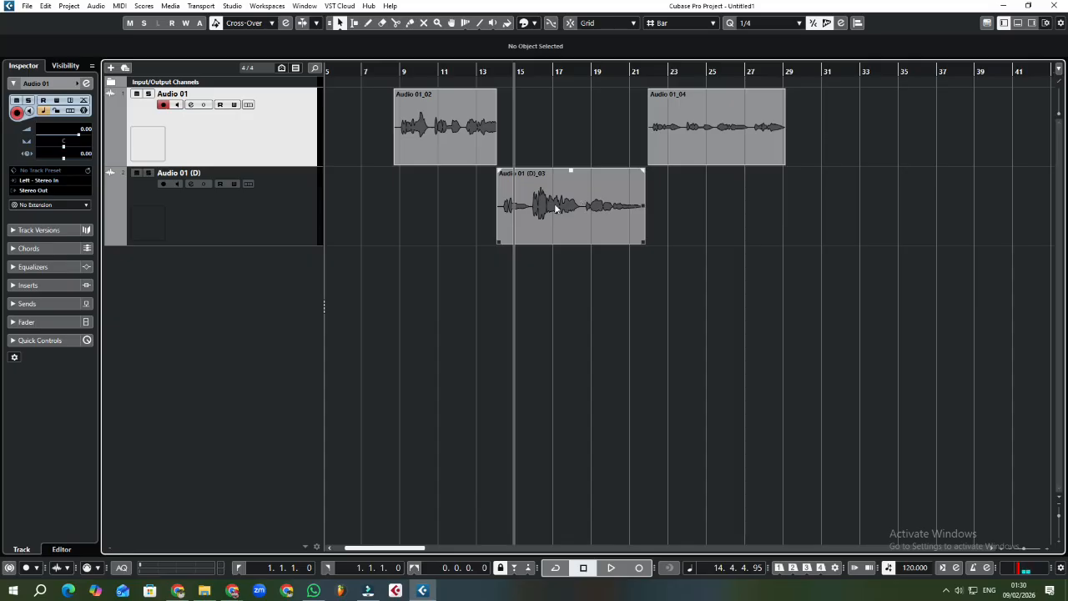
click(393, 72)
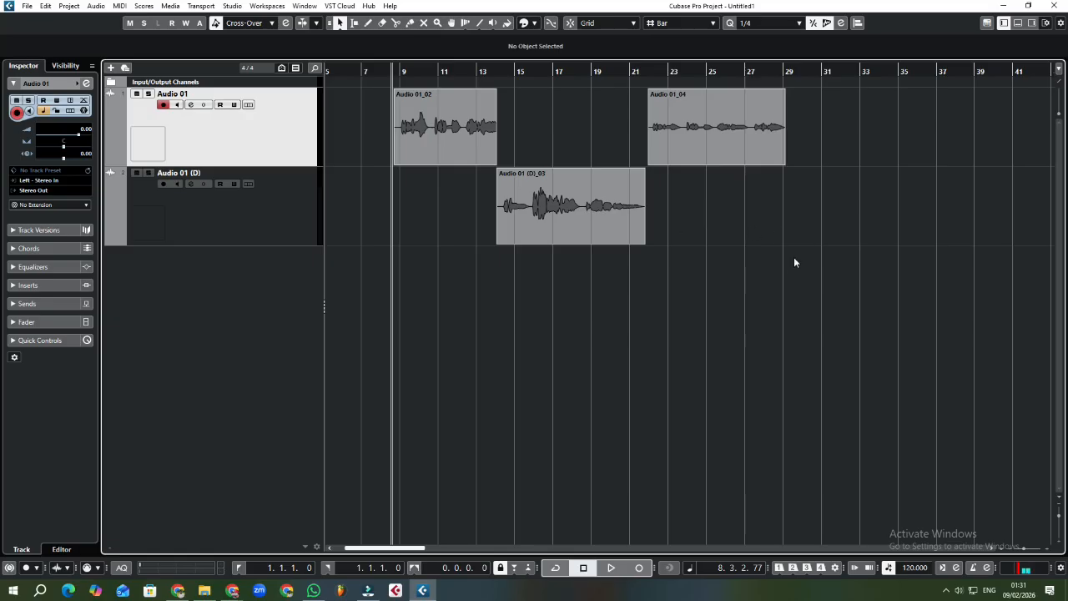
Select the three clips on both tracks and move them together slightly earlier, starting at 8.2.3.
drag(797, 231, 658, 228)
drag(380, 151, 370, 96)
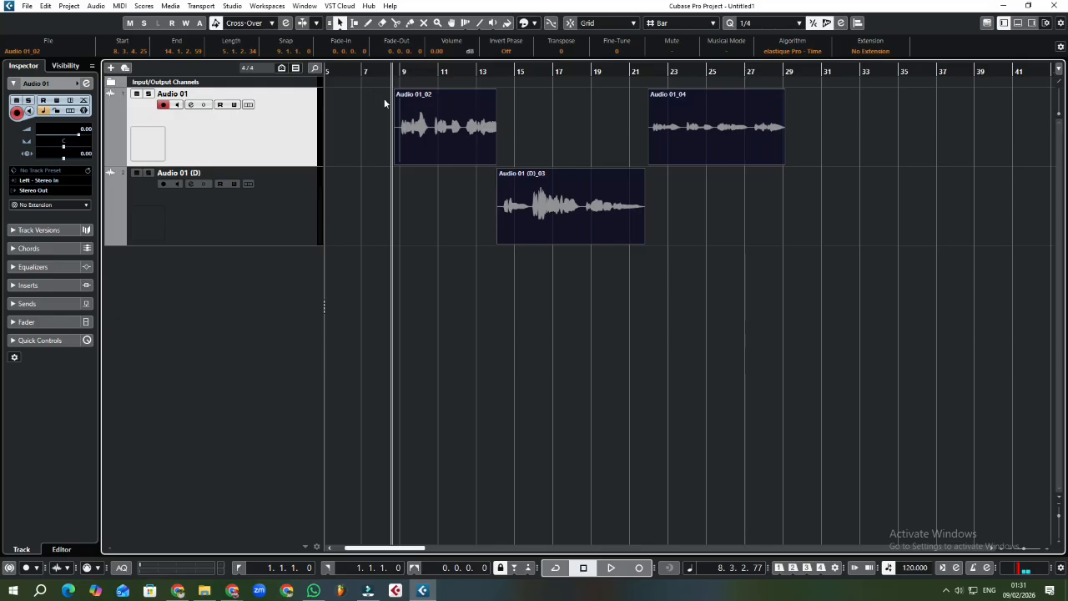
mouse_move(639, 245)
drag(689, 157, 684, 157)
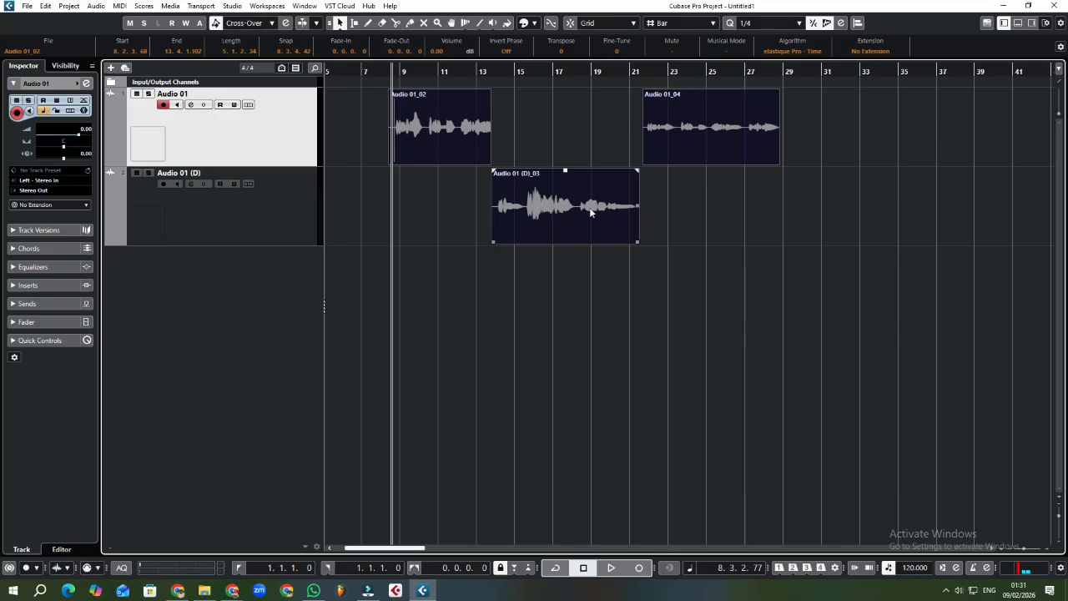
click(698, 237)
Copy all three clips along both tracks so the copied group starts at about bar 30.
drag(744, 273, 451, 137)
drag(579, 207, 1025, 221)
click(920, 294)
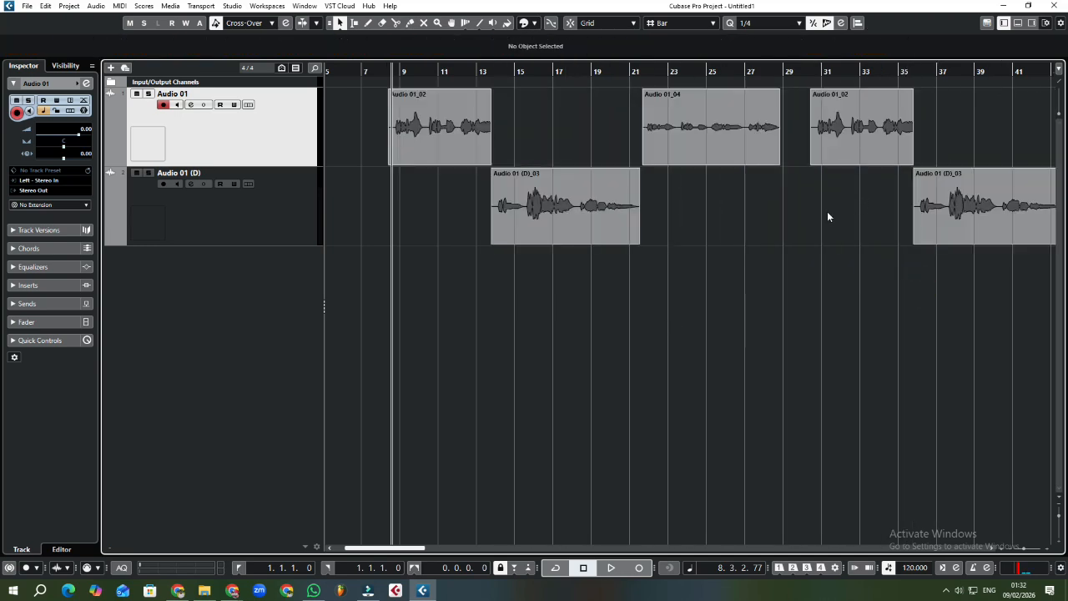
Place six more copies of the Audio 01_04 clip across both tracks between about bars 53 and 88.
key(g)
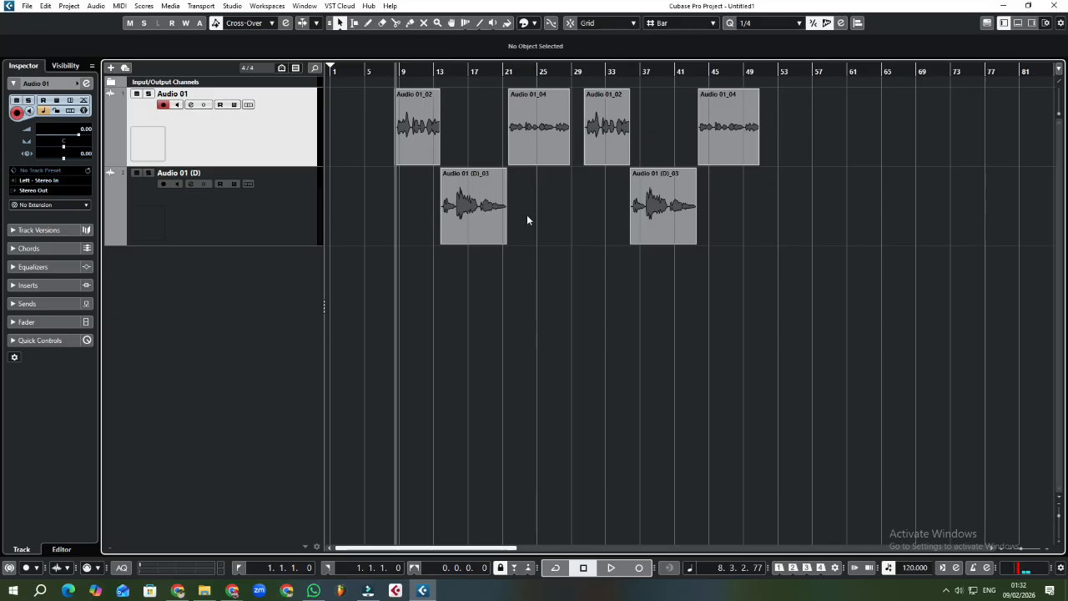
ctrl+scroll(480, 212, up, 3)
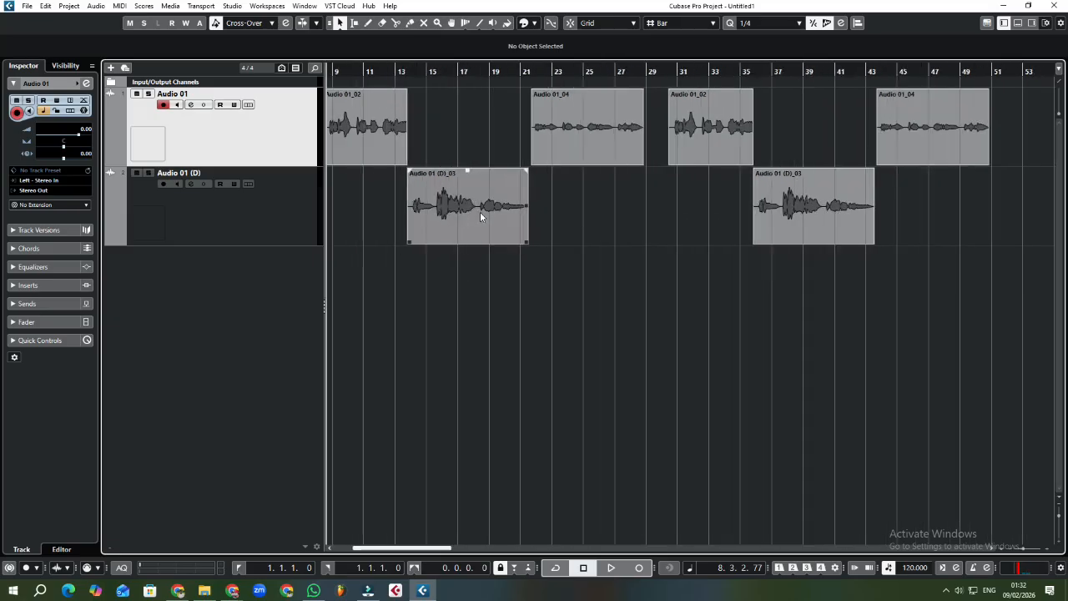
ctrl+scroll(480, 211, down, 5)
ctrl+scroll(475, 209, up, 1)
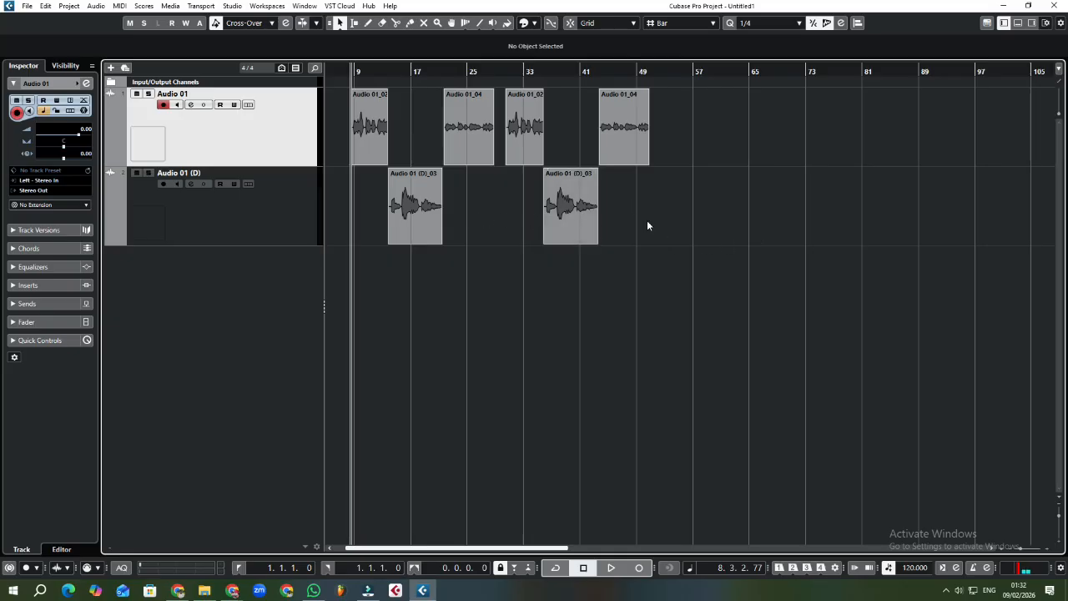
drag(652, 224, 811, 219)
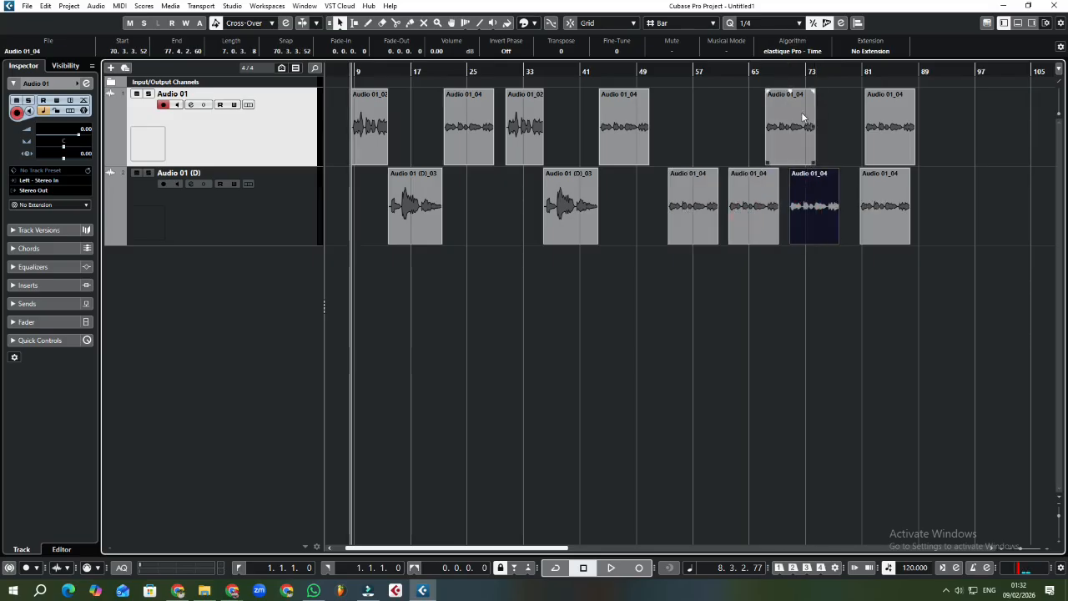
click(947, 256)
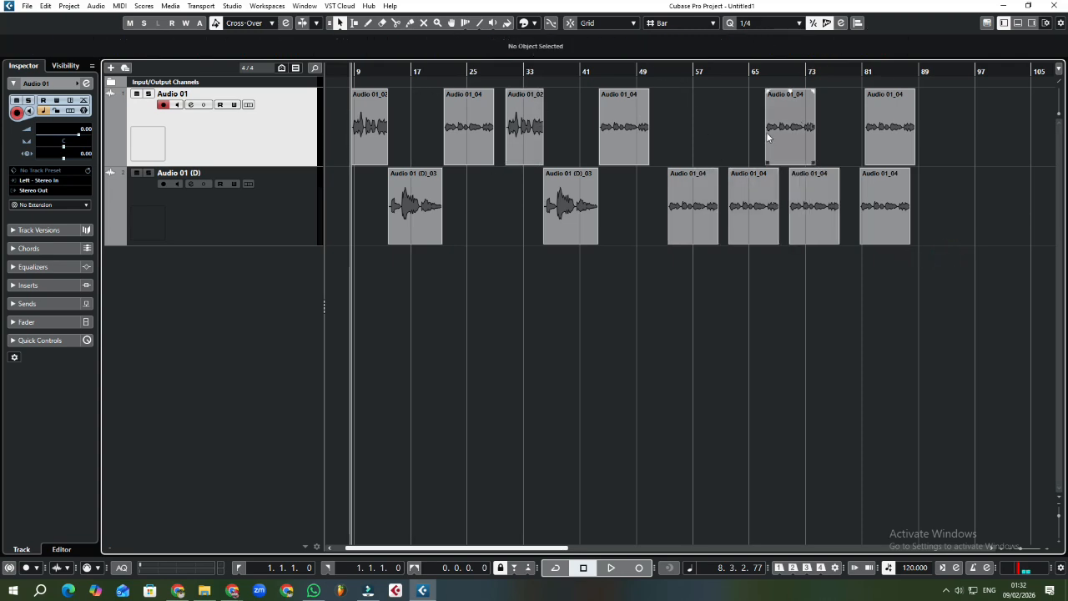
Delete all clips from the Audio 01 and Audio 01 (D) tracks and place the cursor at 11.1.2.
drag(790, 72, 756, 49)
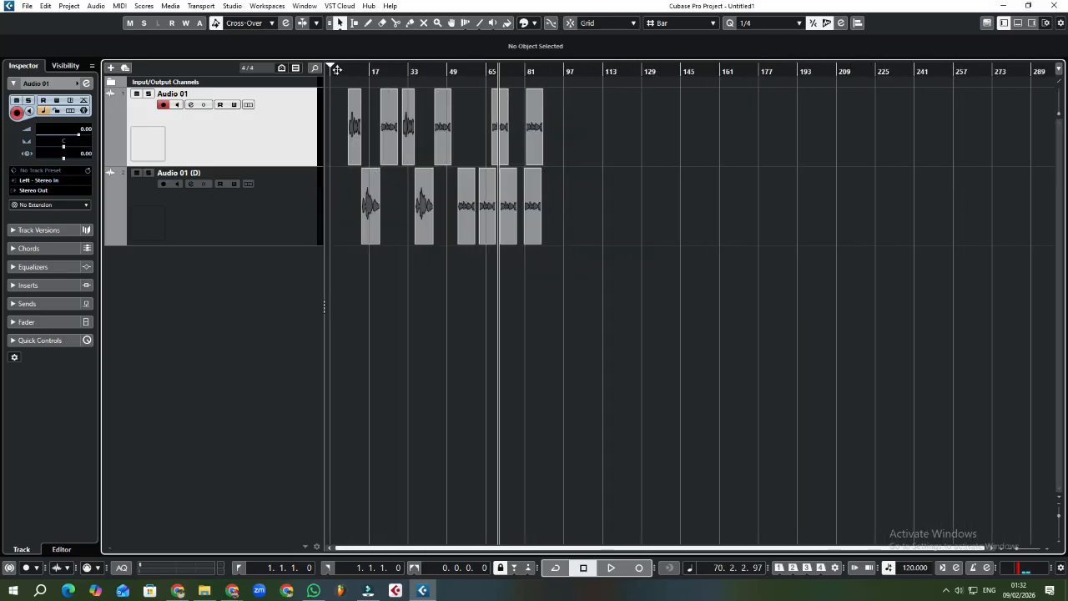
drag(336, 67, 341, 79)
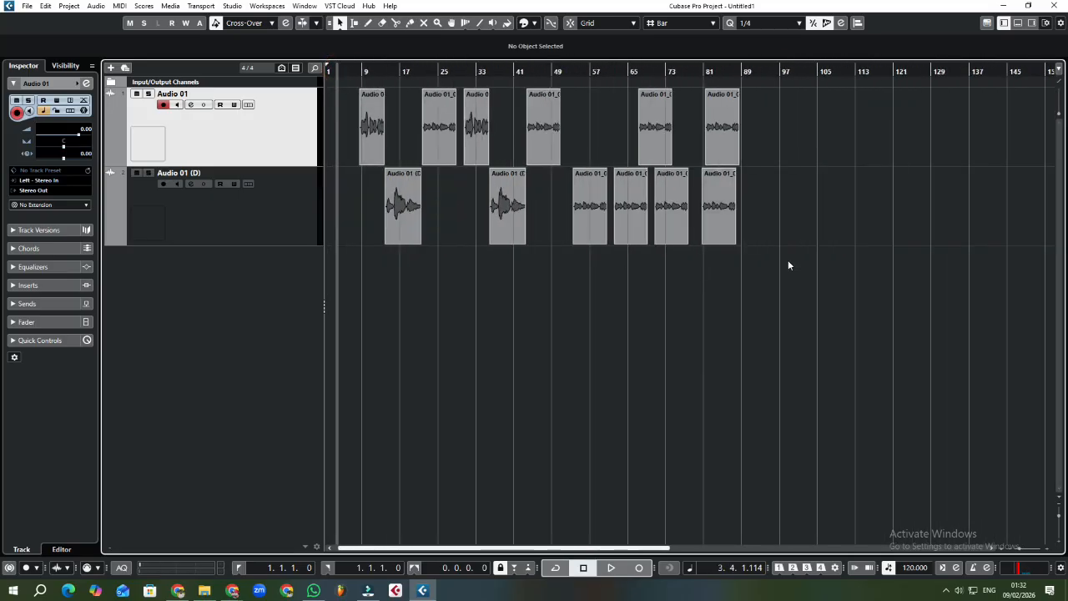
drag(788, 262, 328, 96)
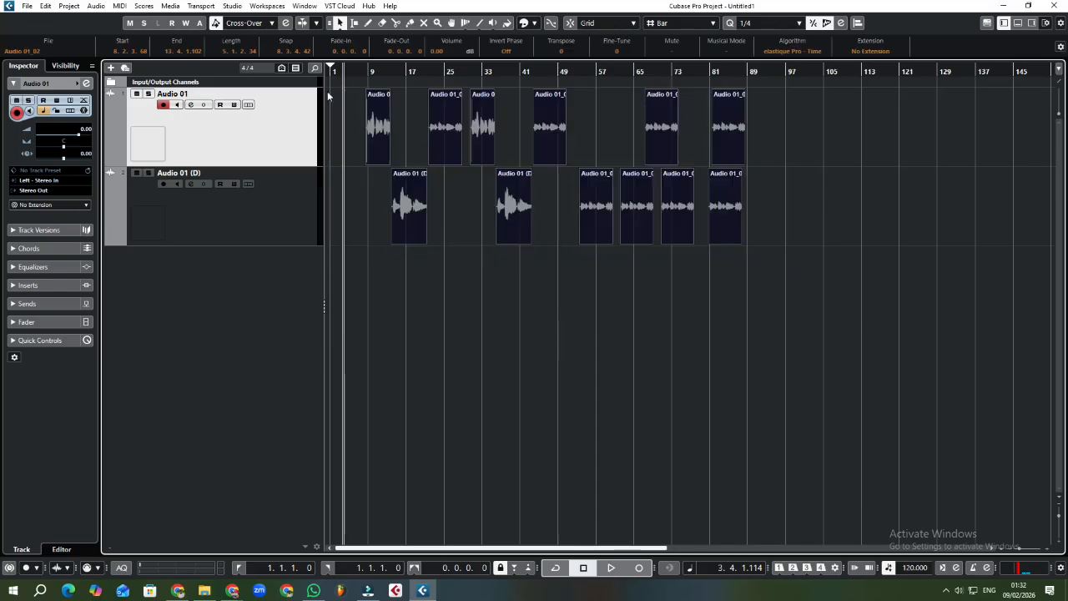
key(Delete)
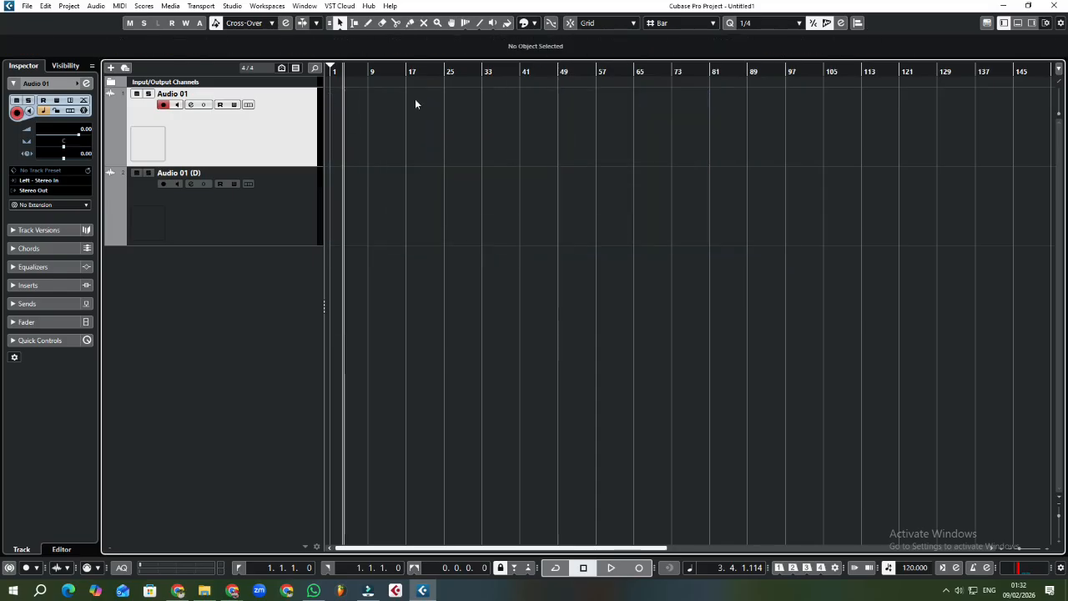
click(377, 72)
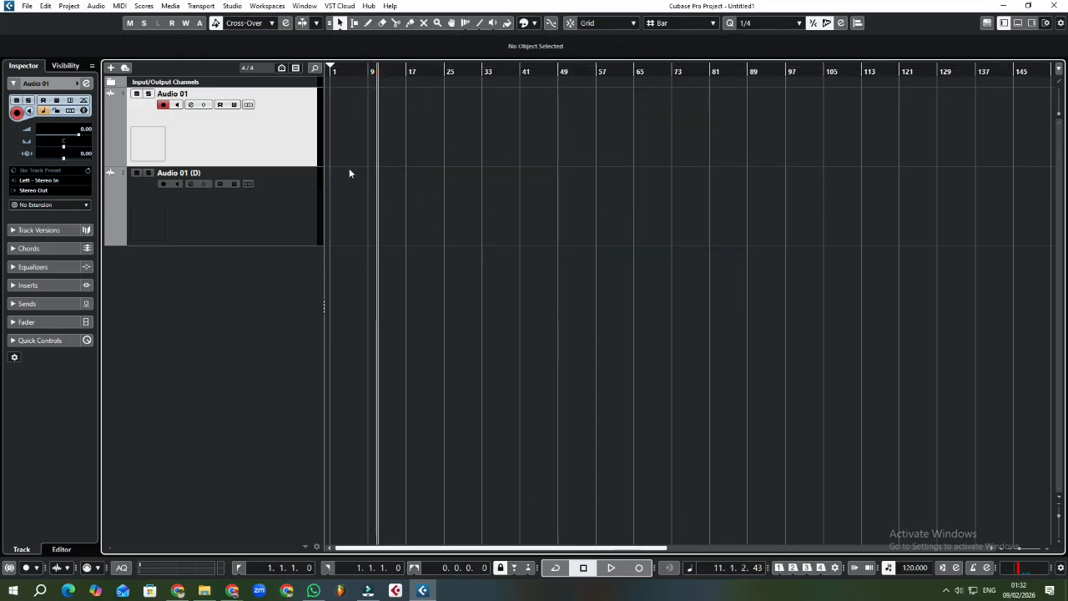
Record a short take on Audio 01 from 11.1.2 to 14.2.2, and erase the clip.
click(640, 567)
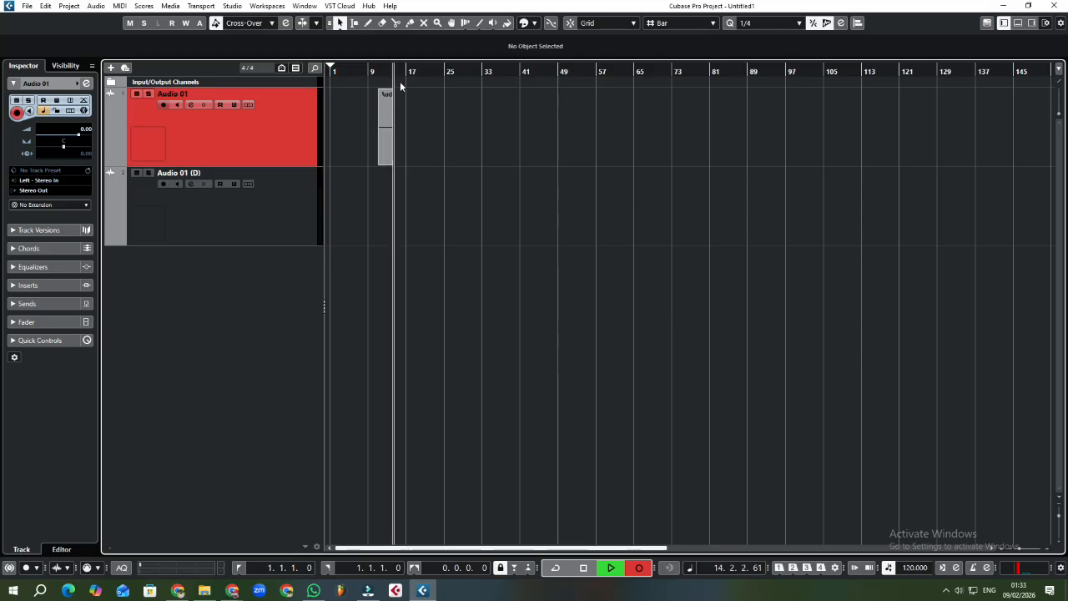
key(space)
right_click(448, 200)
click(434, 199)
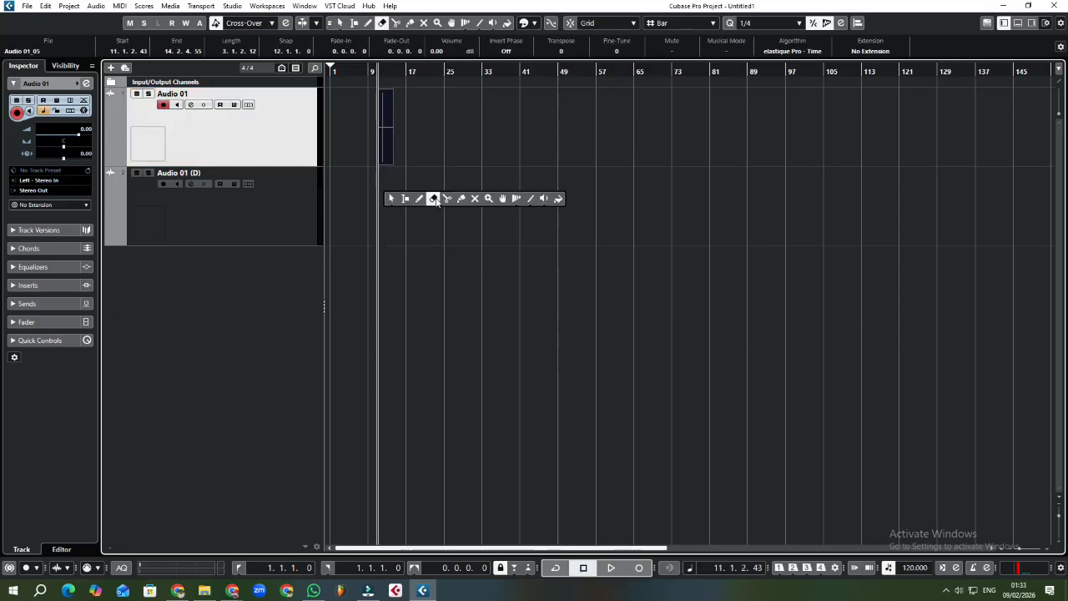
click(390, 132)
right_click(389, 134)
click(389, 135)
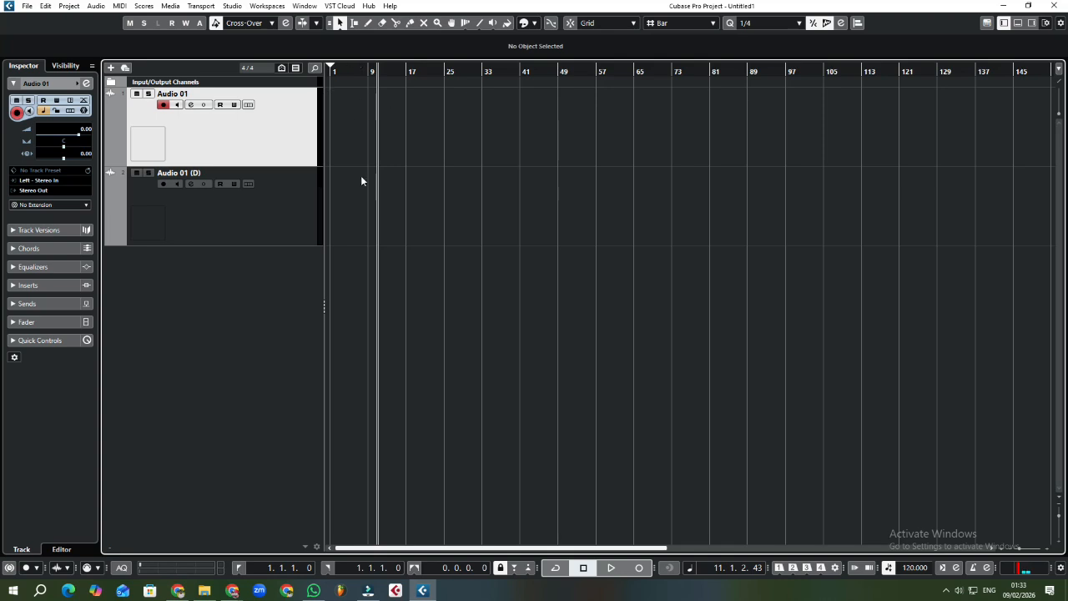
Record a new take on Audio 01 from 11.1.2 to about bar 19.
click(639, 567)
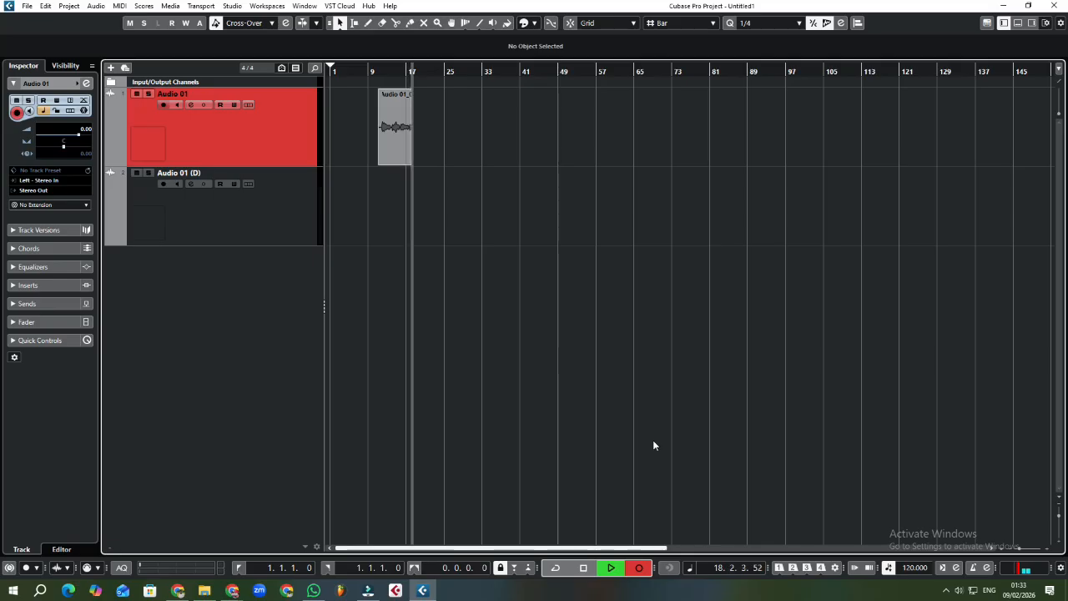
key(space)
click(454, 164)
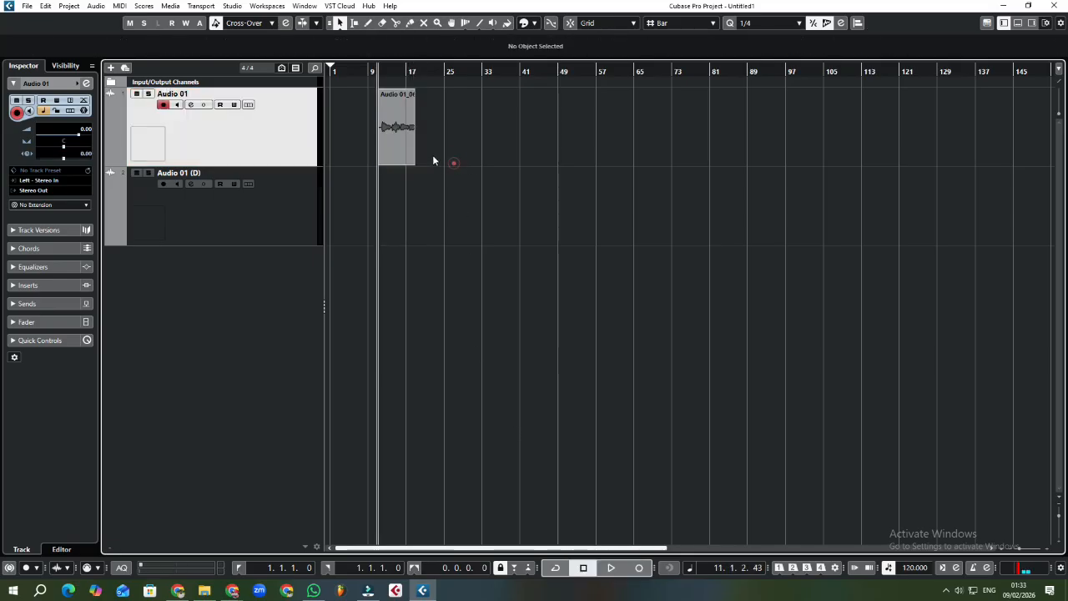
click(425, 74)
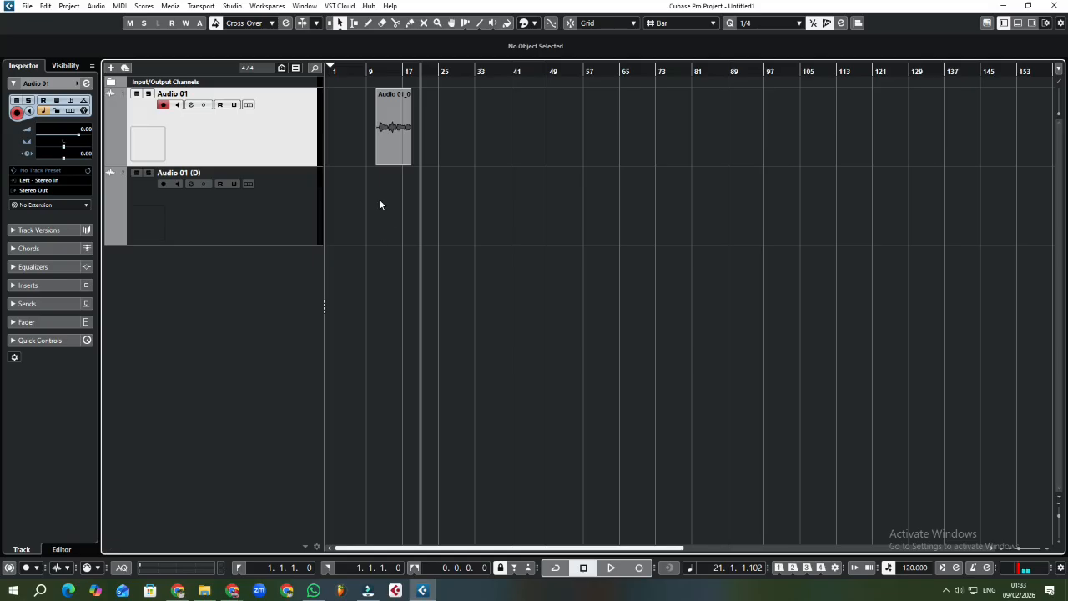
Play from 9.4.4 and record a take on Audio 01 (D) from 10.3.1 to about 17.4.1.
click(370, 70)
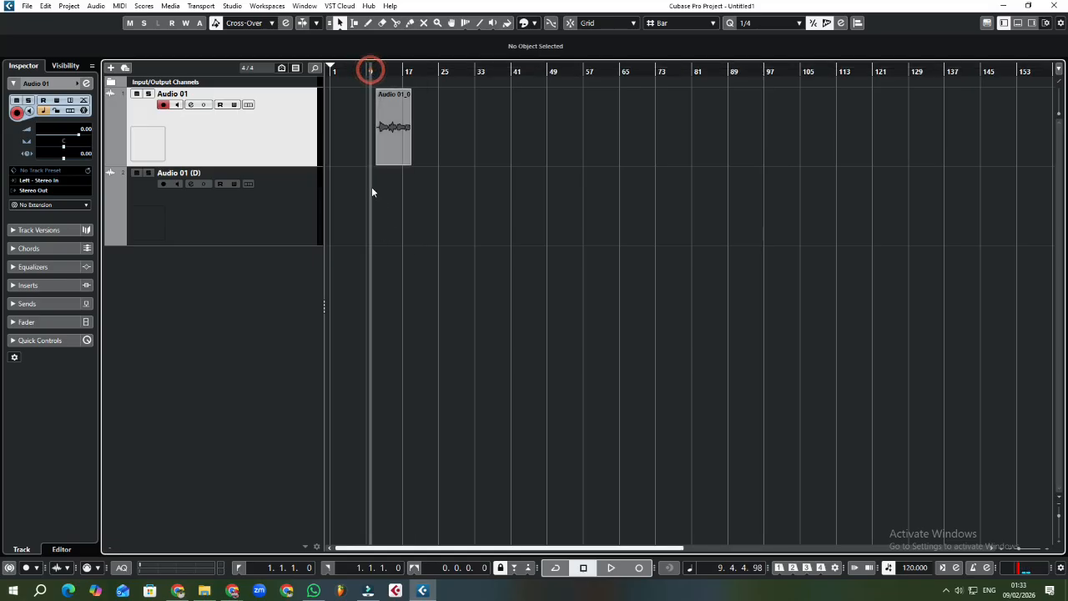
click(269, 216)
click(611, 568)
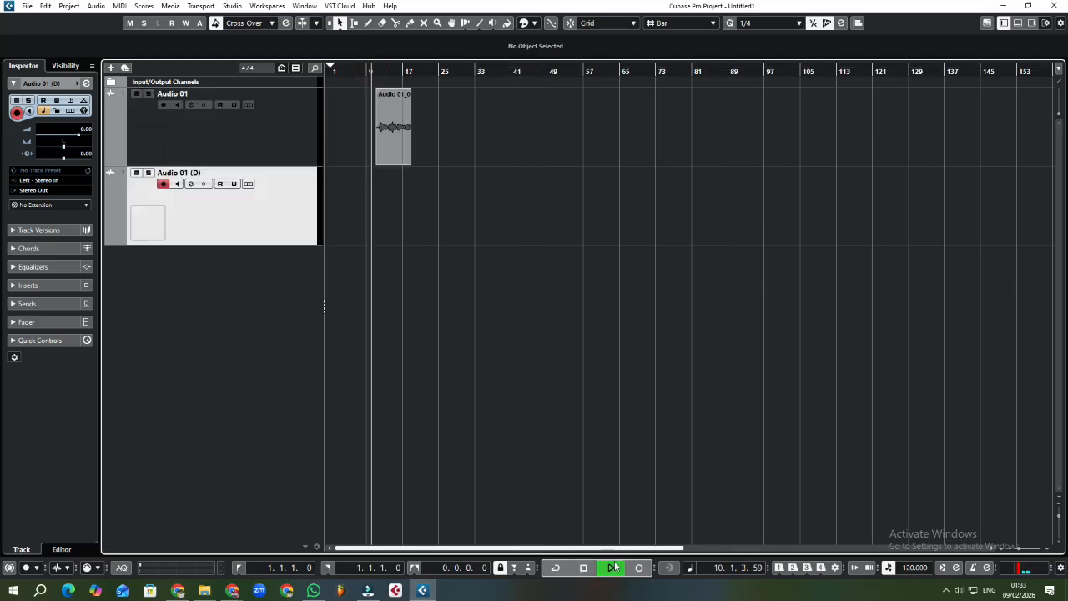
click(640, 568)
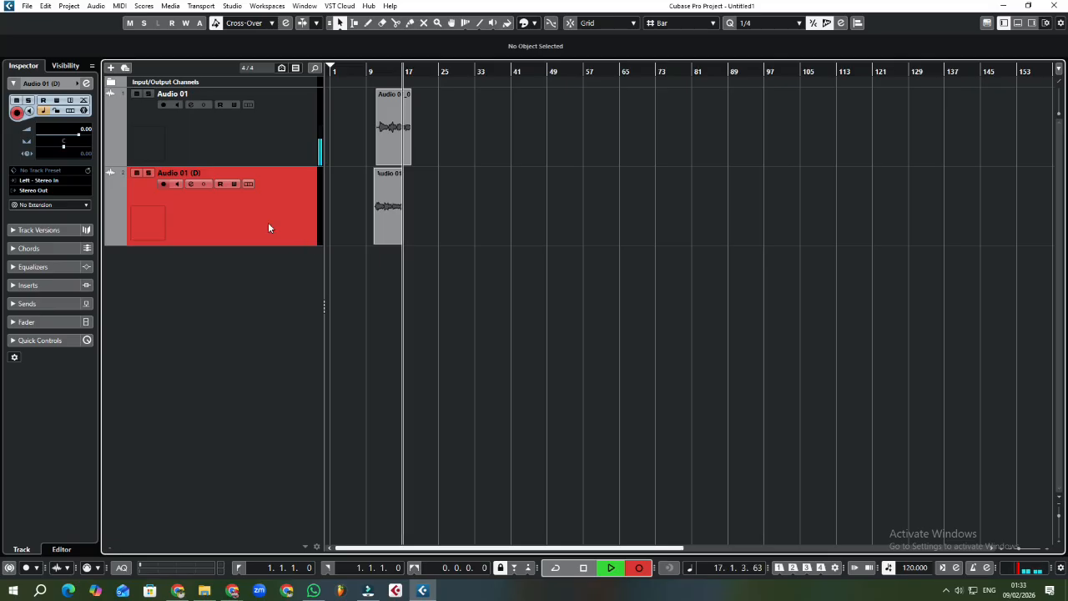
key(space)
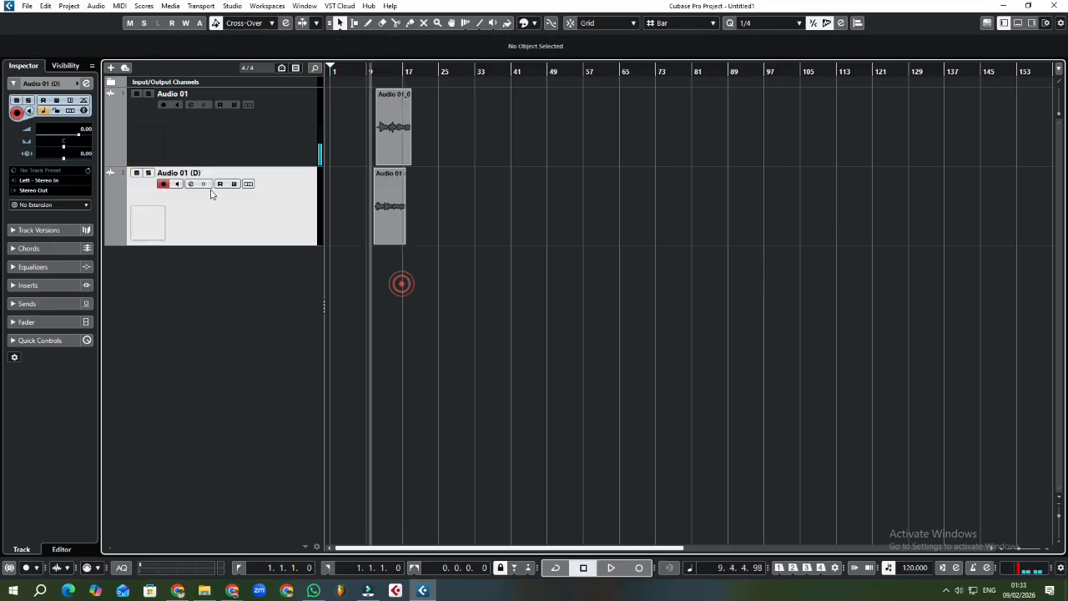
Duplicate the Audio 01 (D) track and erase the copied clip on the new third track.
right_click(249, 223)
click(289, 259)
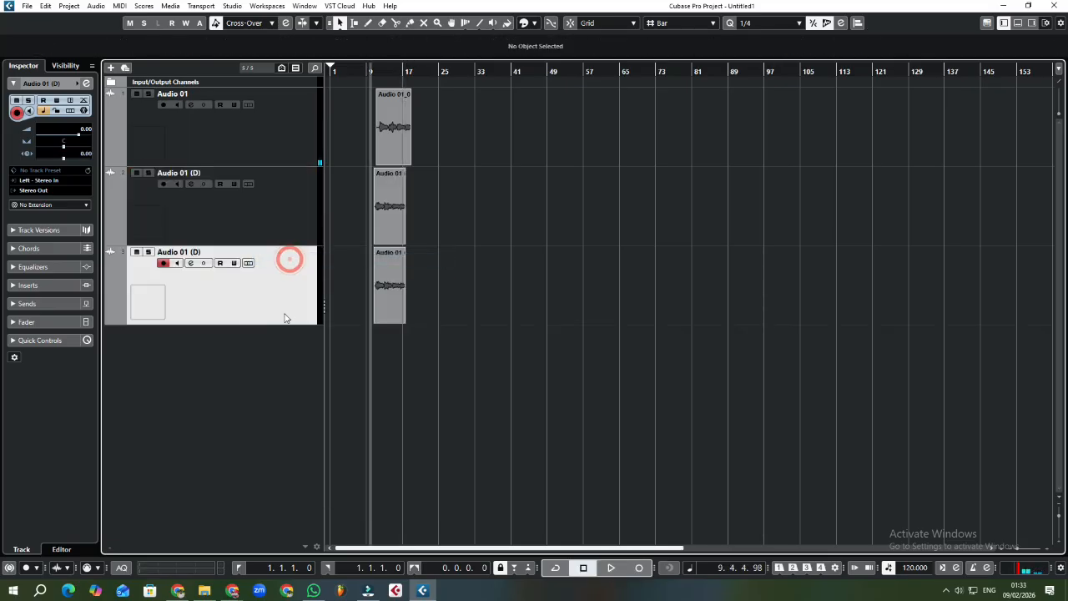
right_click(378, 293)
click(421, 296)
click(399, 294)
right_click(399, 294)
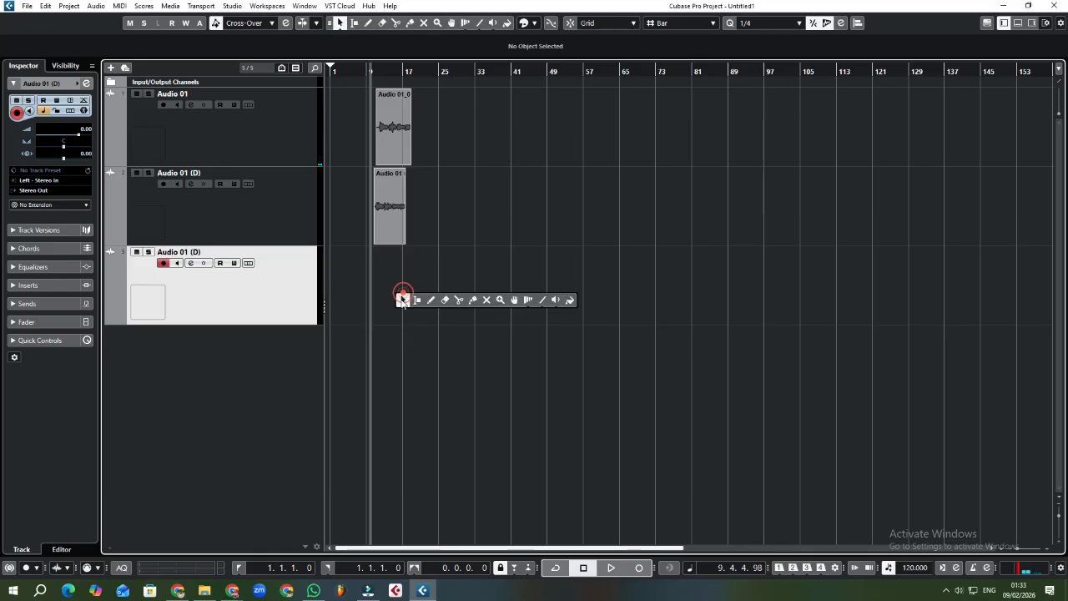
click(399, 294)
Place the cursor at 10.3.1 and record a take on the third track from there to 17.2.4.
click(377, 72)
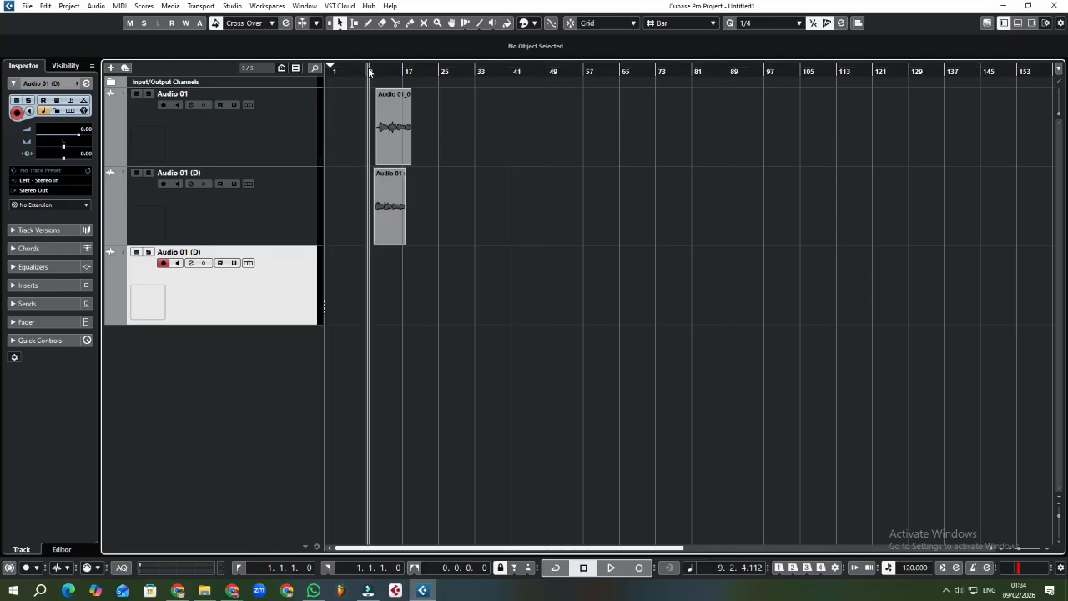
drag(368, 68, 385, 93)
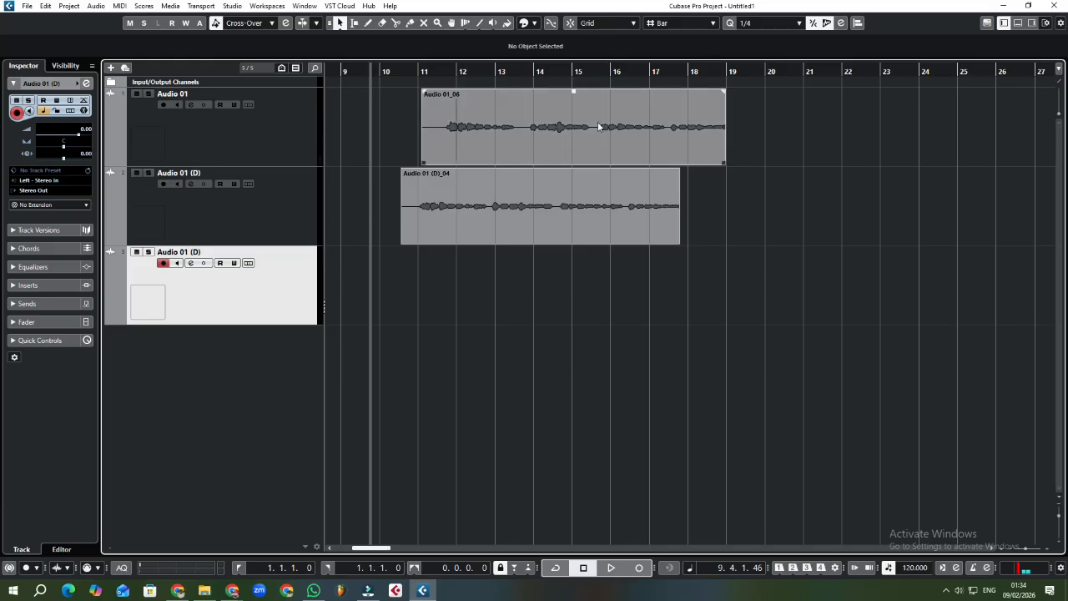
drag(432, 72, 436, 81)
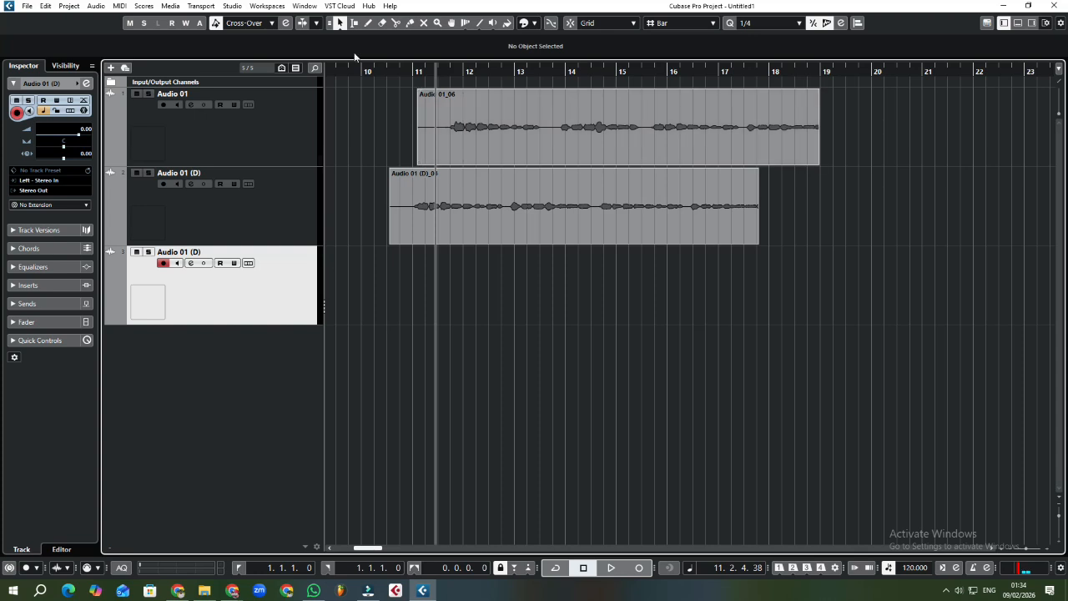
click(388, 73)
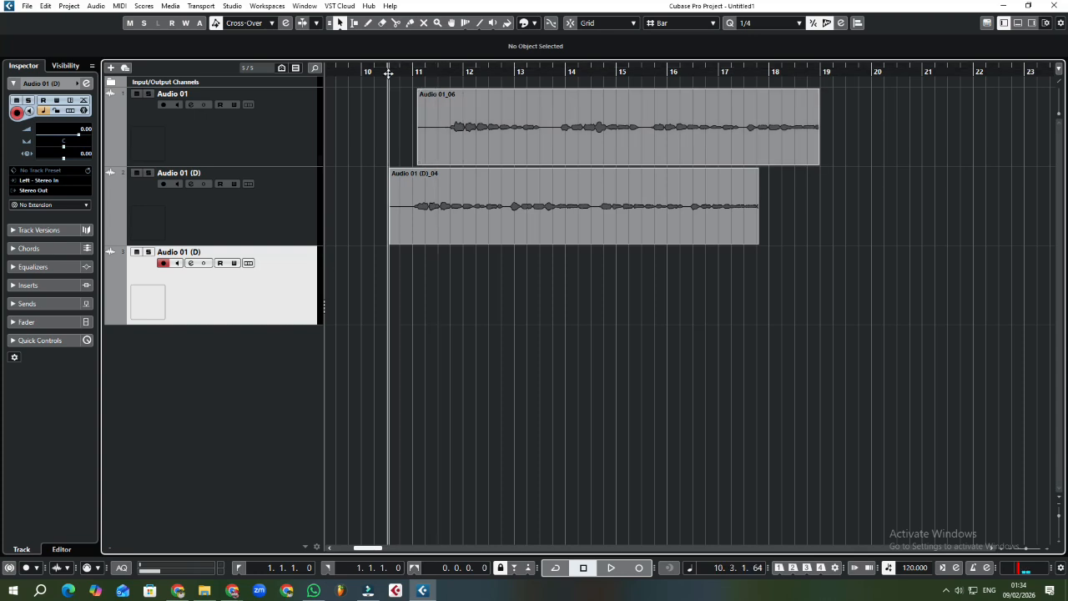
click(641, 569)
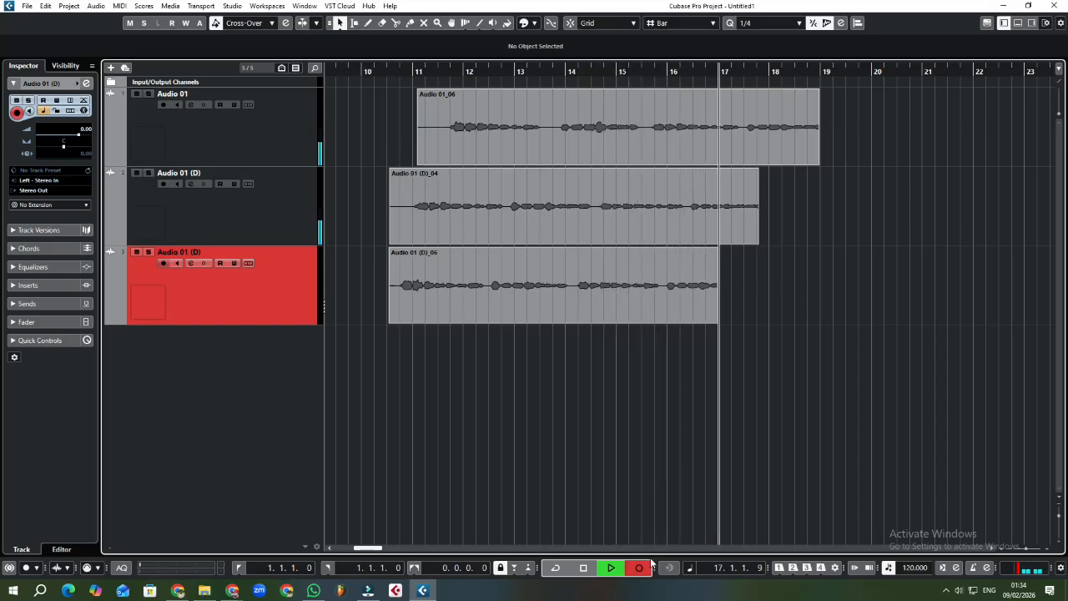
key(space)
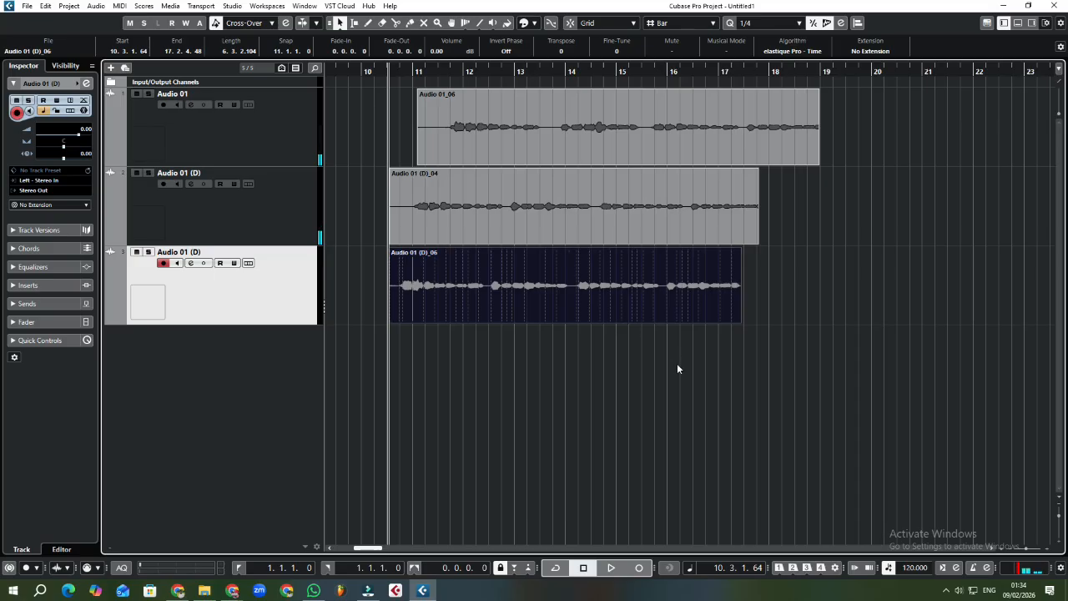
click(677, 365)
Move the second and third tracks' takes to start at about 11.2, near the Audio 01 take's start, and place the cursor at 11.3.3.
click(660, 228)
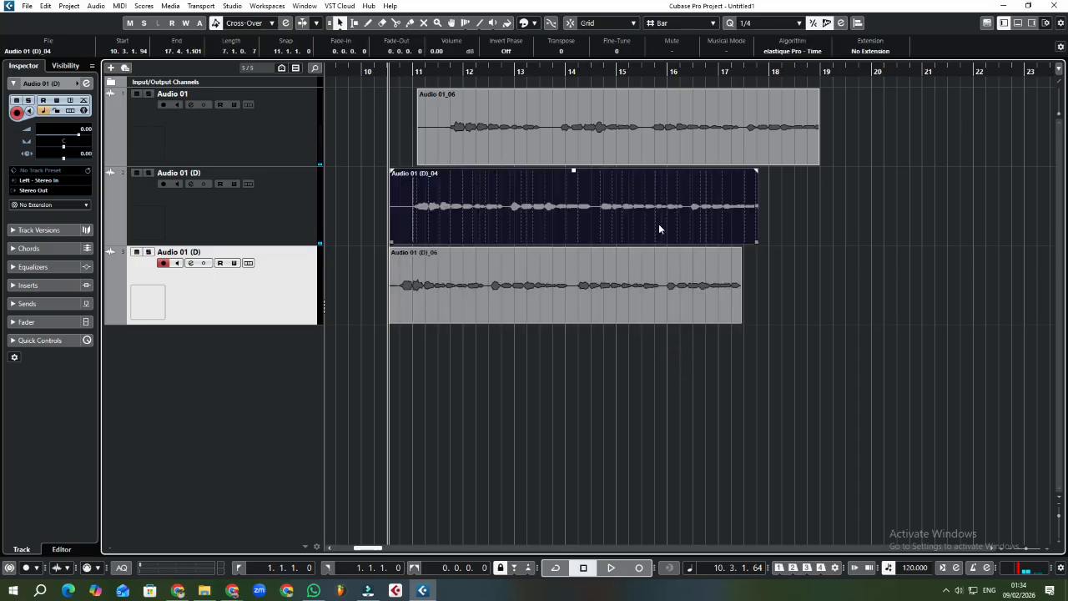
drag(659, 227, 694, 214)
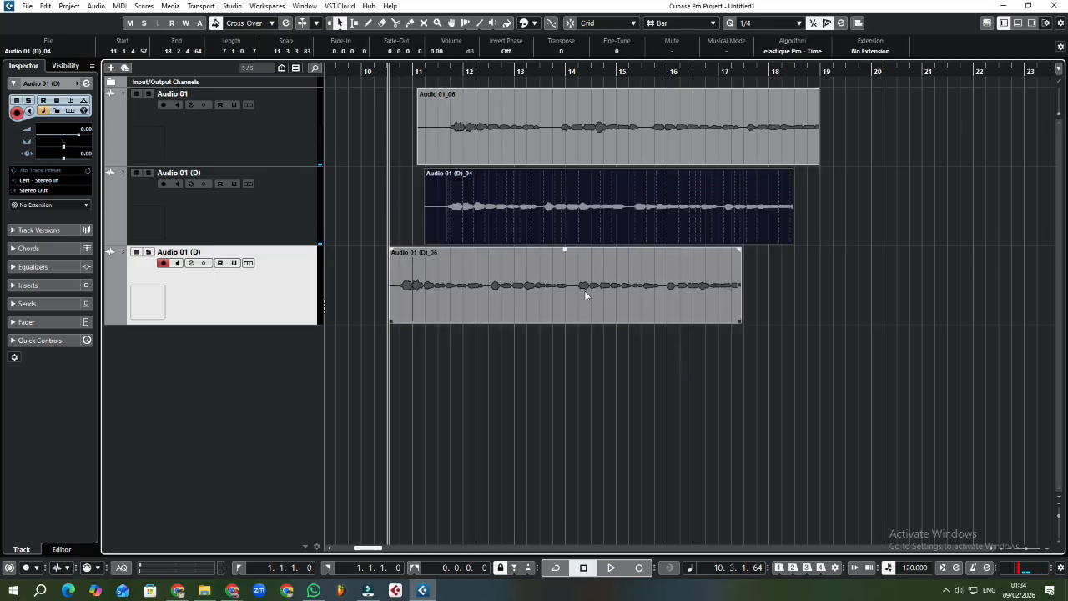
drag(585, 295, 622, 292)
click(620, 428)
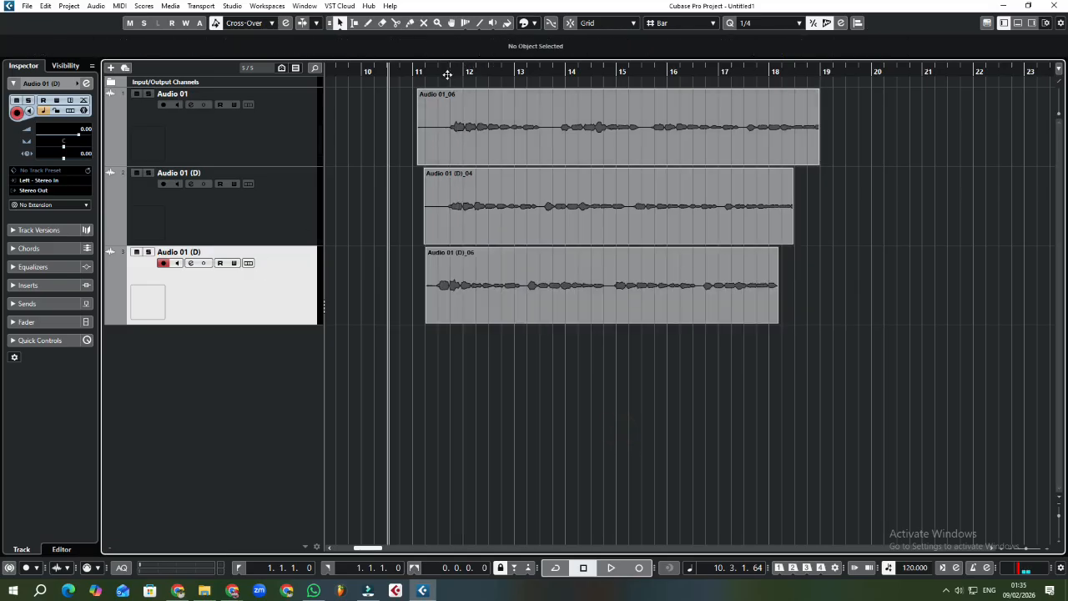
drag(447, 75, 428, 58)
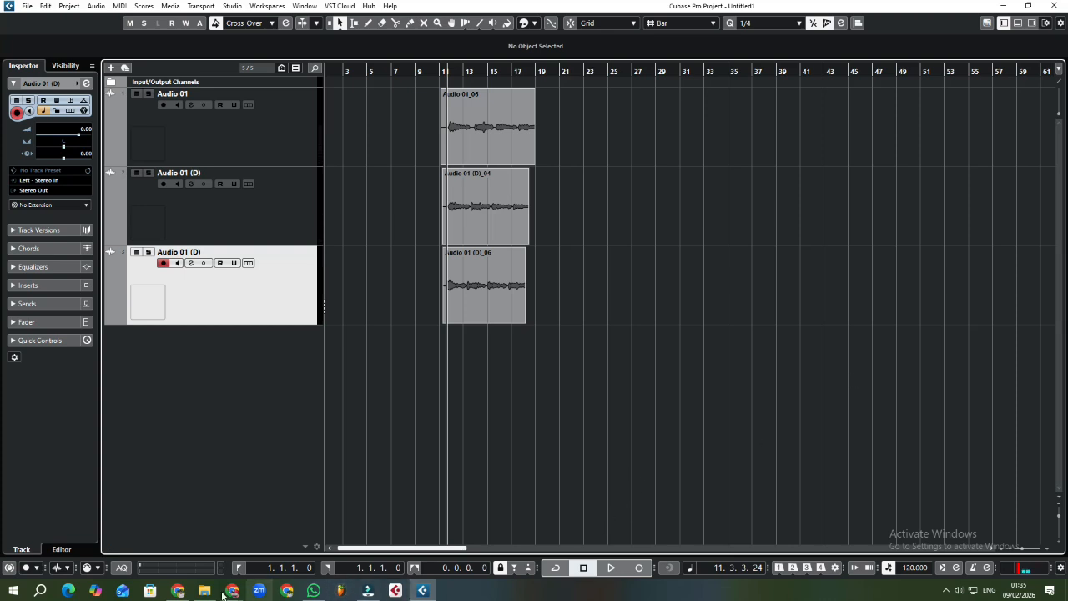
Switch to the Google Meet window, maximise it and hide the screen-sharing notice, and return to the Cubase project.
mouse_move(233, 593)
click(265, 526)
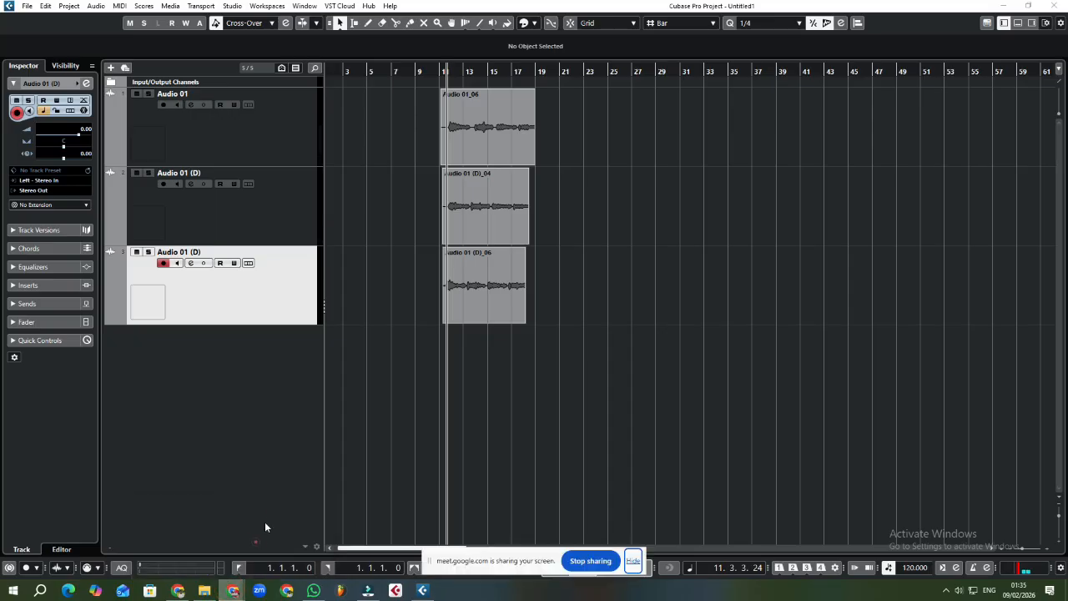
mouse_move(232, 593)
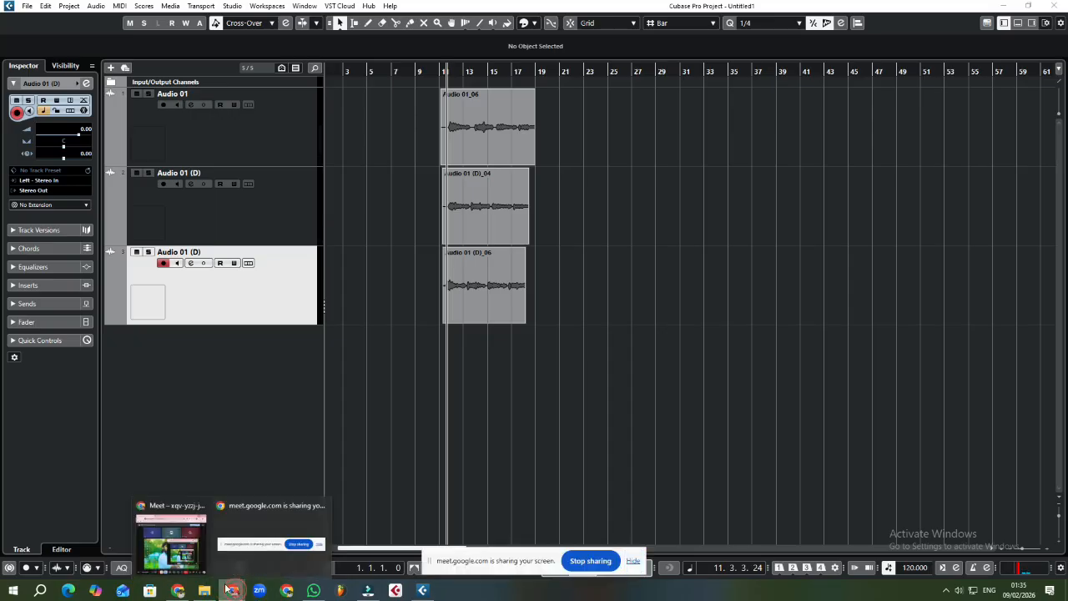
click(197, 551)
click(1012, 86)
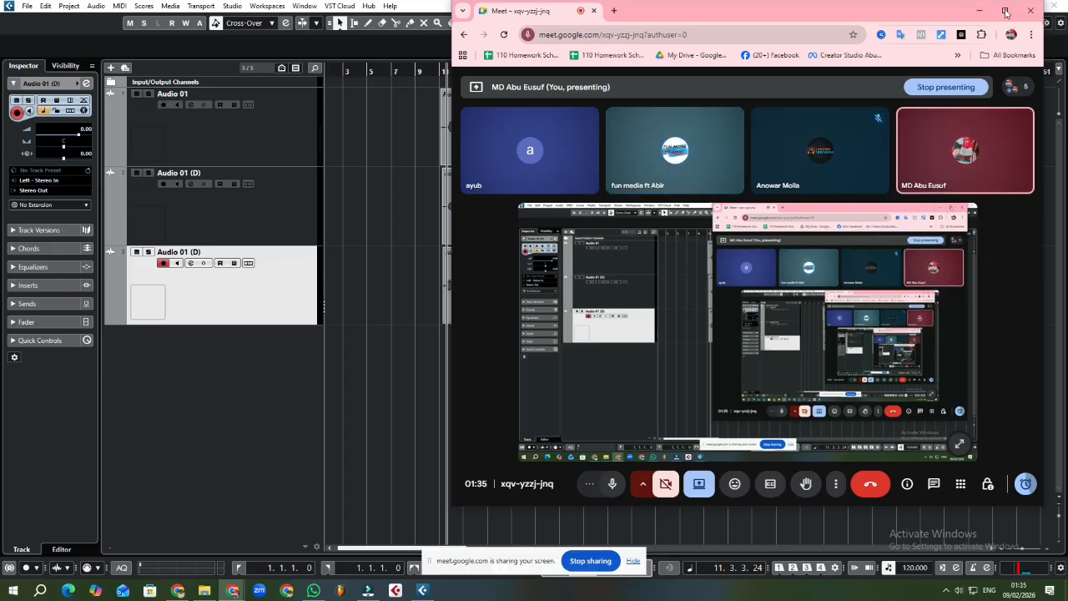
click(1005, 10)
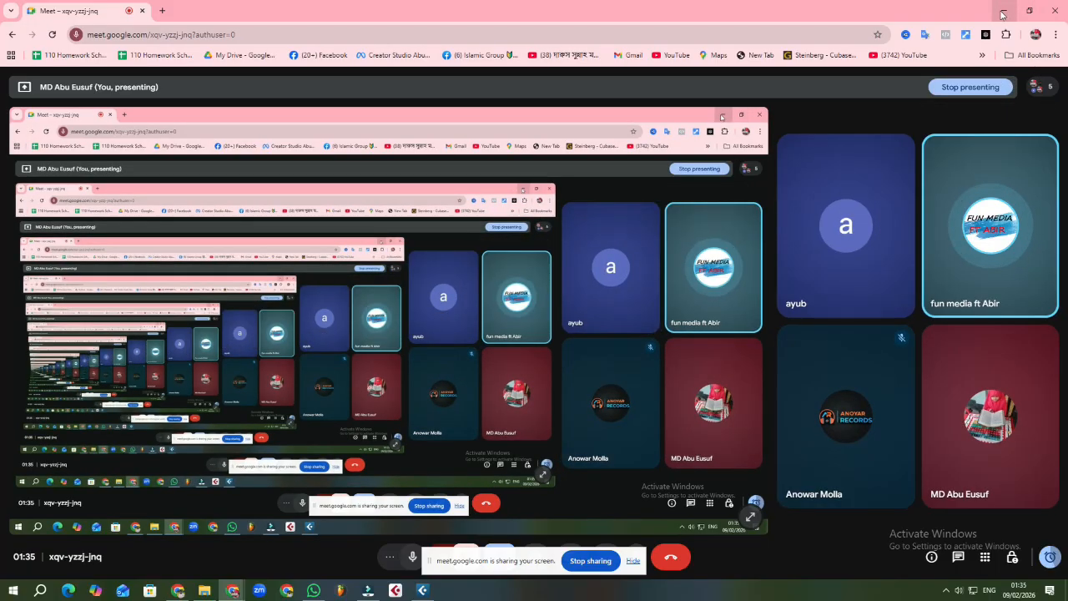
click(632, 561)
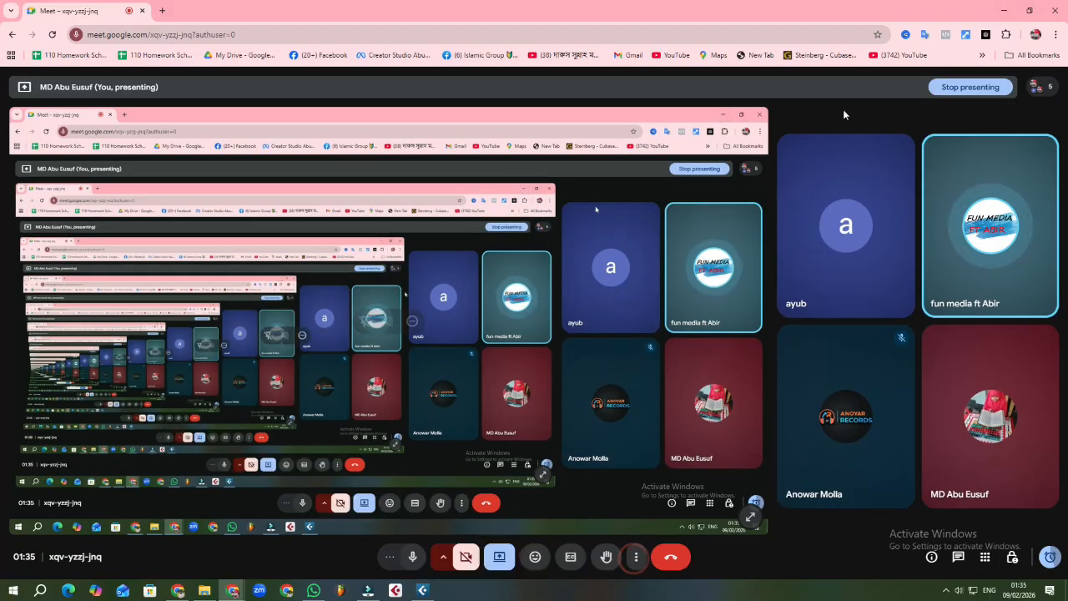
click(1003, 11)
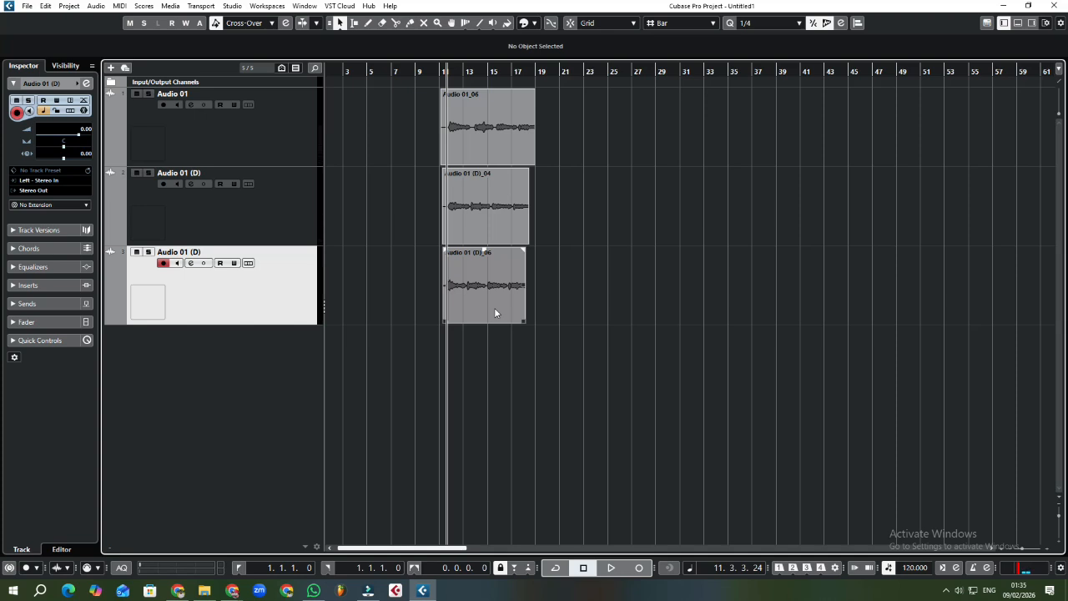
Place the project cursor at 12.1.3 and lower the system speaker volume to 24.
click(441, 73)
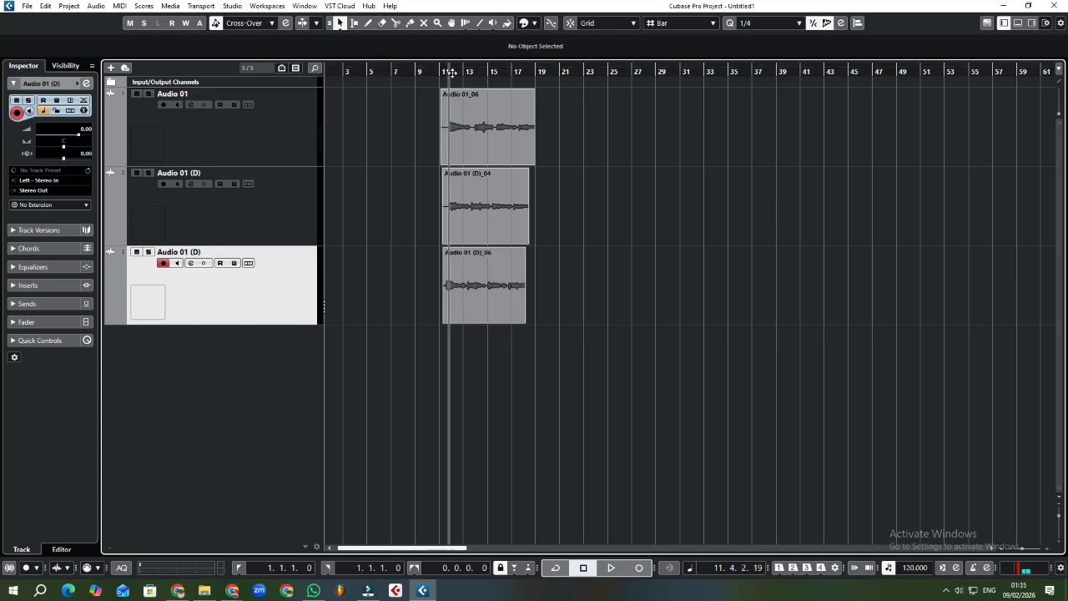
drag(442, 73, 455, 87)
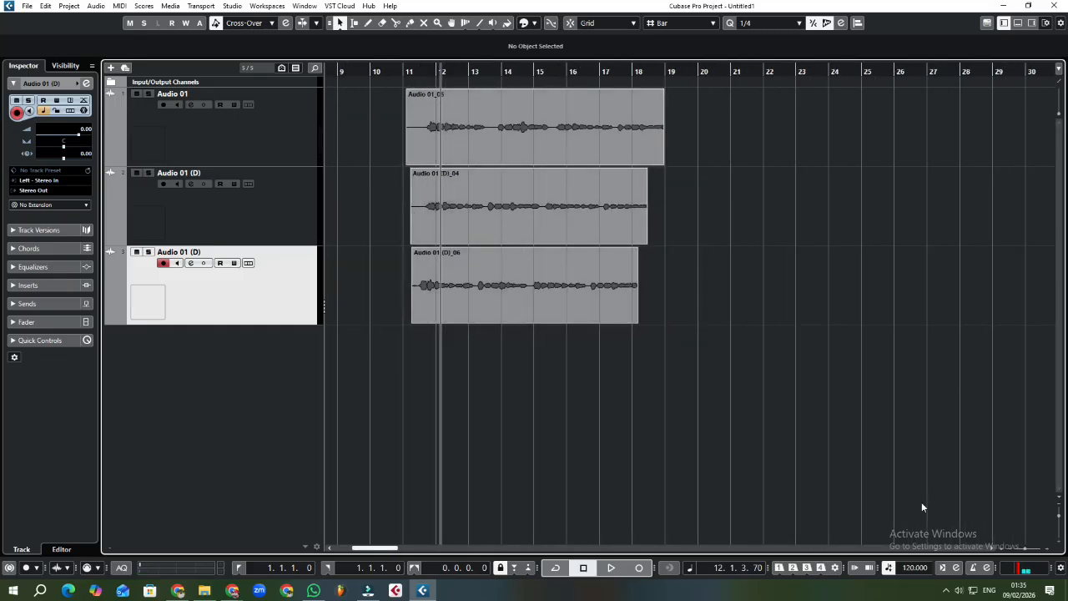
click(960, 590)
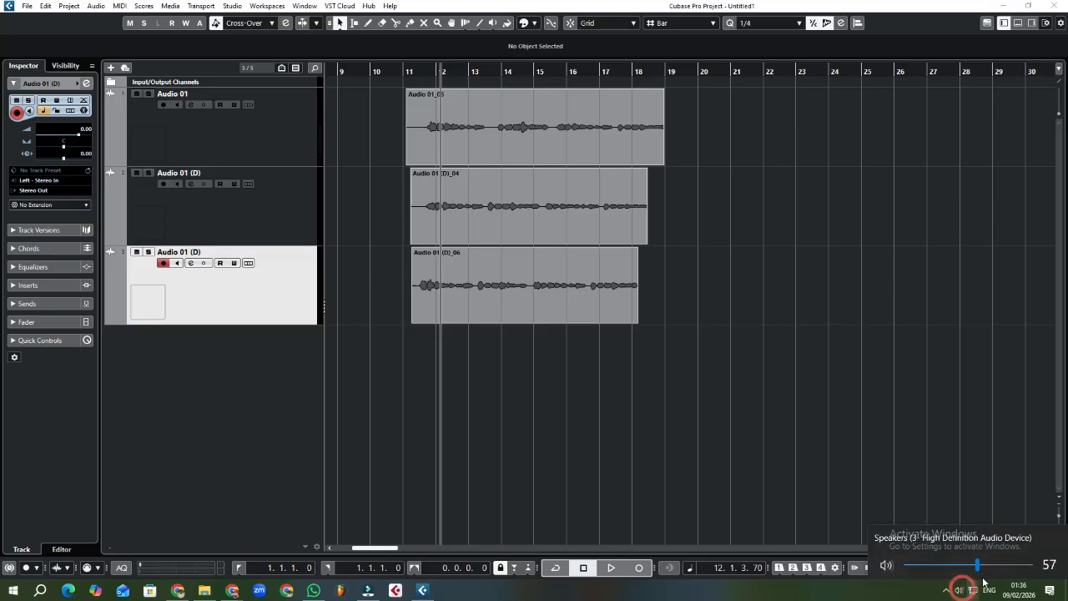
drag(978, 566, 936, 570)
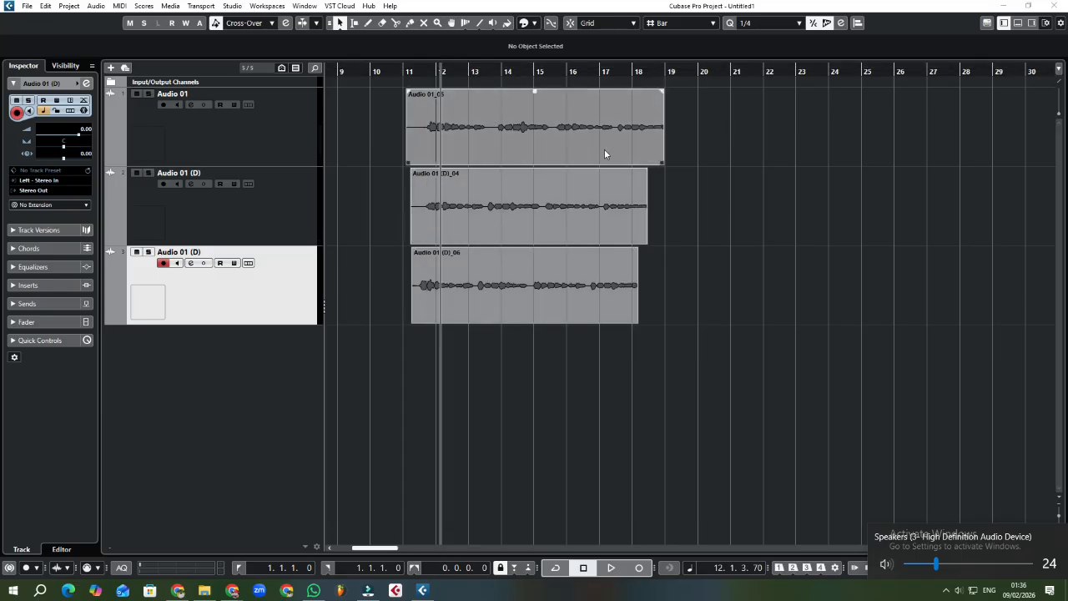
Copy the three takes at bar 11, paste them at 50.2.4, and move the copies onto the first three tracks at about 47.1.3.
drag(748, 73, 731, 69)
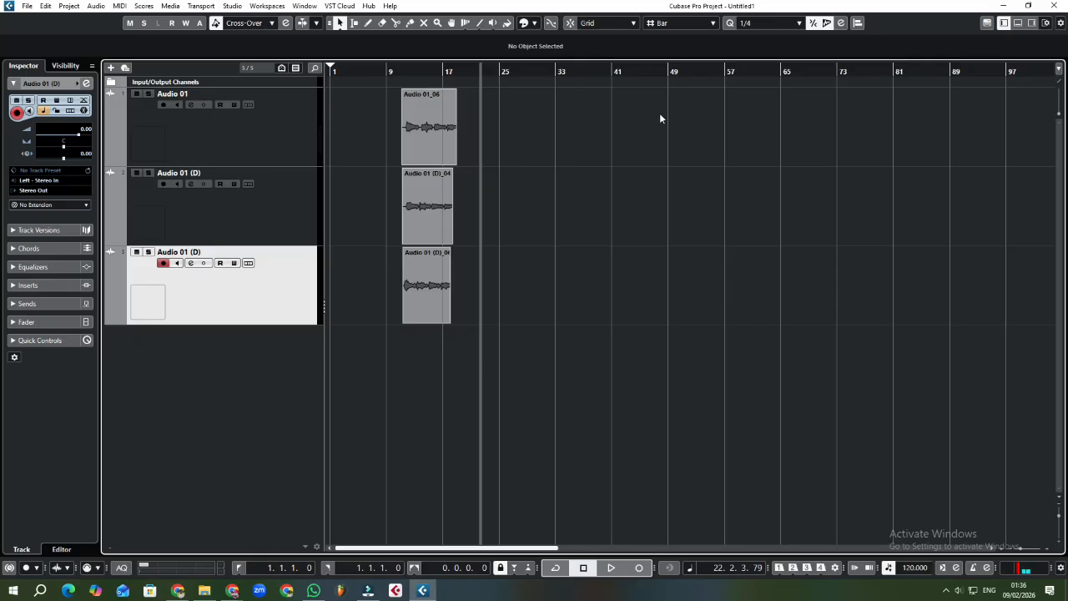
drag(430, 375, 427, 110)
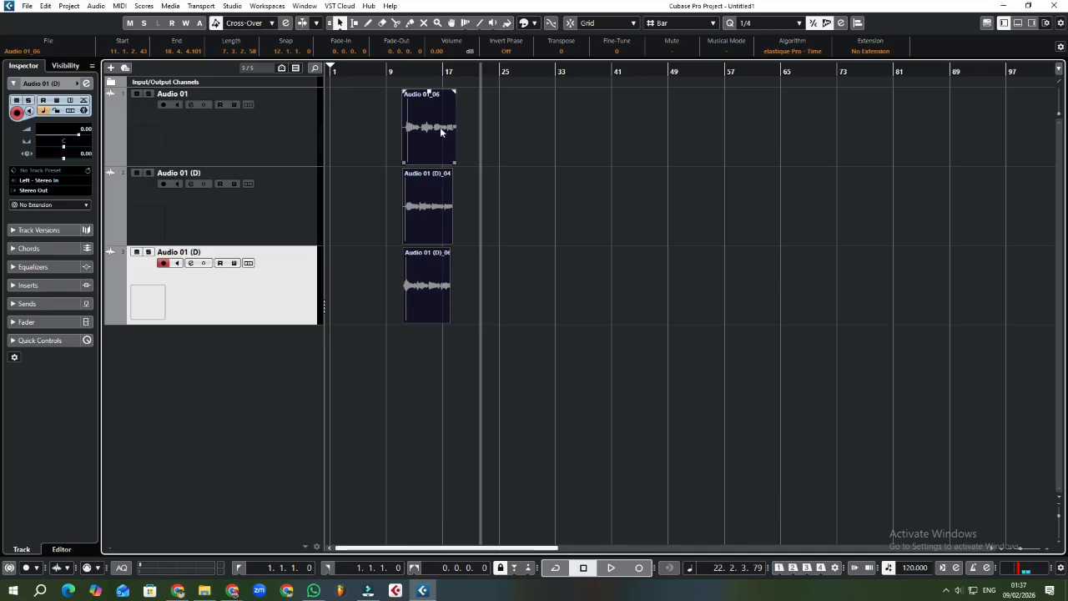
click(676, 72)
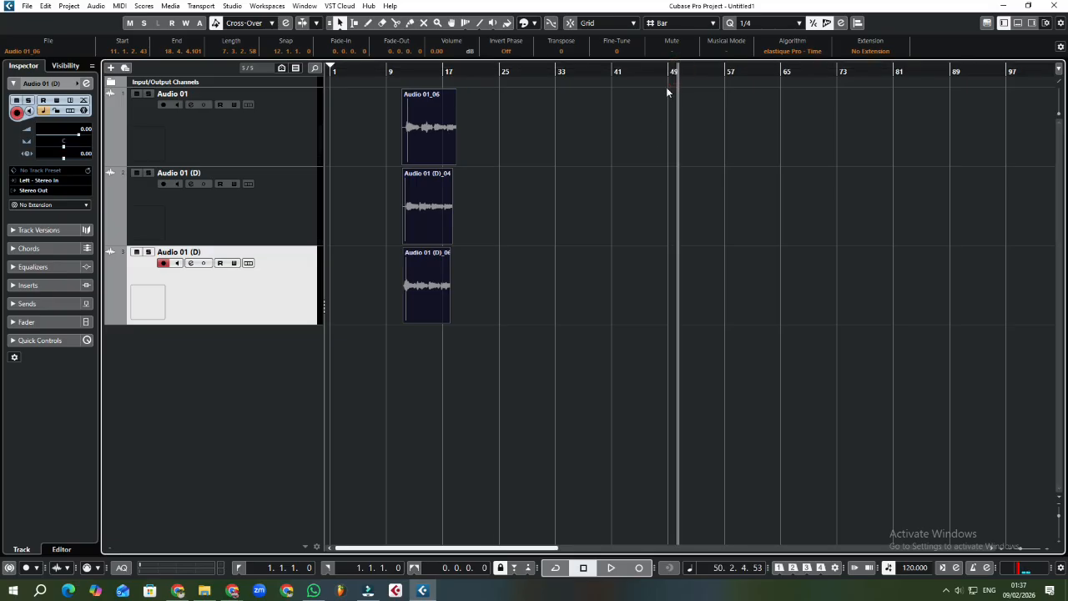
key(ctrl+v)
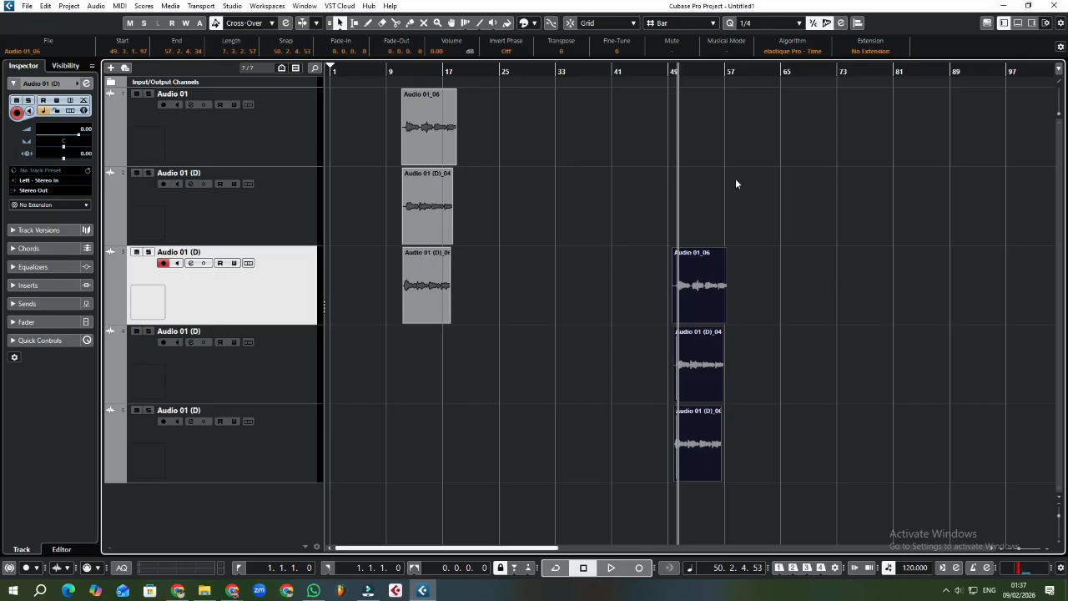
drag(715, 403, 691, 286)
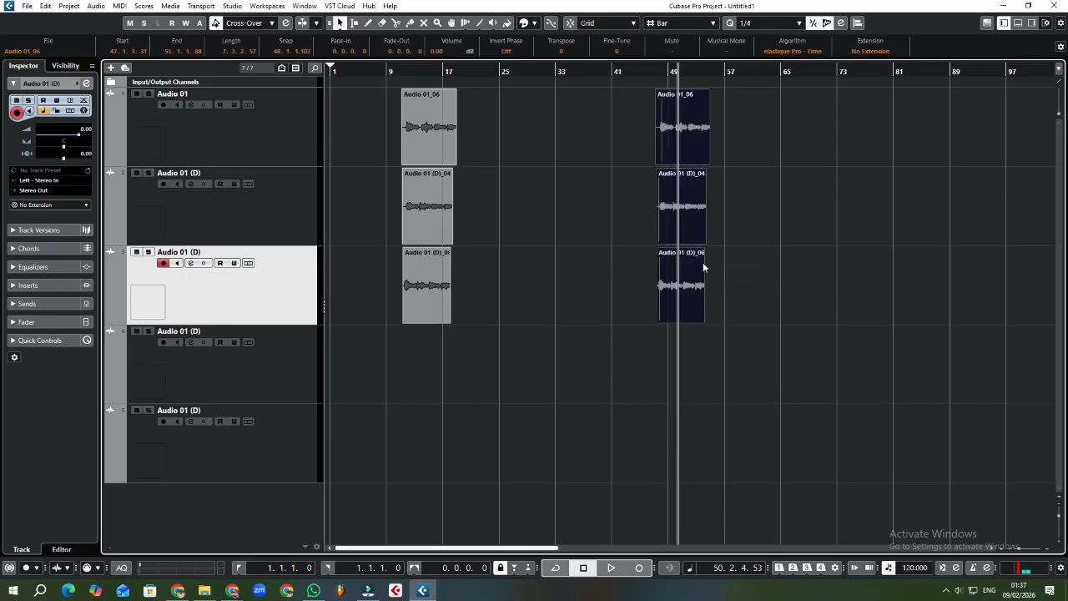
click(767, 244)
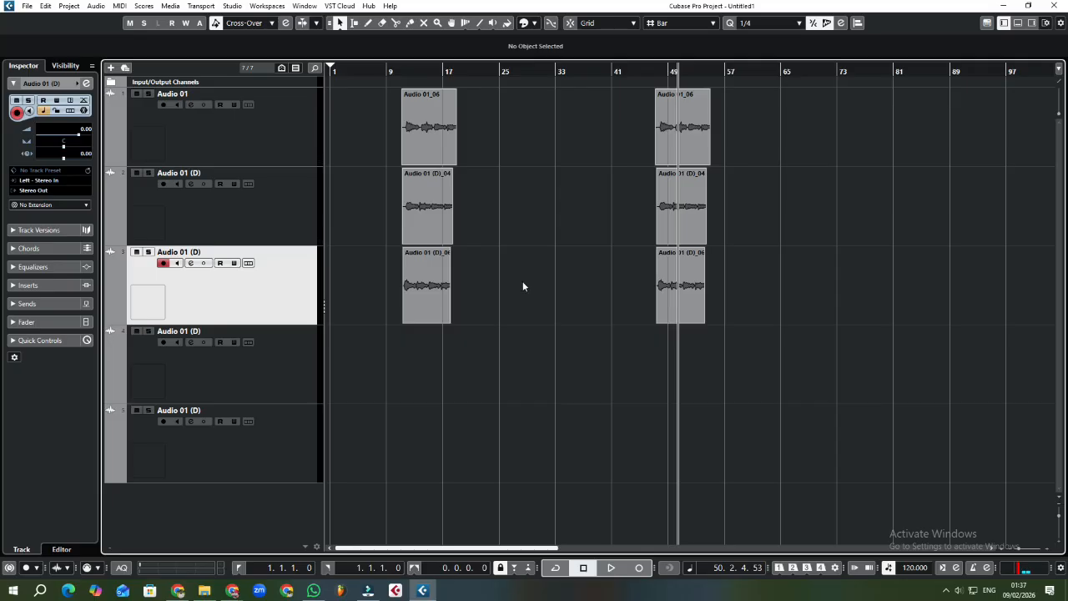
Shift the second and third tracks' bar-11 takes slightly later to line up with the Audio 01 take, starting the third at 11.2.4.
drag(856, 69, 891, 115)
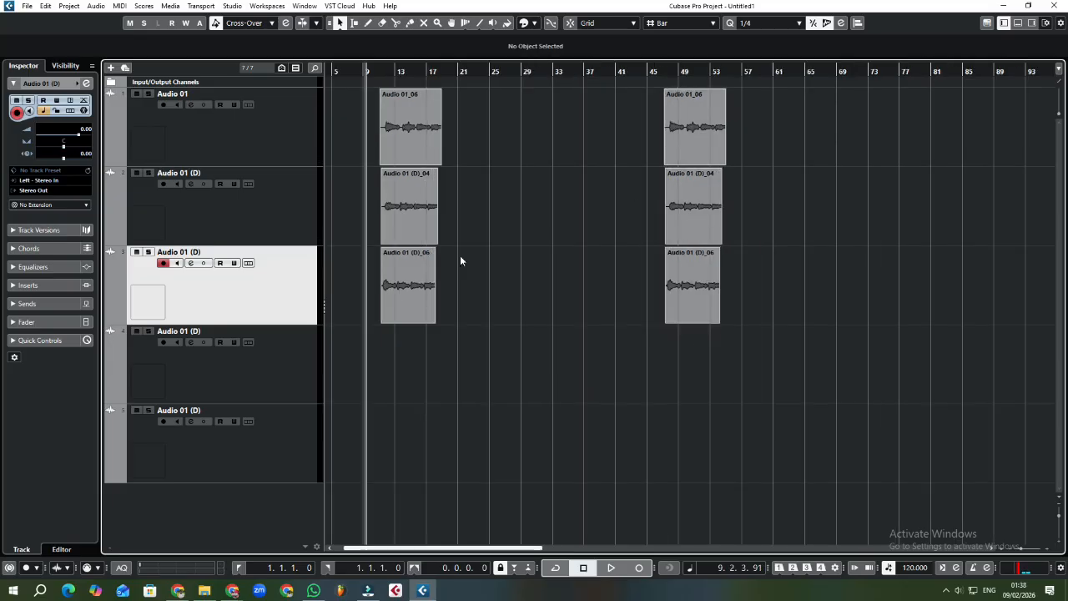
mouse_move(384, 71)
mouse_down()
mouse_move(388, 87)
mouse_move(373, 81)
mouse_up()
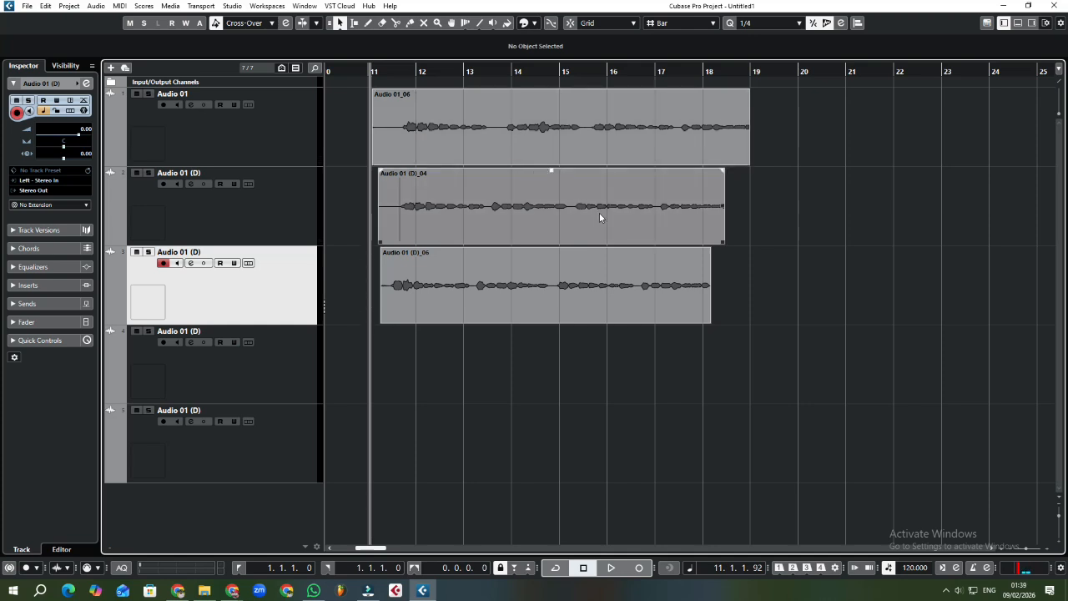
mouse_move(539, 210)
mouse_down()
mouse_move(562, 219)
mouse_move(542, 219)
mouse_up()
drag(540, 280, 547, 286)
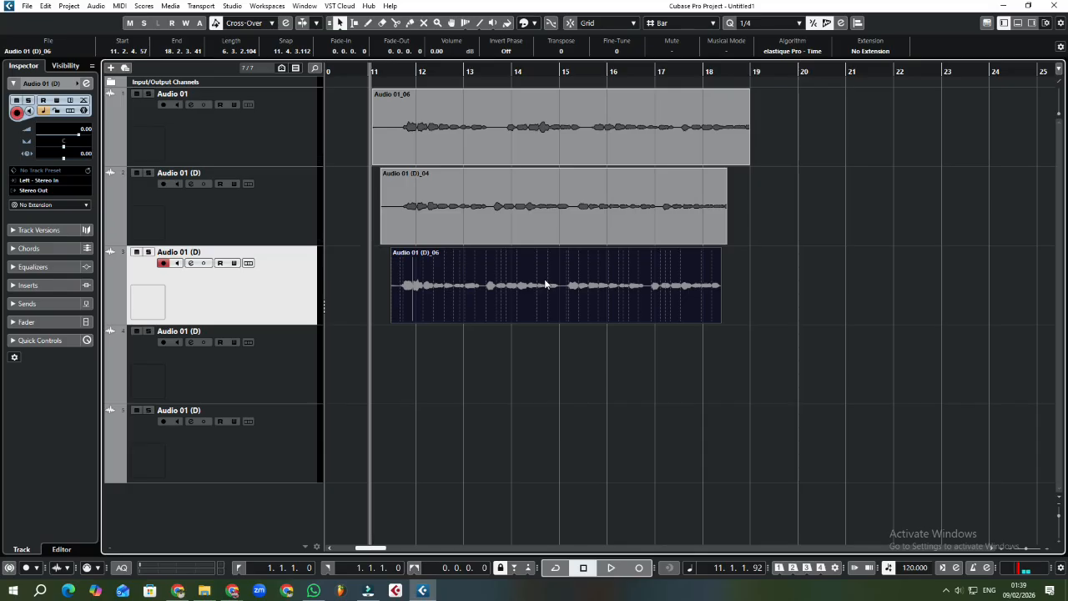
key(ctrl+a)
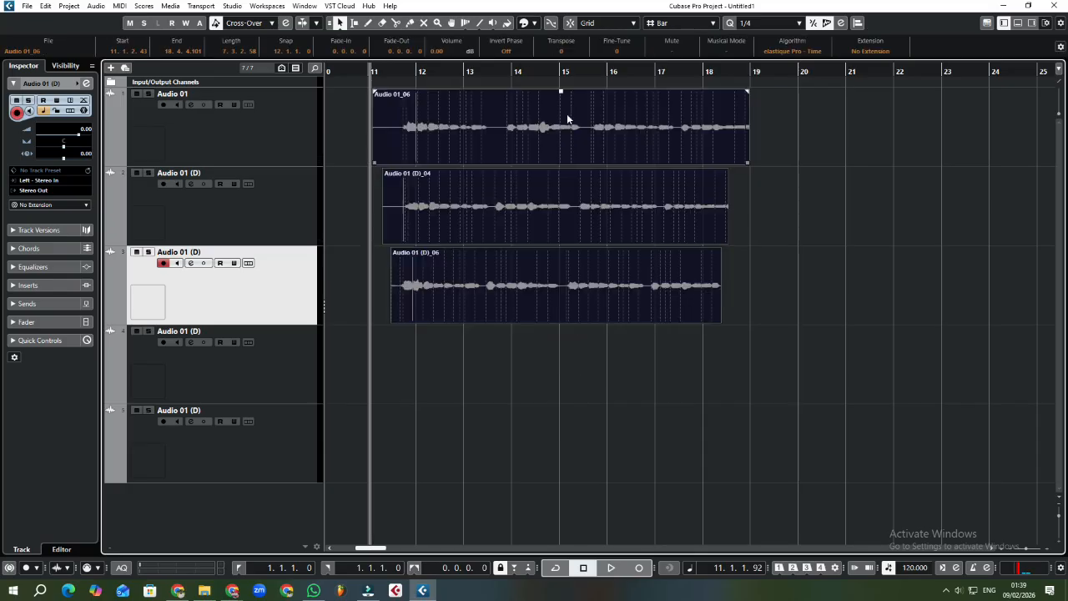
right_click(573, 365)
click(580, 362)
Place the cursor at 12.1.2 and move the three copied takes from bar 47 to start at about 60.2.3.
key(g)
key(g)
key(g)
click(532, 207)
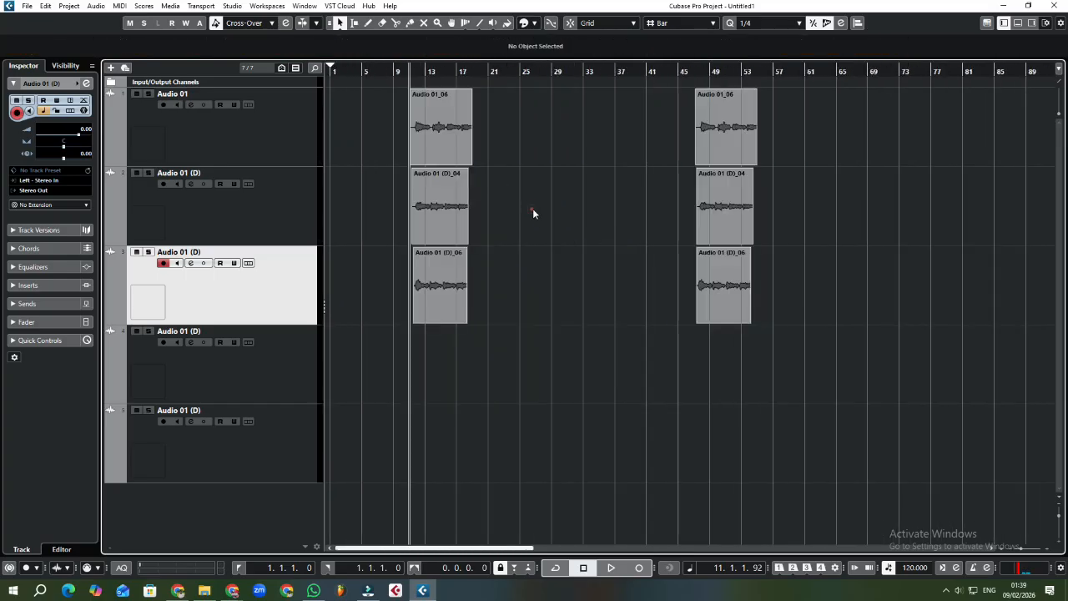
mouse_move(404, 76)
mouse_down()
mouse_move(418, 95)
mouse_move(417, 74)
mouse_up()
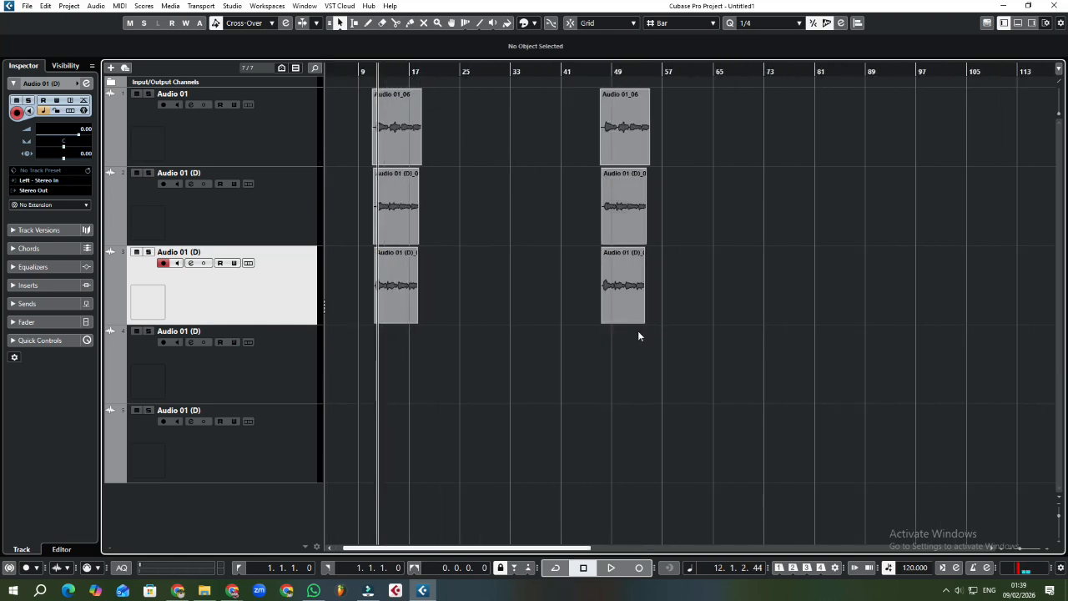
drag(638, 333, 630, 117)
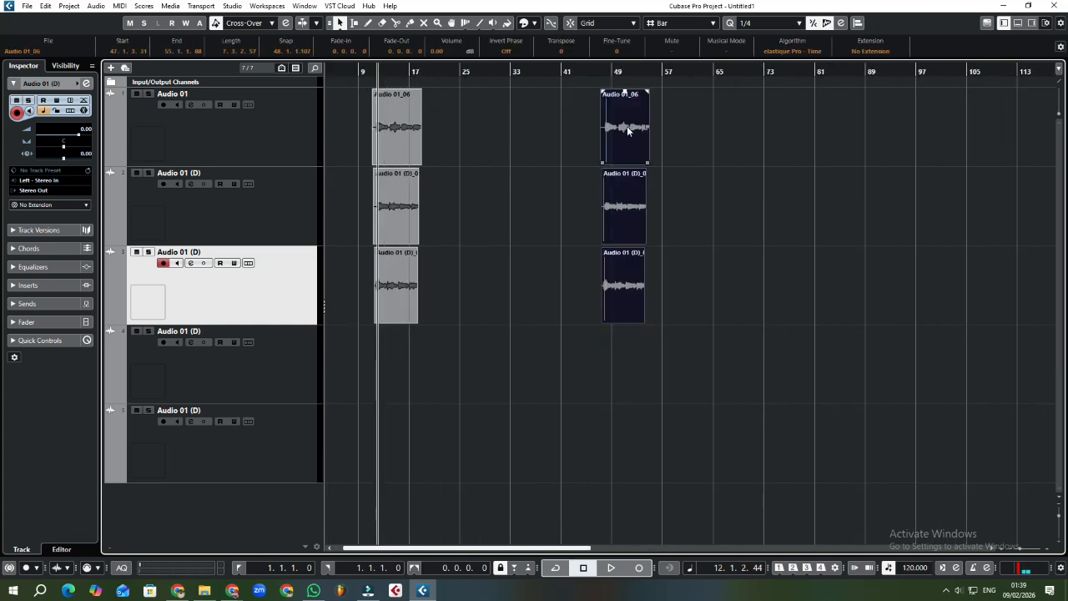
drag(629, 249, 627, 426)
drag(618, 383, 698, 226)
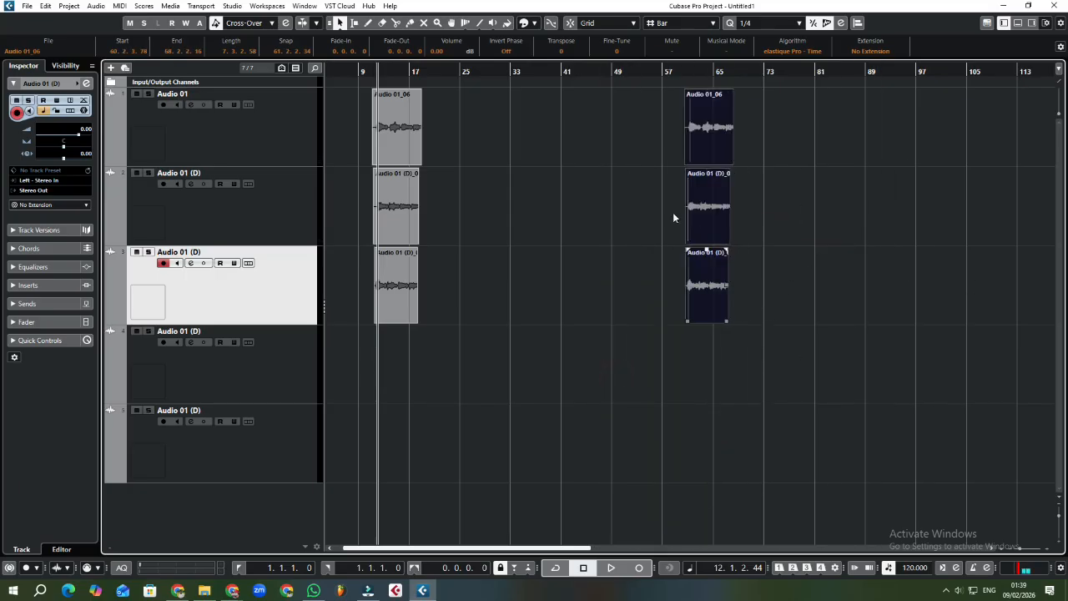
drag(733, 362, 693, 99)
click(785, 146)
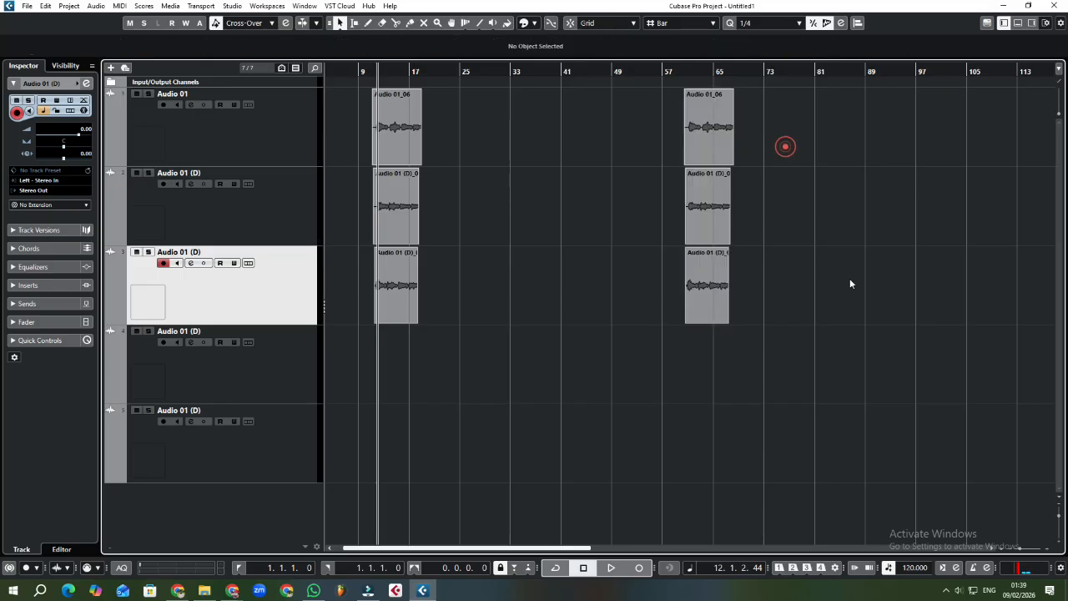
Offset the third track's copied take to 61.4.1 and move all three copies earlier so the group starts around bar 27.
drag(707, 299, 731, 257)
click(543, 290)
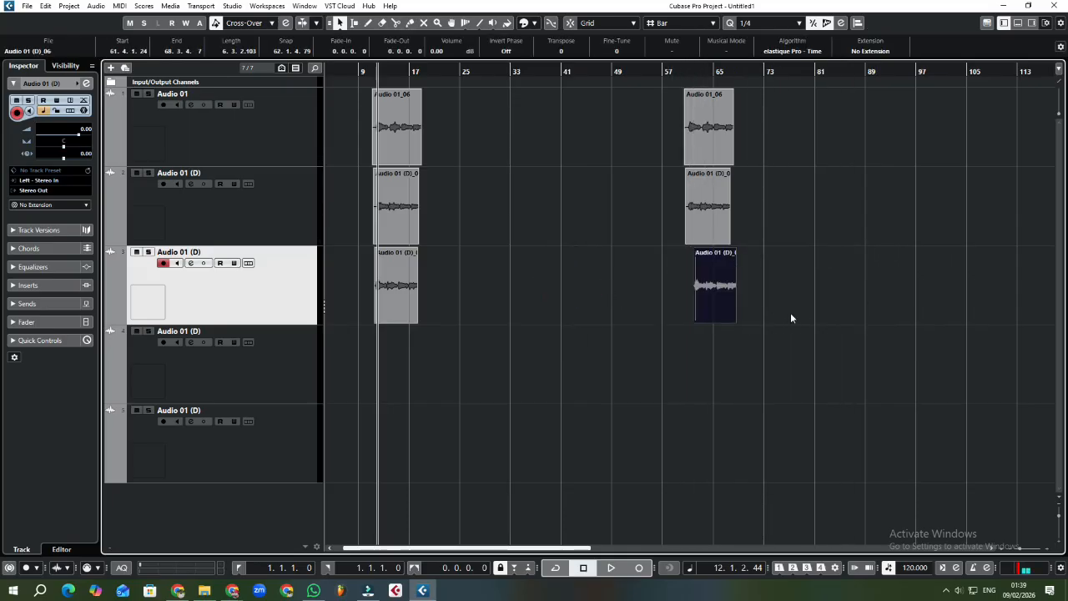
click(793, 316)
drag(792, 316, 682, 117)
click(702, 170)
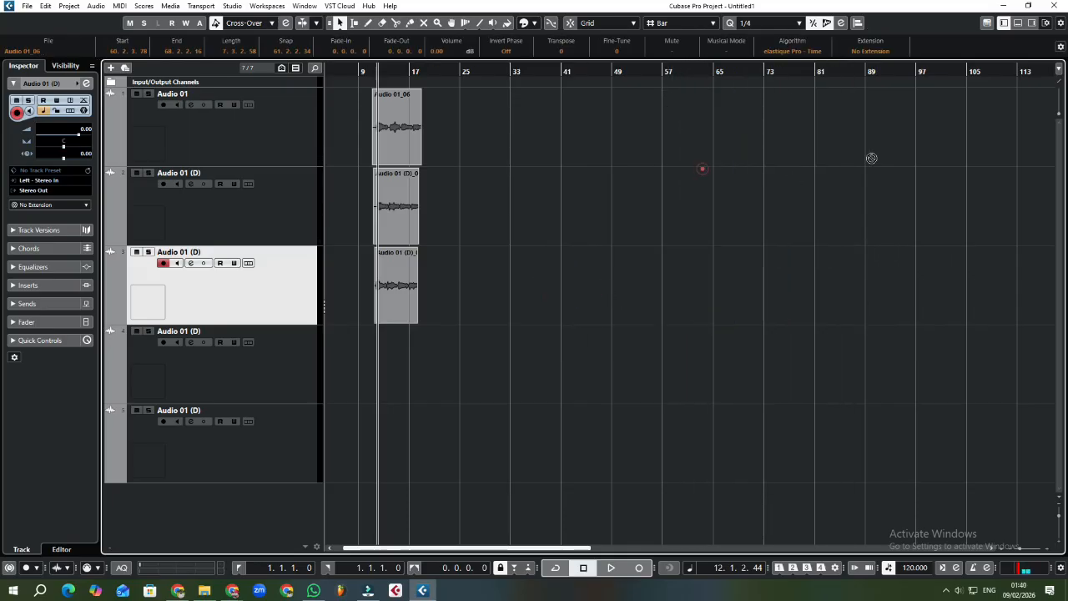
drag(711, 189, 498, 201)
click(637, 196)
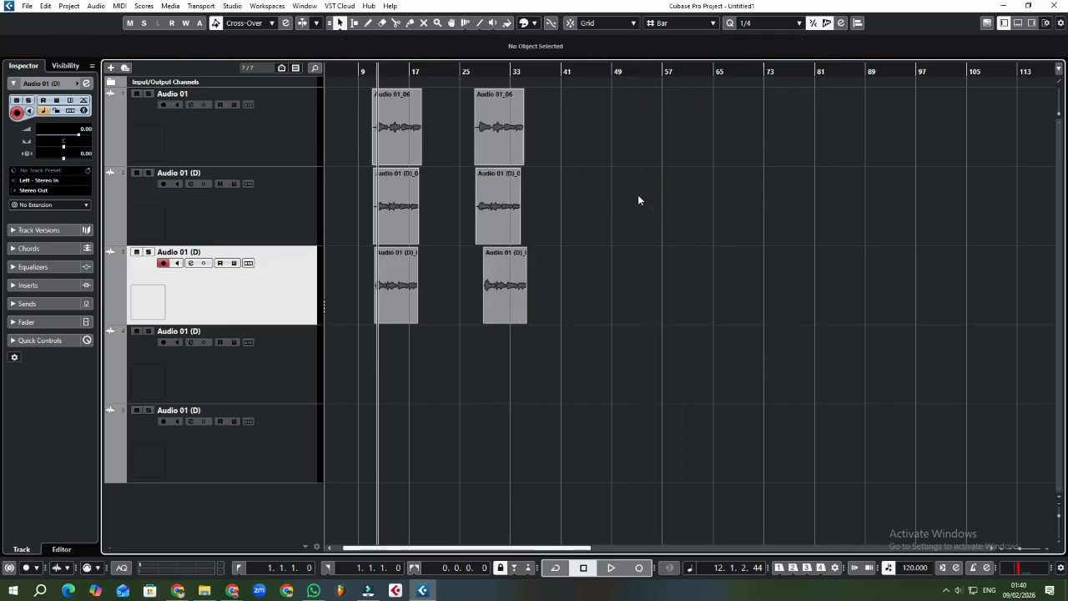
Duplicate the Audio 01 track together with its two clips.
click(254, 146)
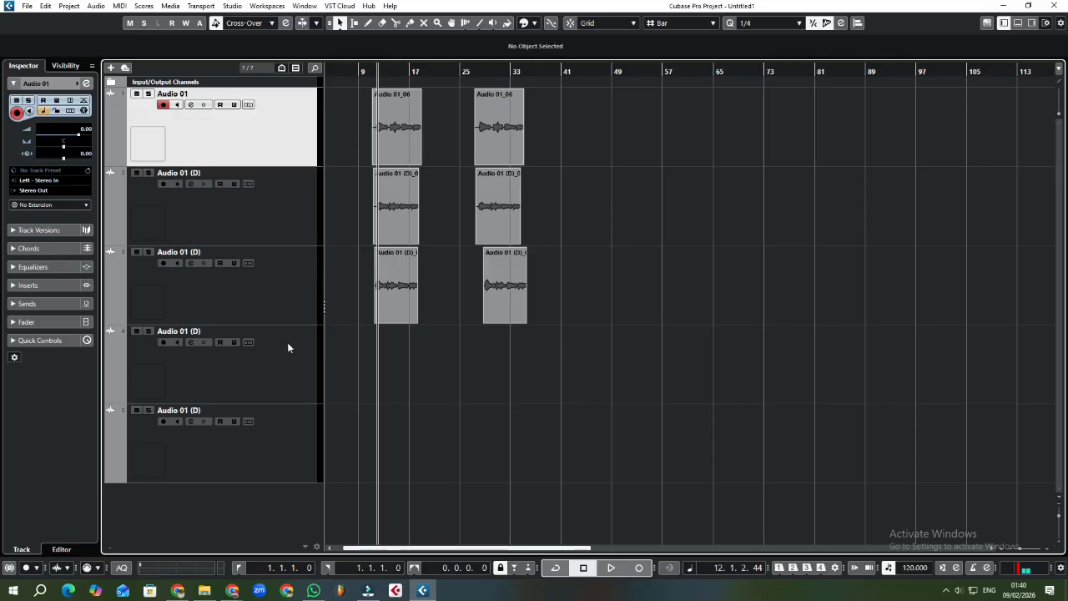
click(290, 215)
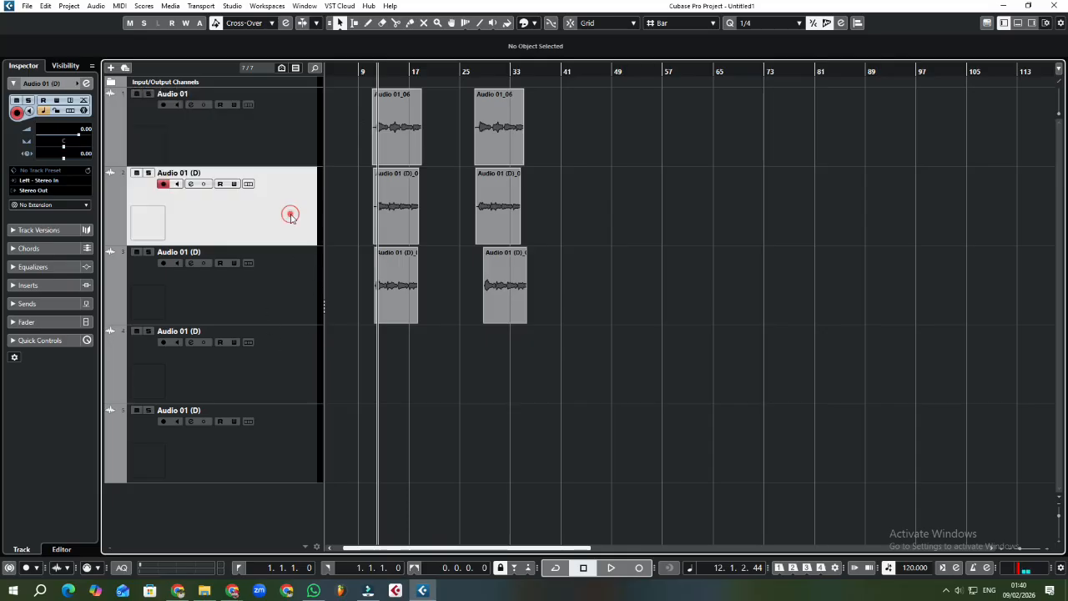
click(288, 134)
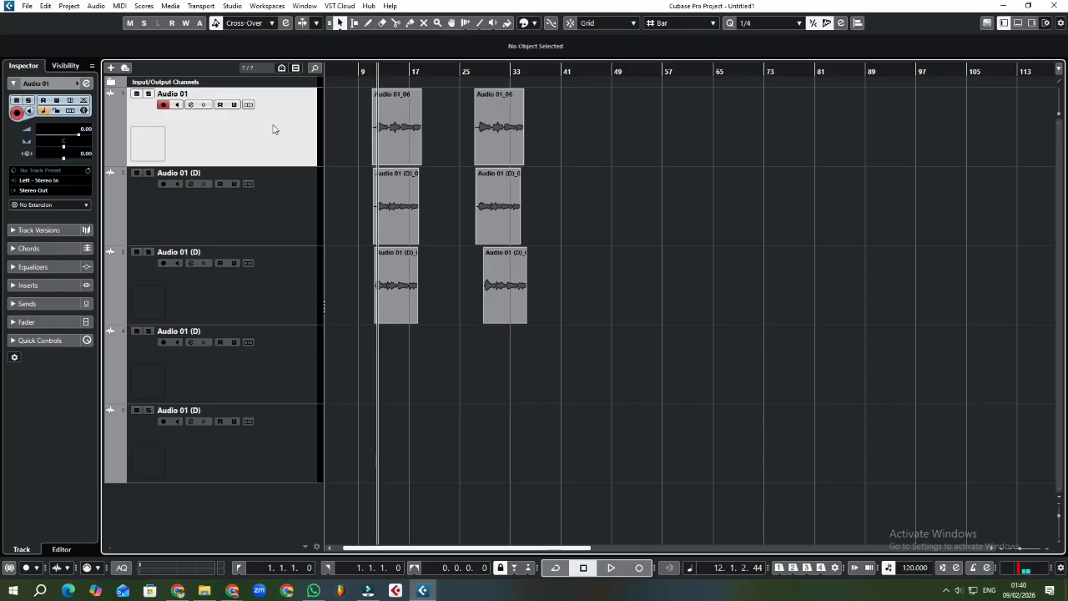
right_click(276, 130)
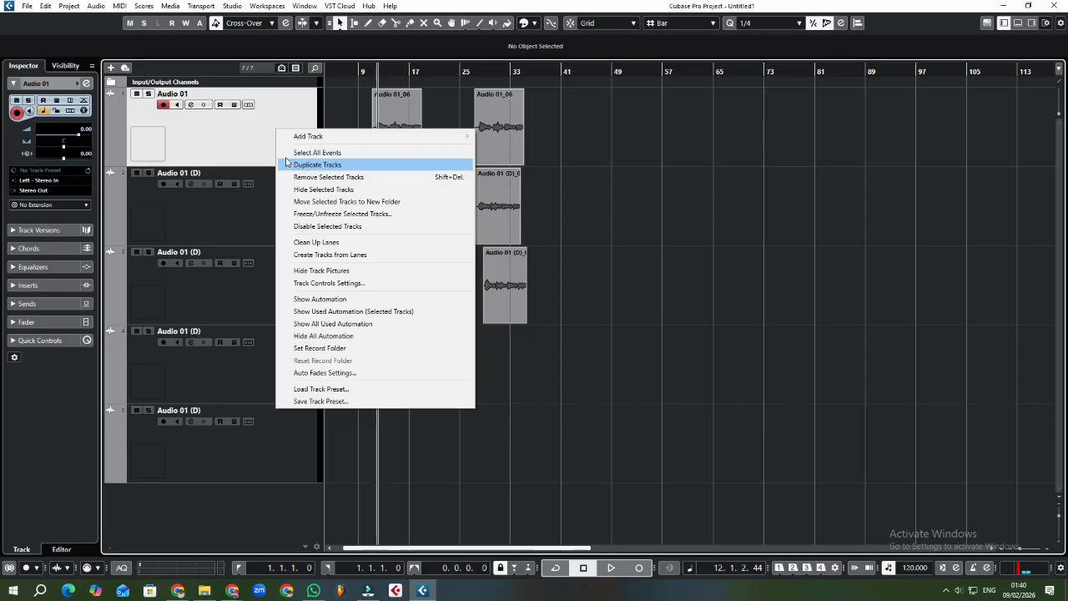
click(257, 129)
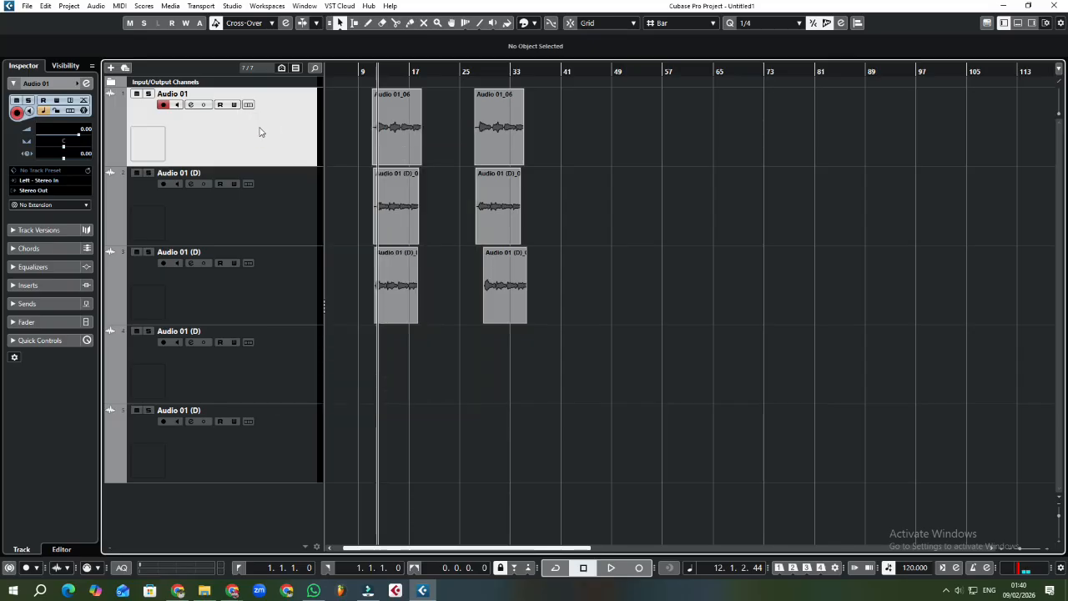
right_click(261, 132)
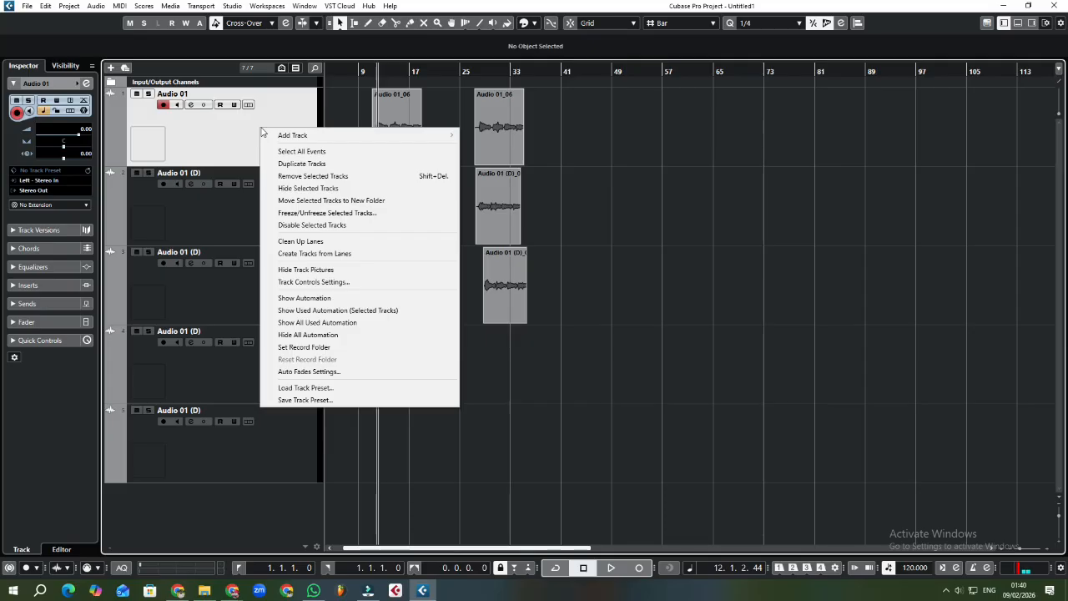
mouse_move(267, 136)
click(302, 165)
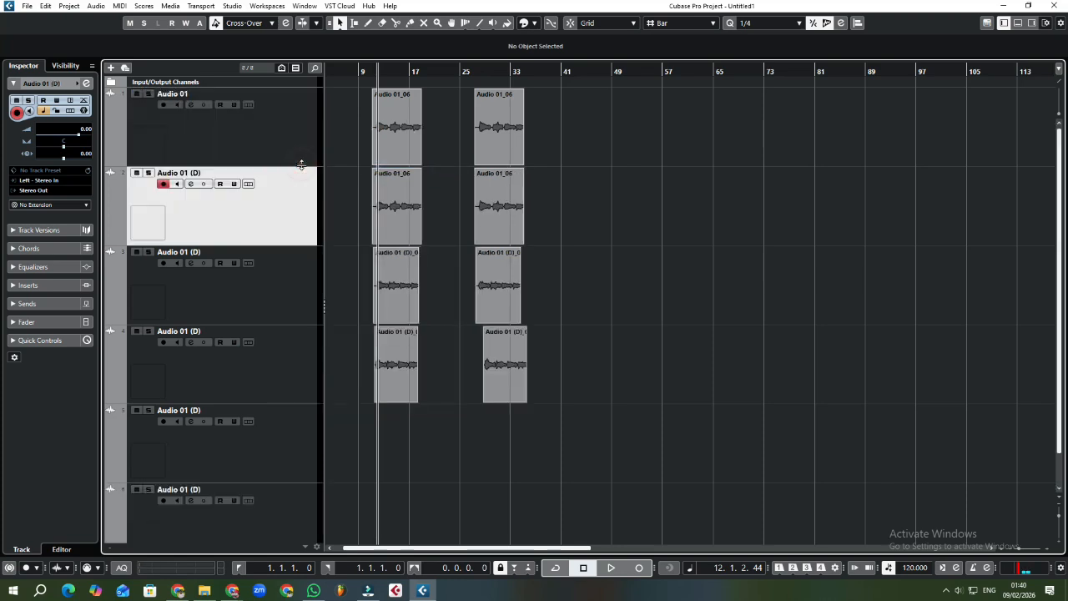
click(288, 154)
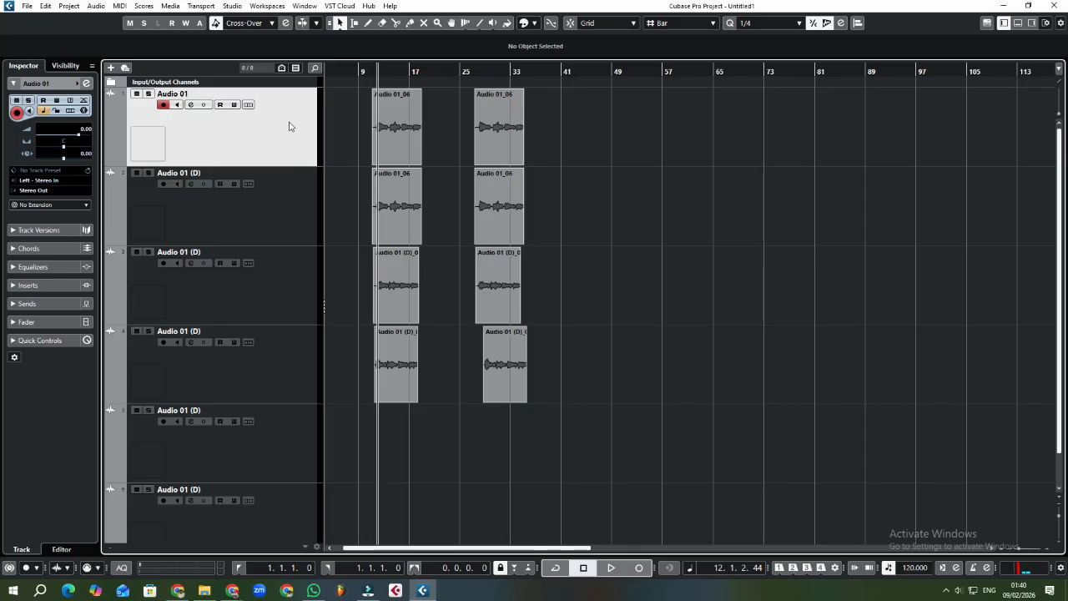
click(260, 216)
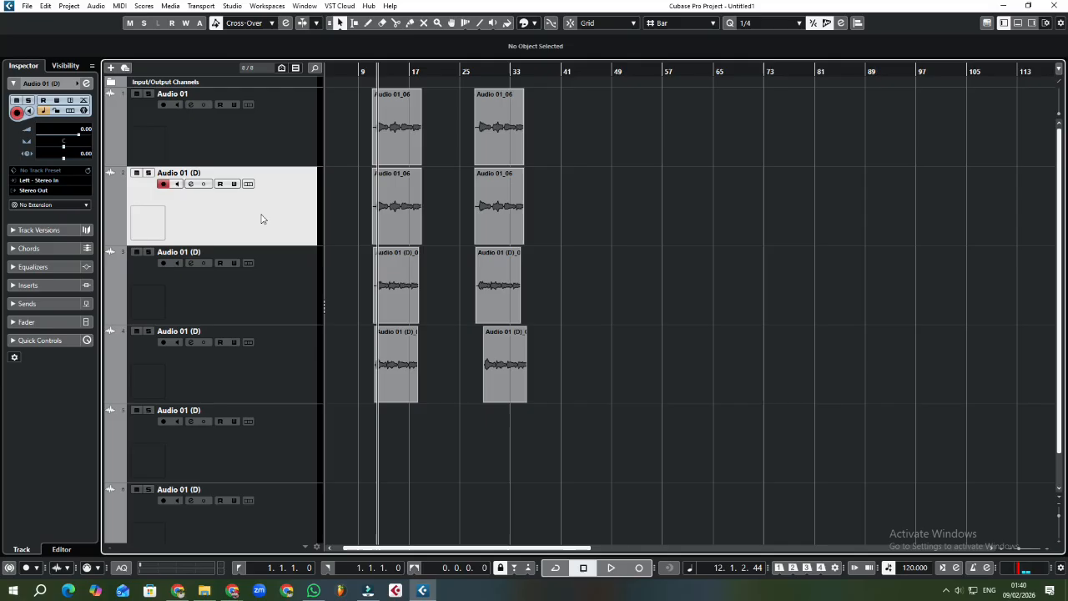
click(265, 132)
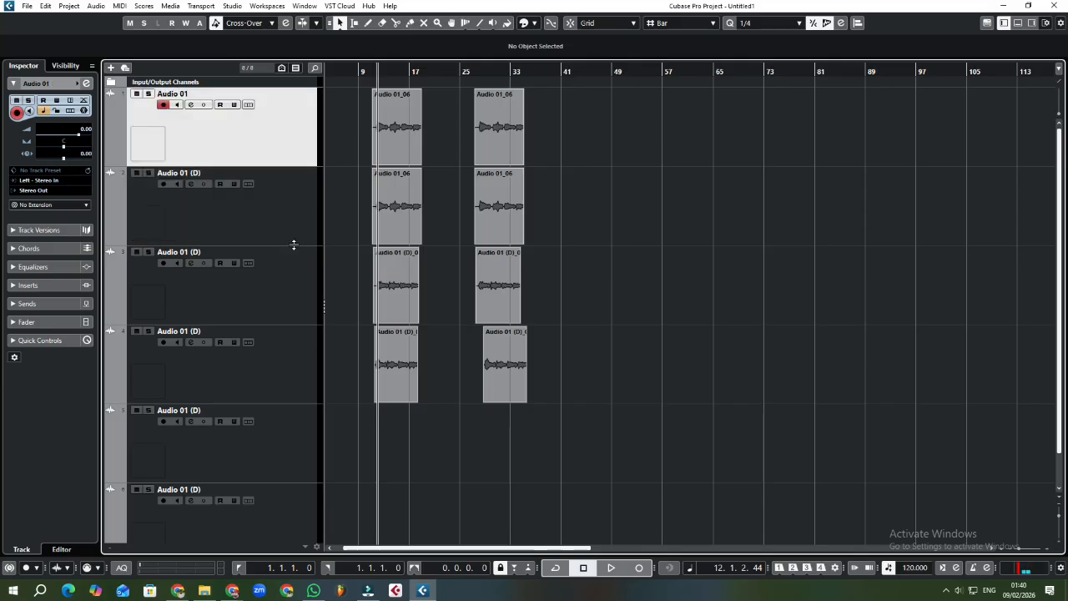
Remove the five duplicated Audio 01 (D) tracks along with their clips, keeping only the original Audio 01 track.
drag(293, 245, 296, 191)
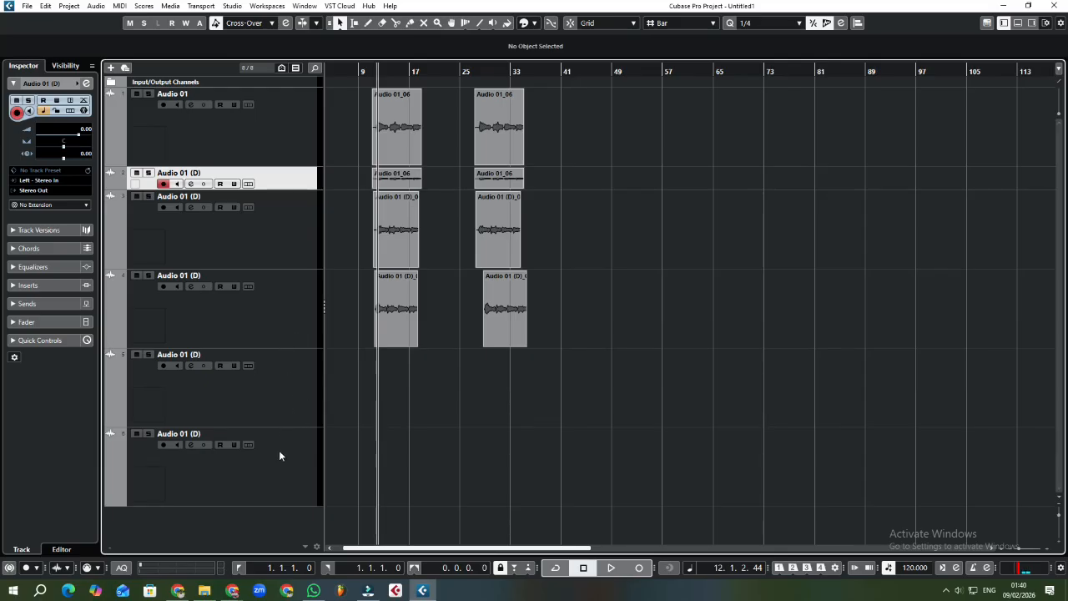
ctrl+click(280, 455)
ctrl+click(285, 373)
ctrl+click(288, 308)
ctrl+click(284, 242)
right_click(288, 274)
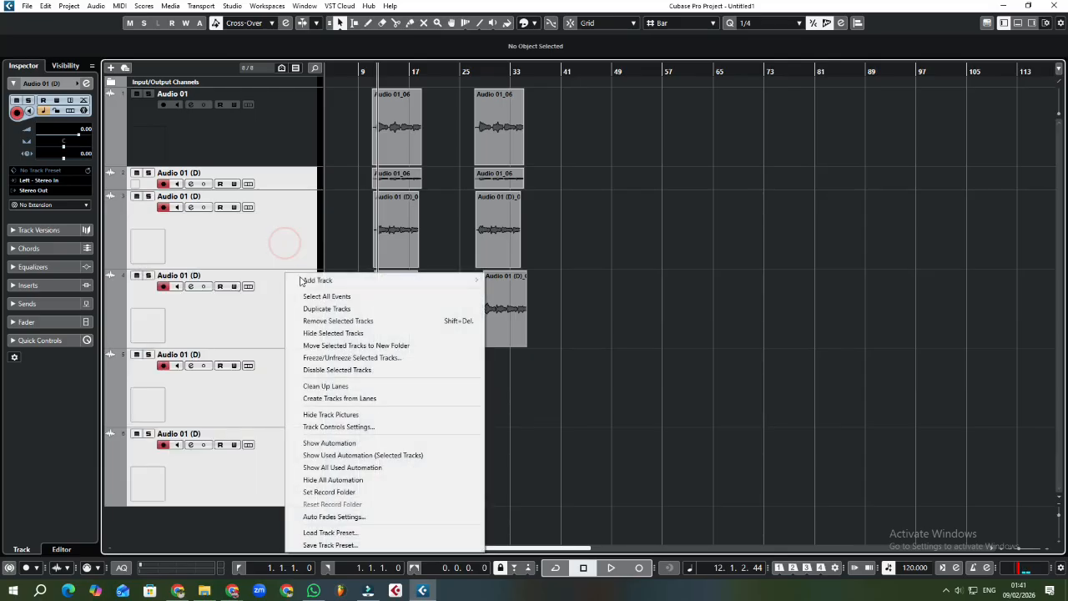
click(334, 320)
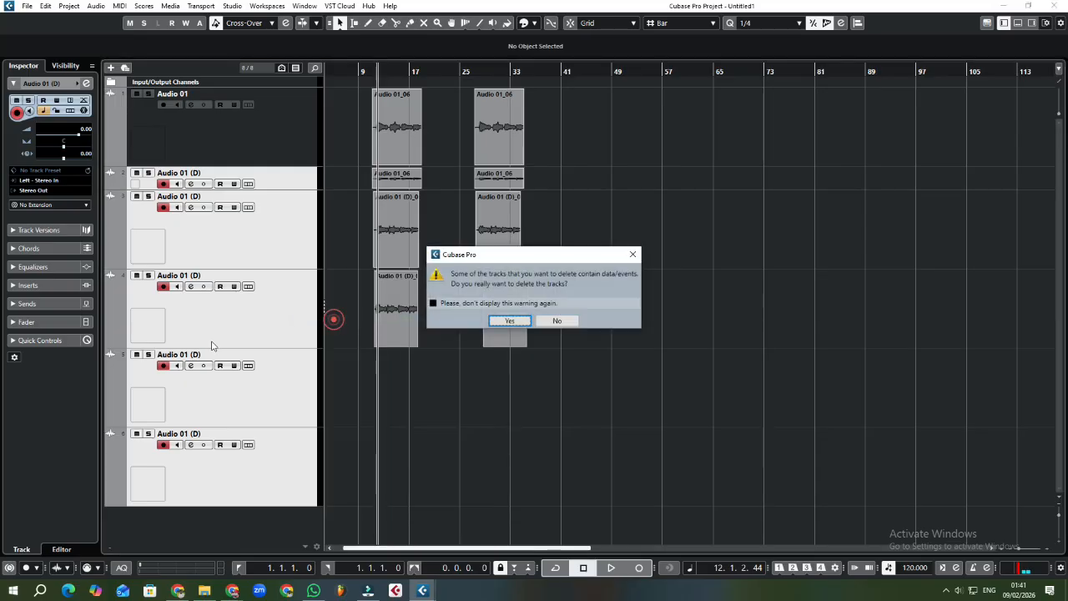
click(510, 322)
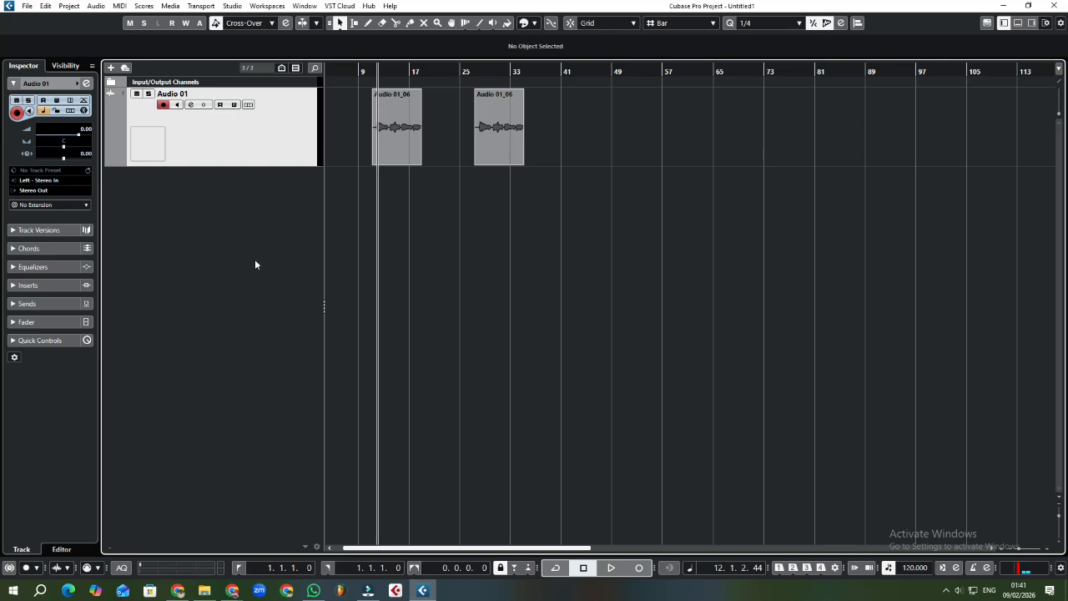
Add 11 mono audio tracks with input In 1 (Mono) and output Stereo Out below Audio 01.
right_click(267, 194)
click(314, 202)
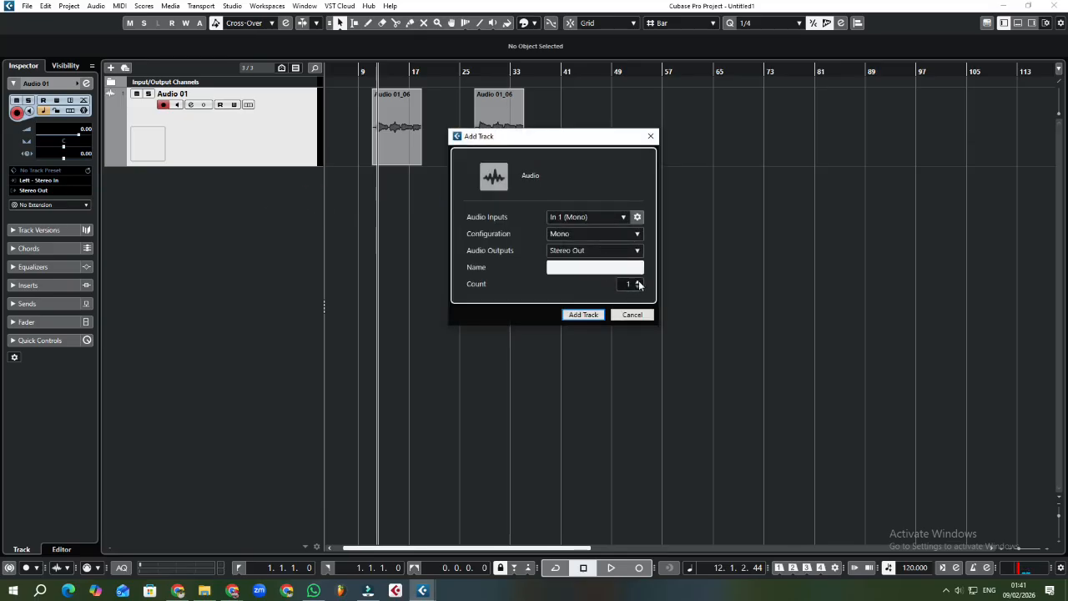
click(638, 282)
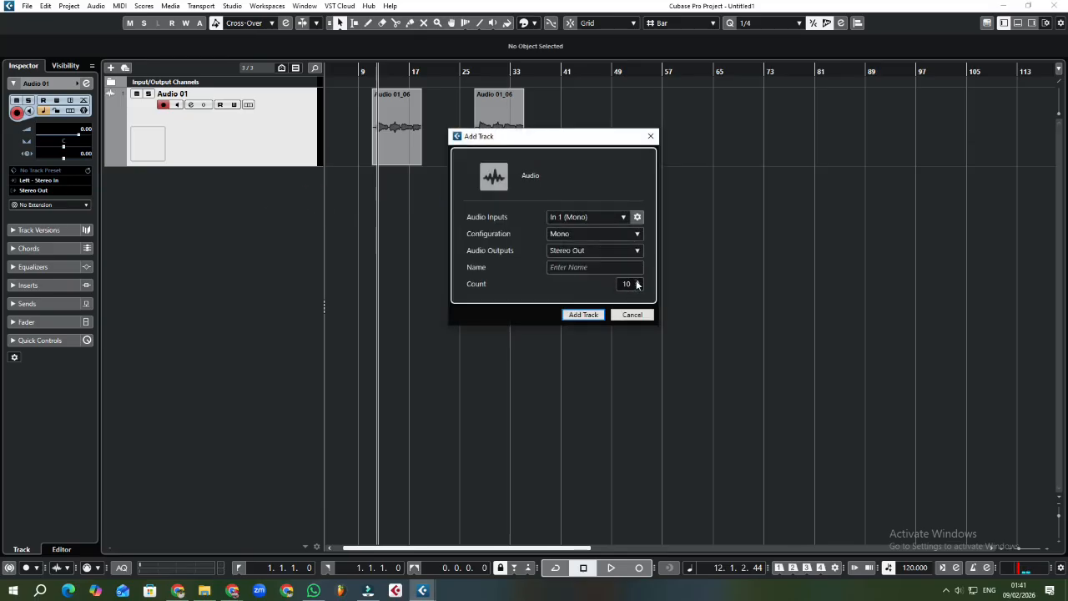
click(638, 282)
click(585, 314)
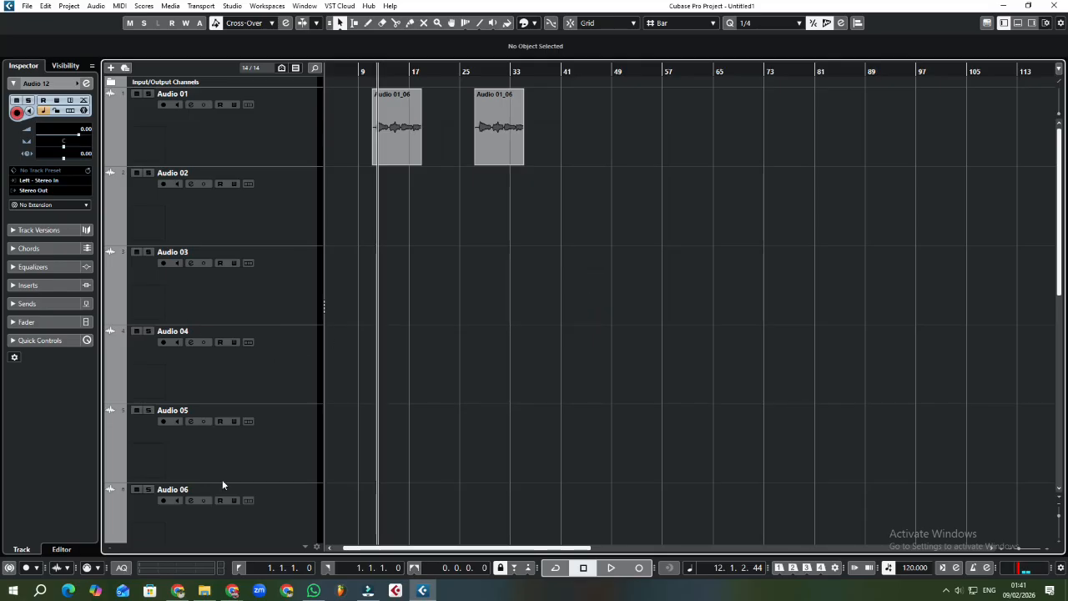
Remove the empty tracks Audio 07 and Audio 08 one at a time.
scroll(261, 415, down, 2)
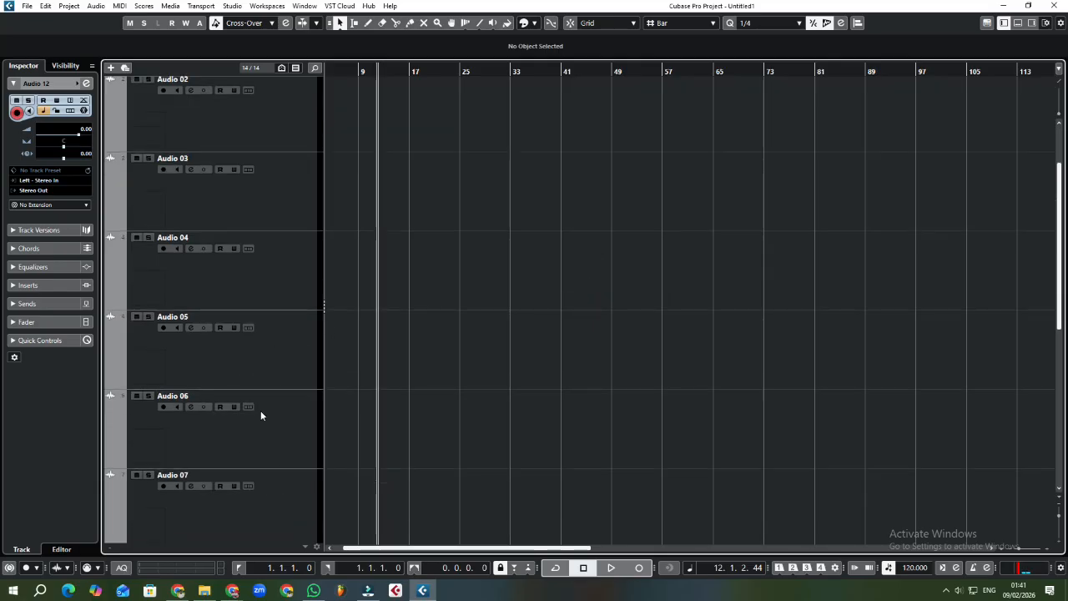
click(274, 506)
right_click(276, 502)
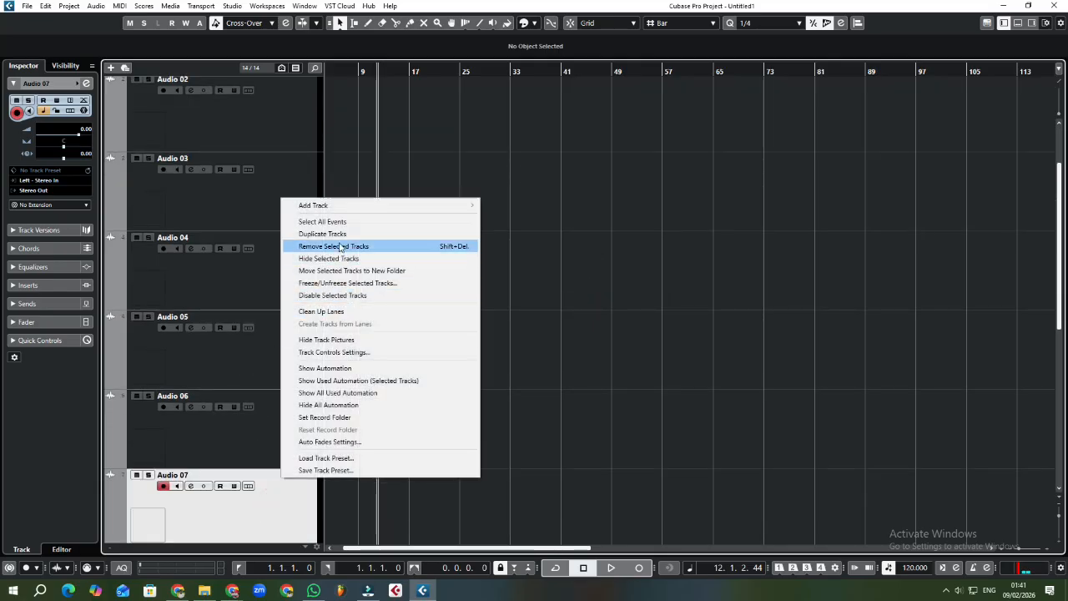
click(339, 246)
click(261, 495)
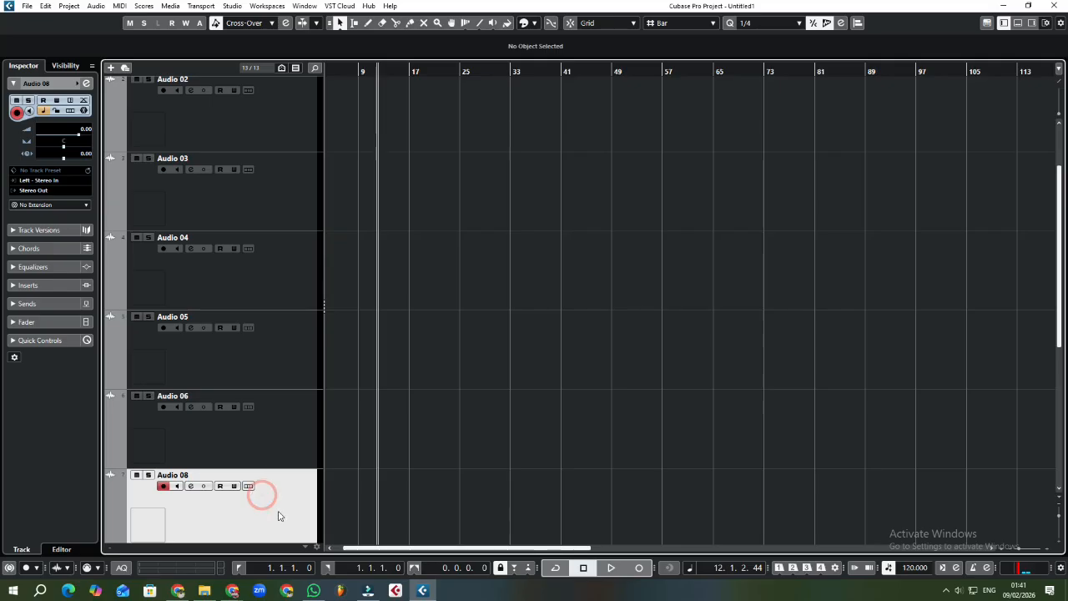
right_click(280, 505)
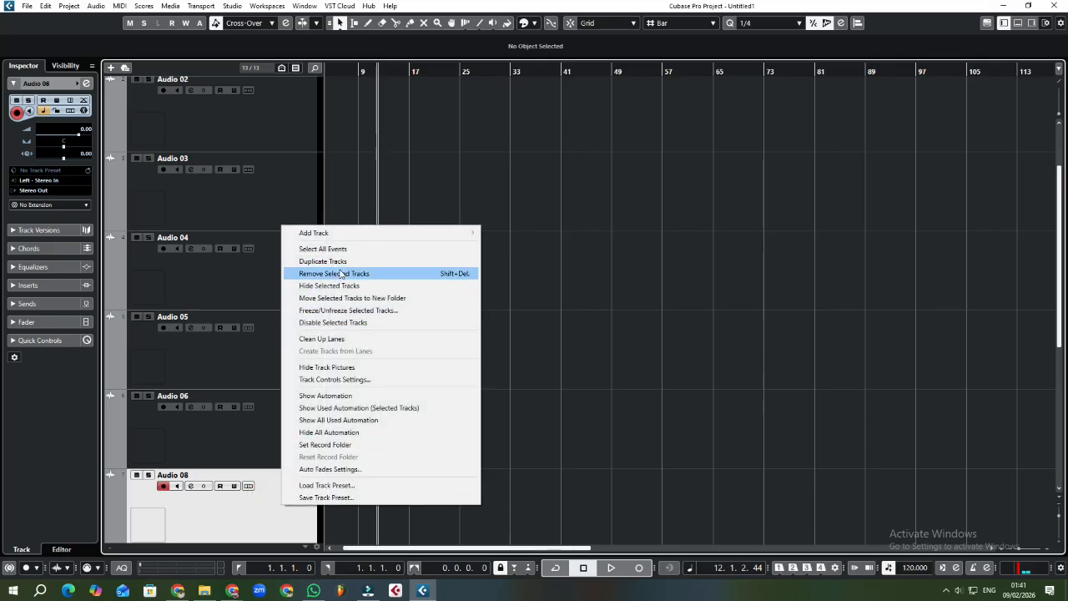
click(338, 273)
click(263, 502)
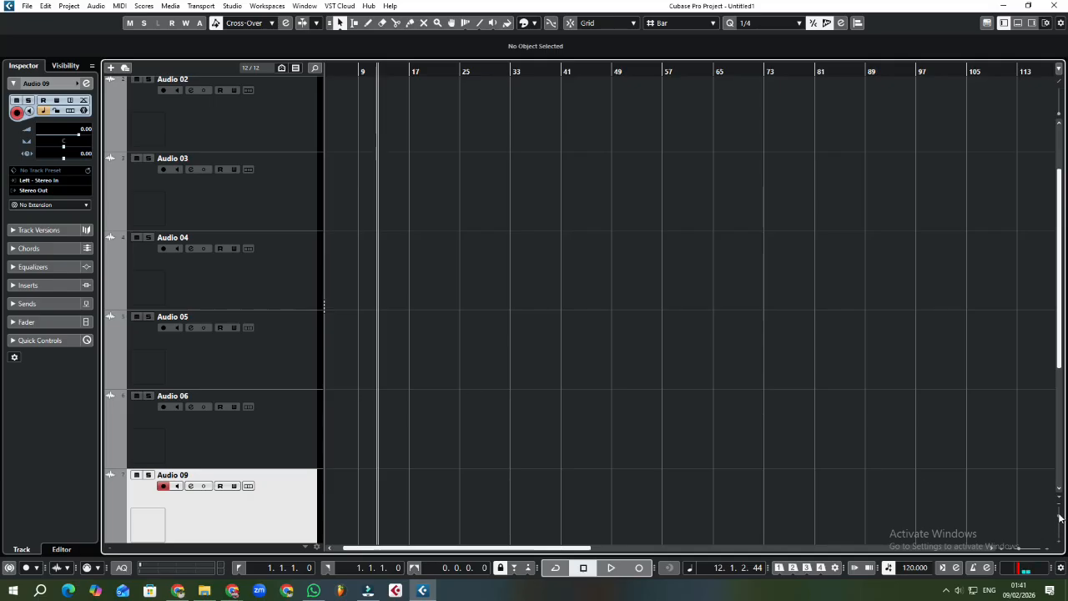
Remove all remaining empty tracks, Audio 02 to Audio 06 and Audio 09 to Audio 12, together.
mouse_move(1059, 515)
mouse_down()
mouse_move(1060, 525)
mouse_move(1063, 513)
mouse_up()
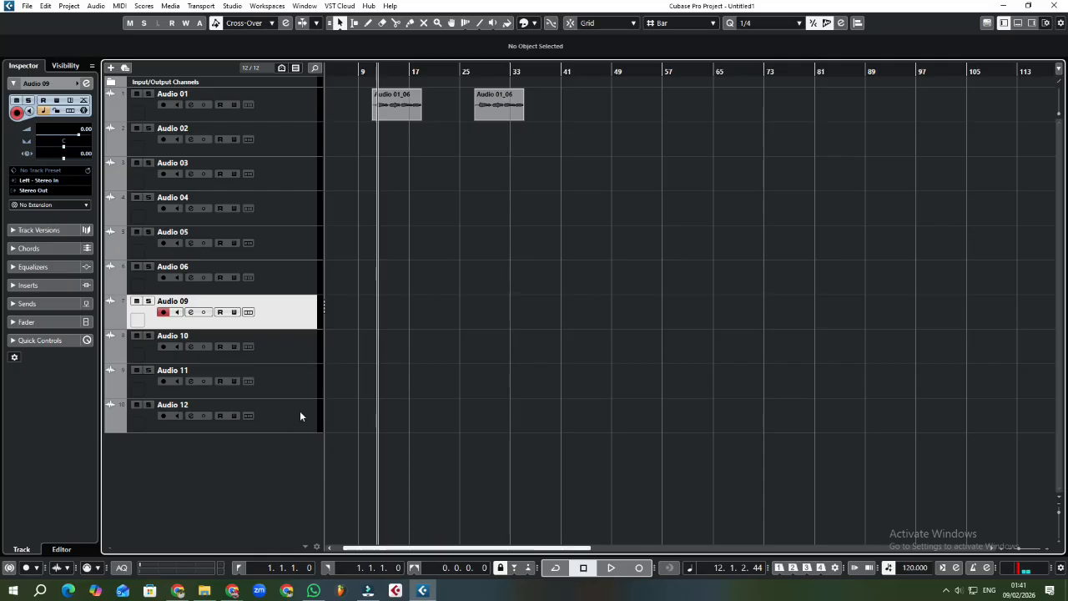
ctrl+click(278, 417)
ctrl+click(280, 376)
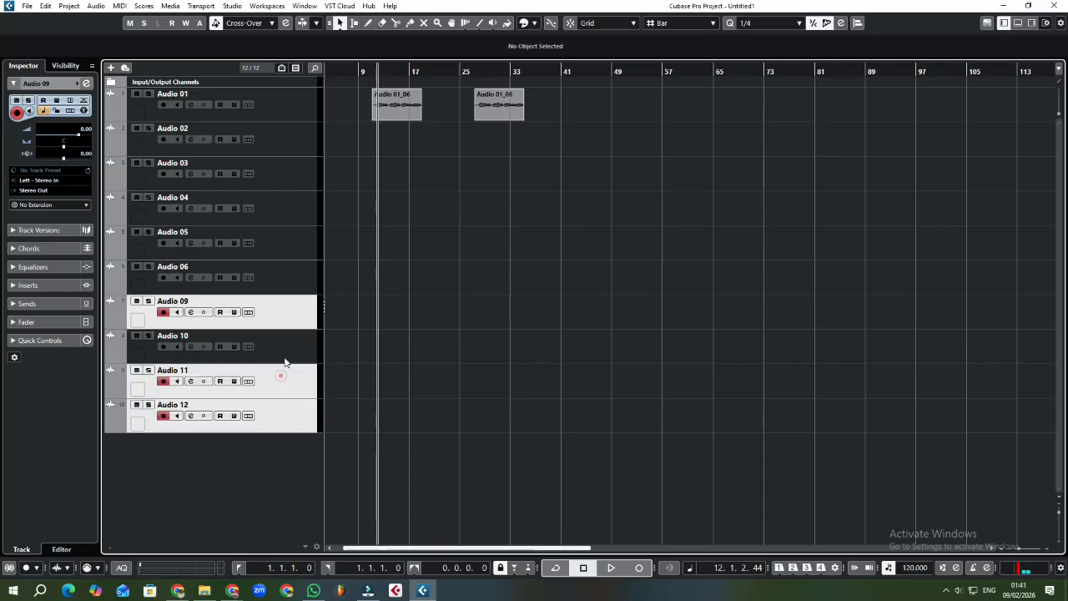
ctrl+click(284, 352)
ctrl+click(293, 276)
ctrl+click(292, 242)
ctrl+click(287, 201)
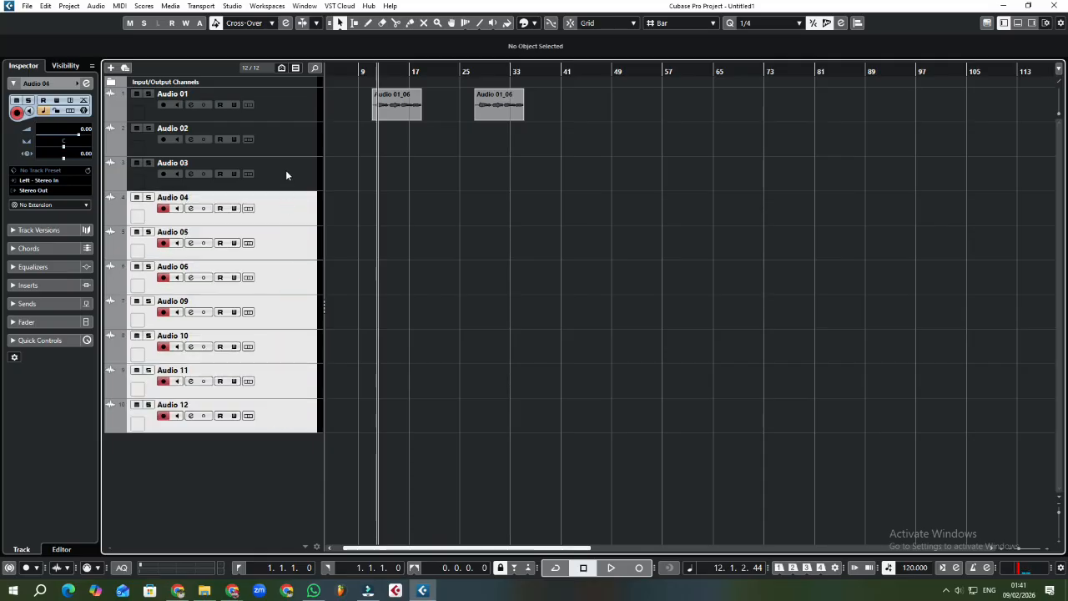
ctrl+click(285, 169)
ctrl+click(287, 132)
right_click(286, 299)
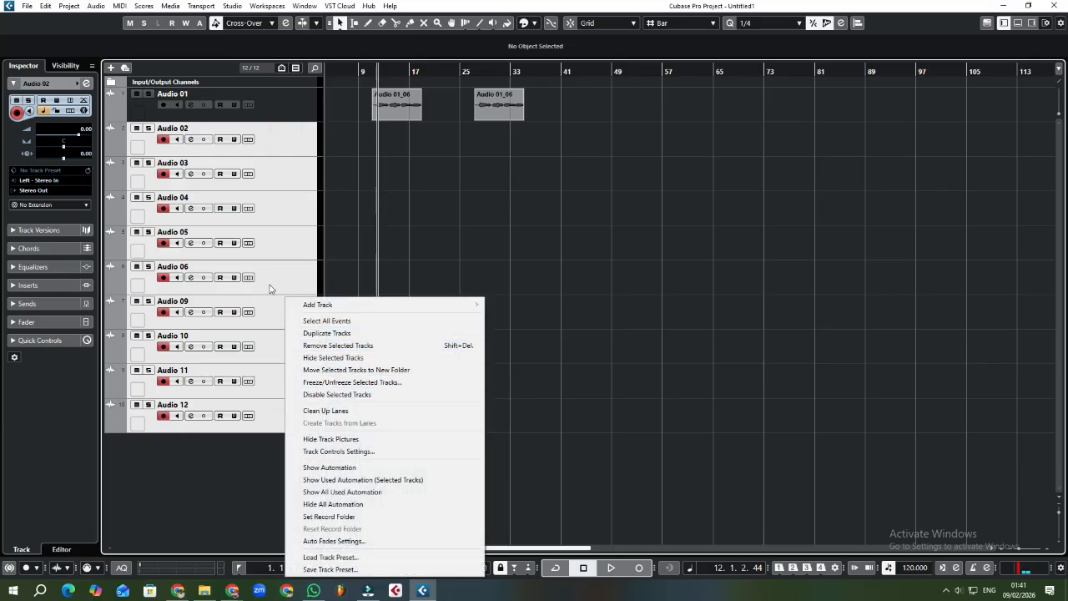
click(333, 345)
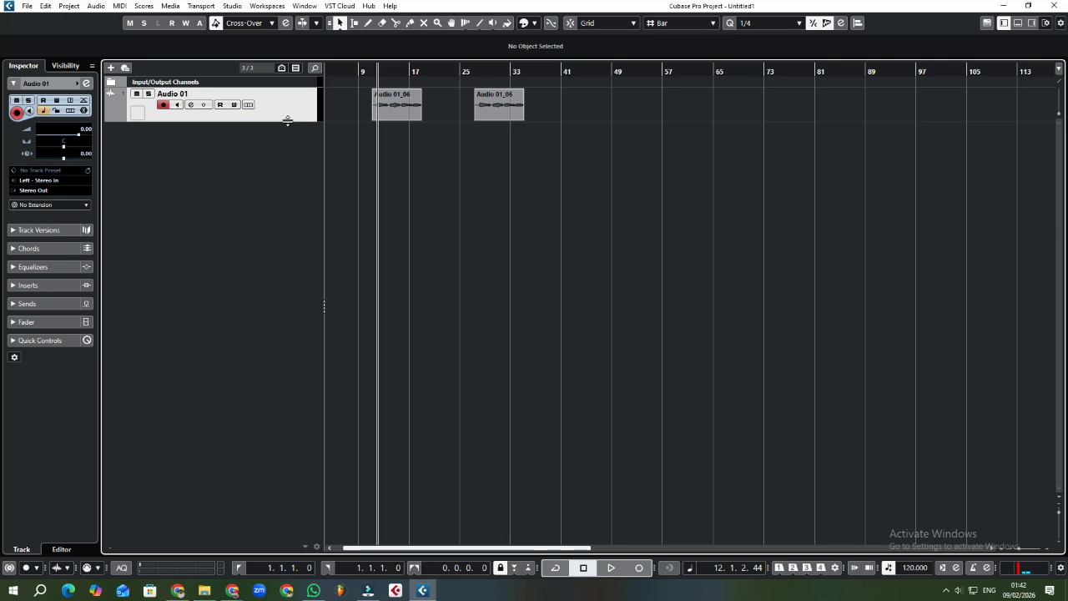
Increase the Audio 01 track's height and move the project cursor to about 13.2.2, leaving both clips deselected.
drag(288, 120, 286, 162)
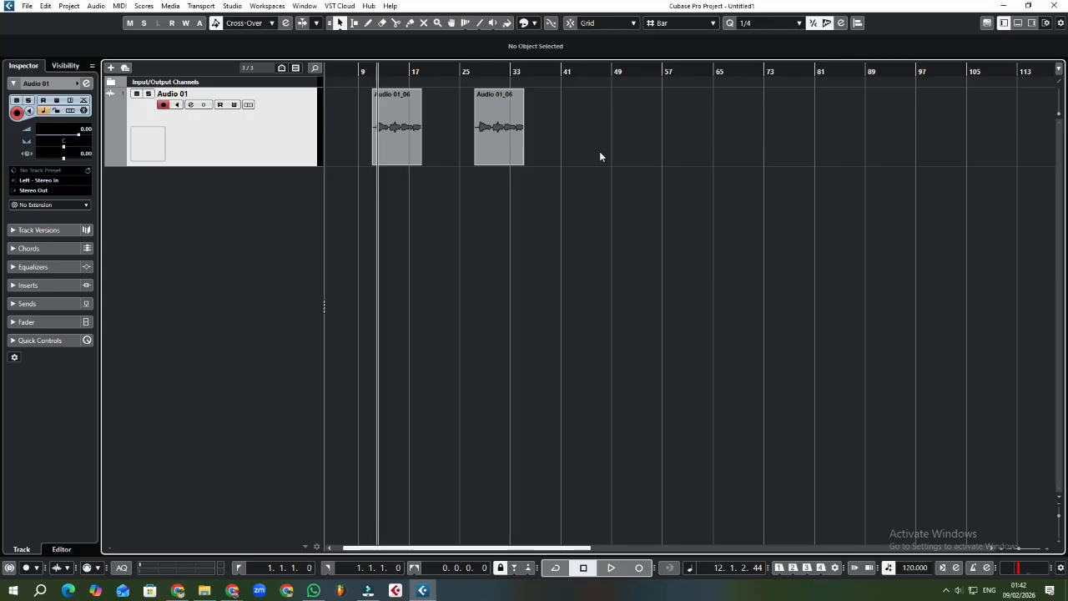
drag(625, 141, 361, 125)
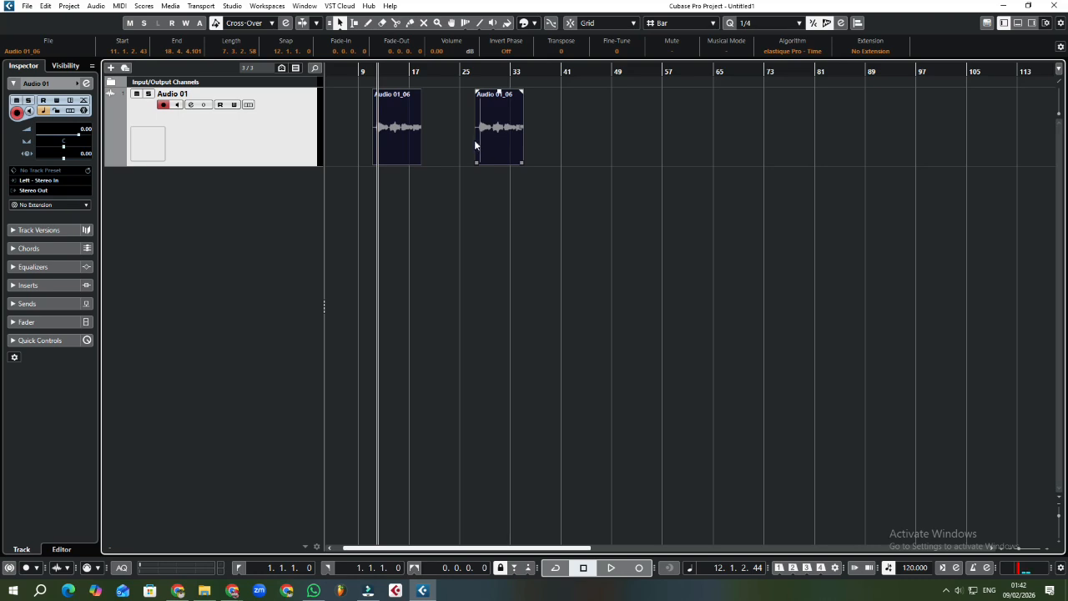
drag(354, 71, 382, 83)
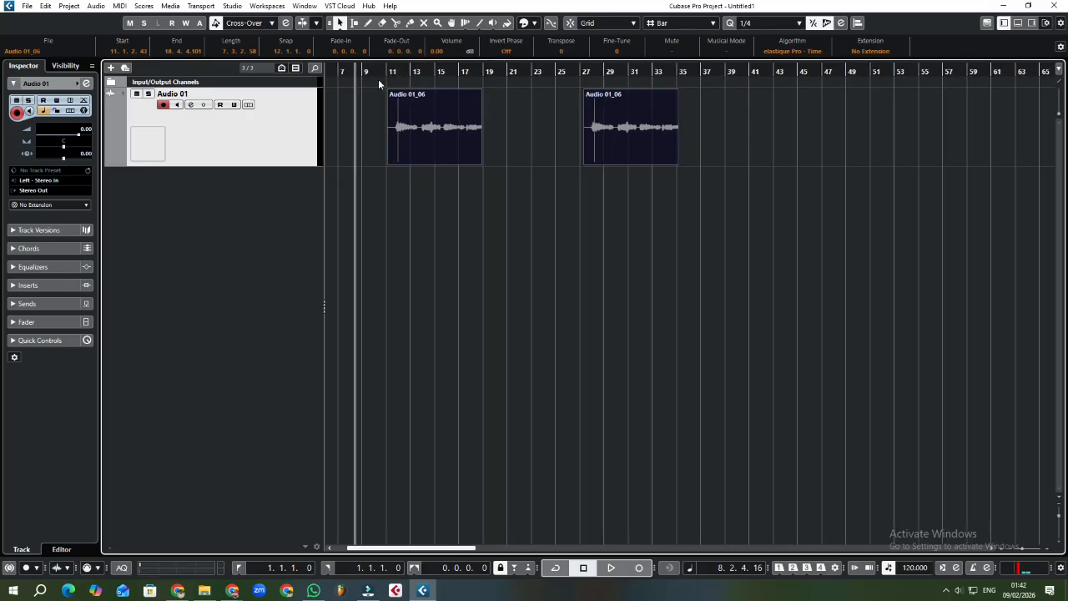
click(499, 72)
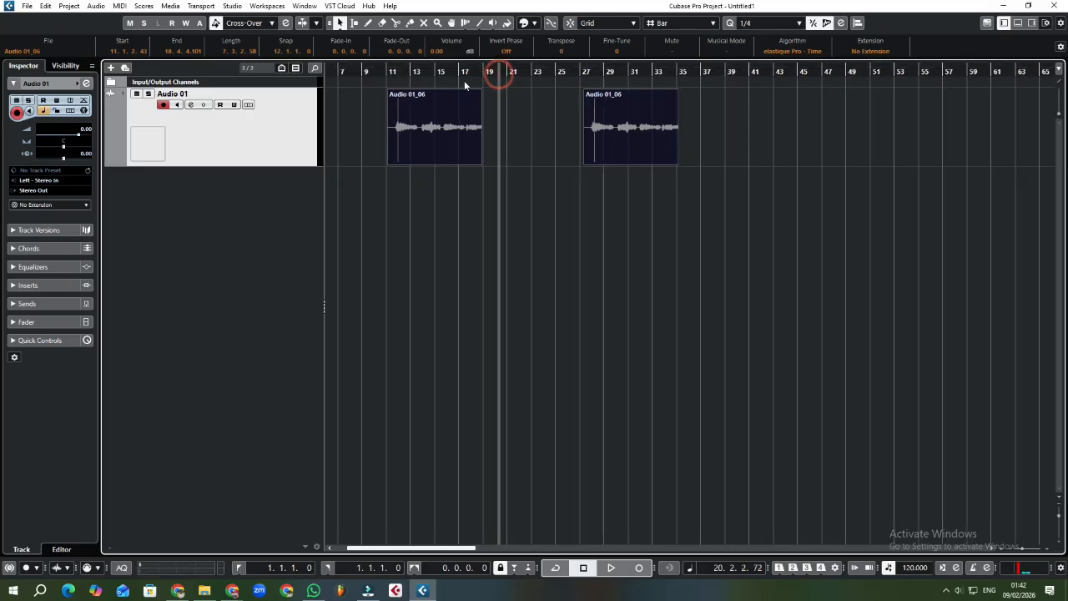
click(415, 73)
click(539, 253)
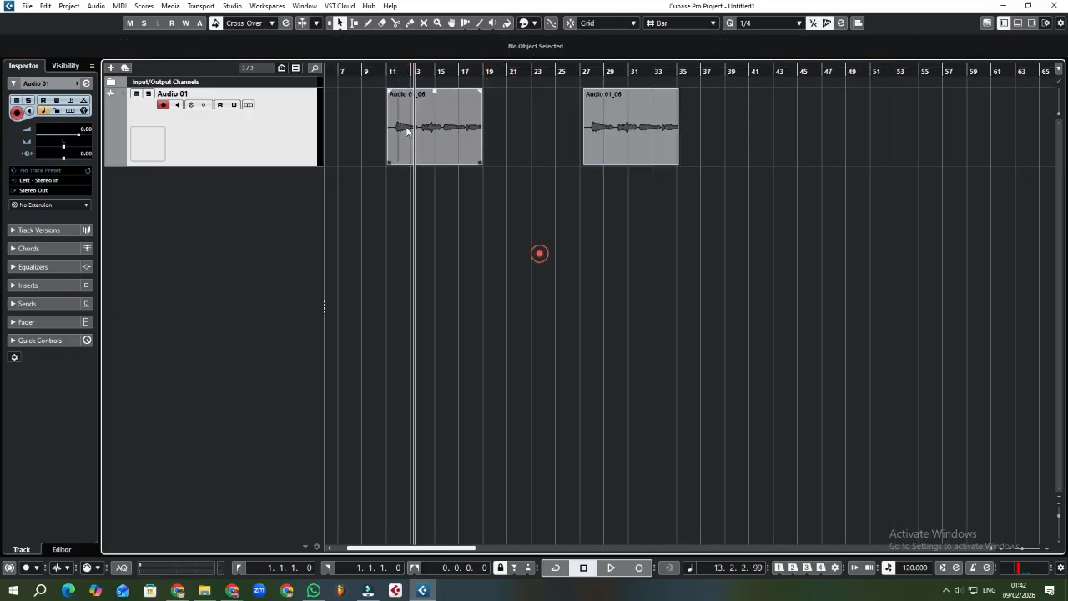
Play the first Audio 01 take from about 11.1.1 and make the track taller to enlarge its waveform.
click(391, 73)
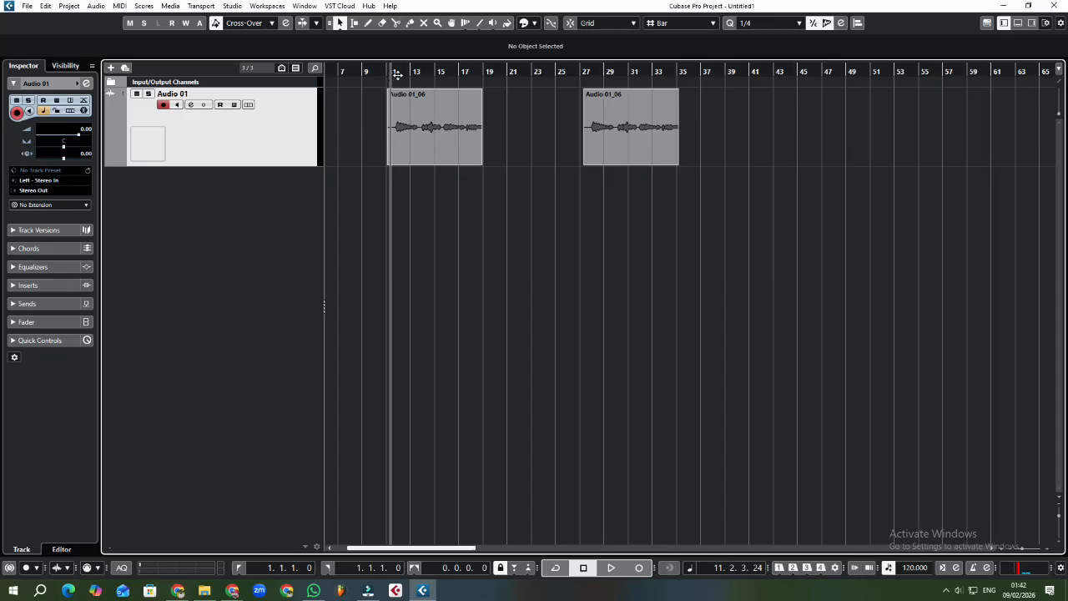
key(space)
drag(387, 71, 387, 90)
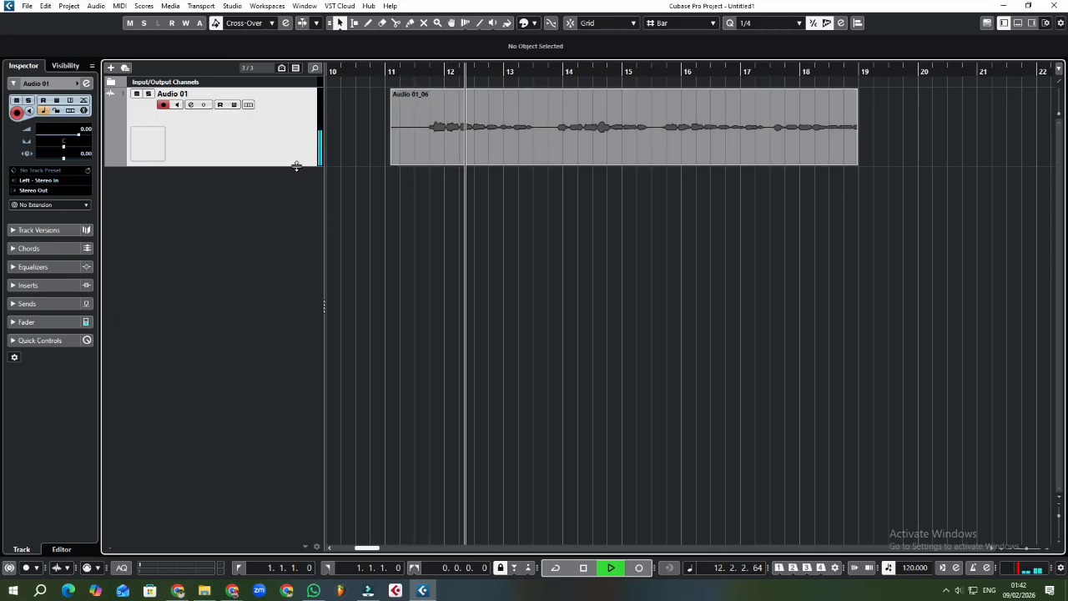
drag(295, 164, 259, 276)
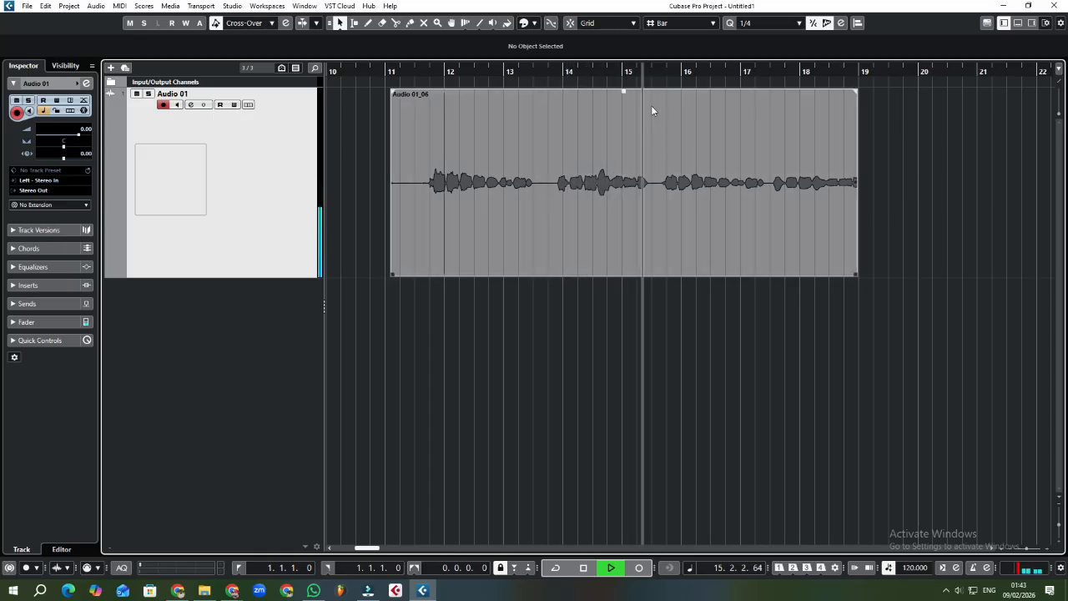
key(space)
key(space)
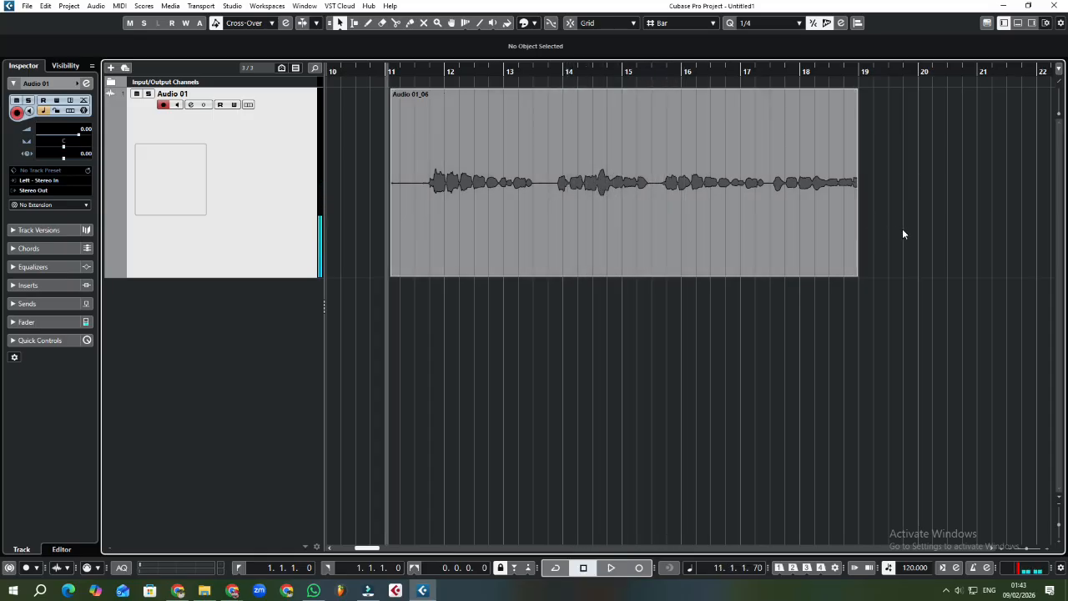
Place the cursor at about 12.4.4 and listen to the Audio 01 take from there.
mouse_move(380, 71)
mouse_down()
mouse_move(380, 89)
mouse_move(379, 77)
mouse_up()
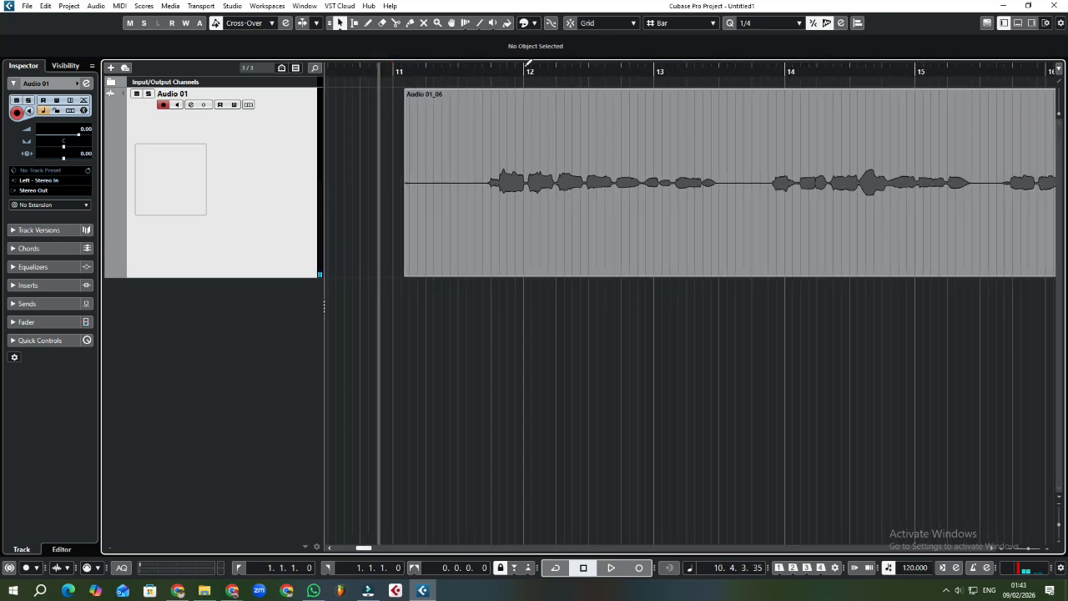
click(651, 70)
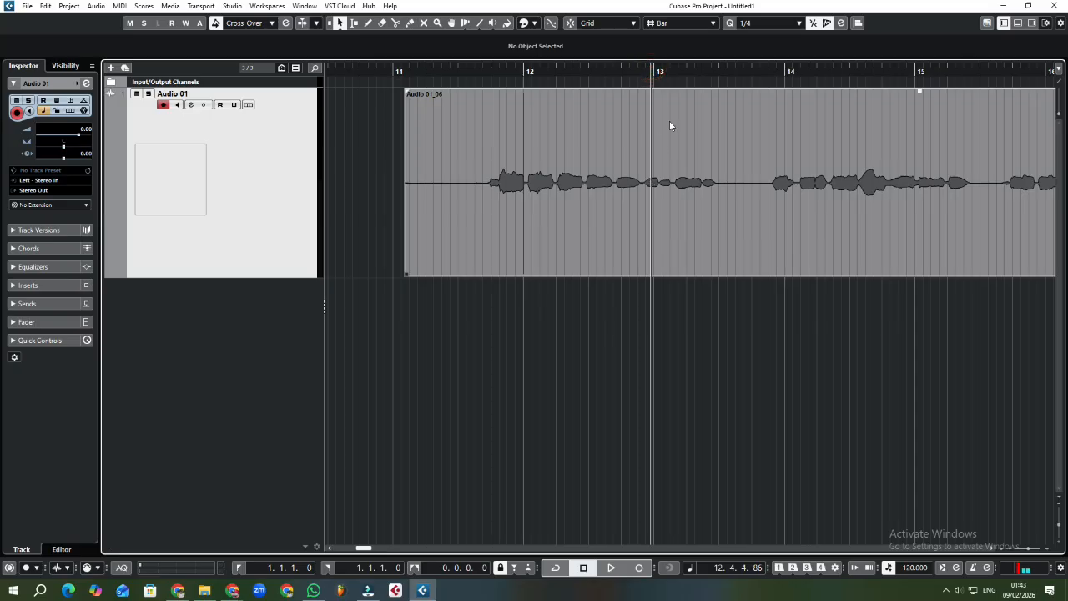
key(space)
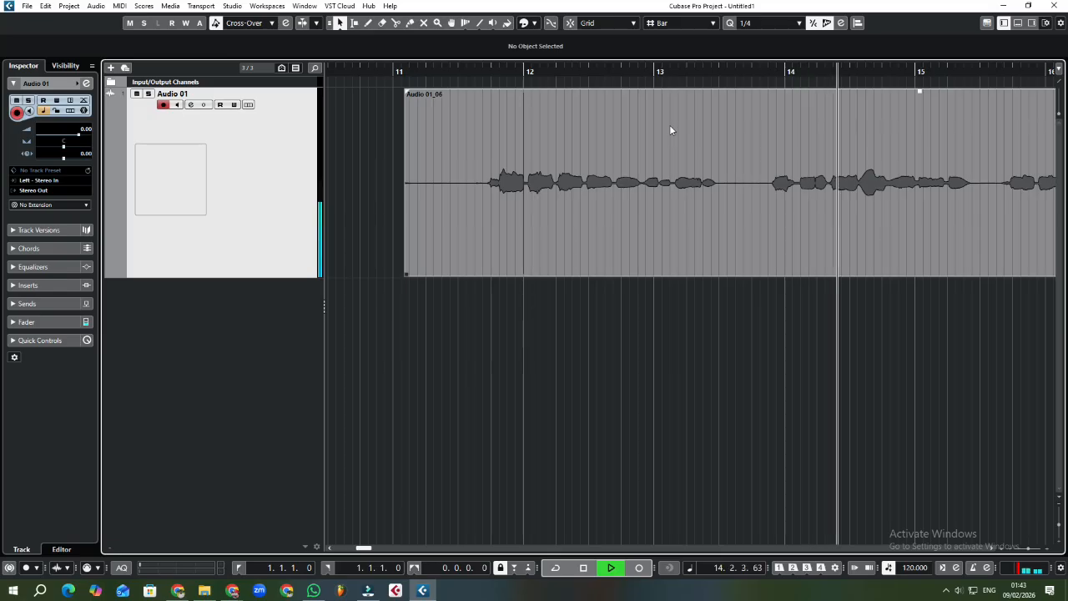
key(space)
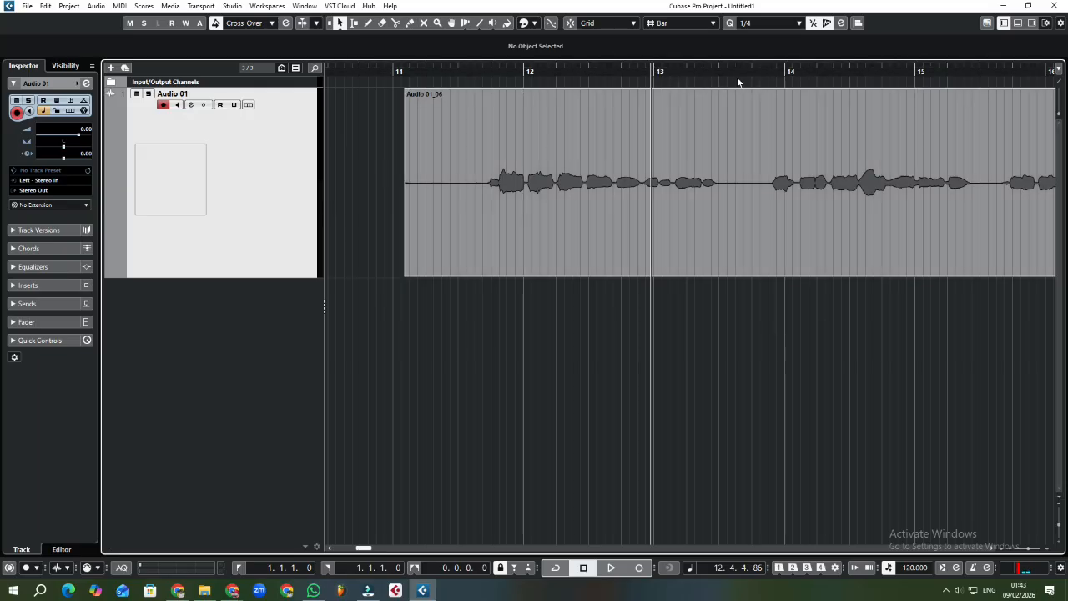
key(space)
key(space)
click(44, 7)
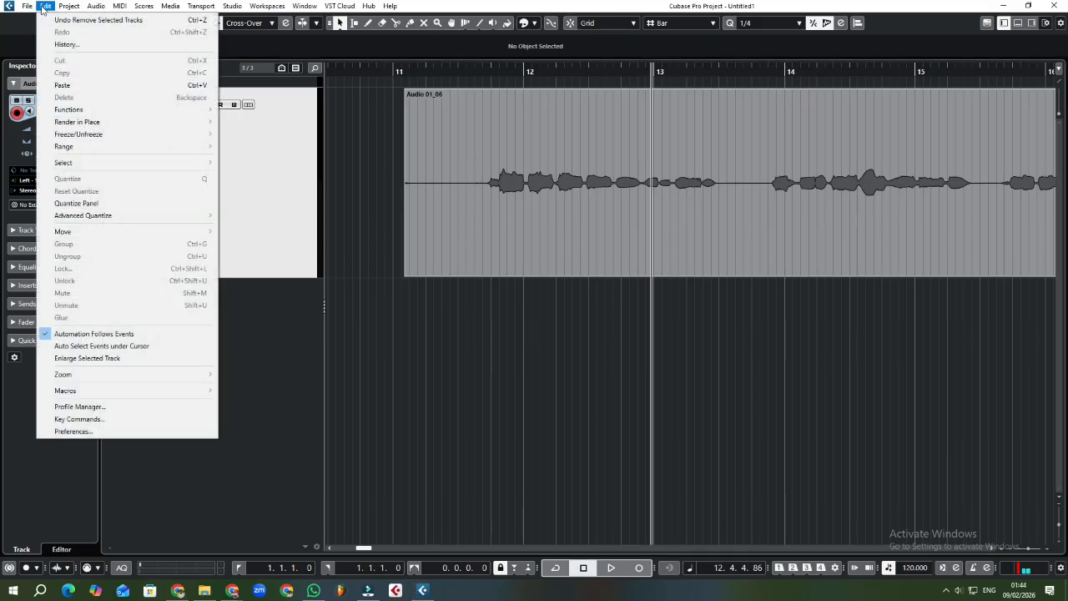
click(45, 7)
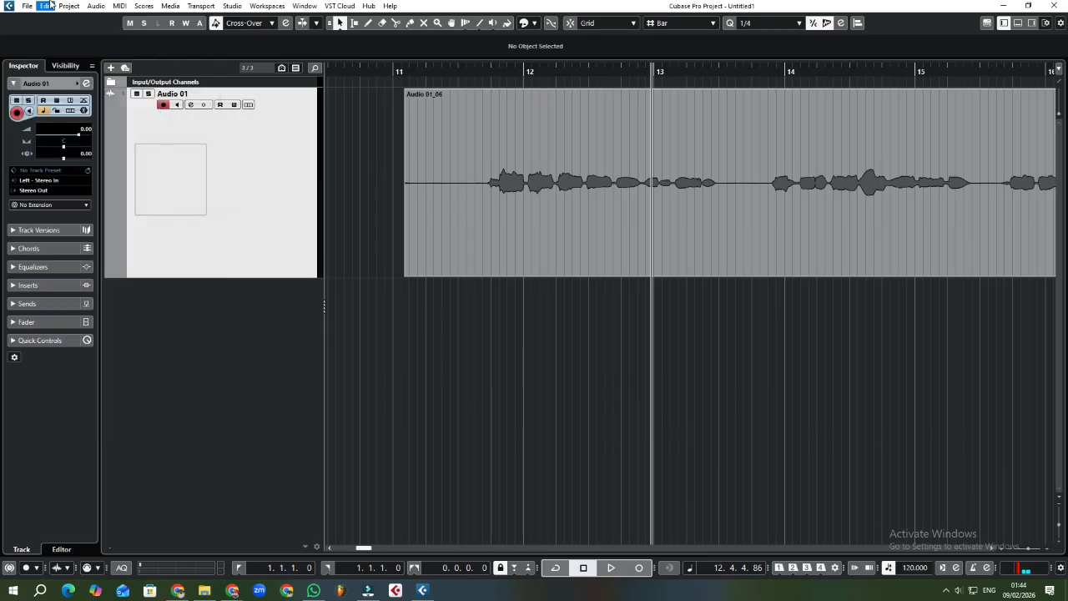
Turn off Return to Start Position on Stop in the Transport preferences and accept the change.
click(46, 8)
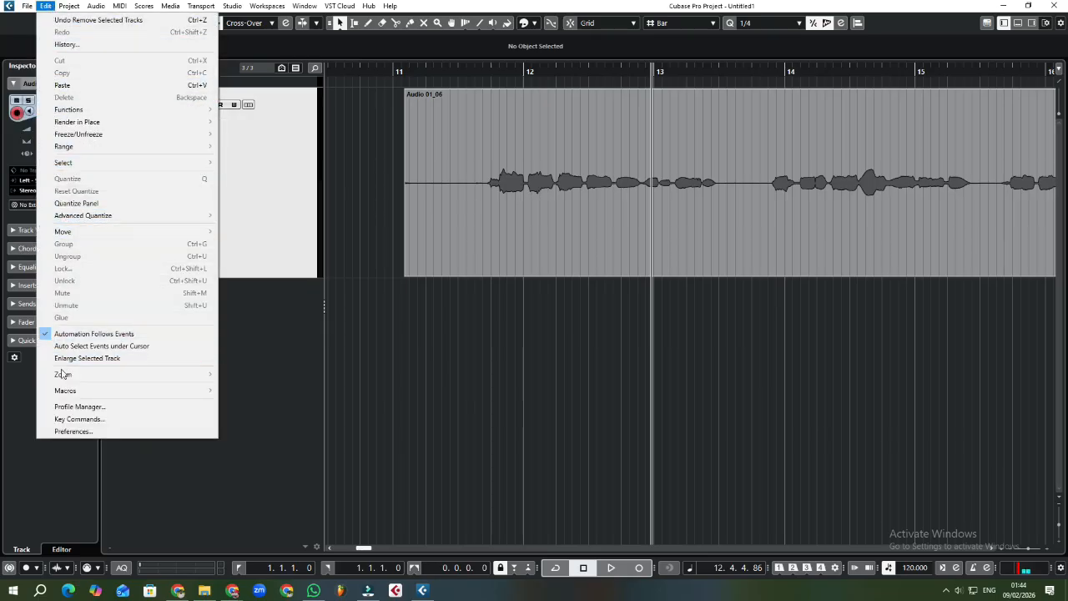
click(72, 432)
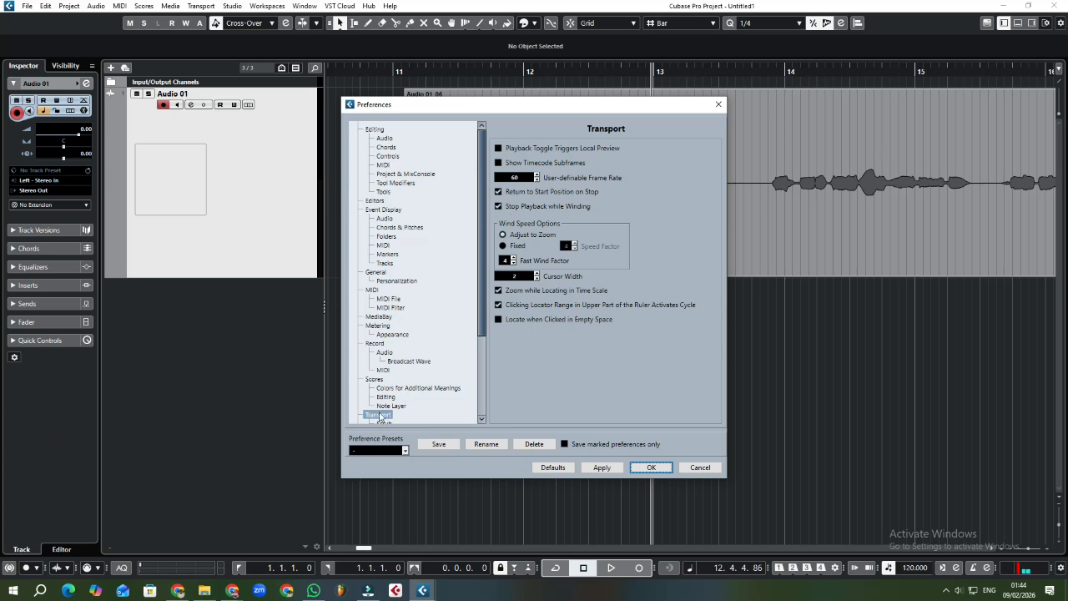
scroll(386, 408, down, 5)
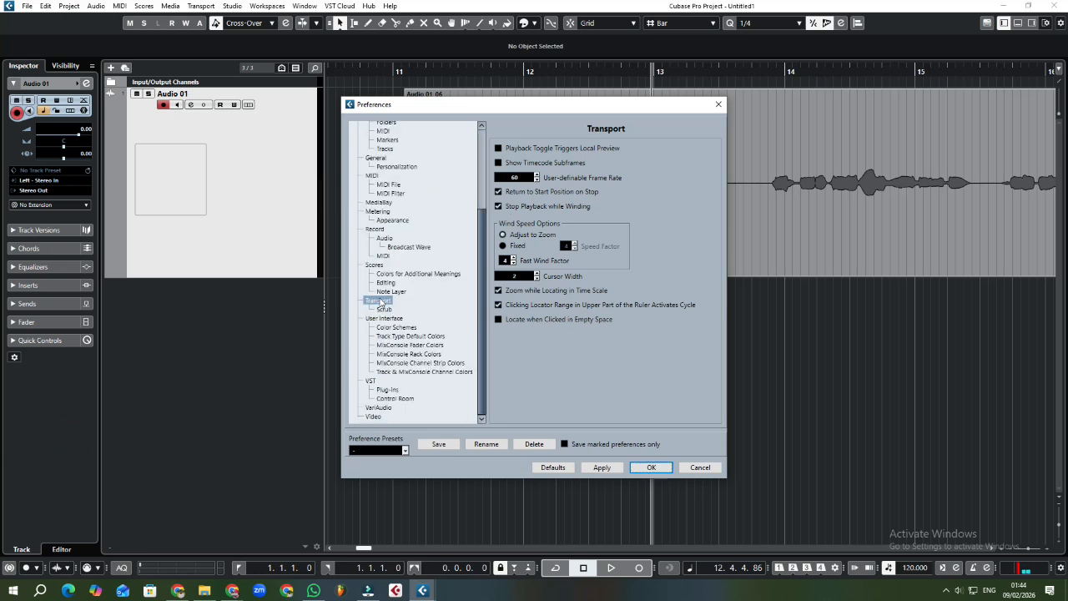
click(379, 301)
click(376, 300)
drag(588, 108, 411, 102)
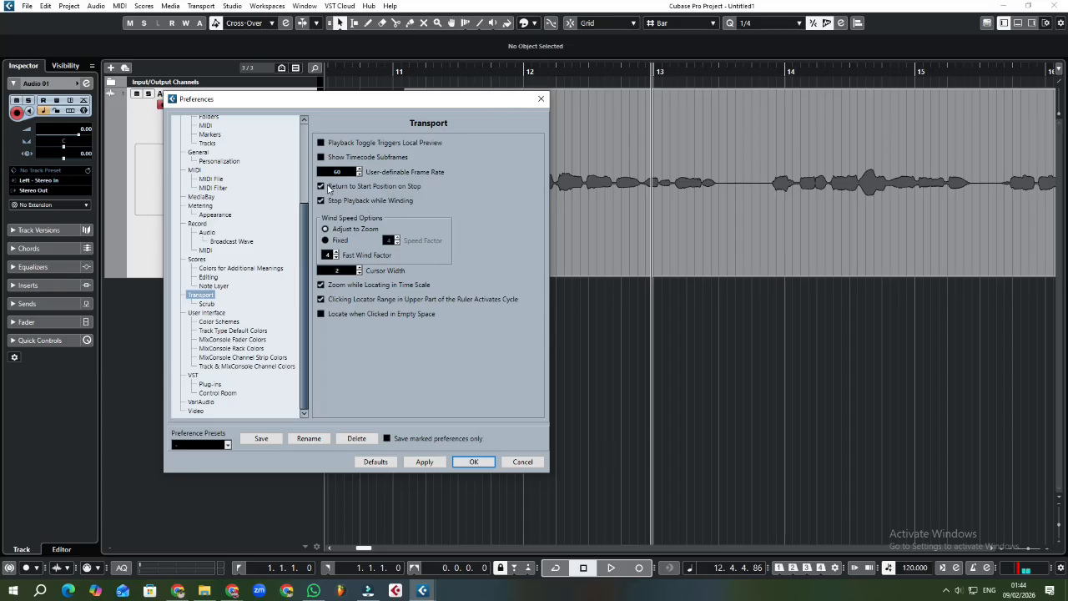
click(323, 188)
drag(400, 98, 246, 224)
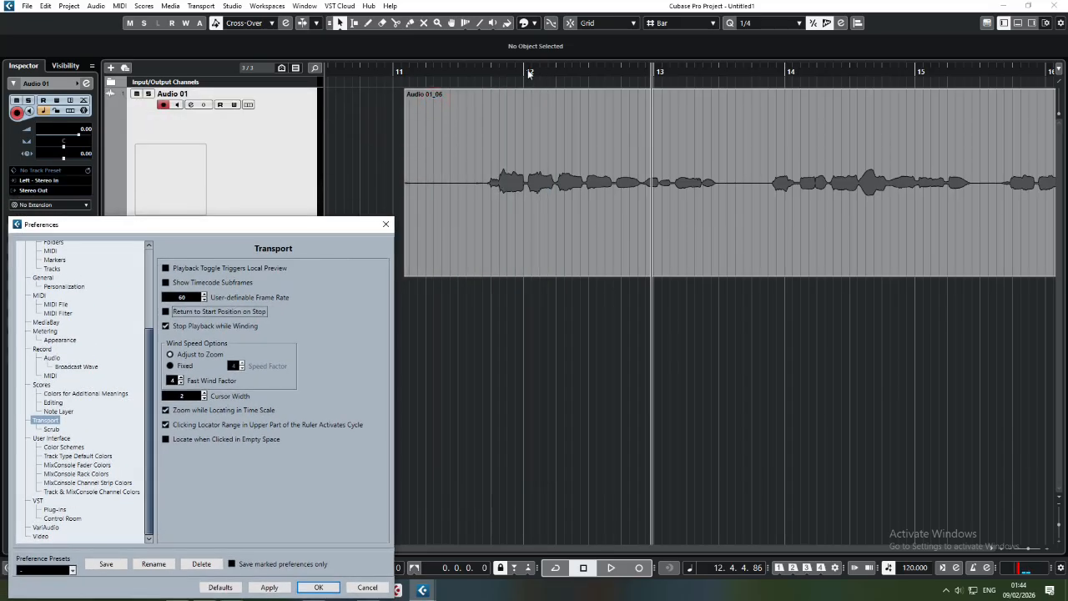
click(493, 65)
drag(352, 218, 533, 48)
click(498, 415)
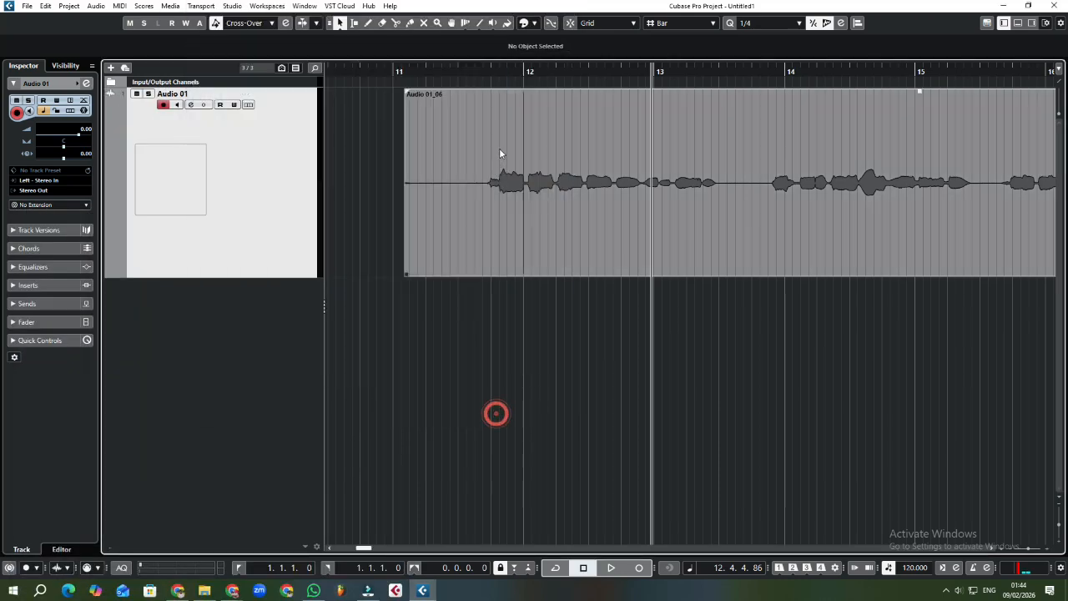
Play the take from about 11.2.4, stop and resume it from the stopping point, and put the cursor back at about 11.2.4.
click(454, 71)
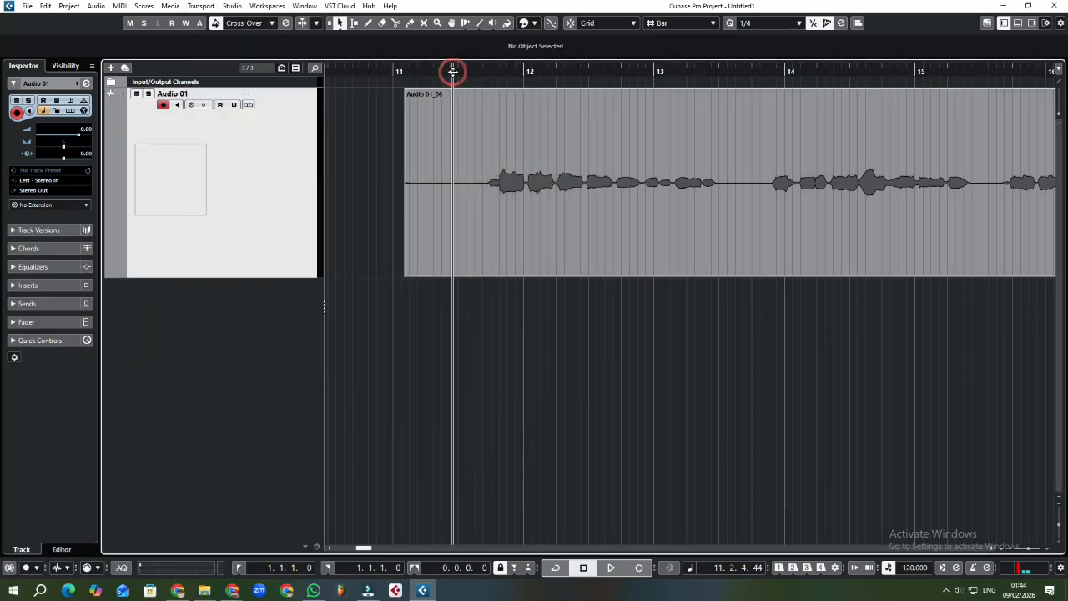
key(space)
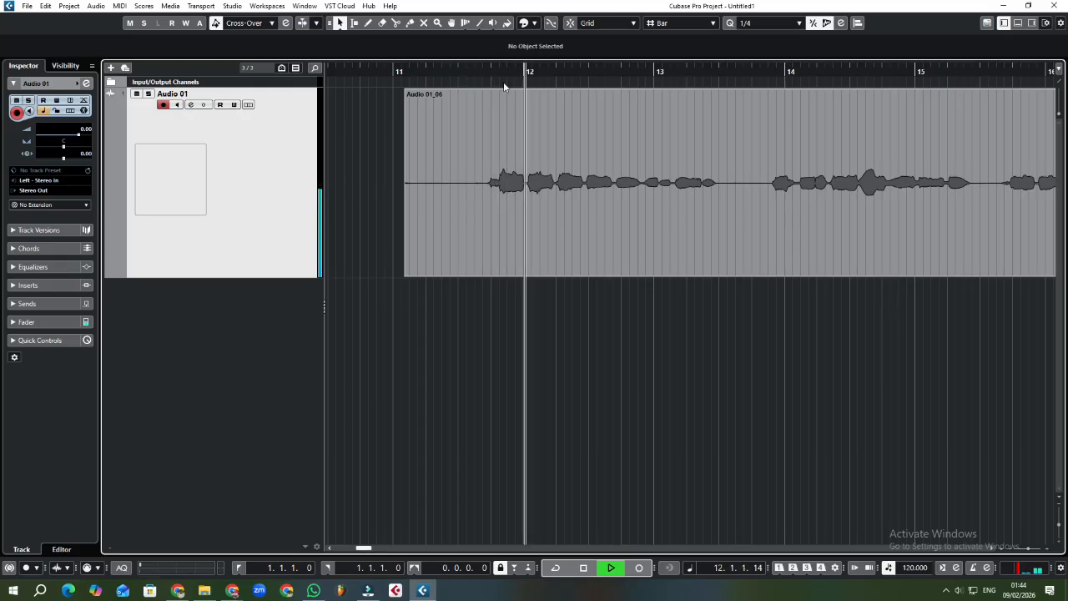
key(space)
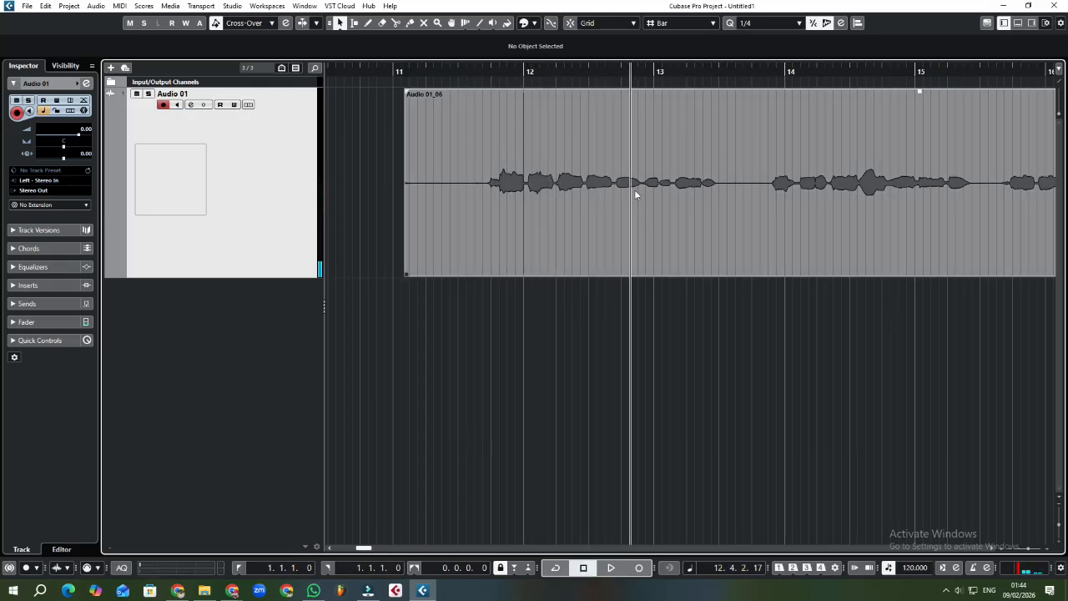
key(space)
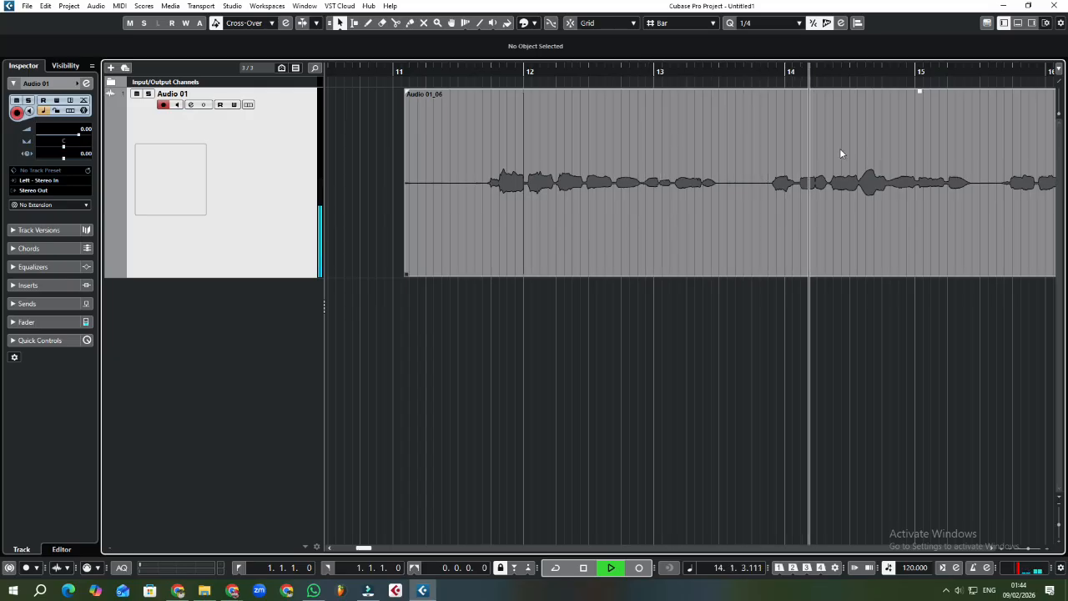
key(space)
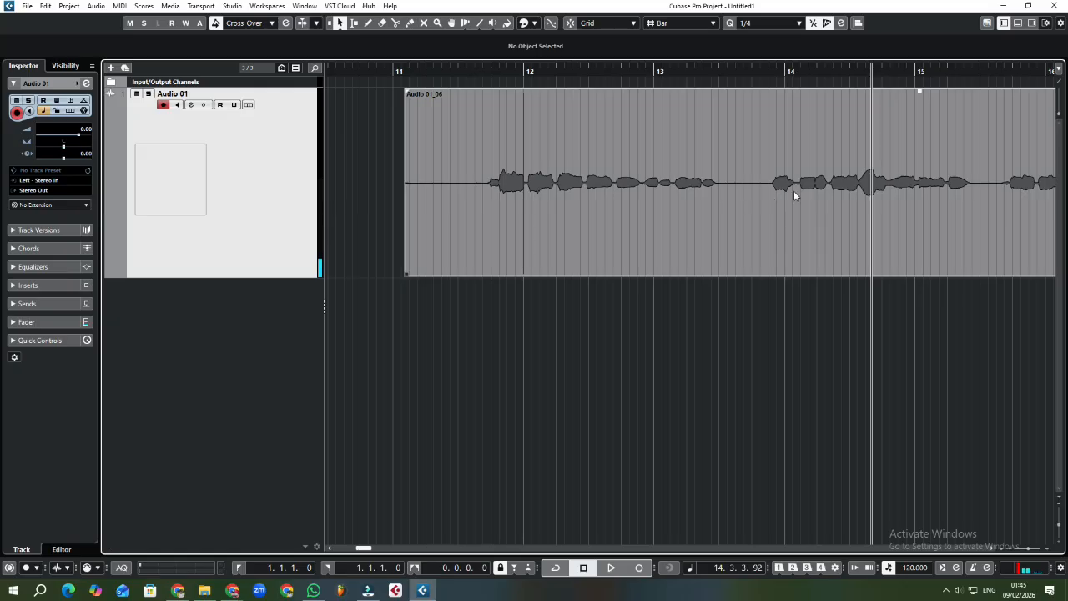
drag(635, 73, 621, 56)
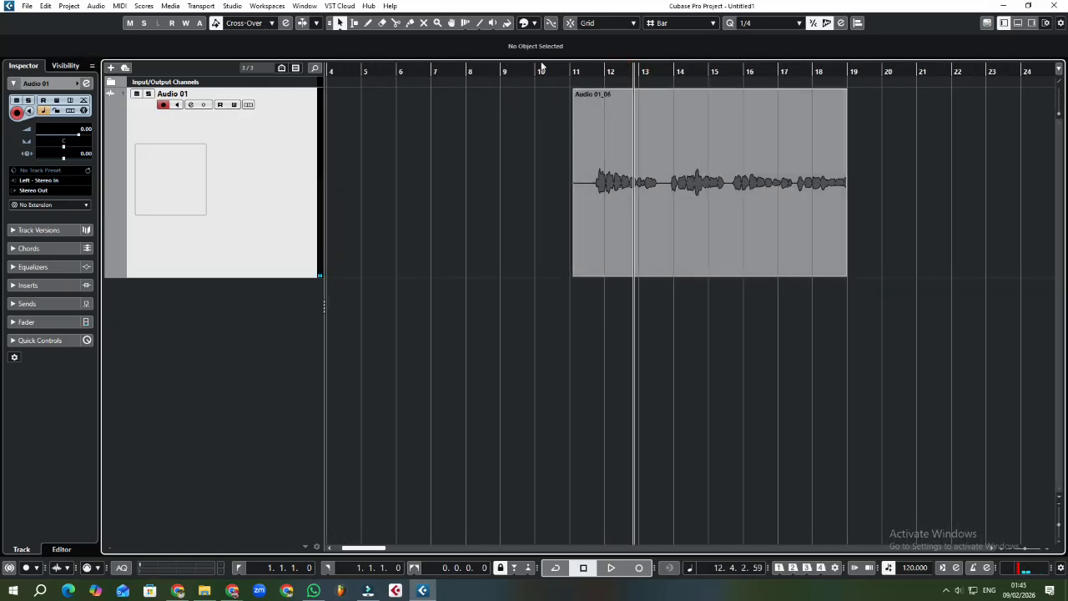
click(585, 72)
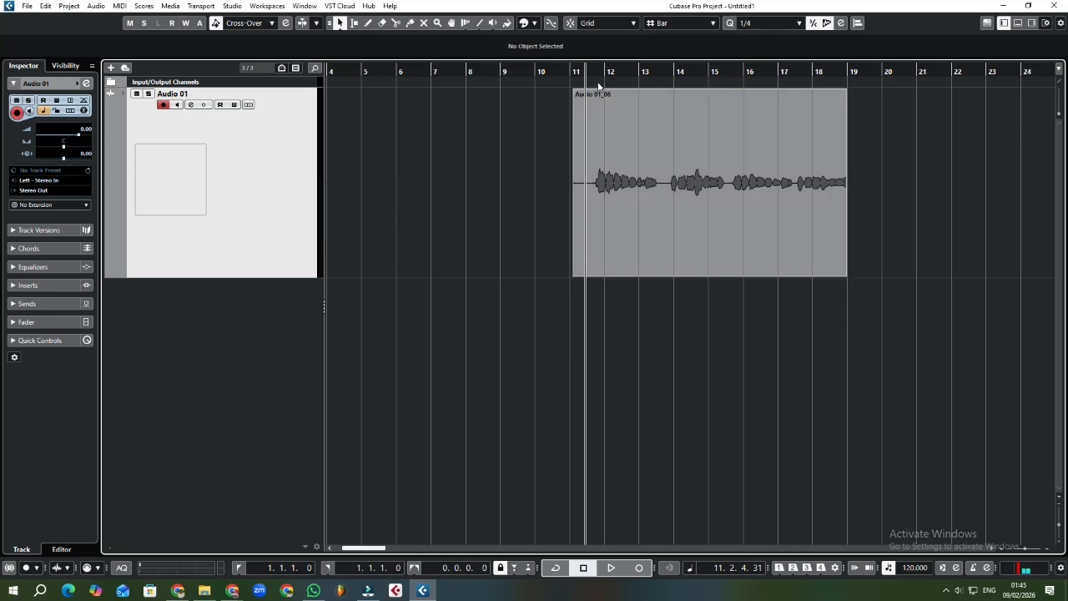
Re-enable Return to Start Position on Stop in the Transport preferences and accept the change.
click(45, 7)
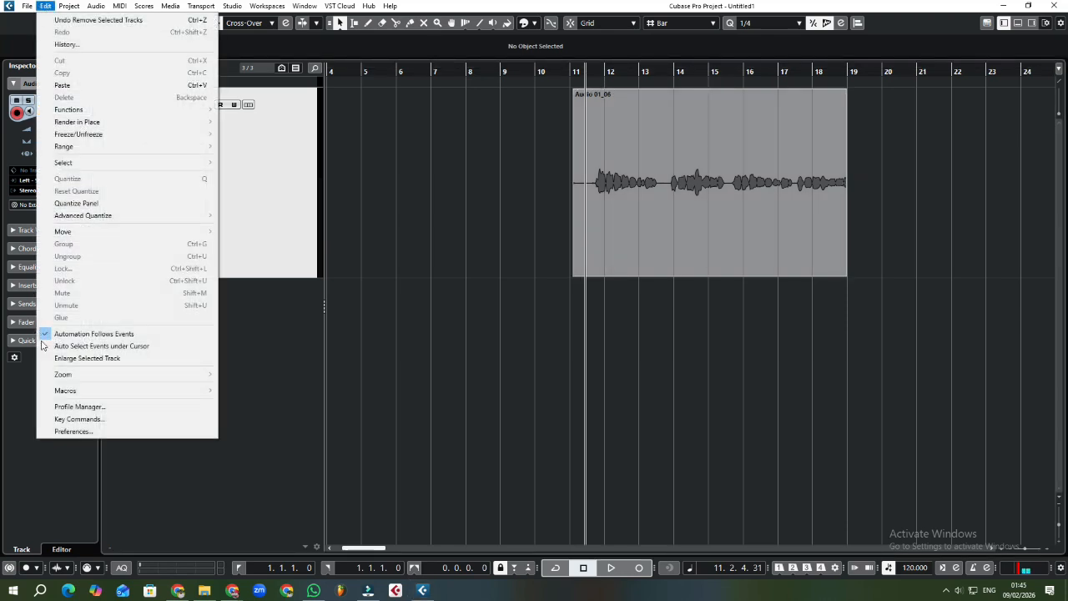
click(74, 432)
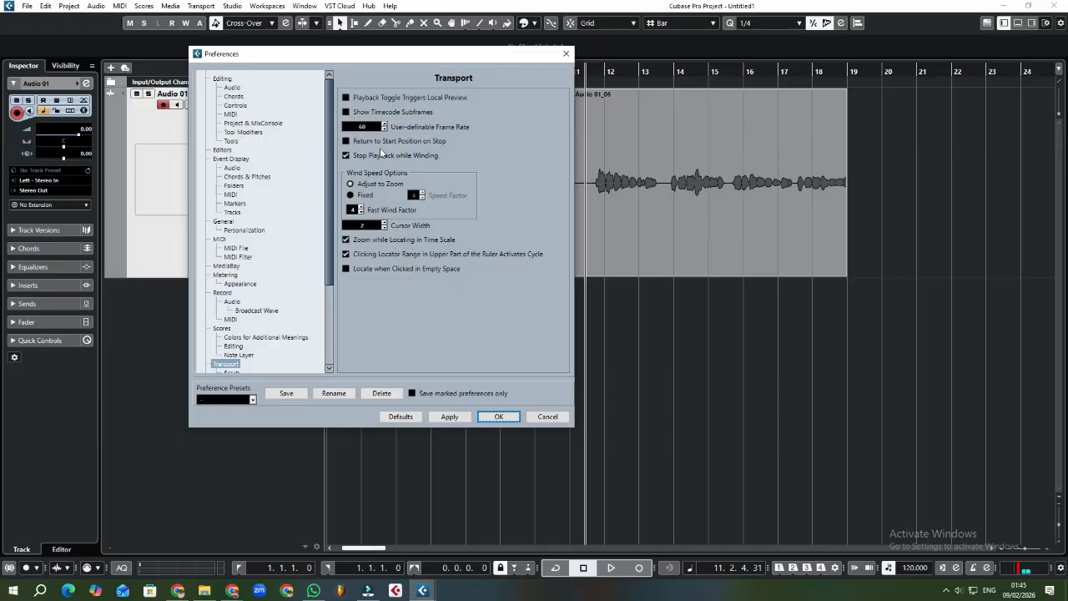
drag(433, 62, 316, 76)
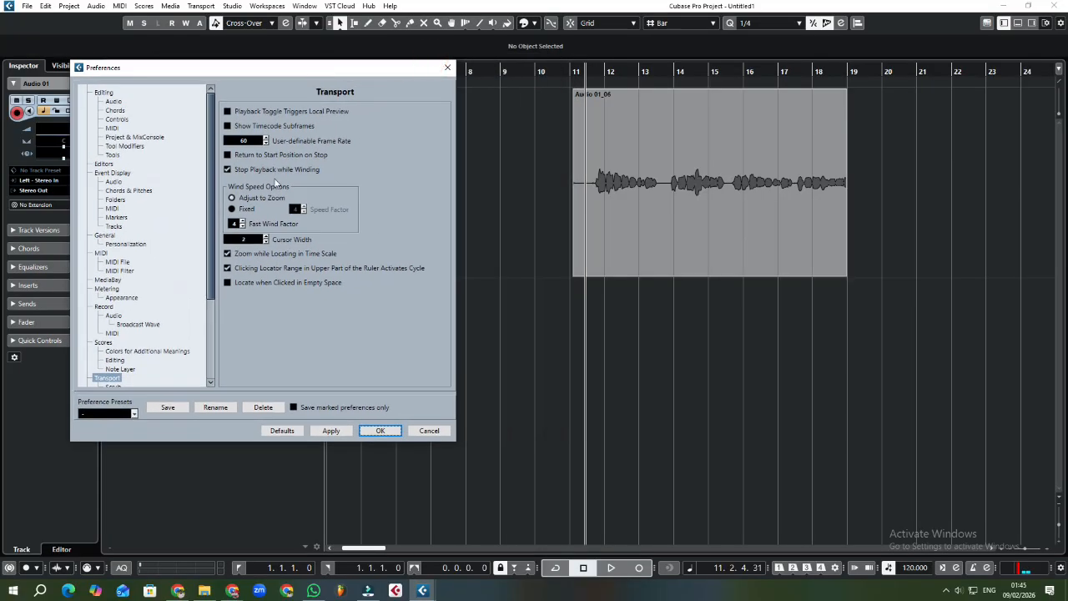
click(227, 156)
click(391, 430)
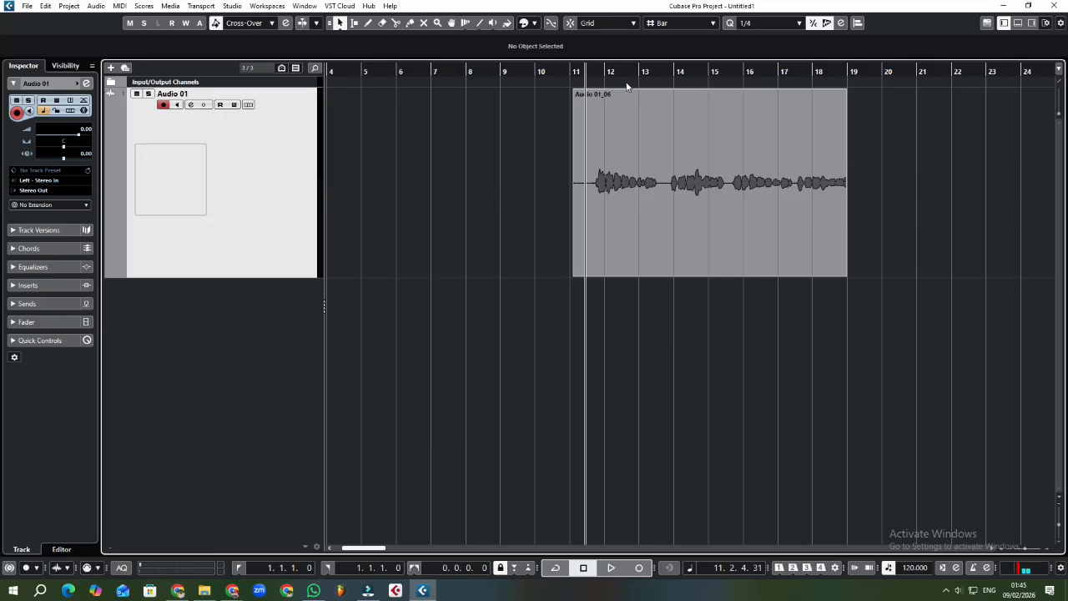
Place the cursor at about 11.3.3, just before the vocal begins, and play and stop the take twice from there.
mouse_move(601, 72)
mouse_down()
mouse_move(601, 86)
mouse_move(598, 75)
mouse_up()
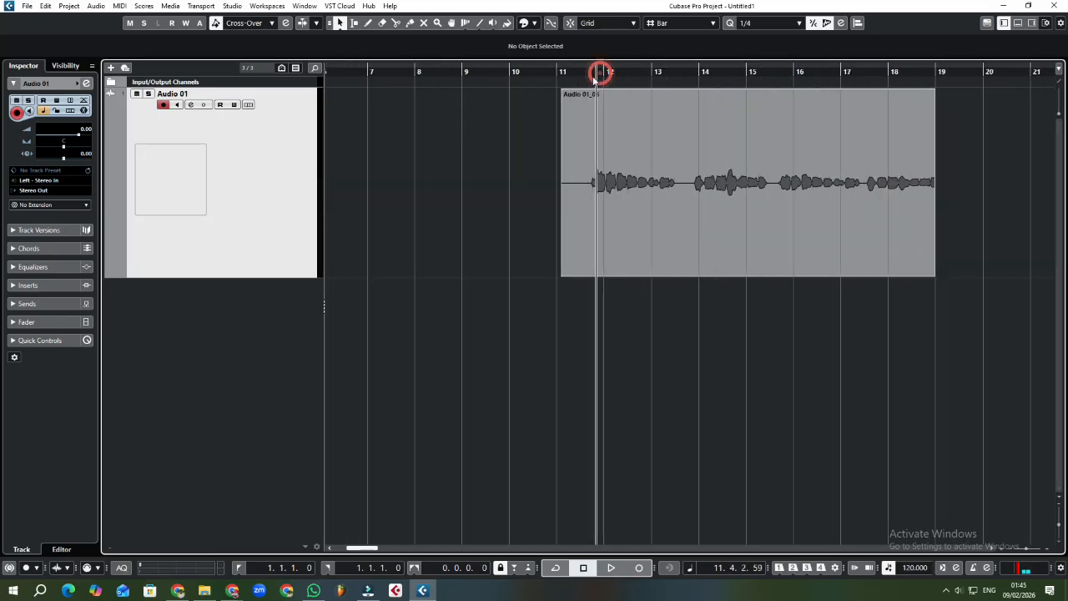
click(747, 71)
drag(747, 71, 741, 77)
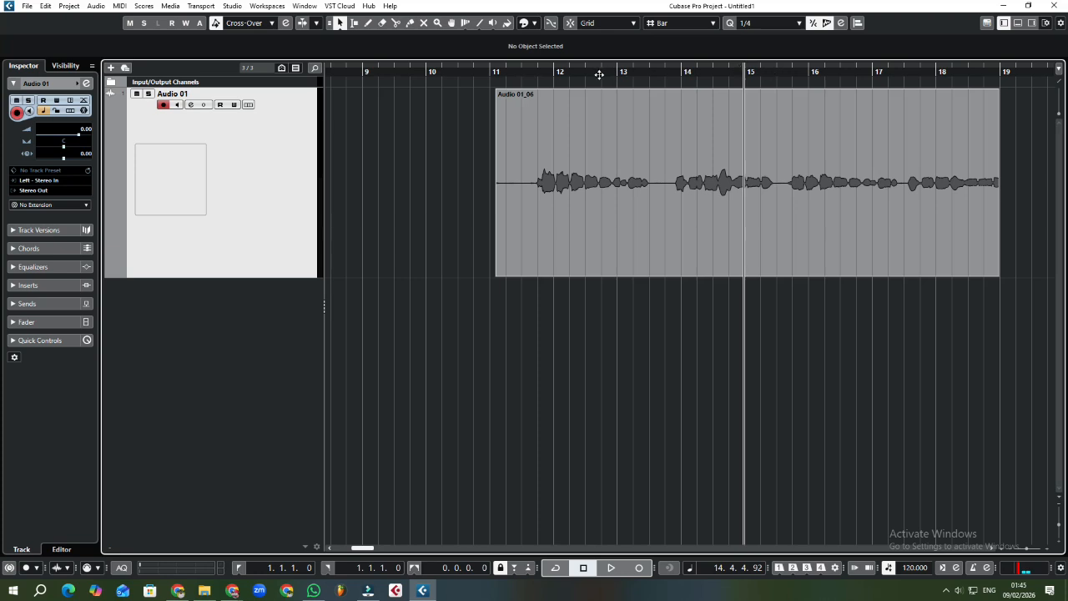
click(630, 76)
drag(630, 78, 617, 79)
click(502, 71)
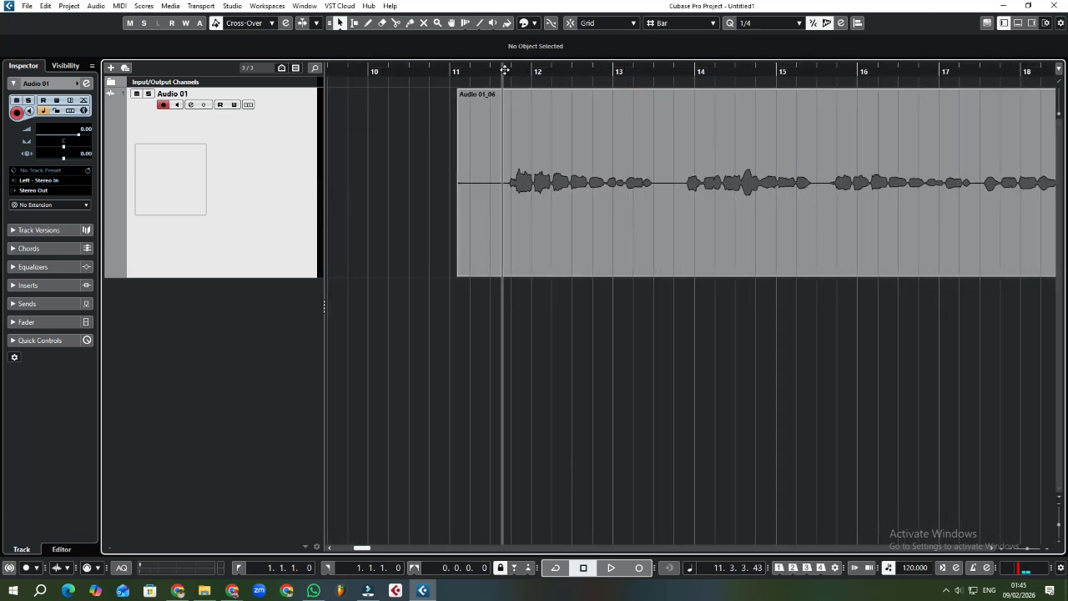
key(space)
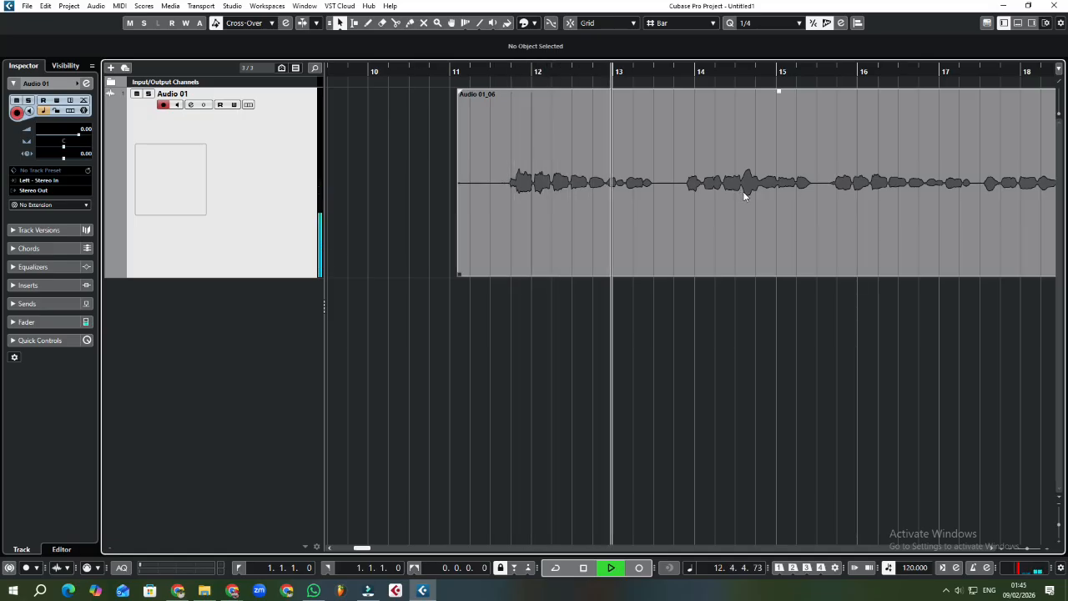
key(space)
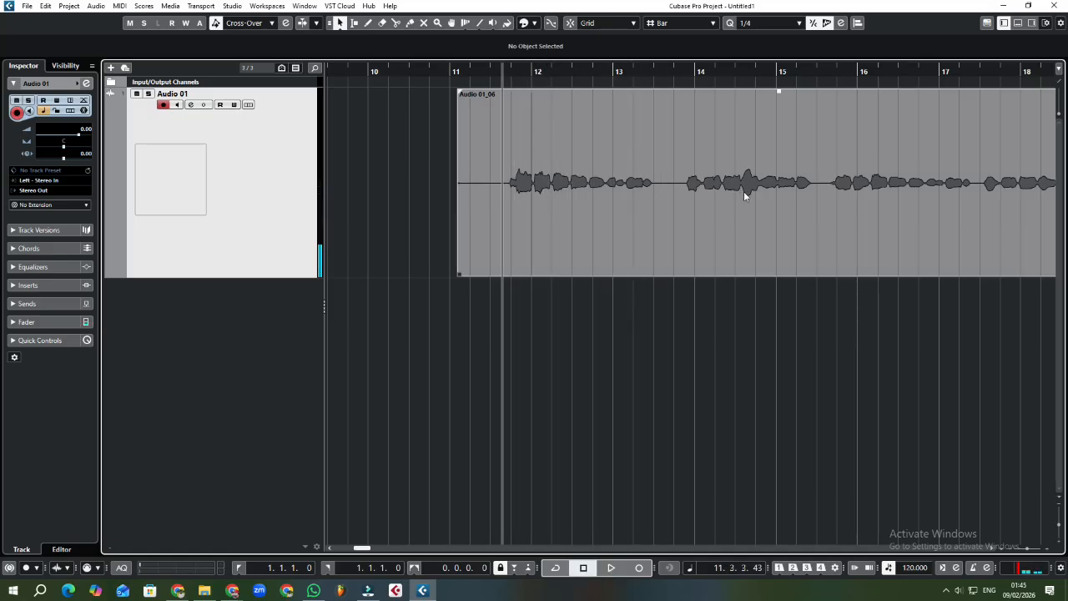
key(space)
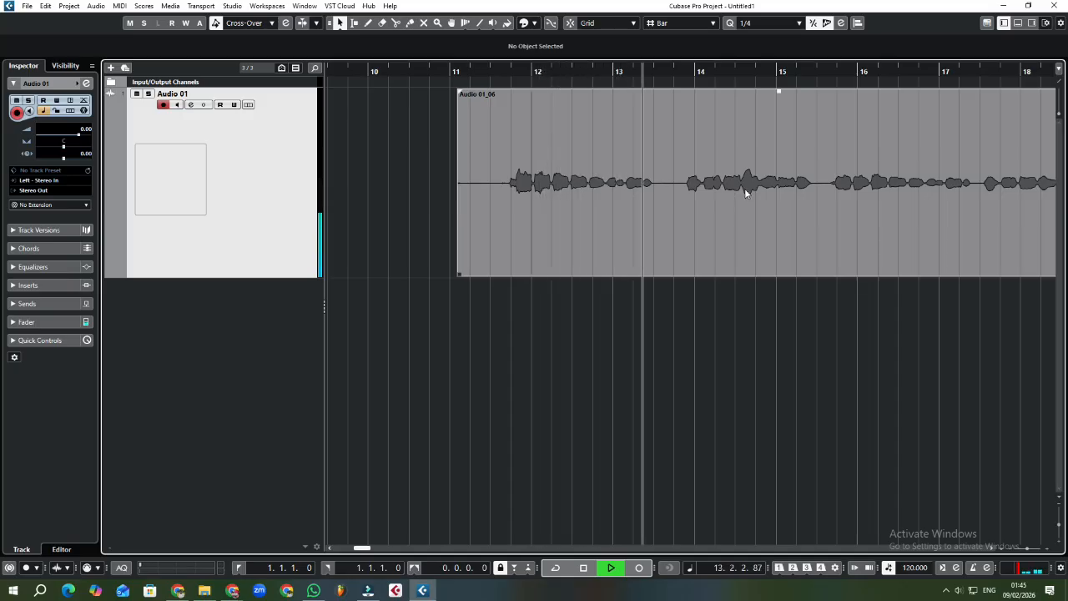
key(space)
Select the whole Audio 01 take and set the left and right locators to its range.
mouse_move(736, 74)
mouse_down()
mouse_move(735, 83)
mouse_move(732, 67)
mouse_up()
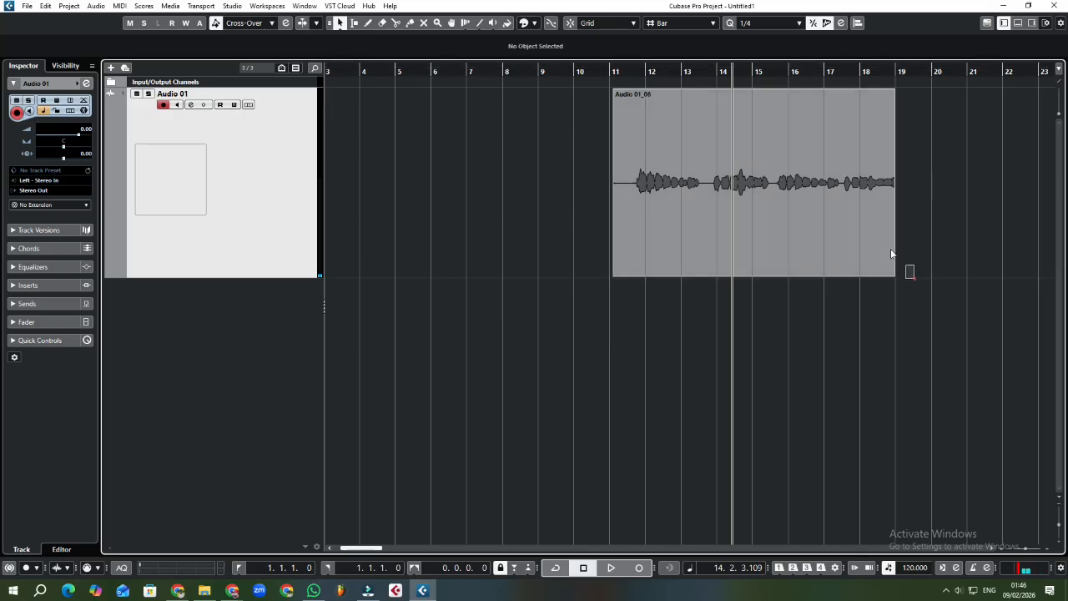
drag(913, 275, 585, 143)
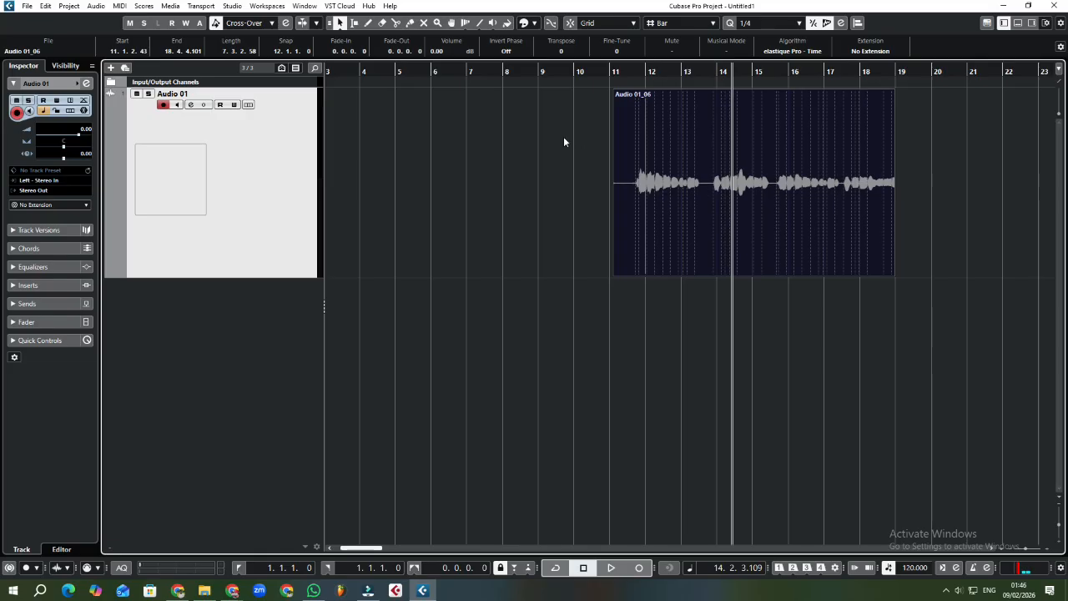
key(p)
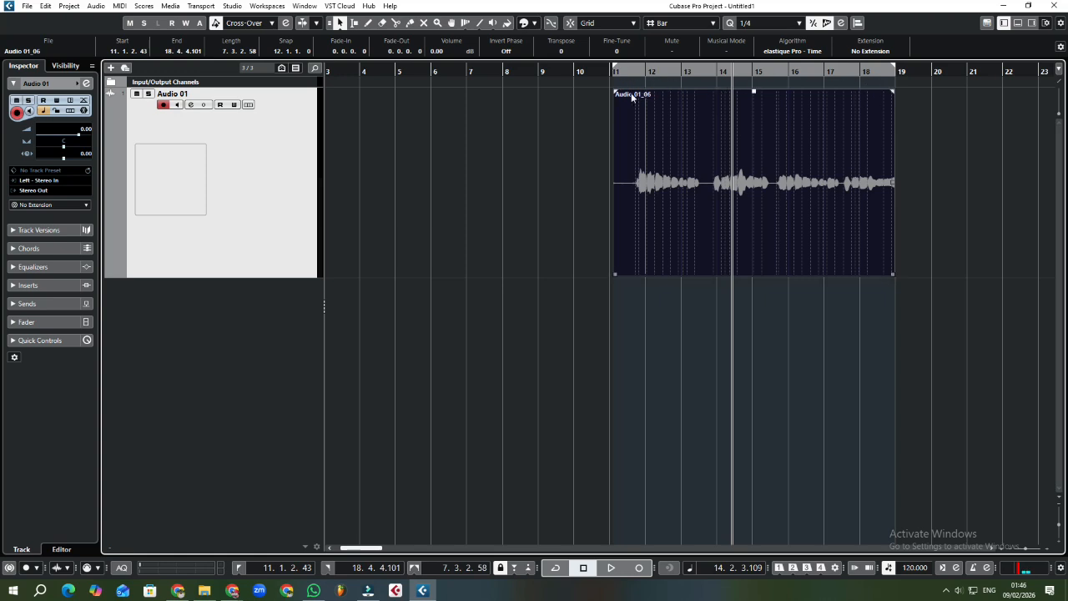
click(926, 225)
drag(589, 185, 635, 120)
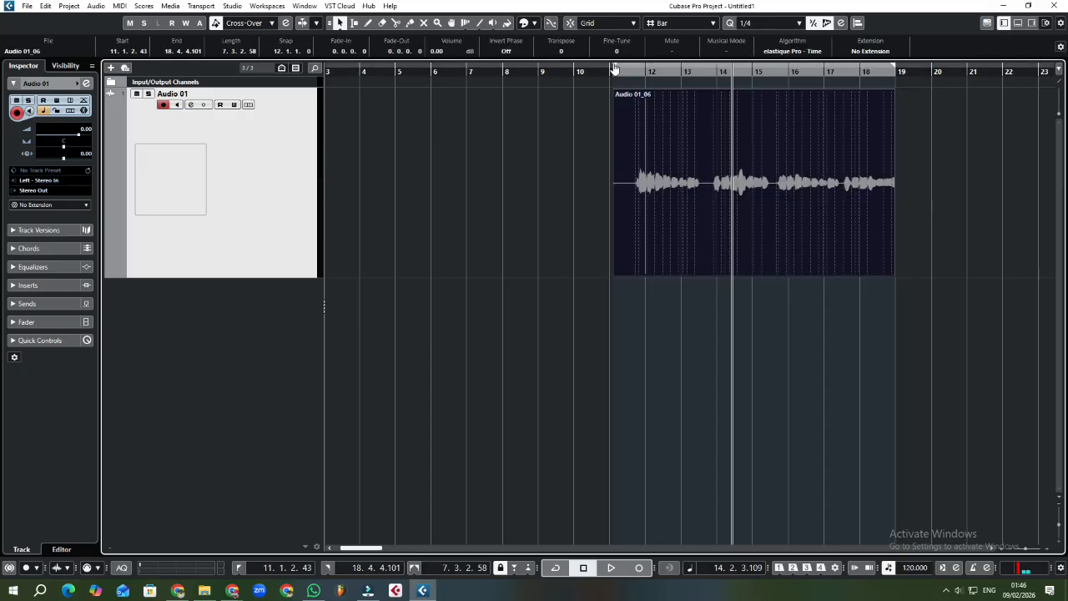
Activate cycle mode and play from about 18.4.2 across the right locator to demonstrate looping, starting and stopping playback twice.
drag(859, 70, 855, 70)
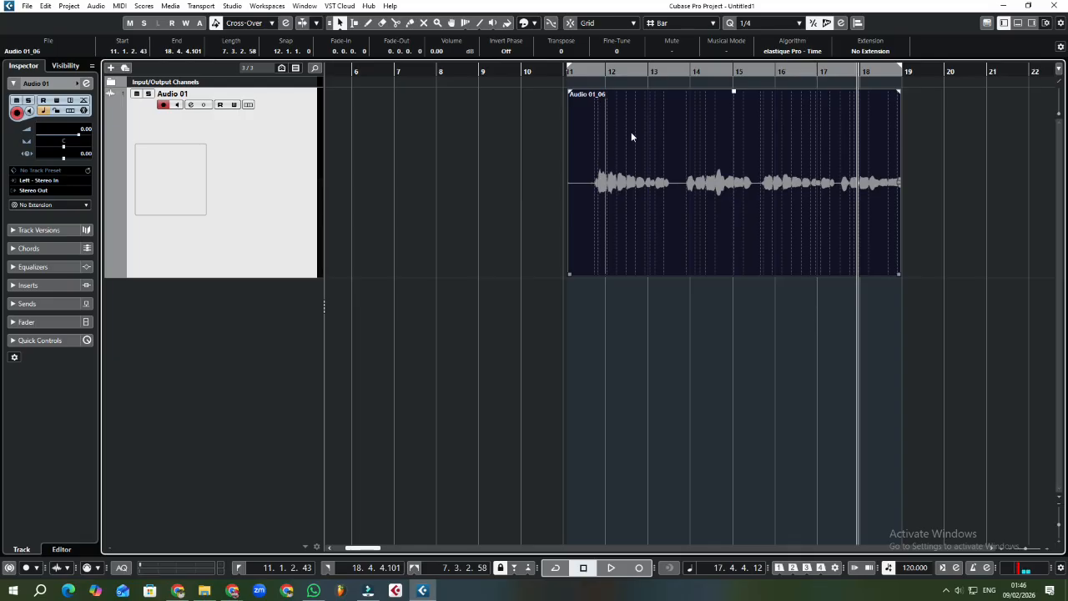
click(556, 568)
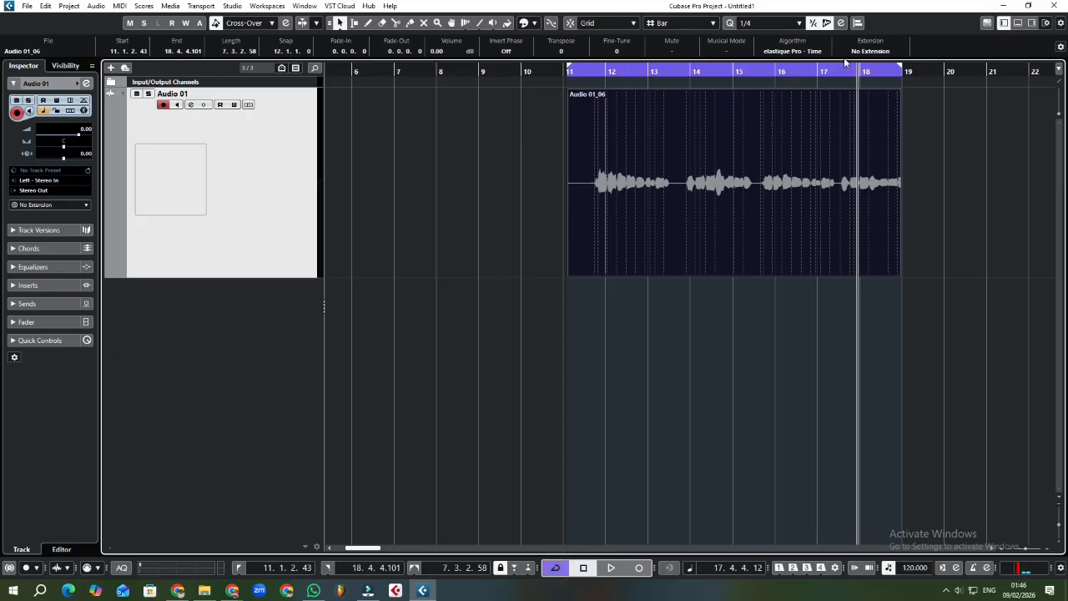
click(896, 72)
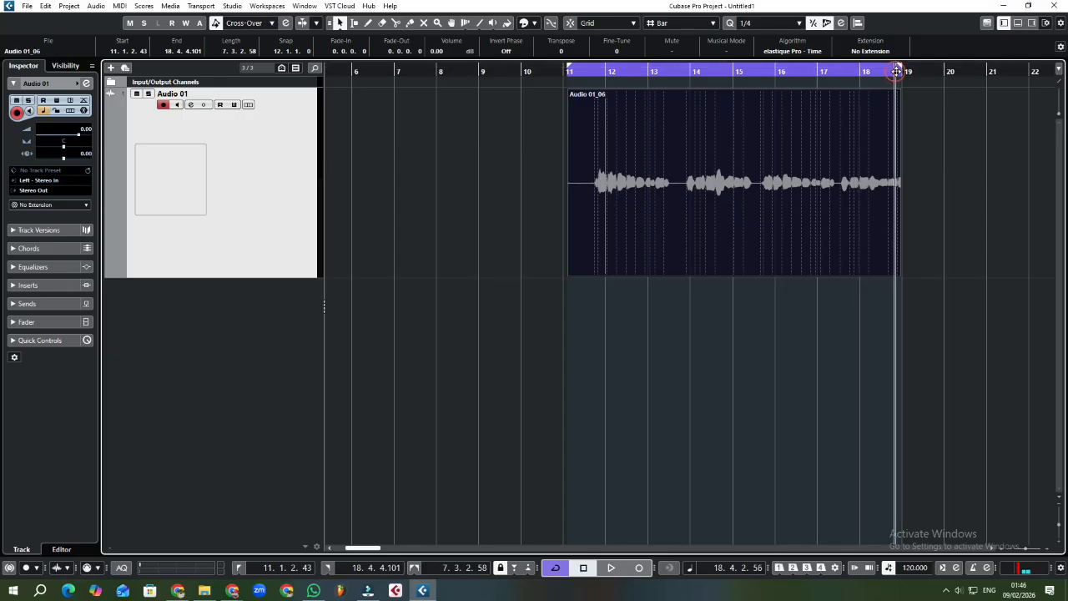
key(space)
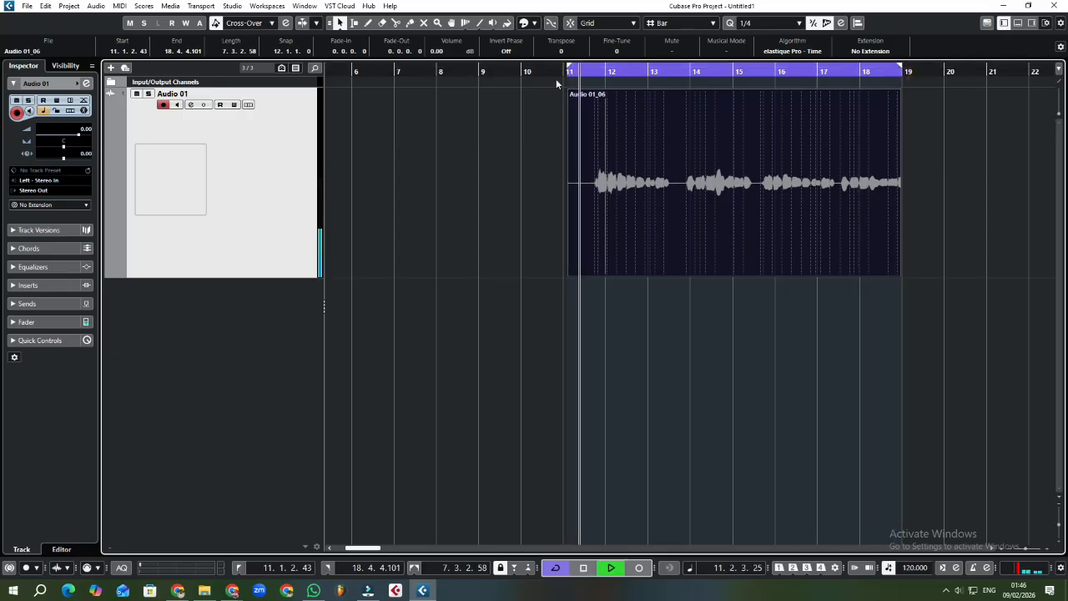
key(space)
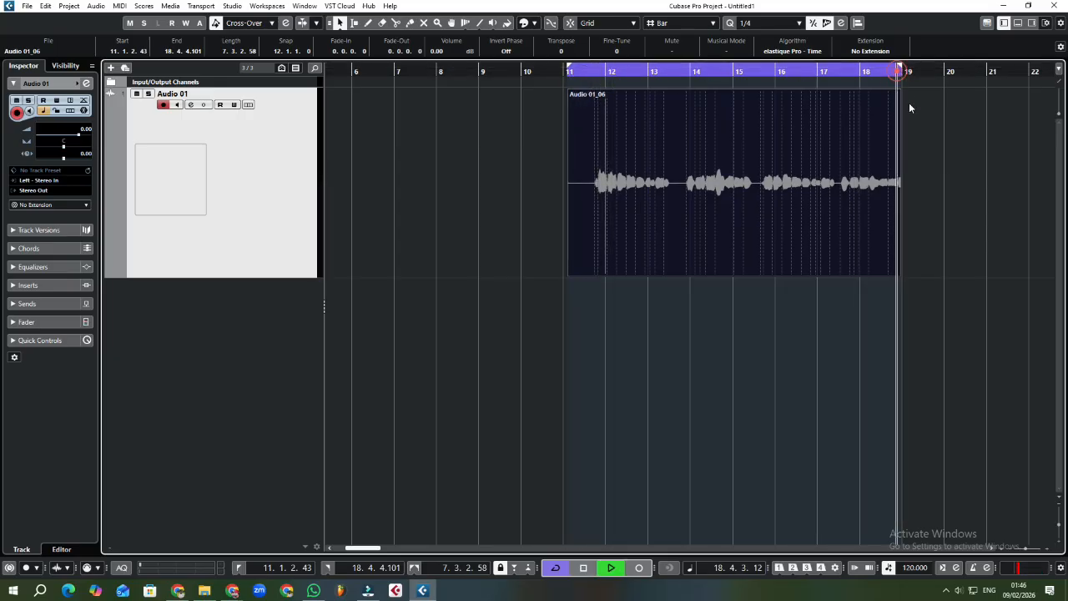
key(space)
key(space)
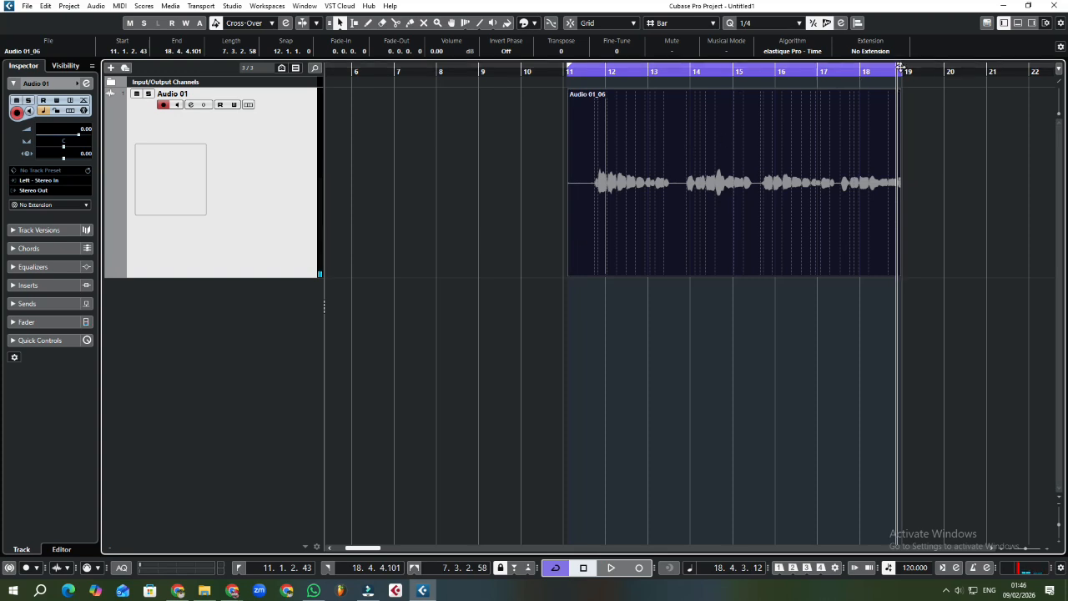
Deactivate cycle mode and place the project cursor at about 18.4.2, just before the take's end.
click(555, 568)
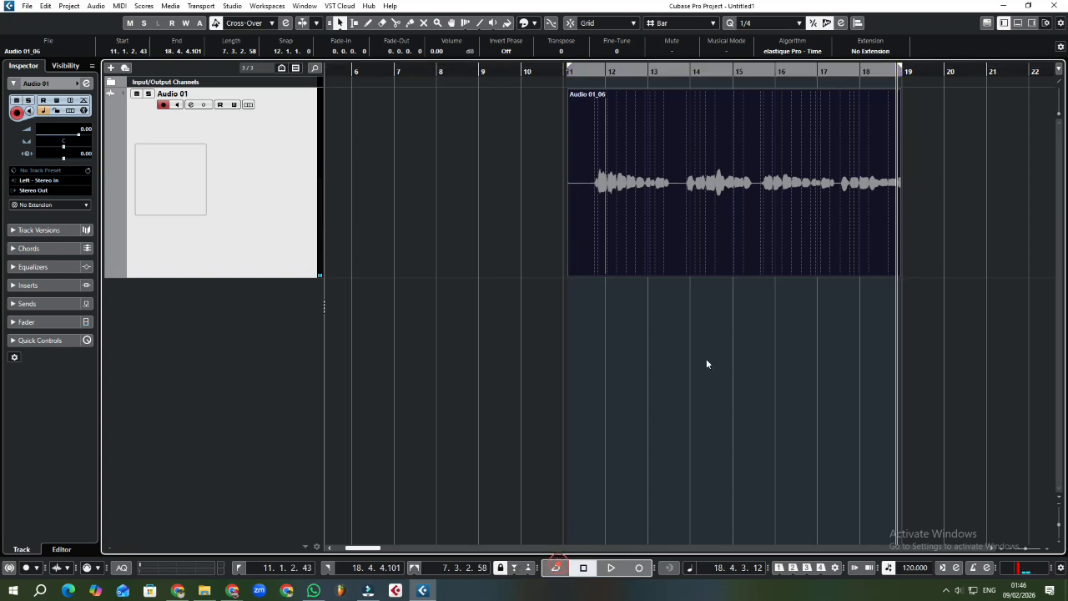
drag(912, 72, 905, 73)
click(888, 71)
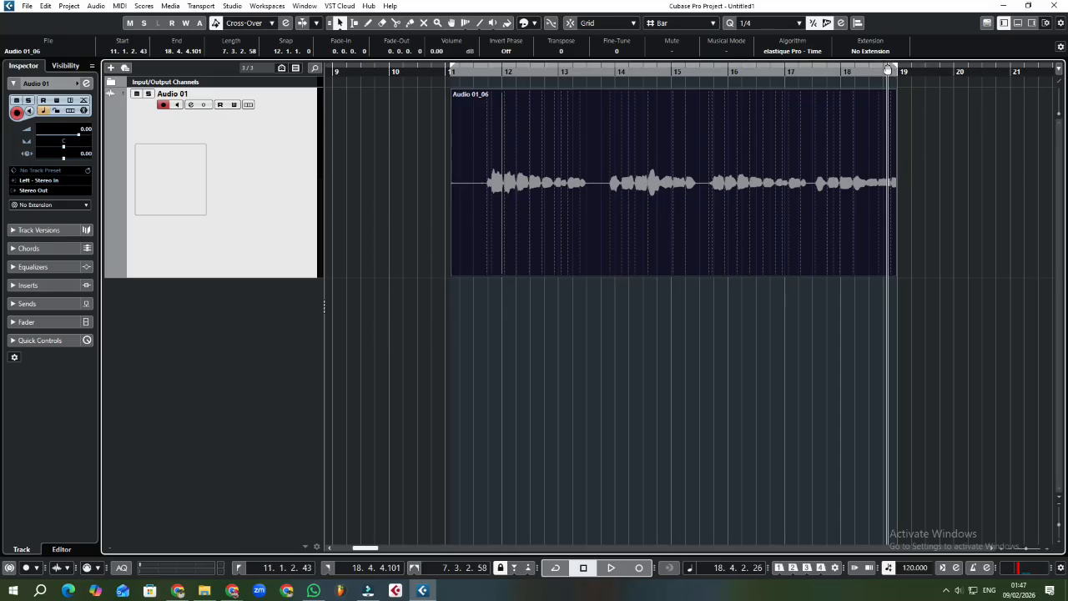
Rewind the project cursor to about 12.4 and demonstrate starting and stopping playback of the Audio 01 take three times.
key(KP_Subtract)
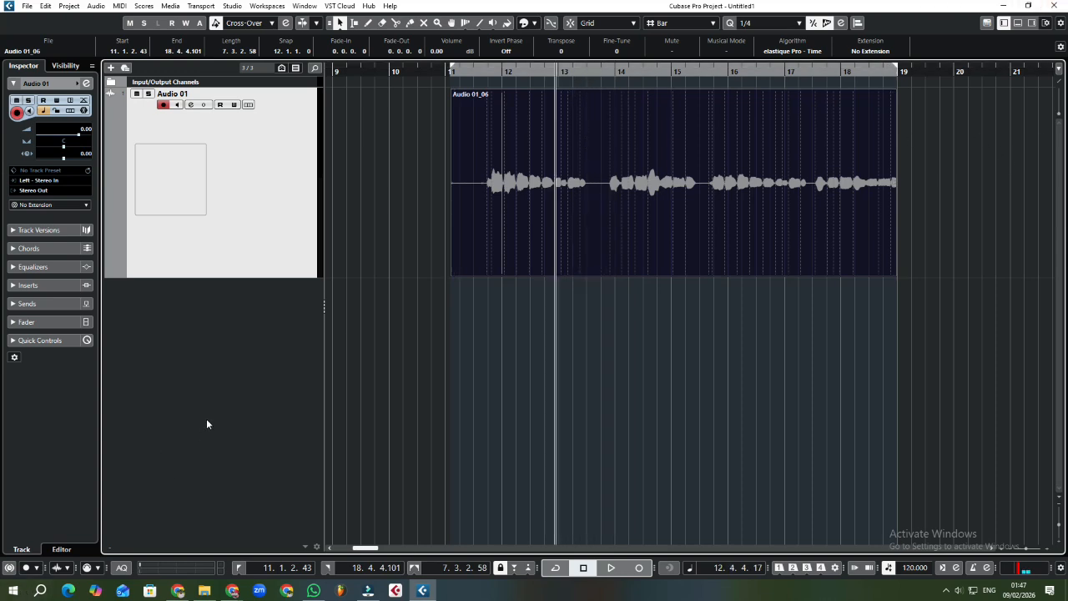
key(space)
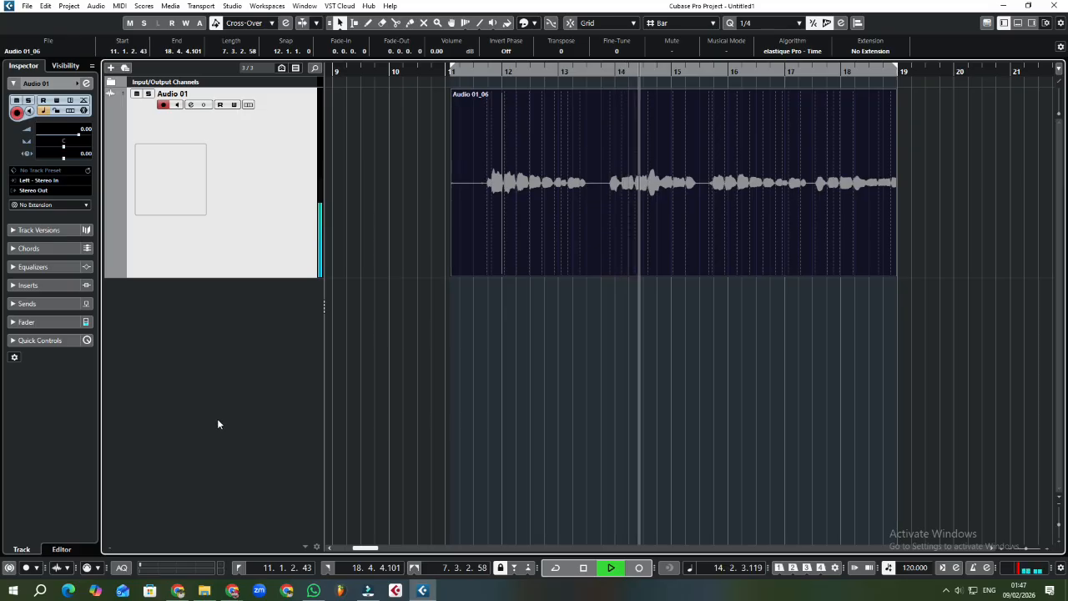
key(space)
key(space)
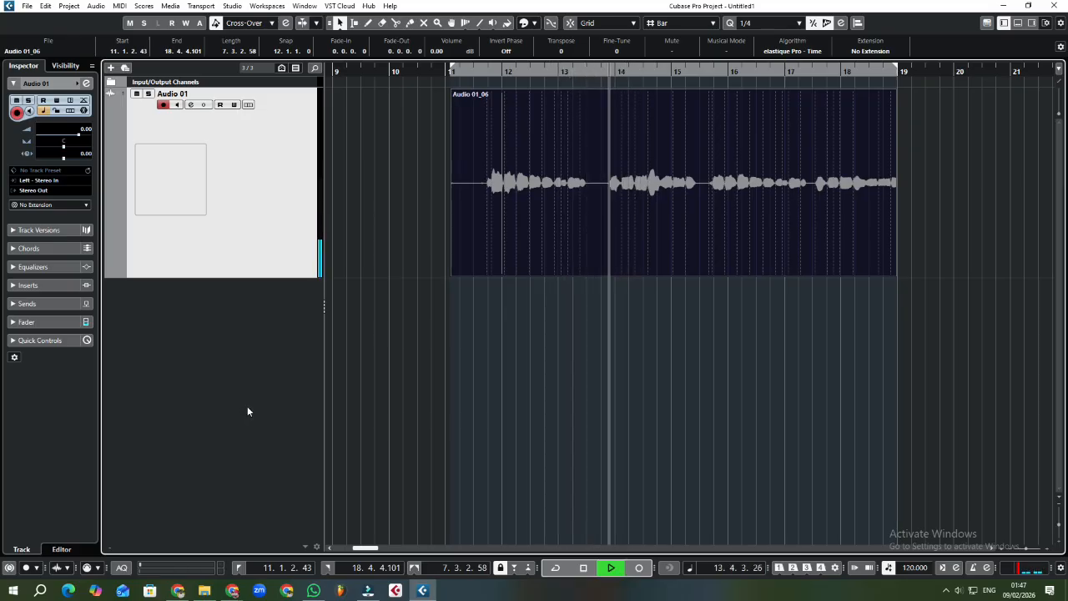
key(space)
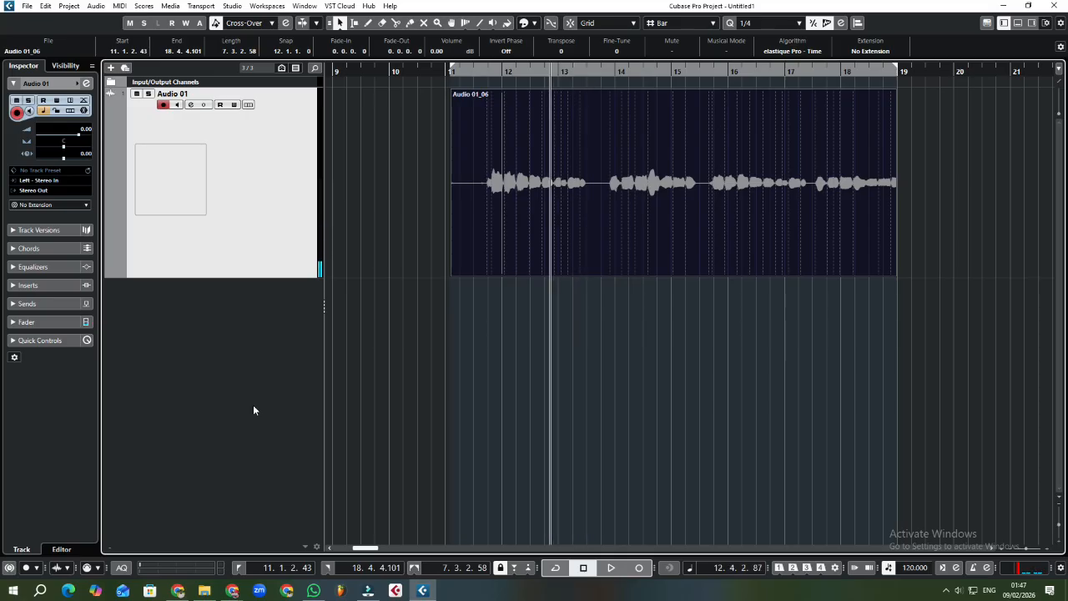
key(space)
key(space)
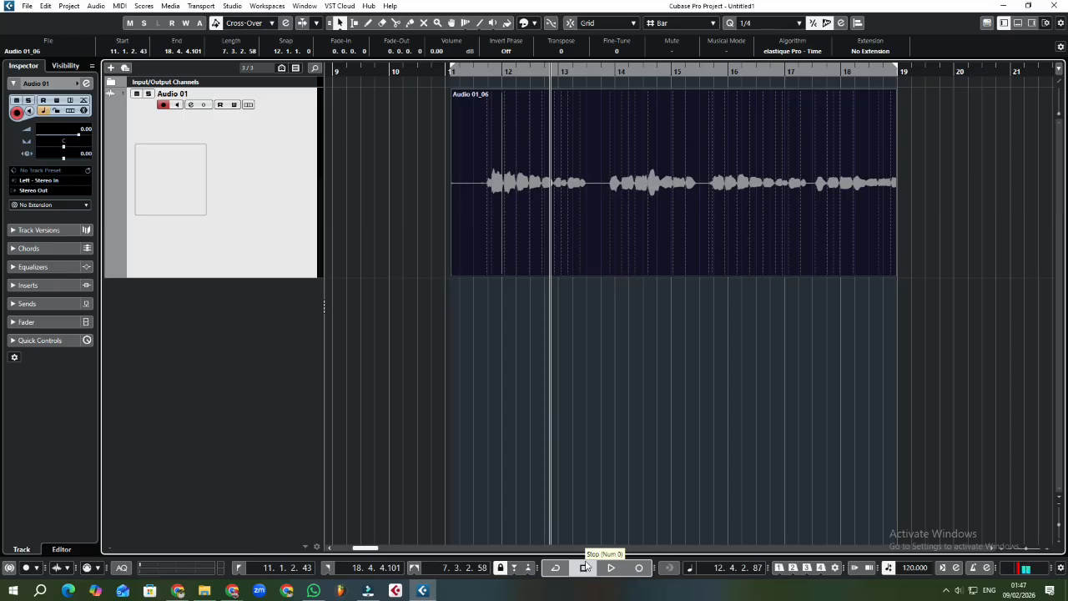
Place the project cursor at about 16.4.3 and demonstrate rewinding and fast-forwarding it back and forth across the take.
click(778, 72)
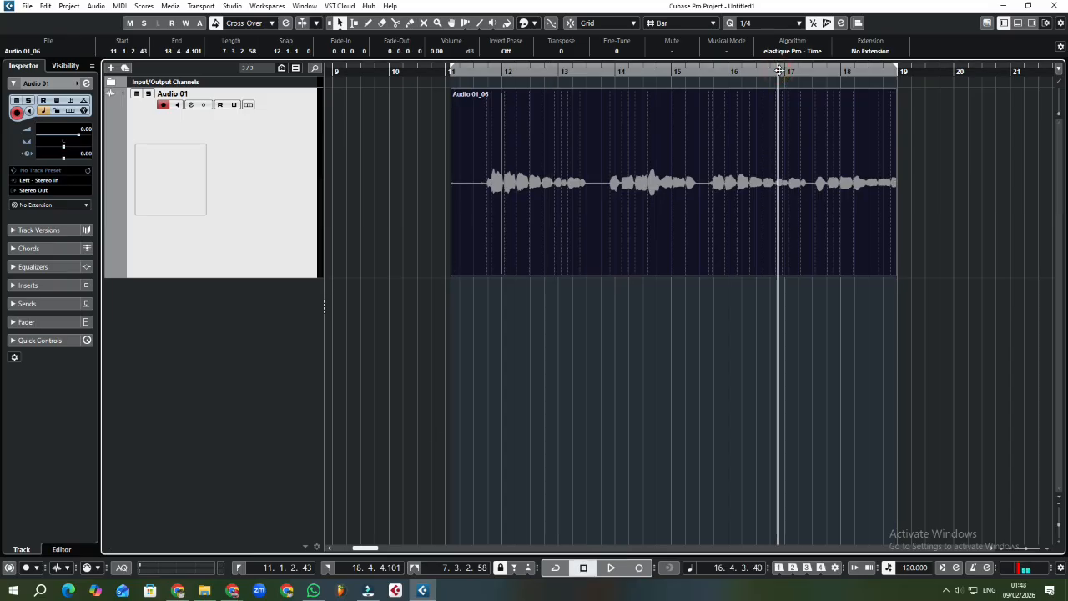
key(KP_Subtract)
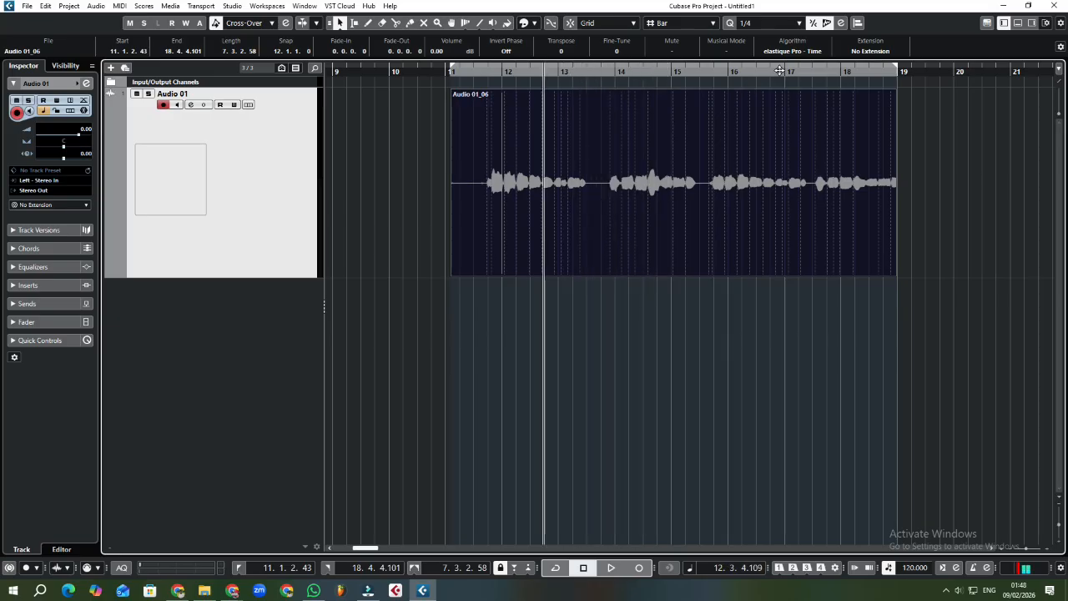
key(KP_Add)
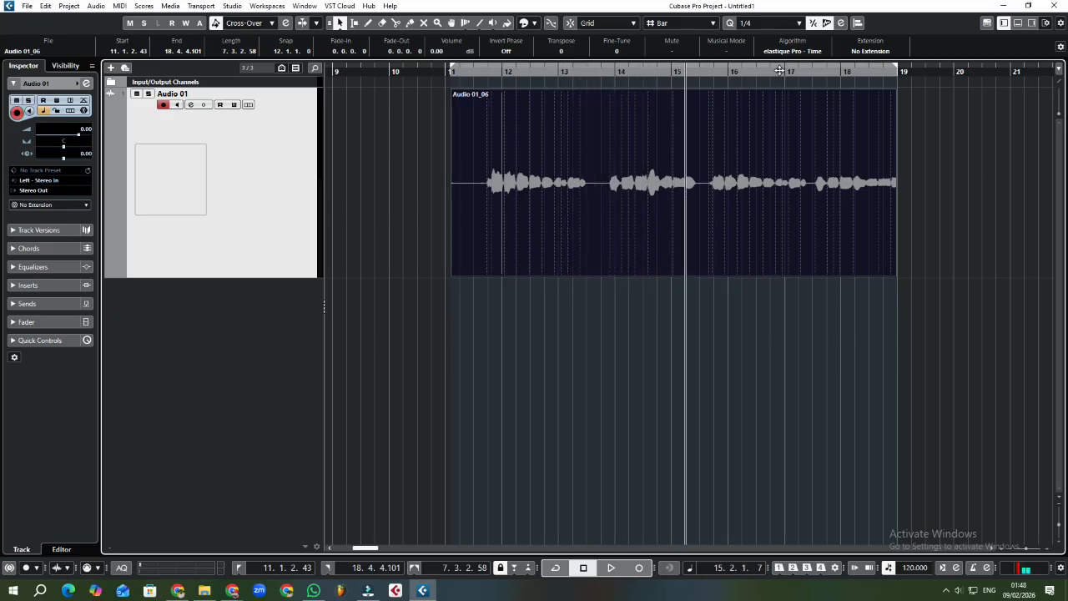
key(KP_Subtract)
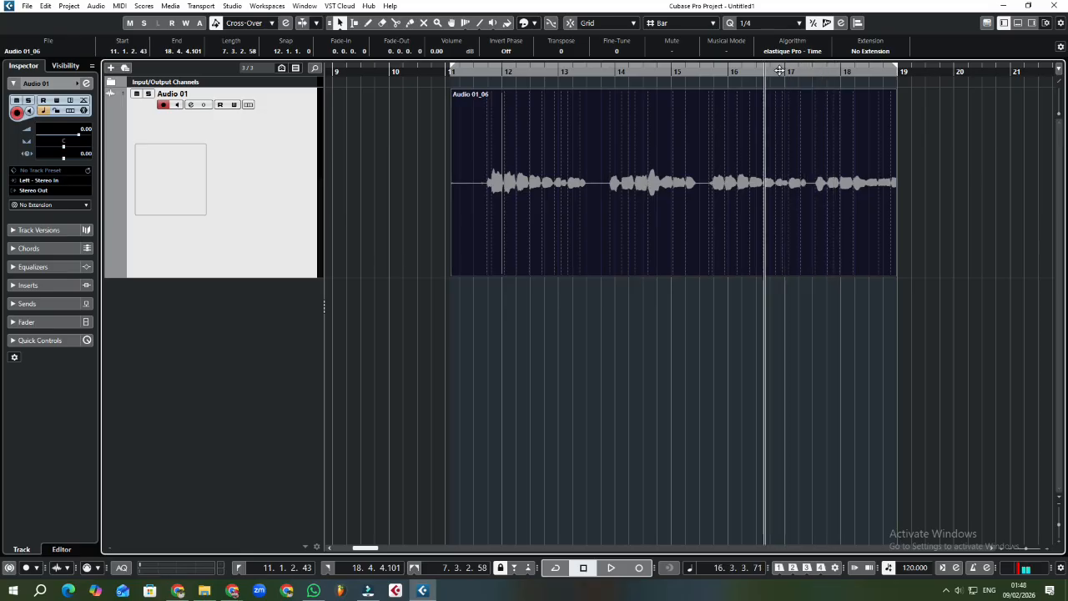
key(KP_Subtract)
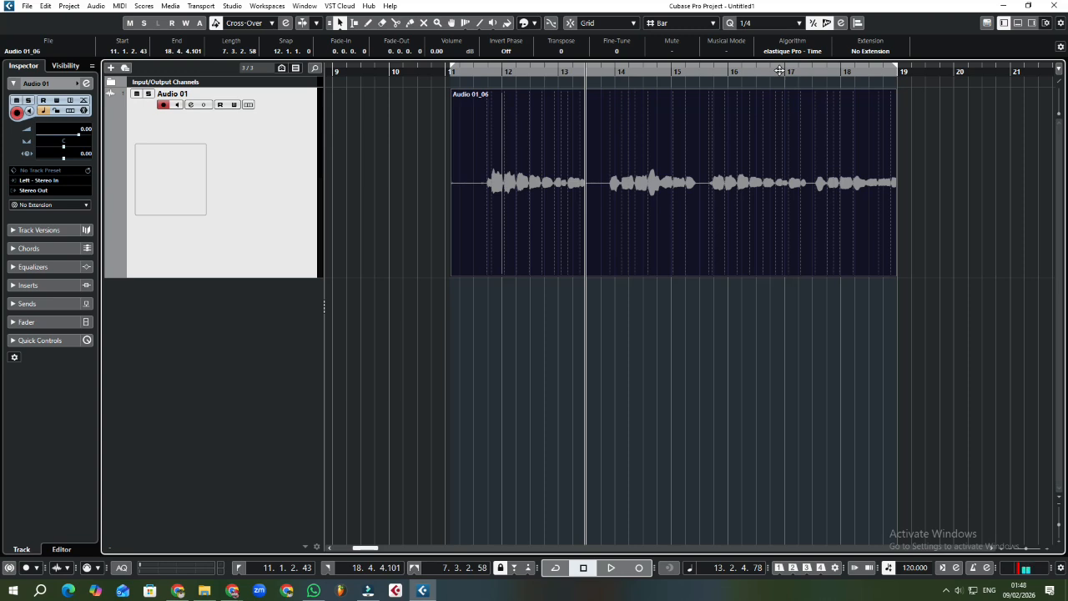
key(KP_Subtract)
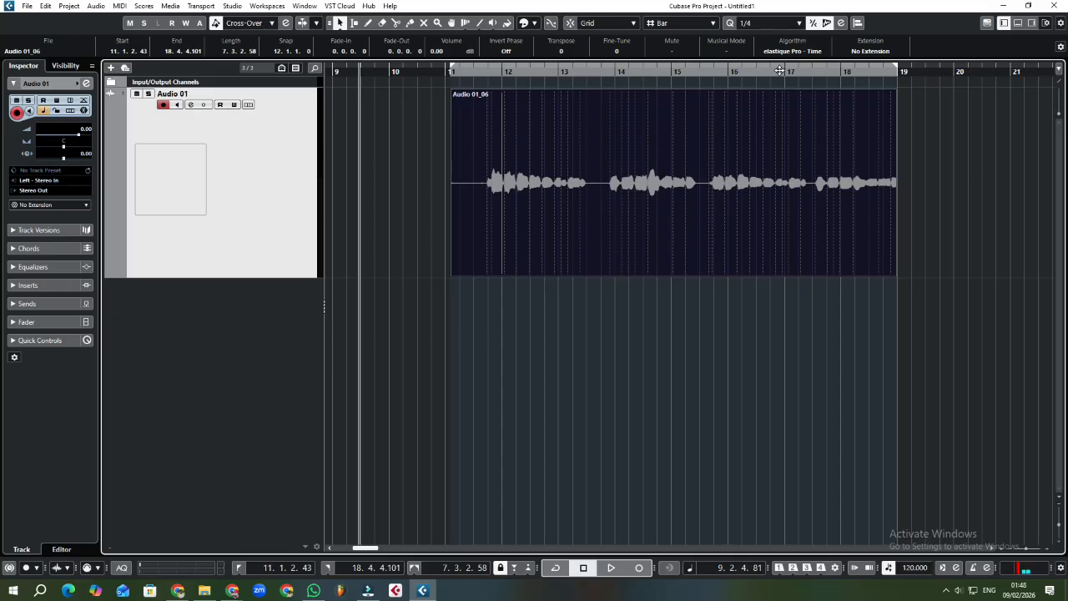
key(KP_Add)
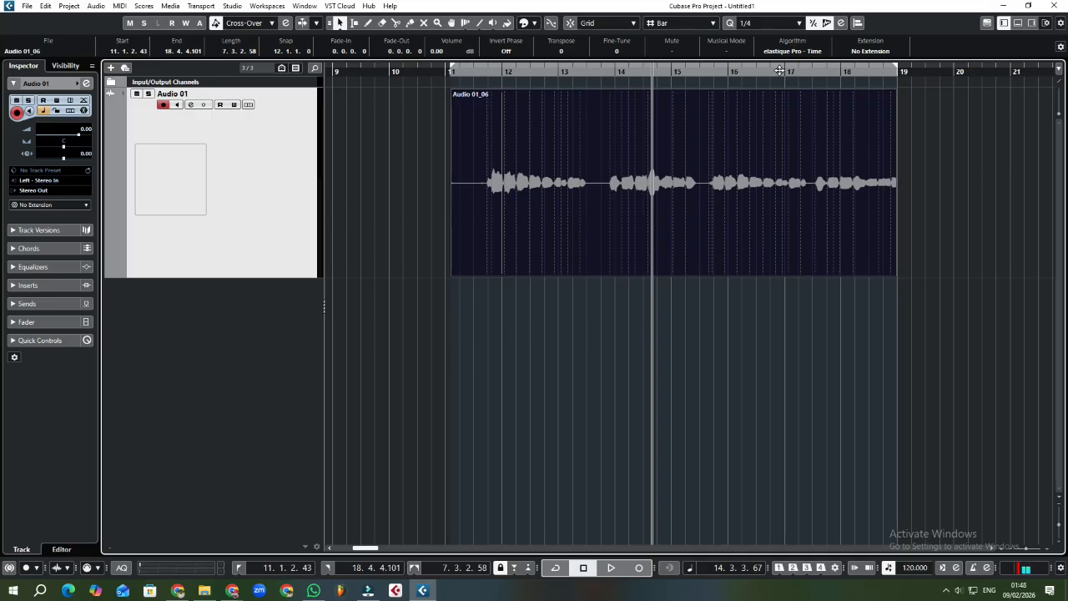
key(KP_Add)
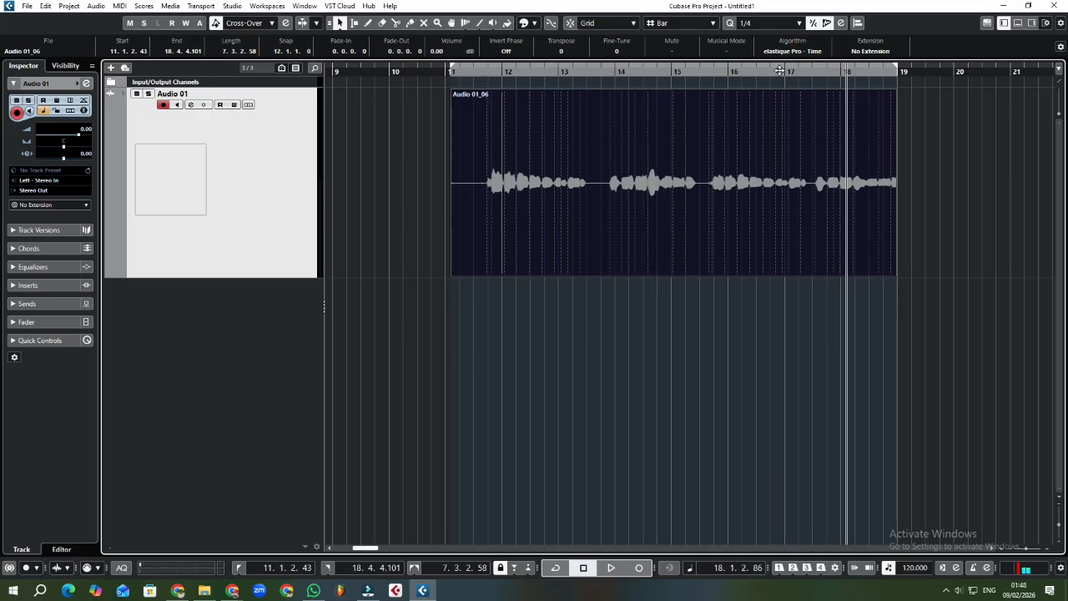
key(KP_Subtract)
key(KP_Add)
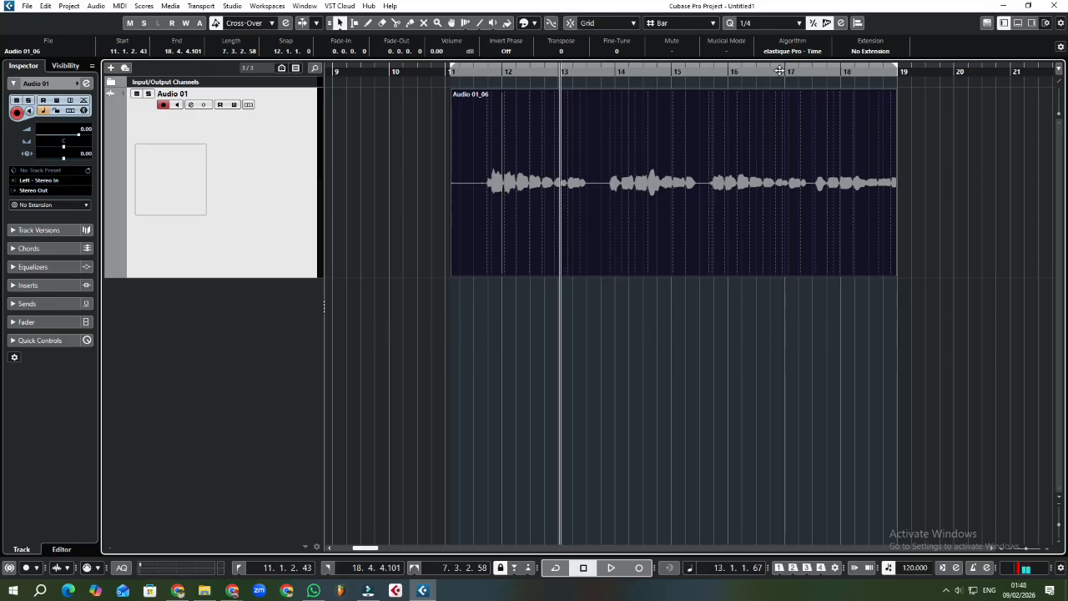
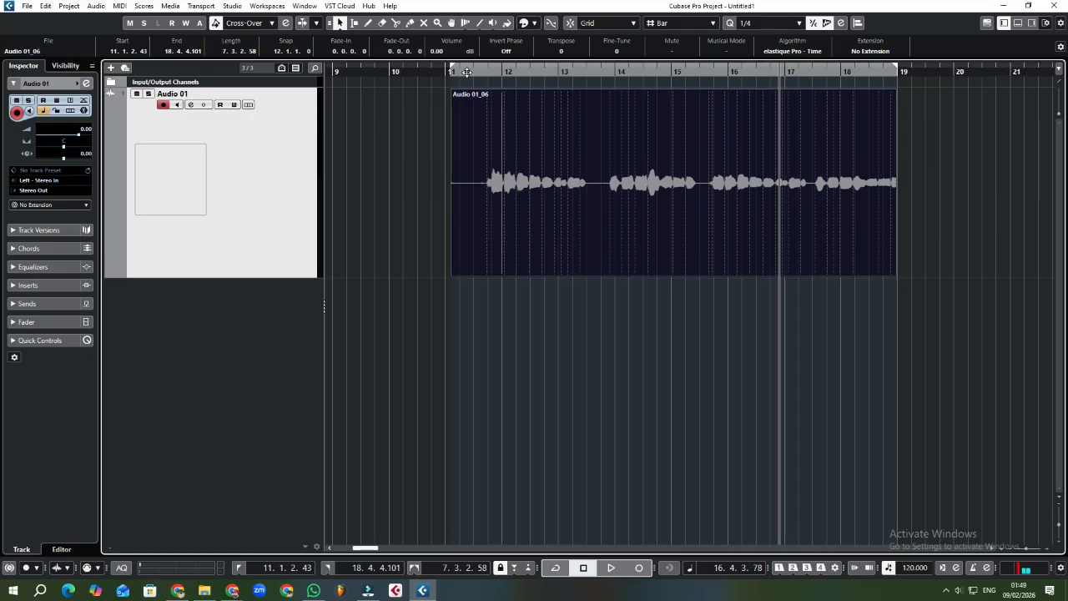
Move the project cursor to the start of the Audio 01 take and jump it repeatedly between the take's start and end.
click(461, 75)
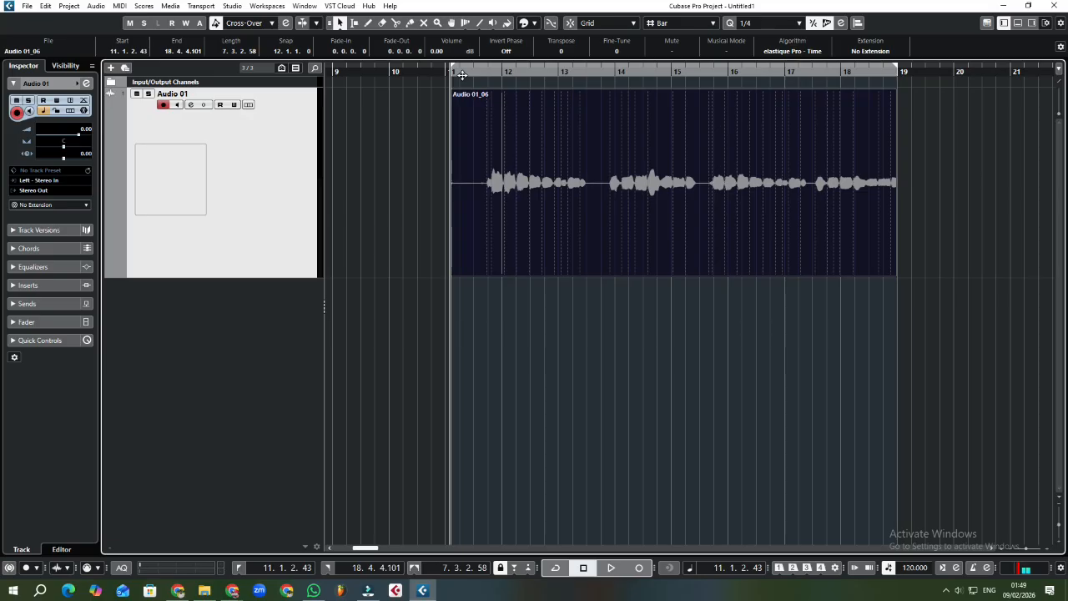
key(n)
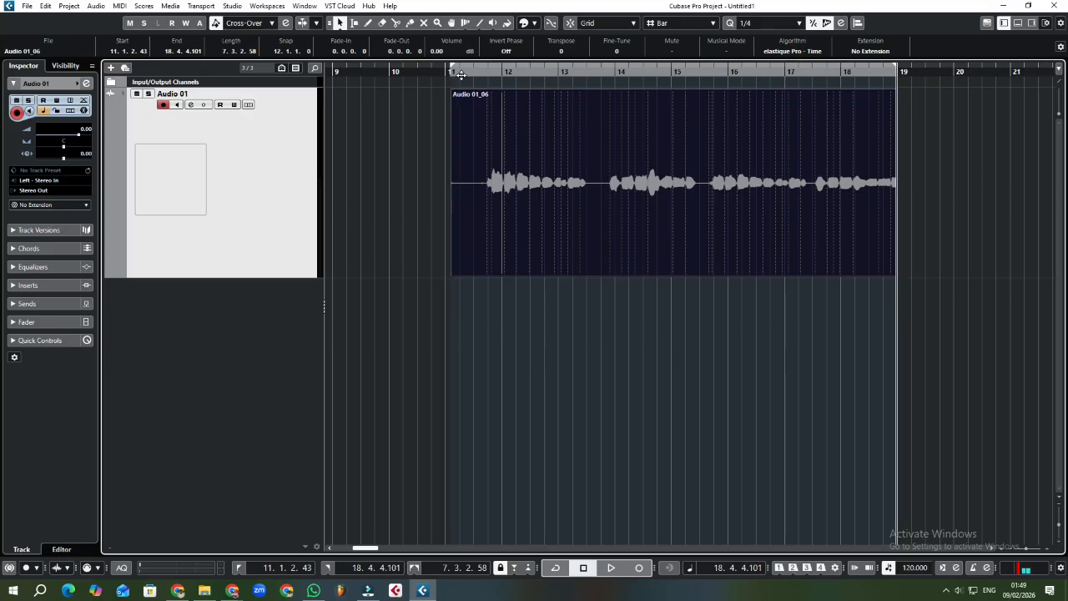
key(b)
key(n)
key(b)
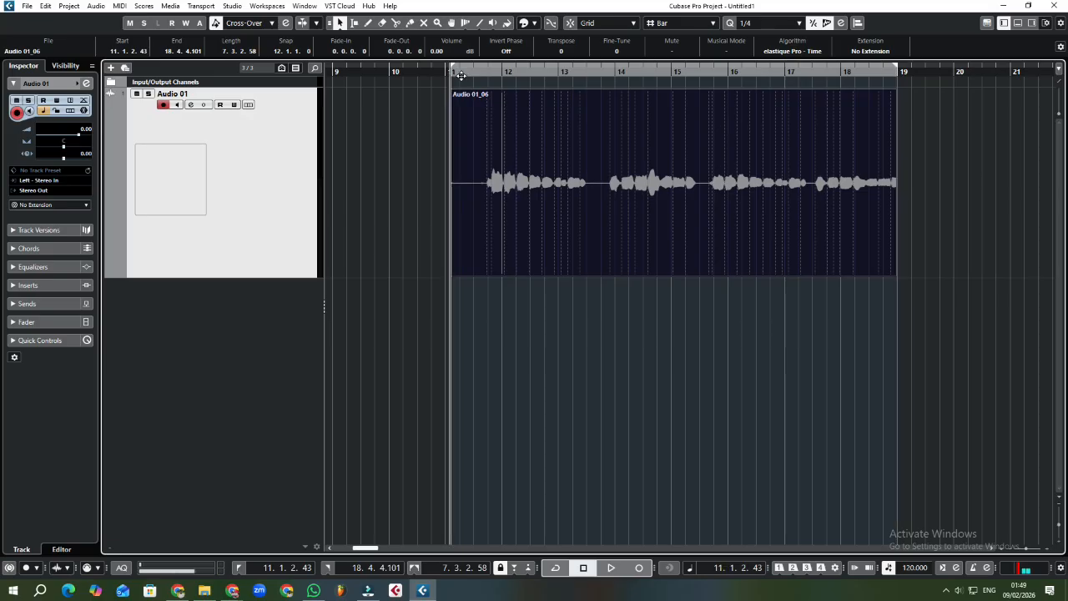
key(n)
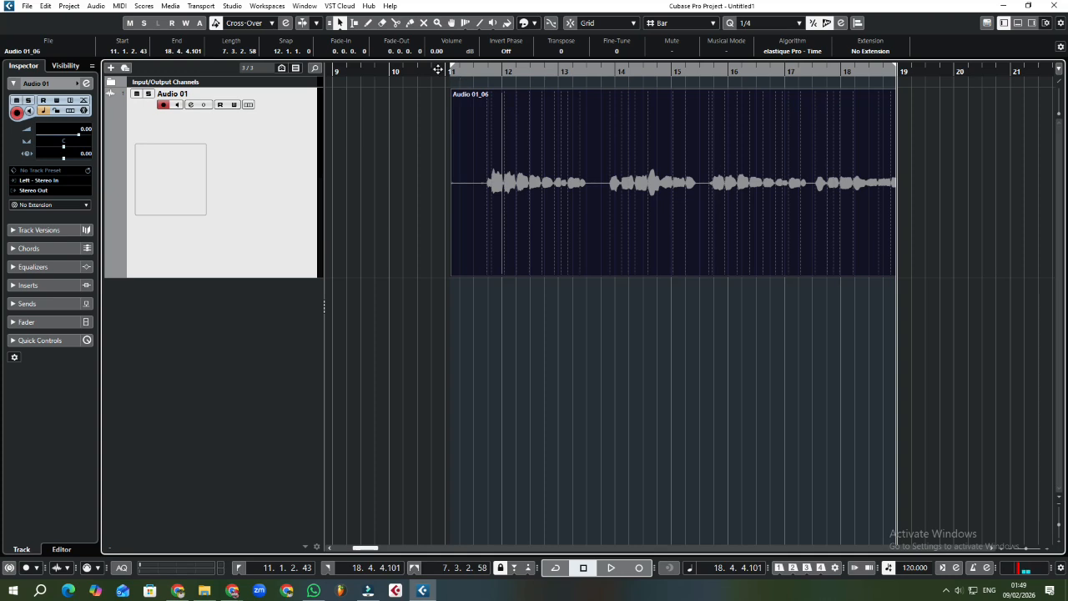
key(b)
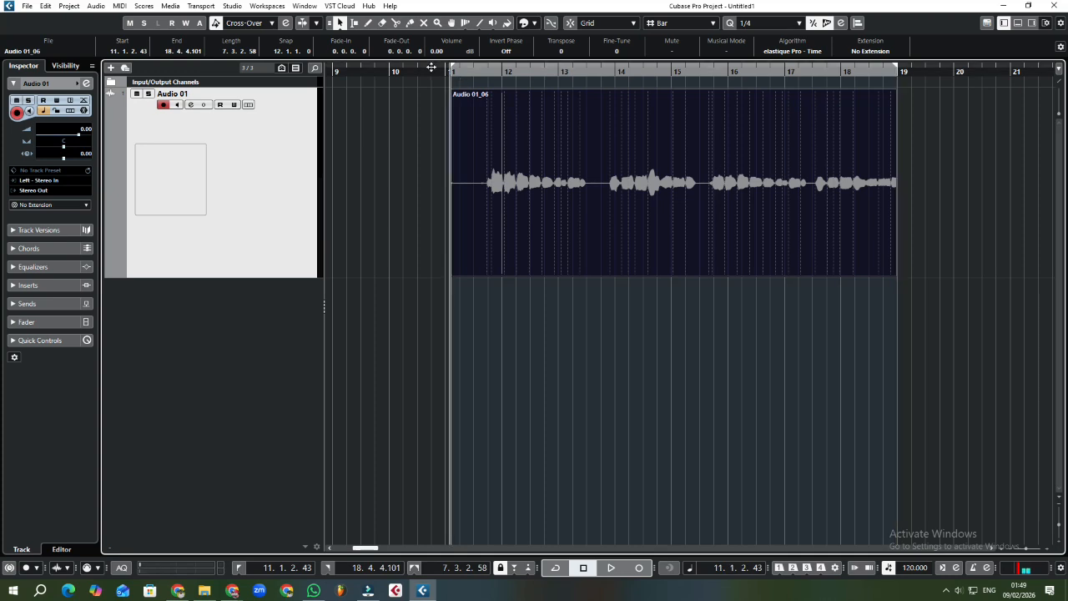
key(n)
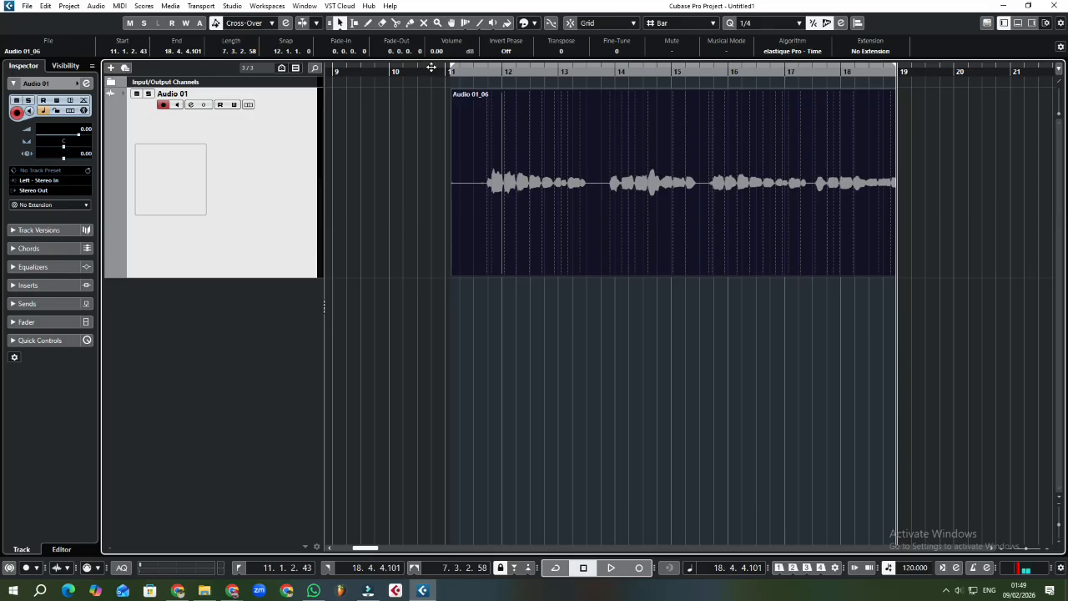
Return the project cursor to the left locator with nothing selected, and demonstrate enclosing the Audio 01 take in a selection and deselecting it.
click(659, 298)
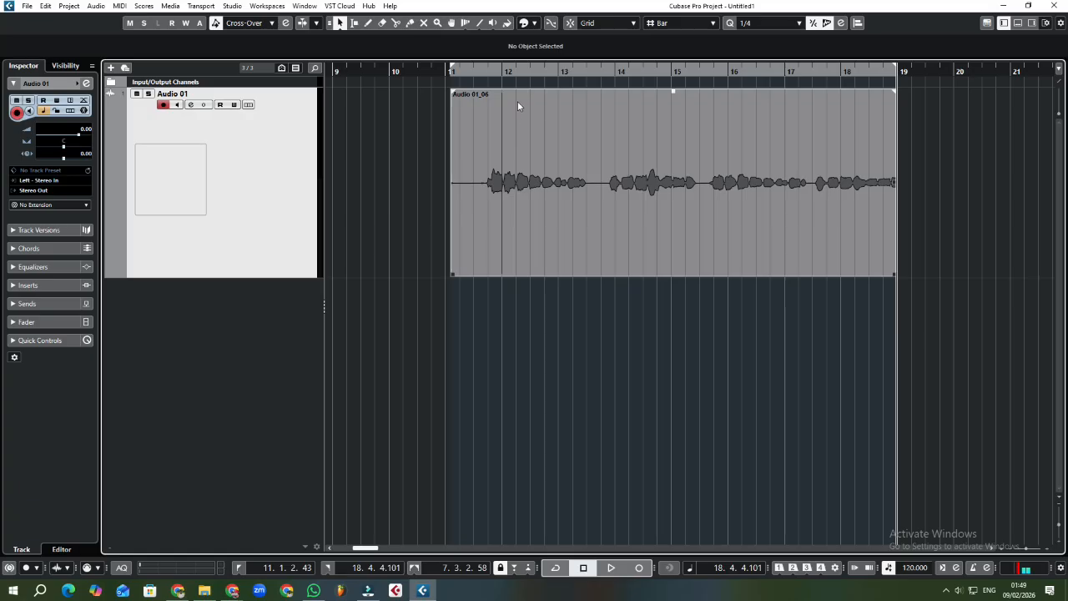
key(KP_1)
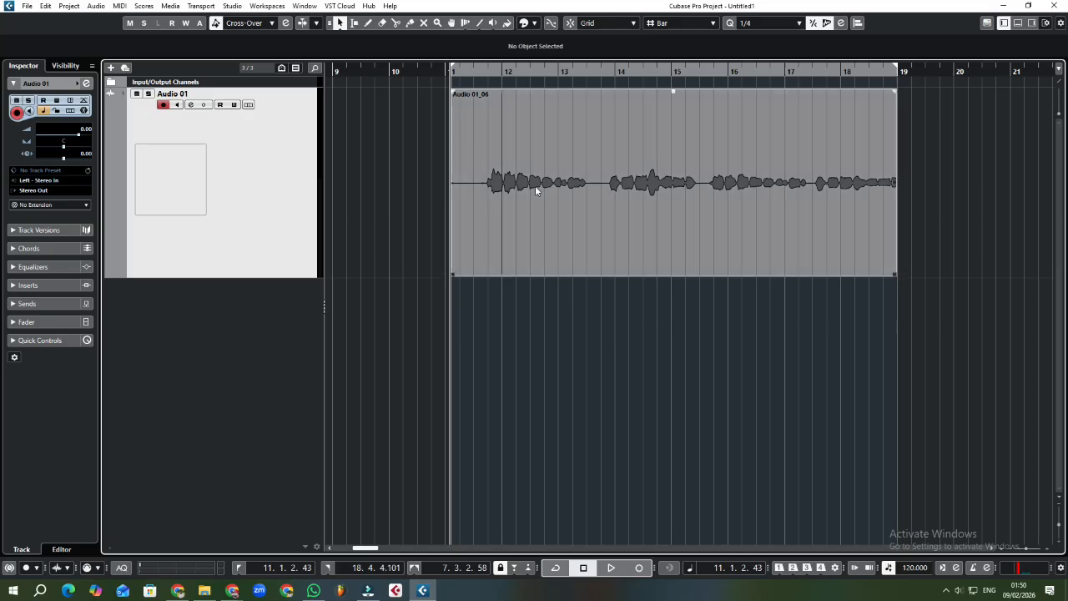
click(941, 265)
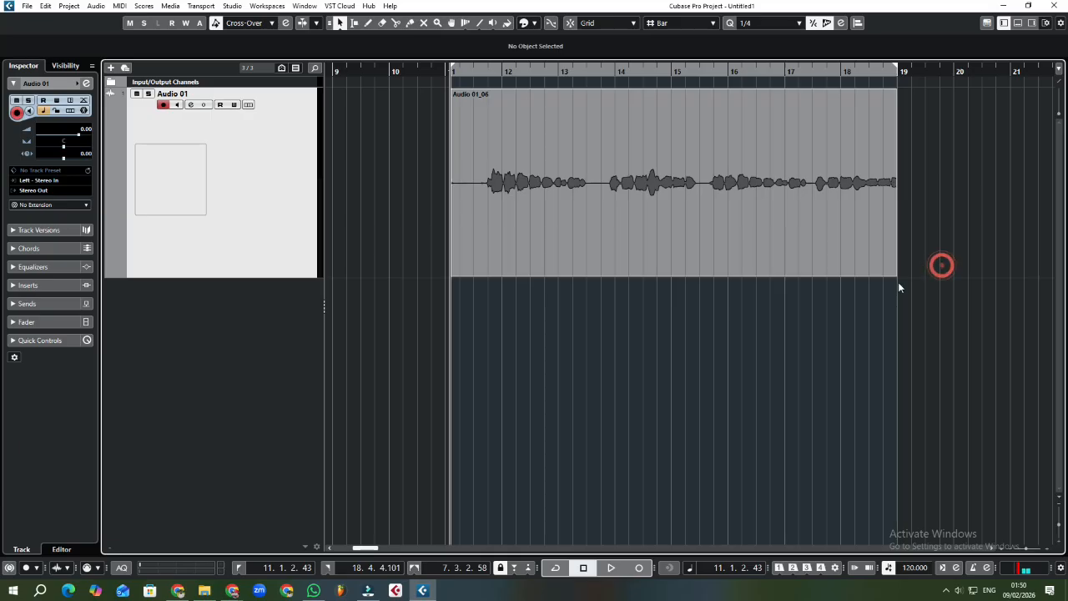
click(839, 382)
drag(945, 228, 404, 160)
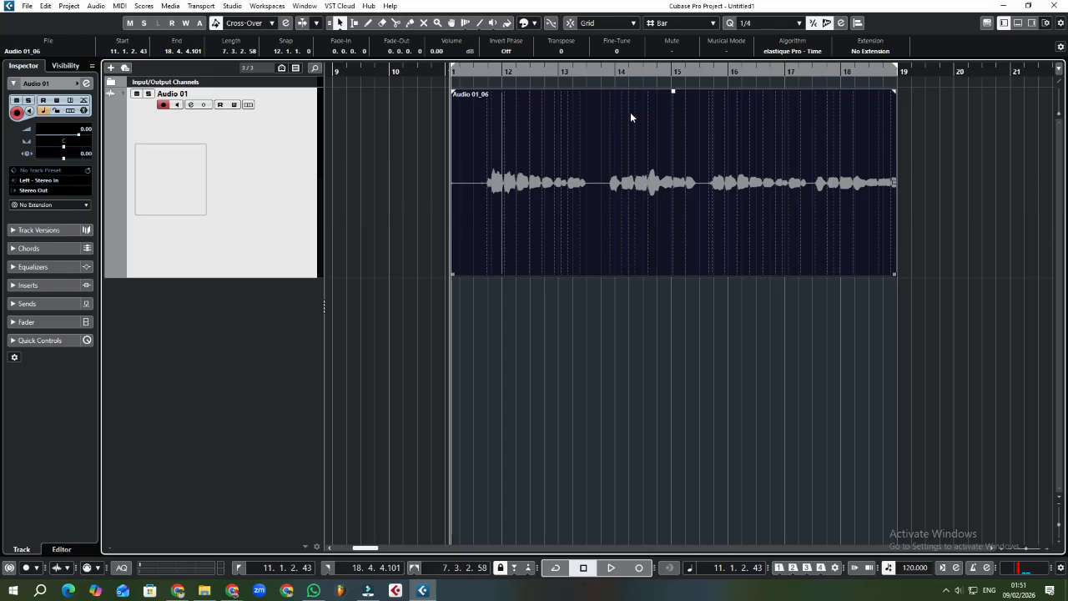
click(703, 373)
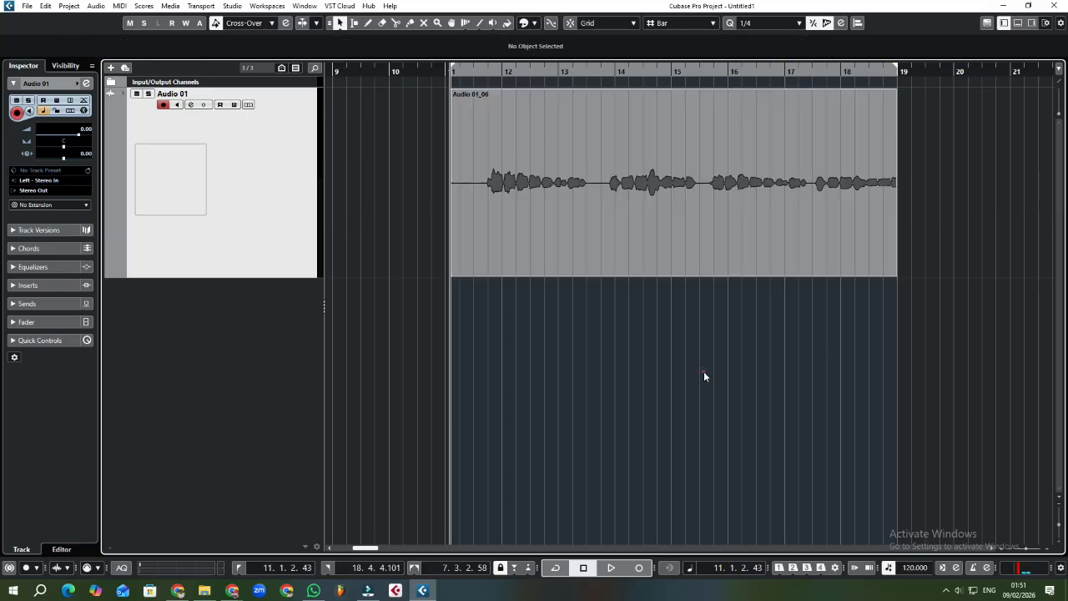
click(655, 73)
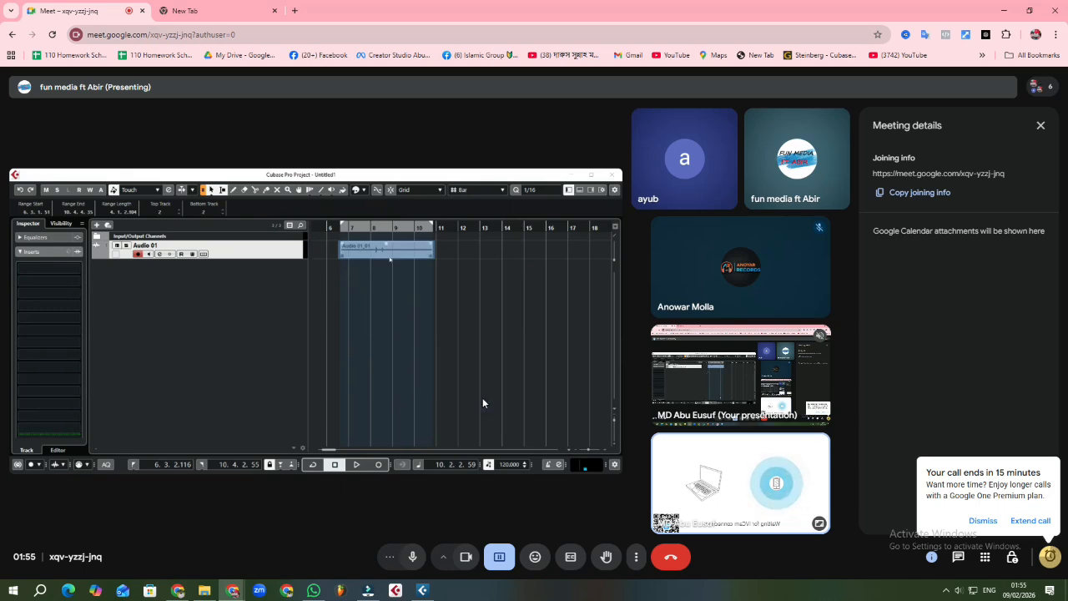
Switch to the Google Meet call, close the meeting details, and watch the participant's shared Cubase project during the cycle playback exercise.
click(1038, 128)
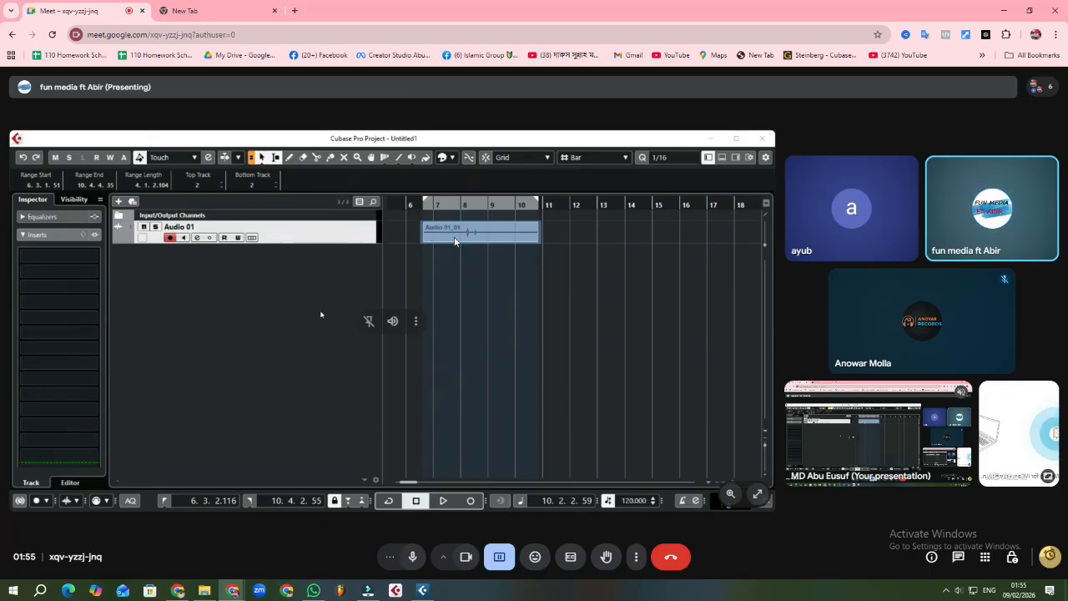
click(390, 502)
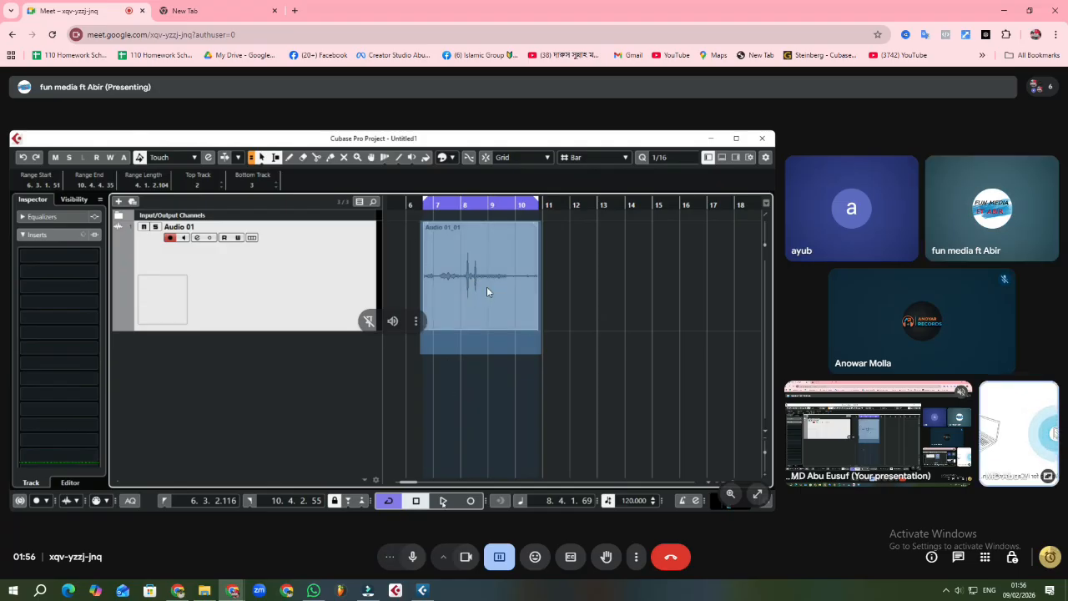
key(space)
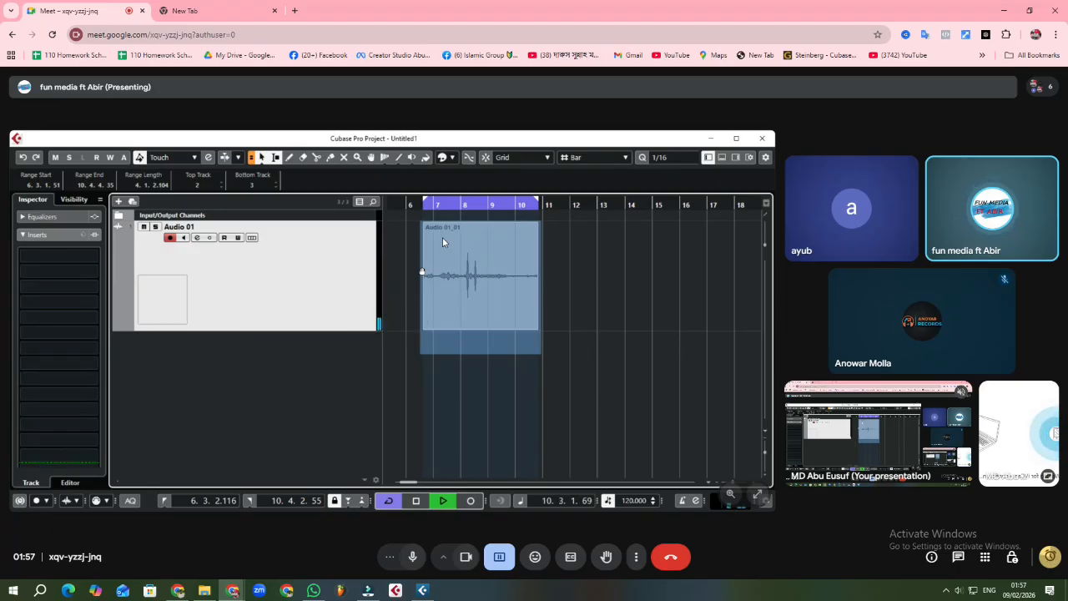
click(931, 557)
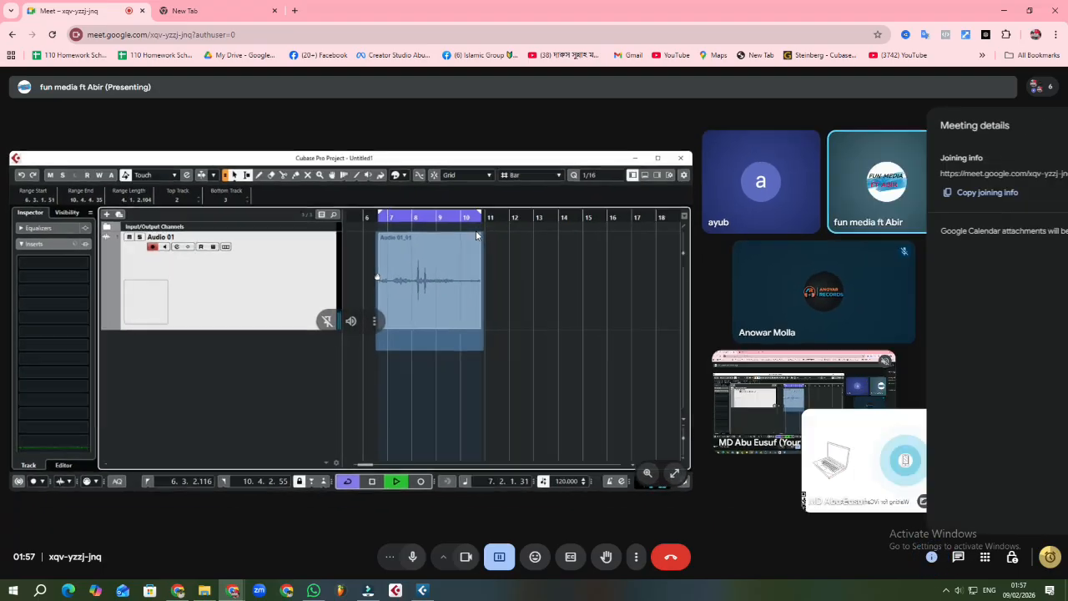
mouse_move(1039, 87)
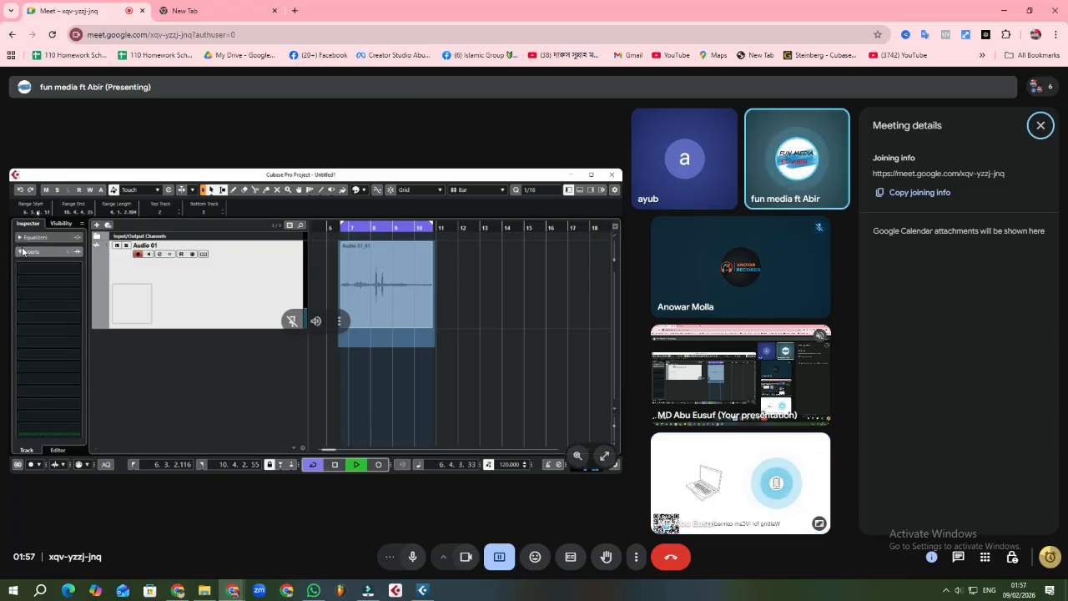
click(1041, 125)
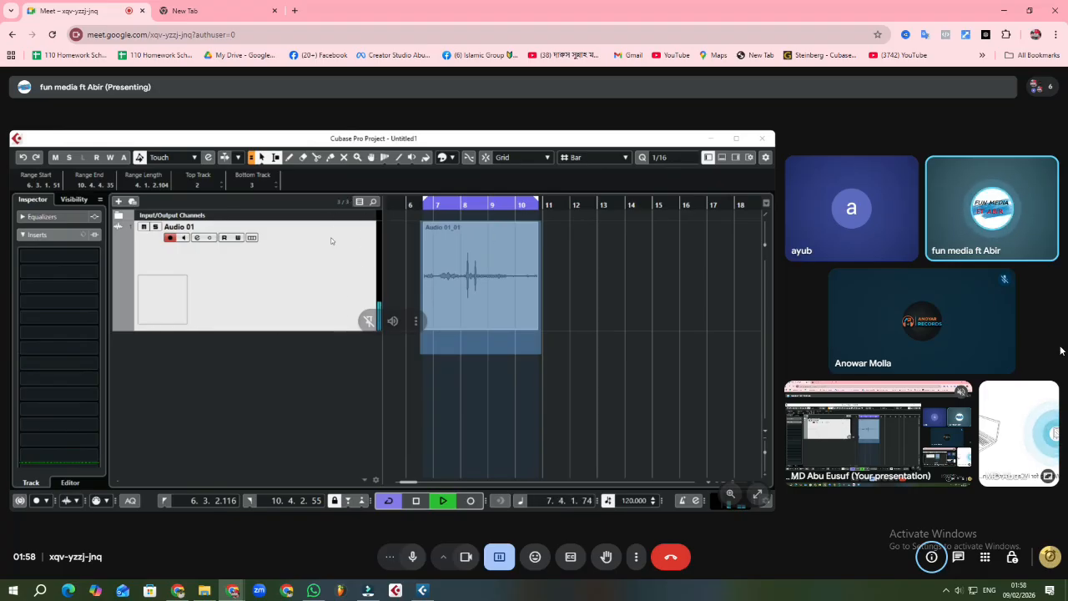
double_click(912, 16)
drag(911, 21, 841, 15)
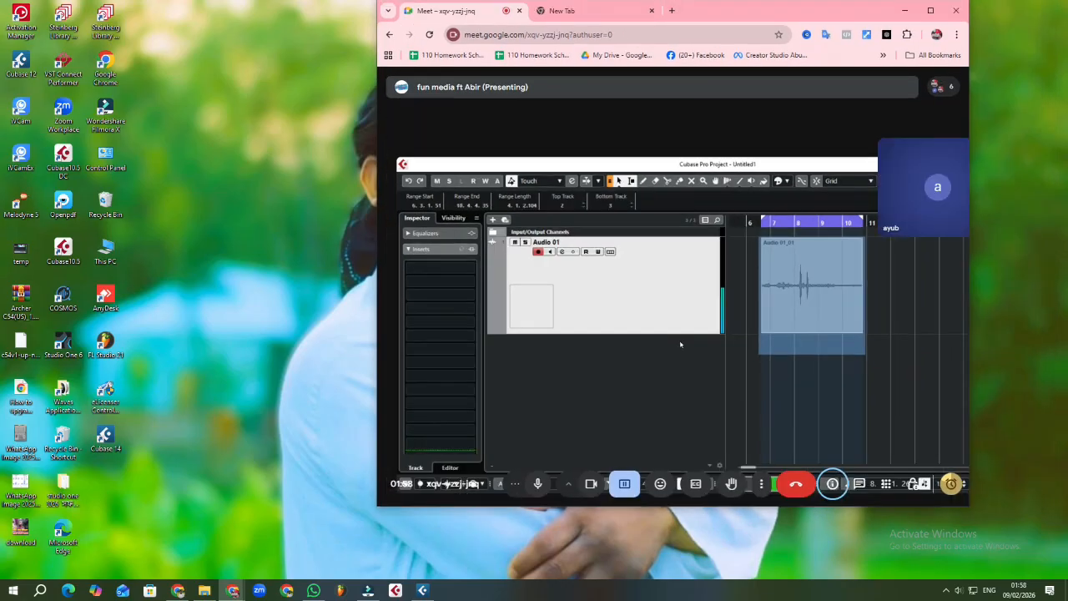
click(931, 7)
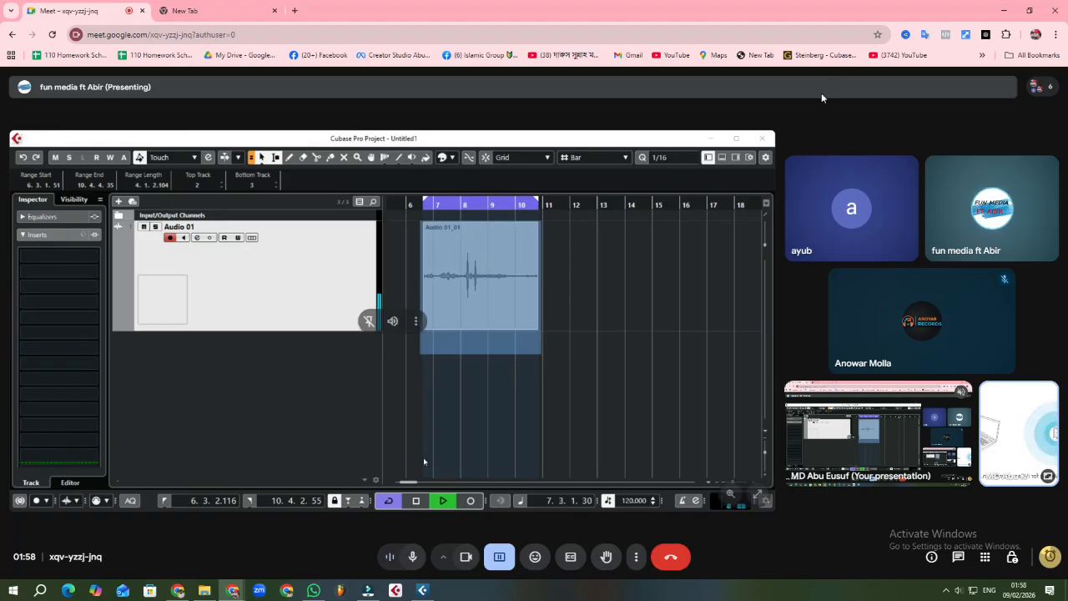
Switch from the Meet call to the Cubase project, open Preferences and examine the category list with the Transport settings.
drag(875, 10, 216, 41)
key(alt+Tab)
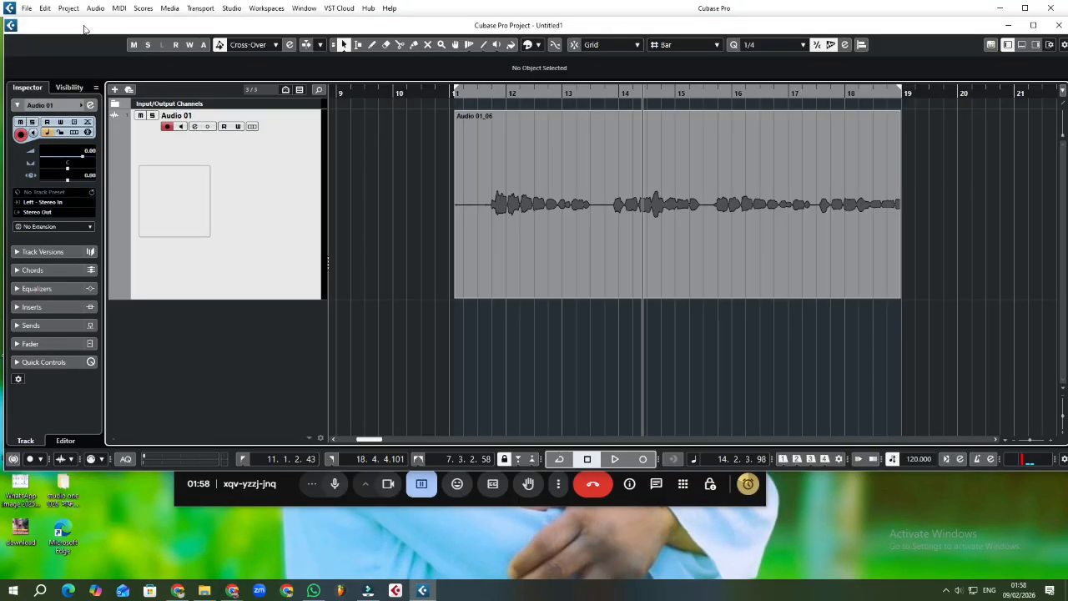
click(45, 7)
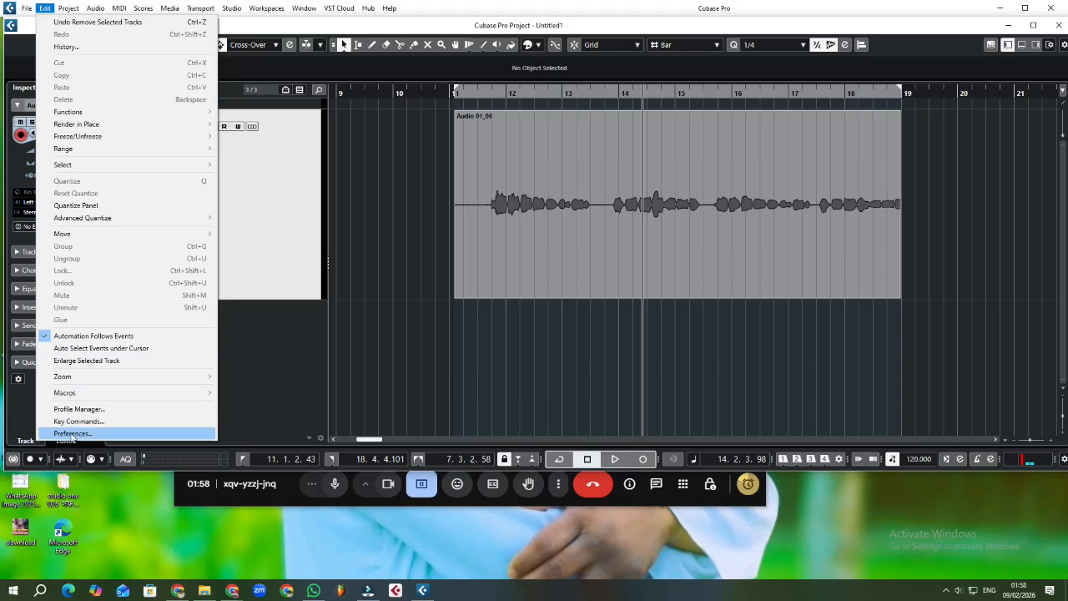
click(72, 434)
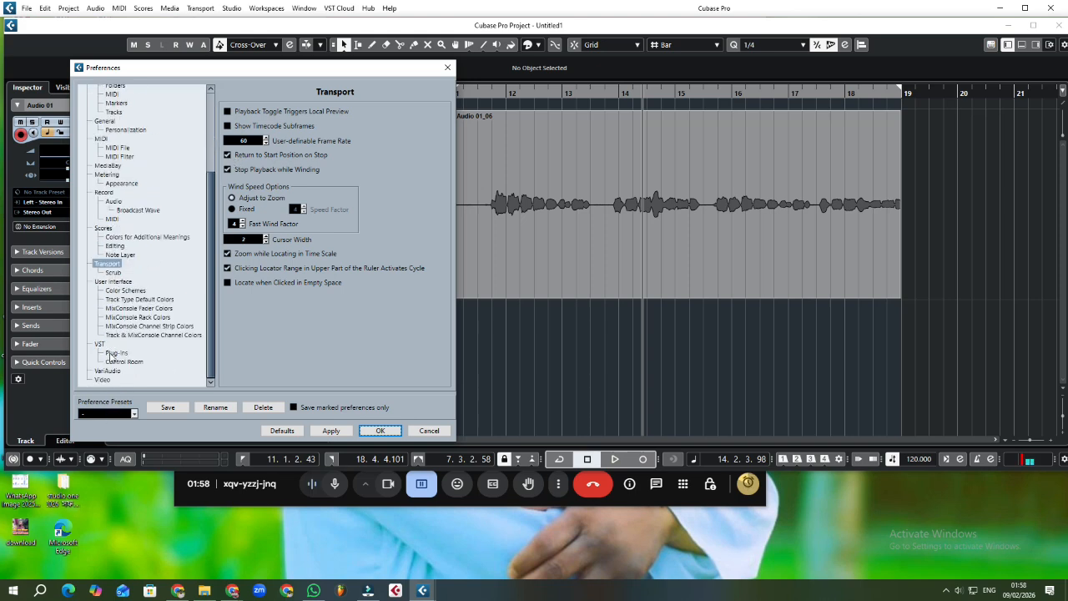
scroll(110, 358, down, 3)
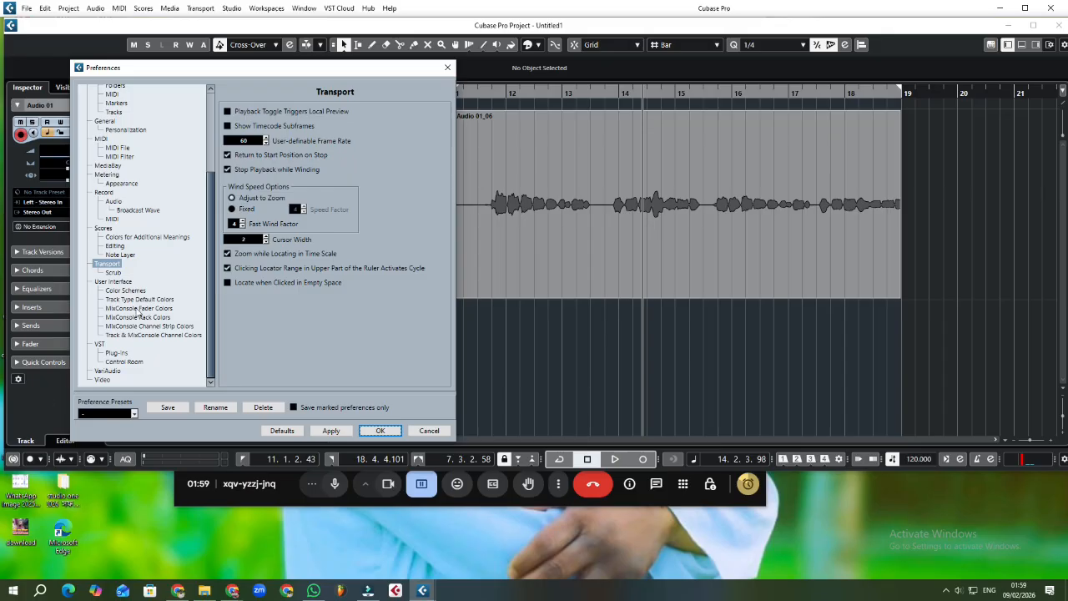
scroll(137, 310, up, 5)
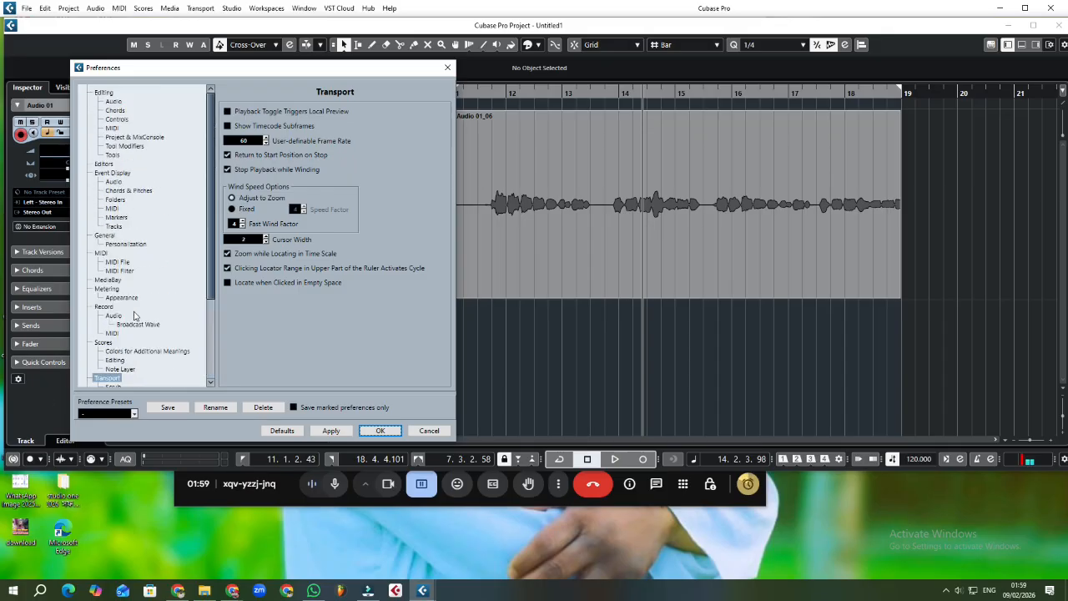
scroll(135, 316, down, 5)
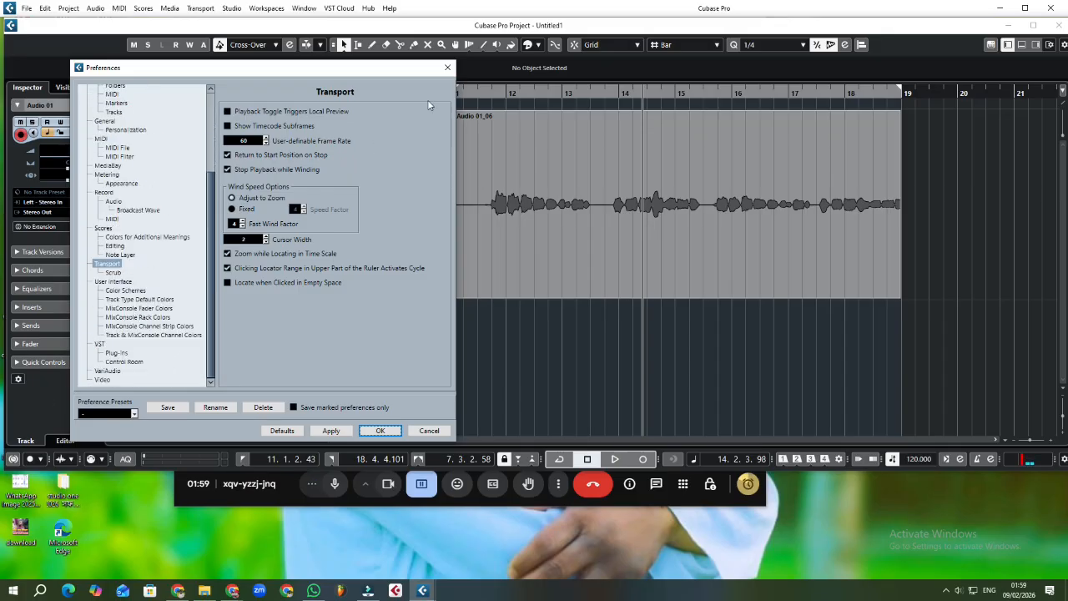
Bring the Meet call window forward in Chrome and move it low on the desktop, leaving the Transport preferences uncovered.
click(234, 591)
click(275, 514)
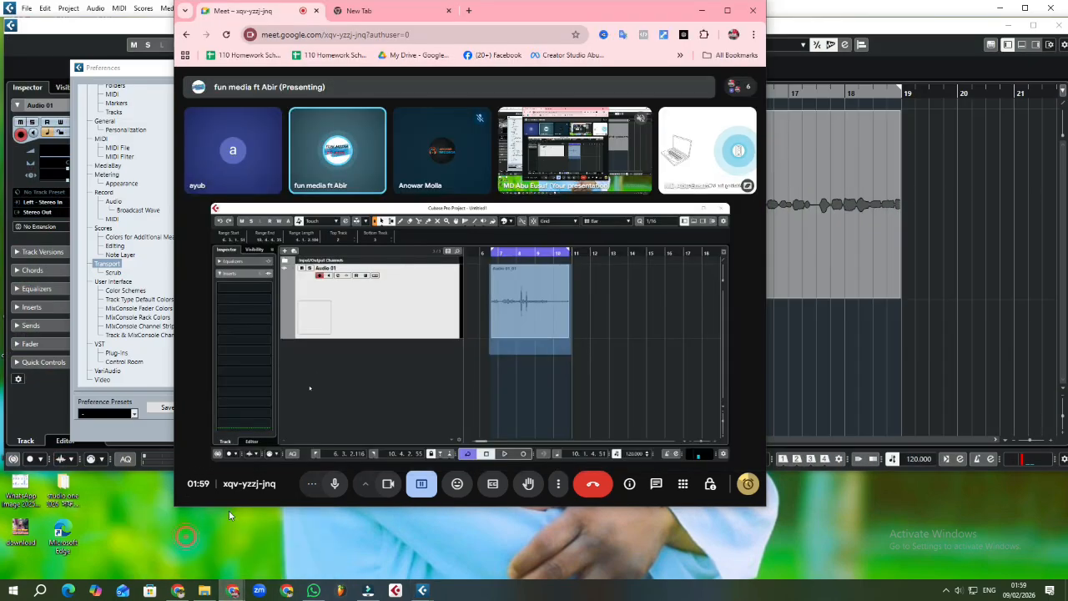
drag(638, 16, 609, 63)
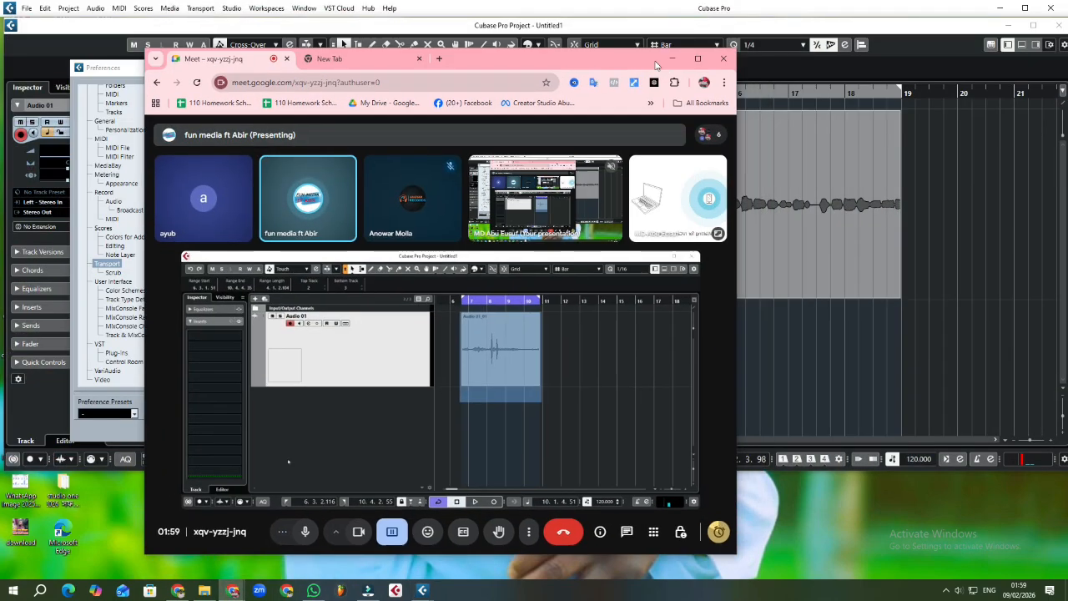
click(700, 57)
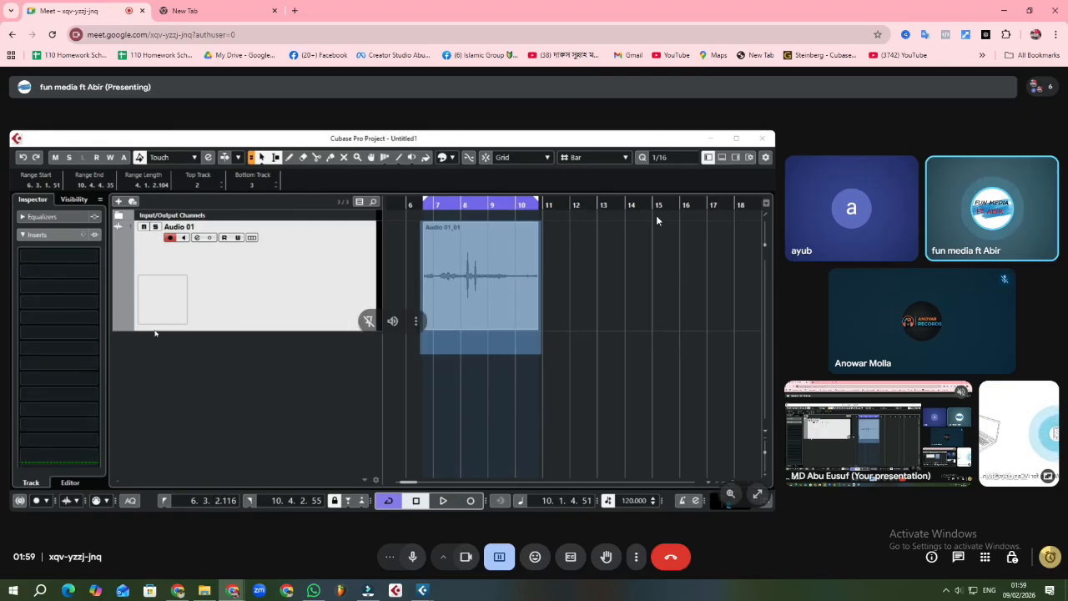
drag(880, 17, 884, 135)
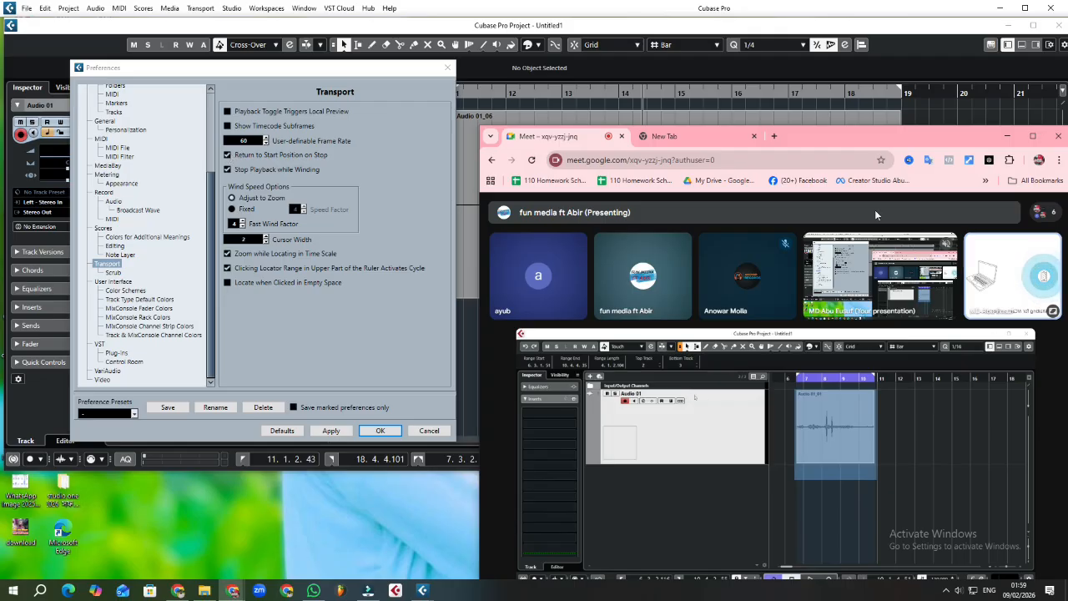
drag(928, 141, 477, 364)
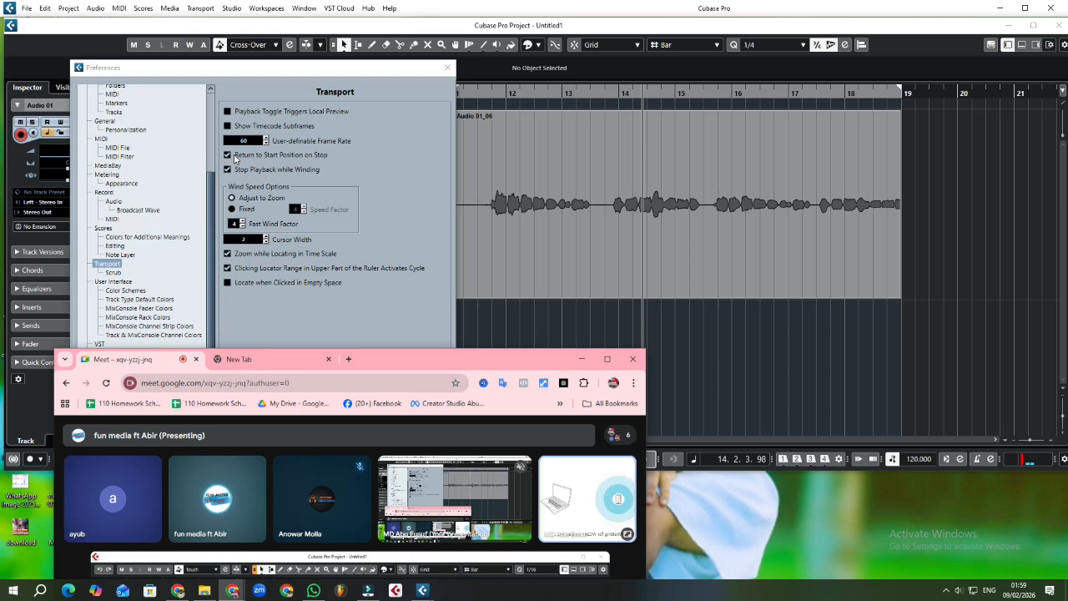
Move the Preferences dialog aside, accept it, and briefly play and stop the Cubase project.
drag(404, 74, 364, 121)
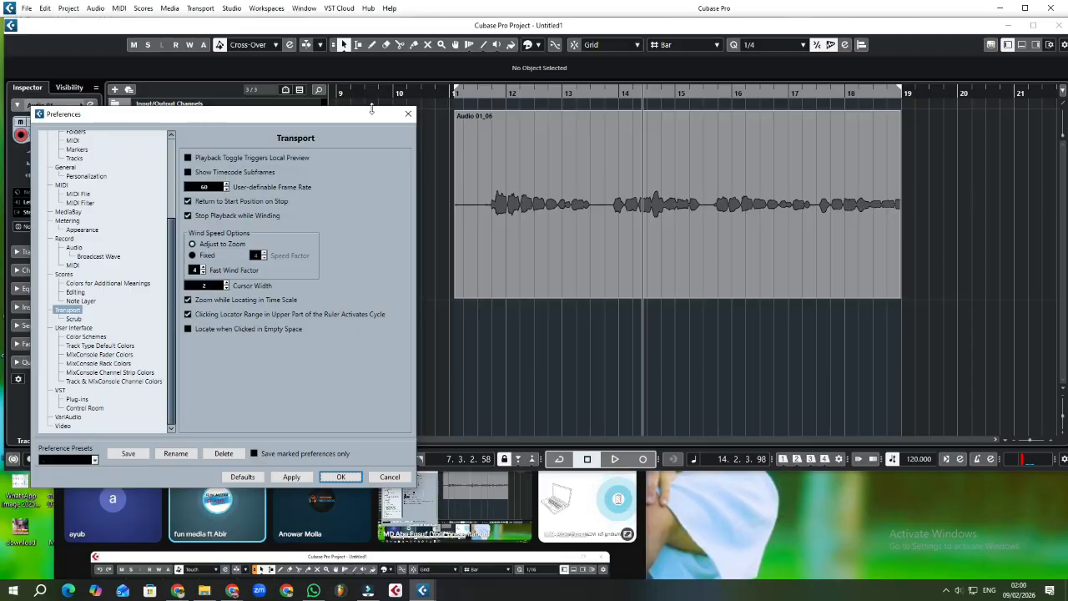
drag(371, 110, 154, 203)
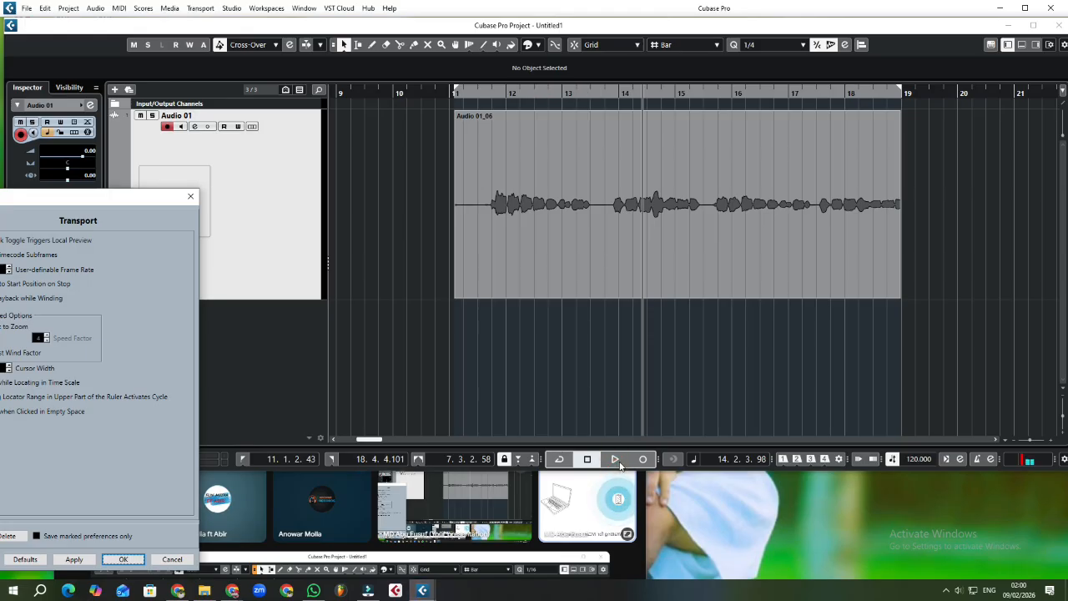
drag(152, 199, 658, 113)
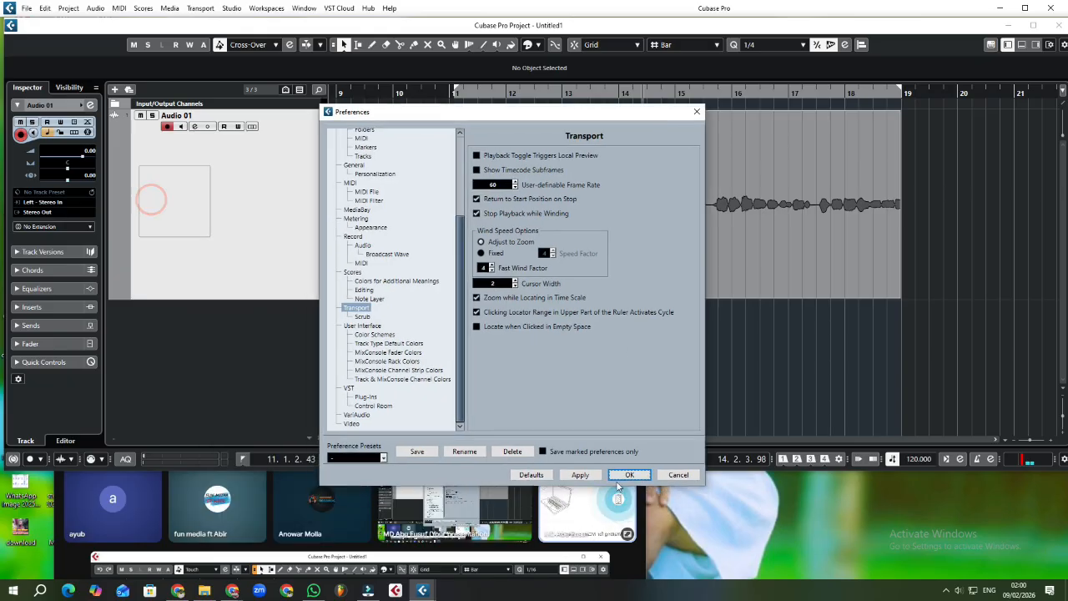
click(632, 474)
key(space)
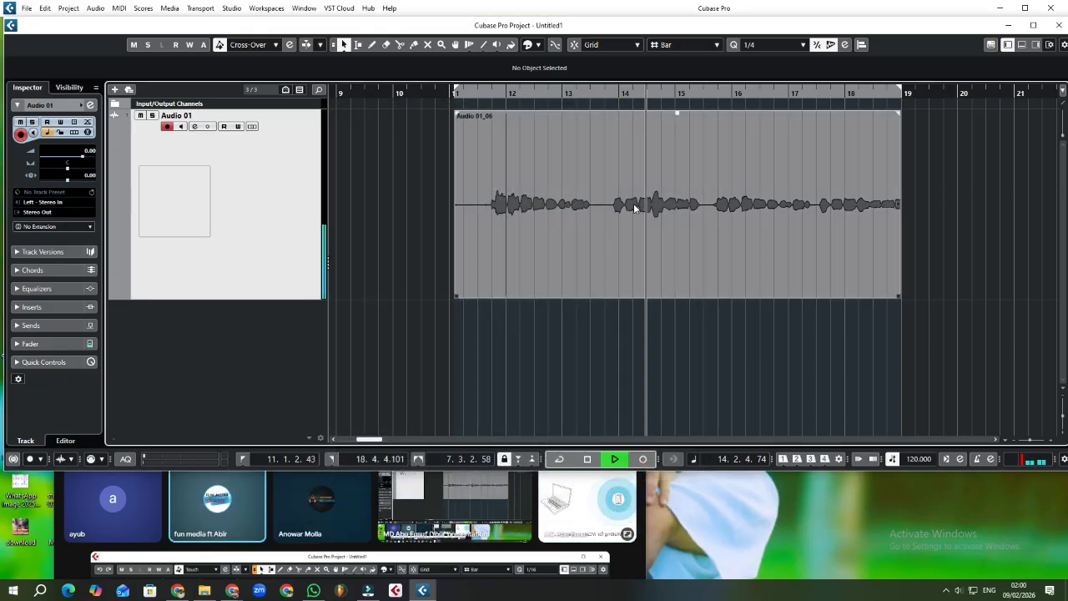
key(space)
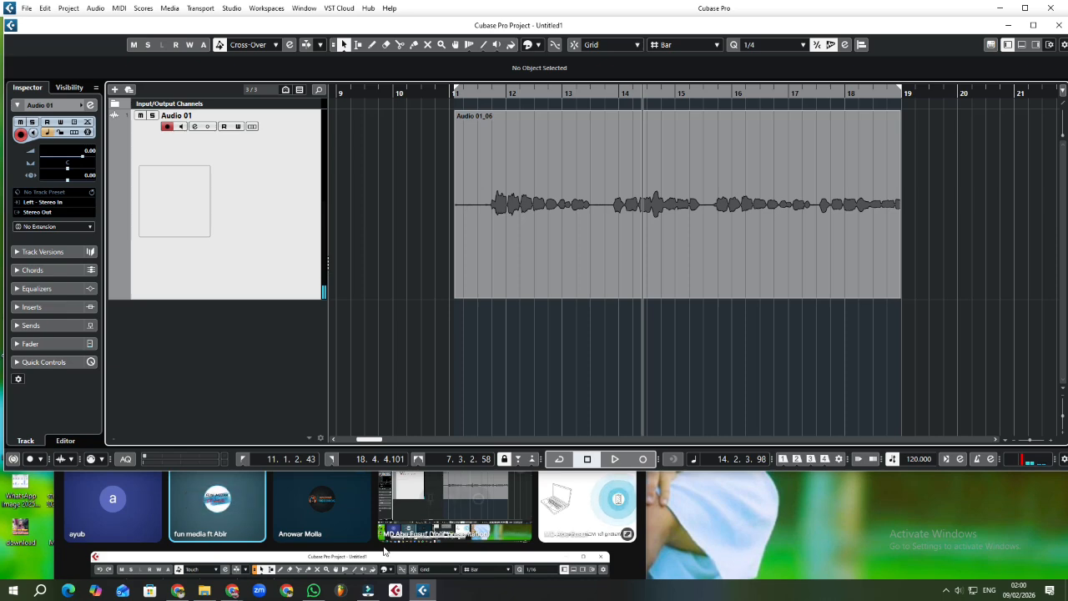
View the presentation enlarged in the Meet call, minimize the call window and maximize the Cubase project window.
click(433, 512)
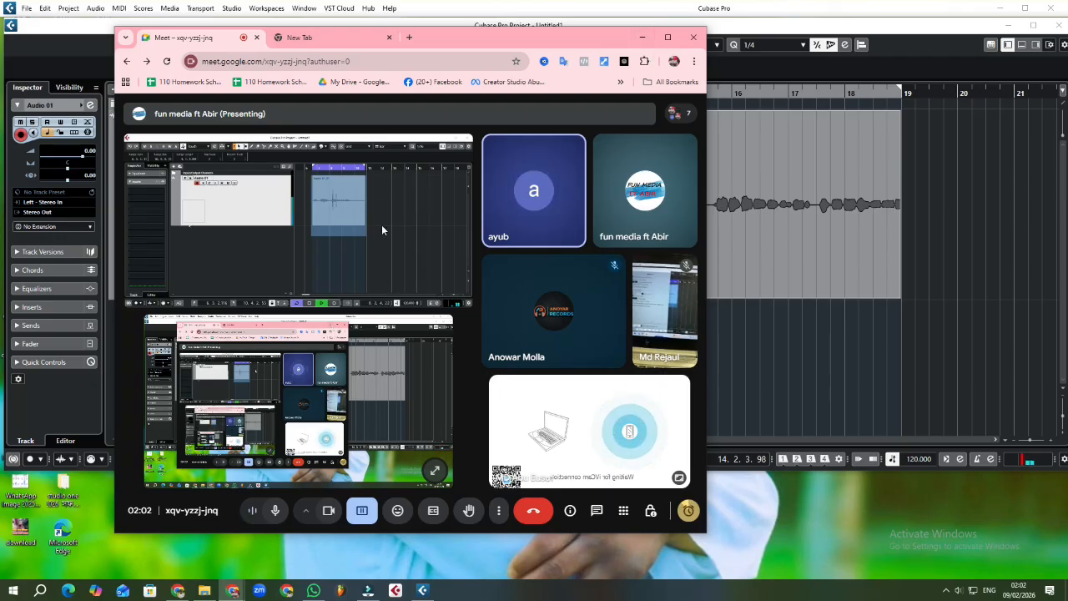
click(455, 291)
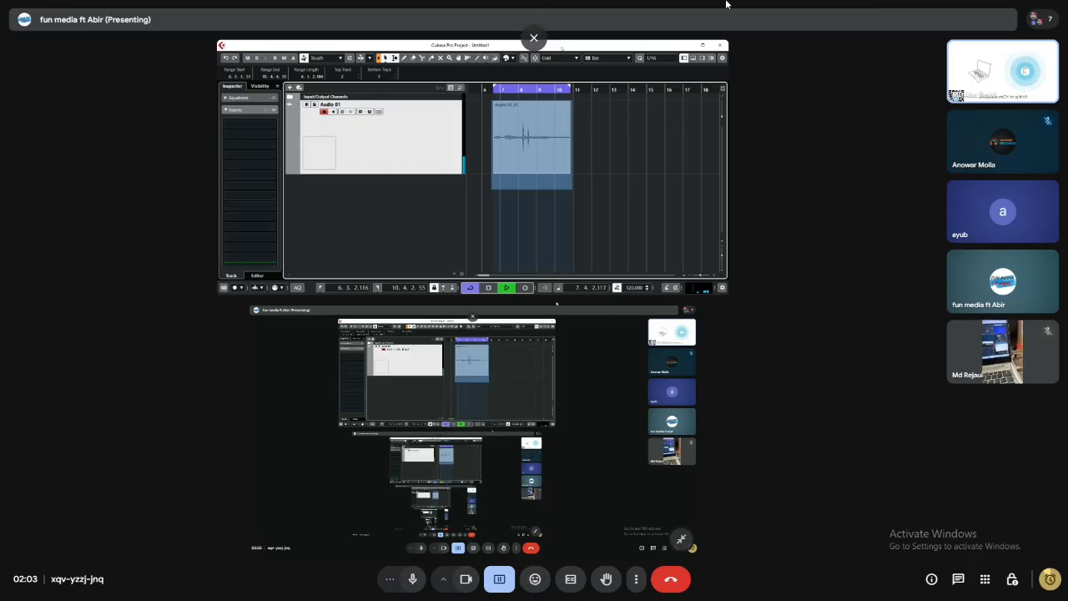
click(536, 37)
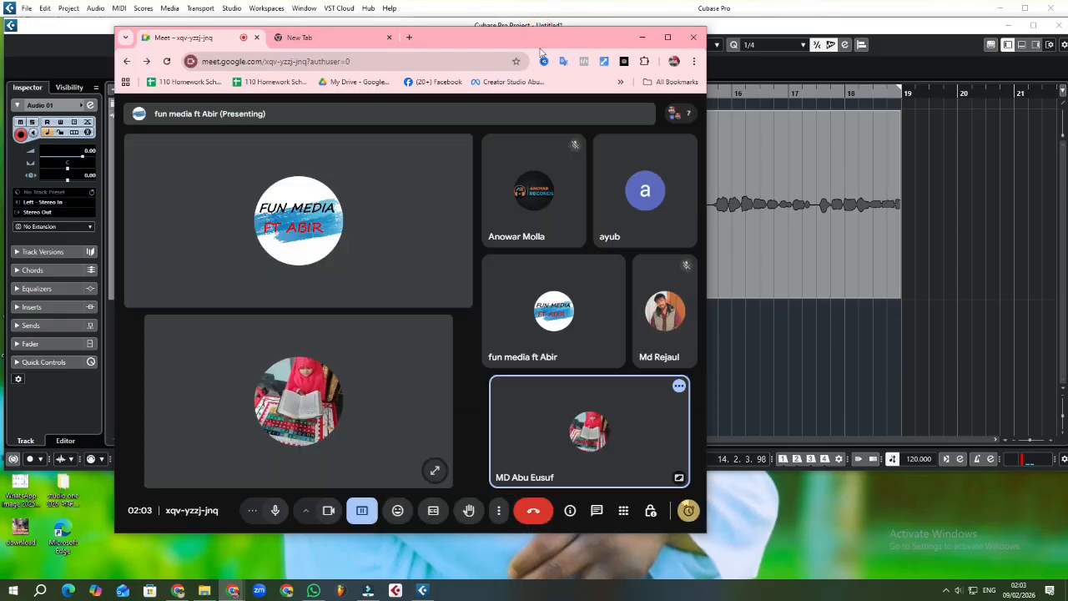
click(642, 36)
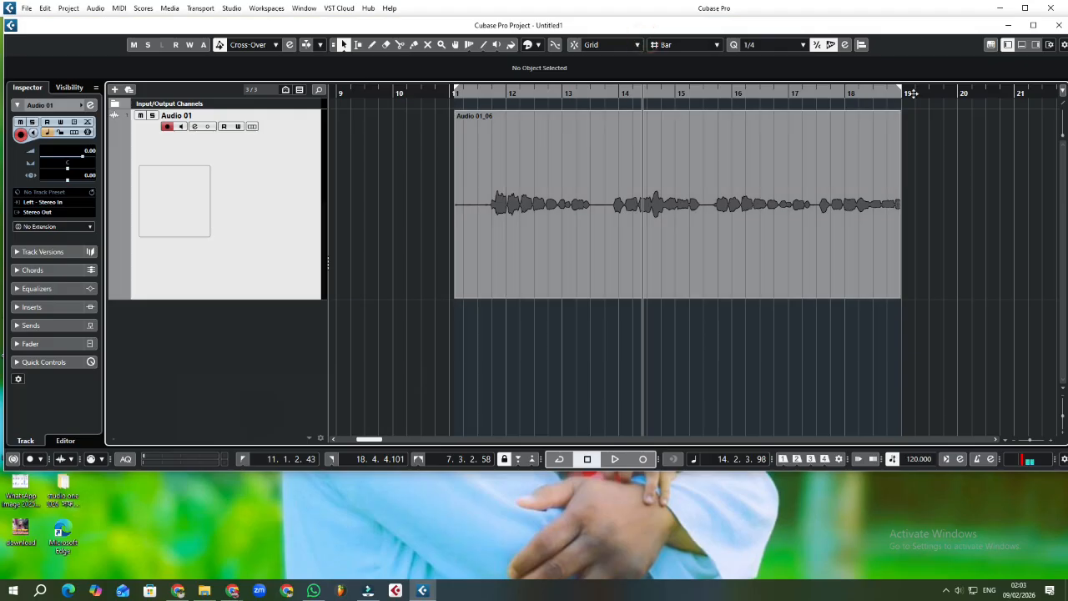
click(1035, 28)
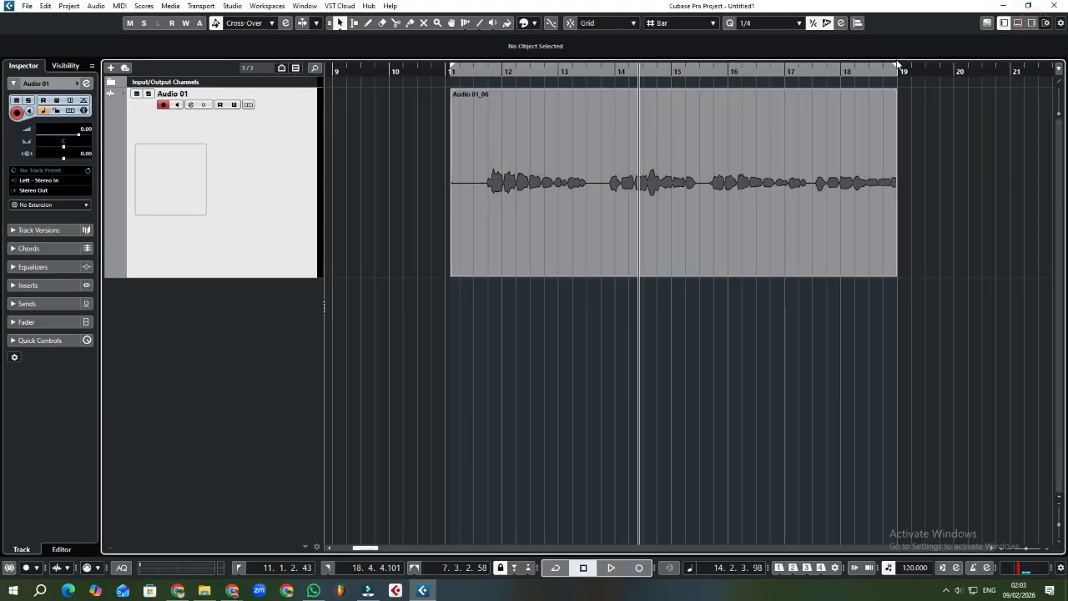
Place the locators around the first audio event, between bars 11 and 19, and activate cycle mode.
drag(896, 66, 834, 79)
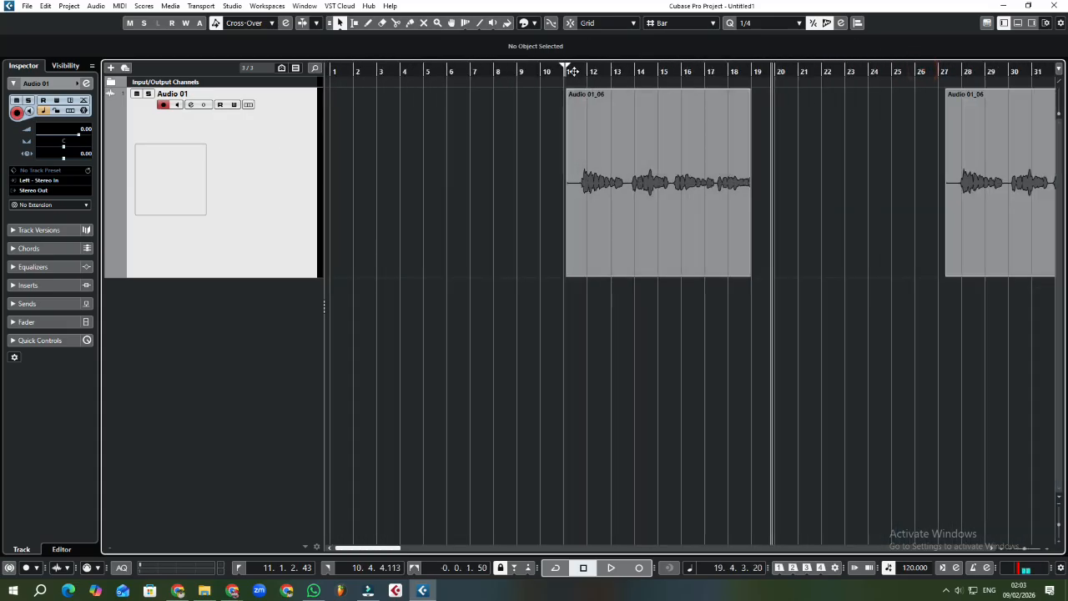
drag(566, 64, 755, 69)
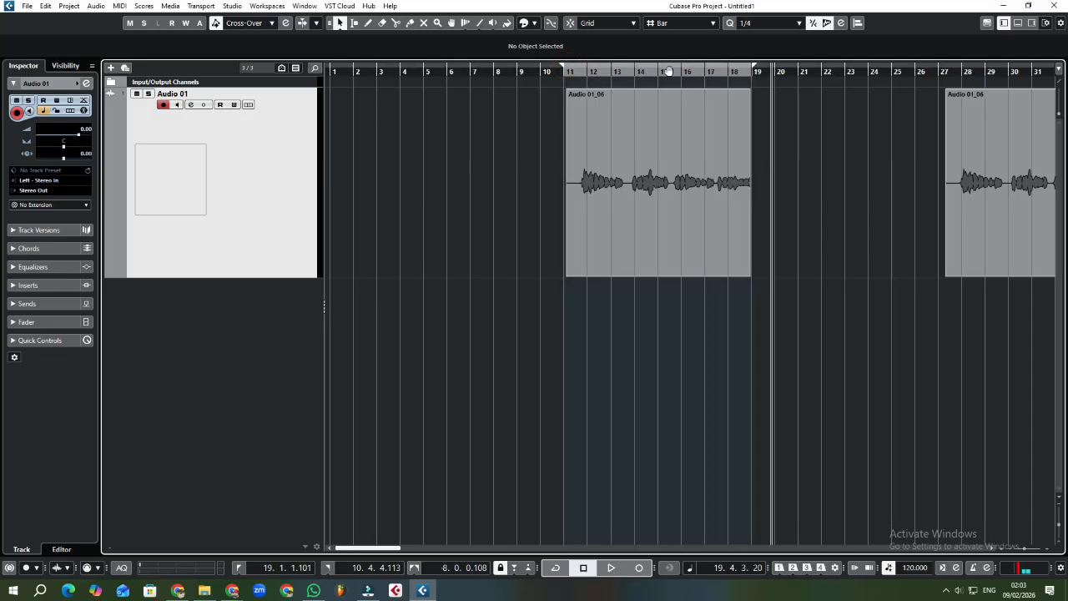
click(669, 69)
click(669, 71)
mouse_move(741, 74)
mouse_down()
mouse_move(514, 74)
mouse_move(762, 70)
mouse_up()
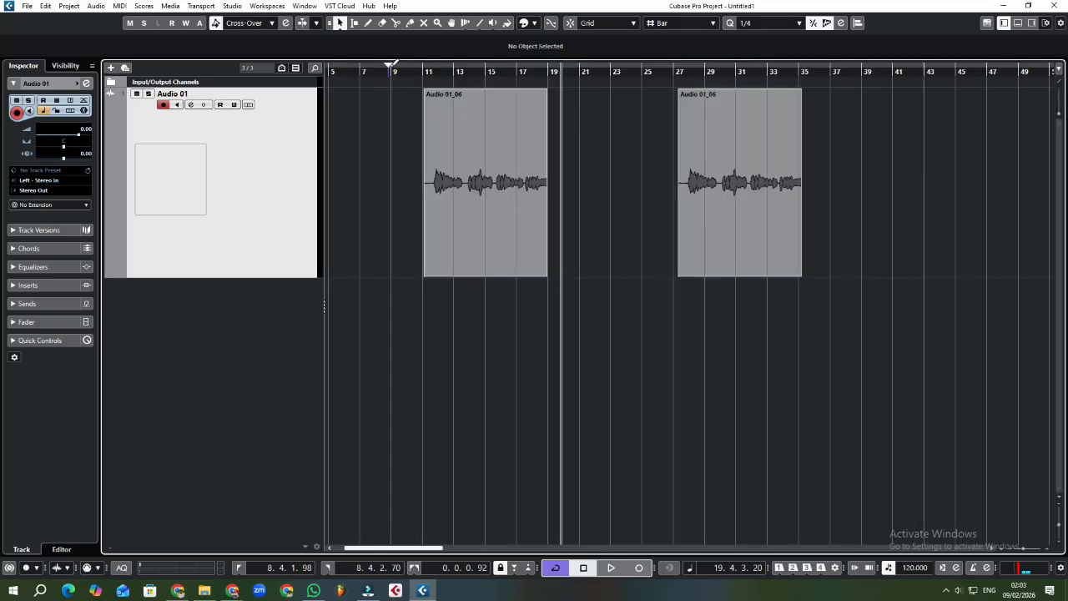
Reposition the left and right locators by hand to 11.1.1.12 and 19.1.3.81 around the first audio event.
drag(389, 63, 333, 70)
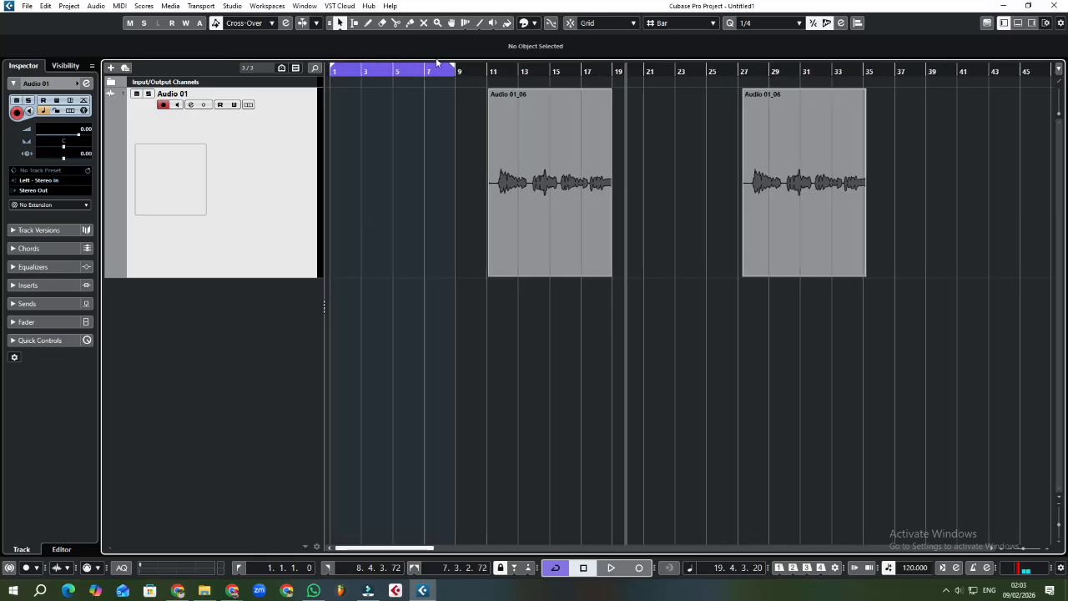
drag(455, 71, 346, 74)
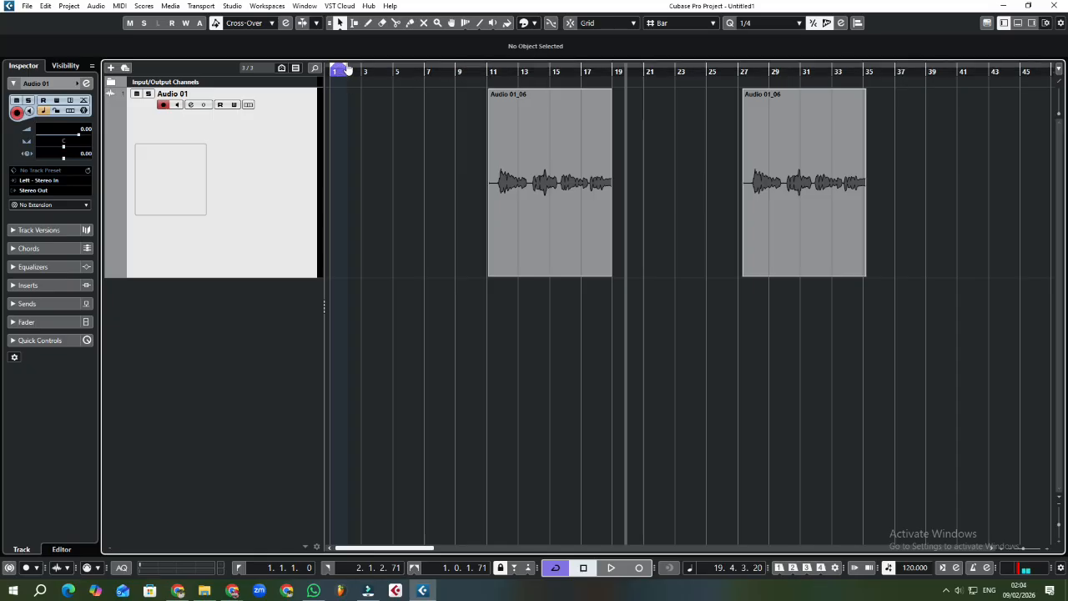
mouse_move(346, 65)
mouse_down()
mouse_move(626, 79)
mouse_move(615, 82)
mouse_up()
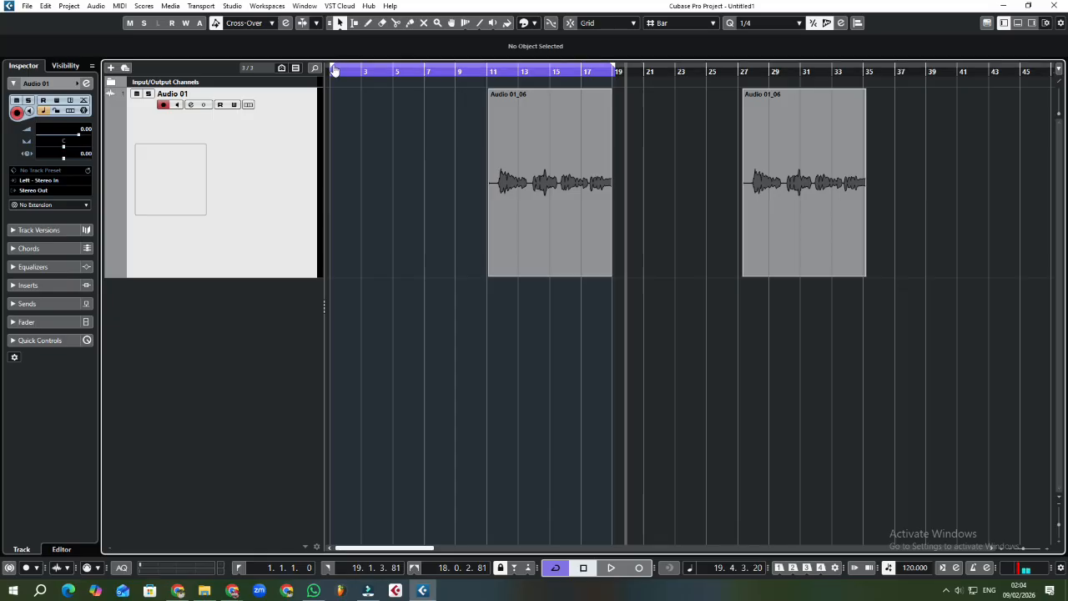
mouse_move(332, 65)
mouse_down()
mouse_move(464, 87)
mouse_move(547, 74)
mouse_move(542, 66)
mouse_up()
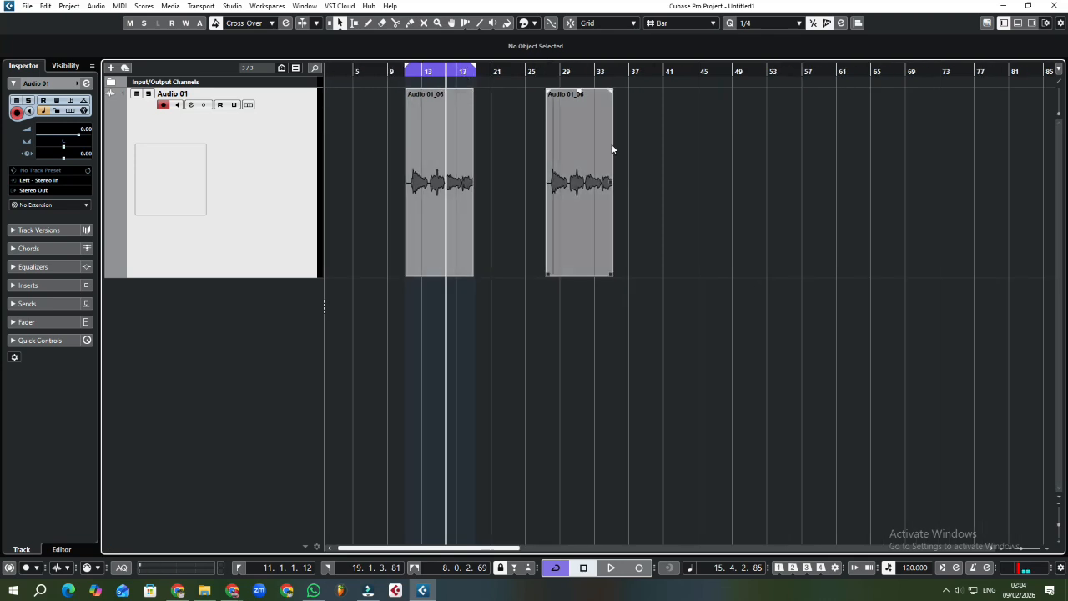
Set the locators to the range of both audio events and fine-tune the right locator at the second event's end.
drag(683, 197, 367, 195)
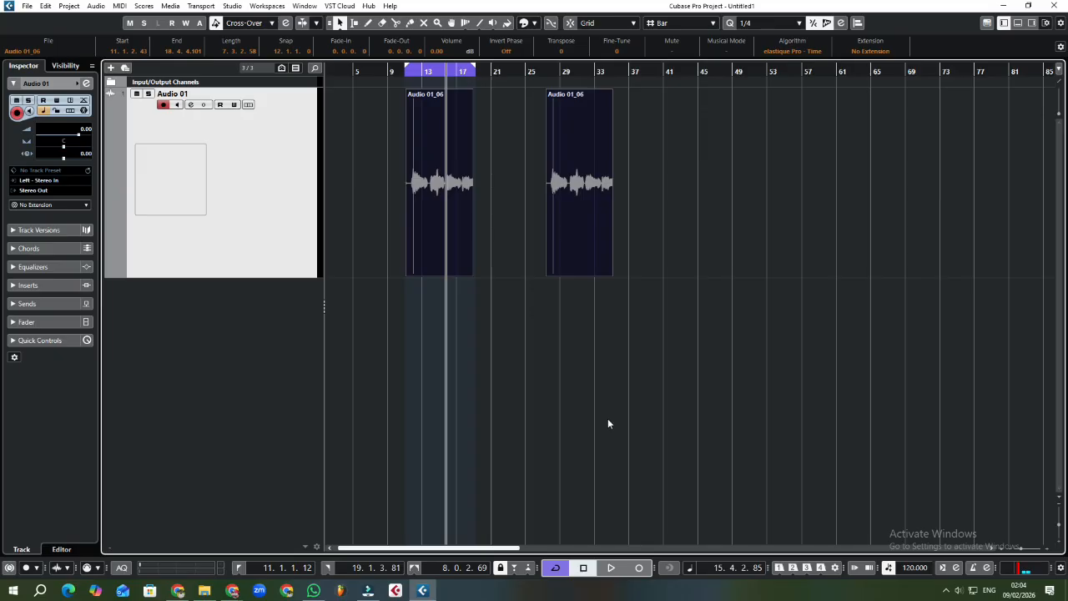
key(p)
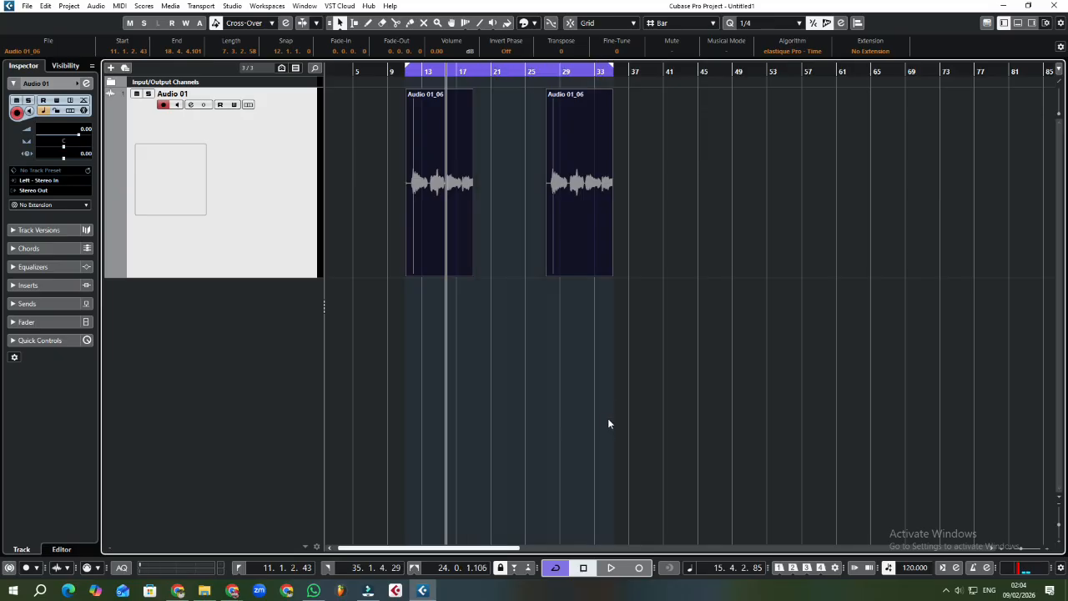
click(645, 230)
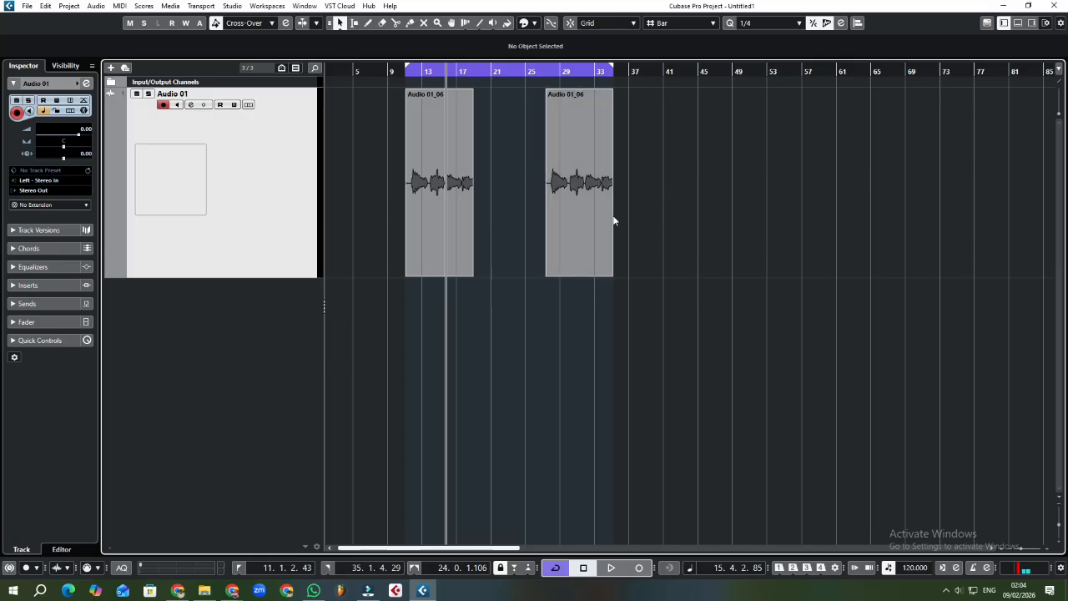
mouse_move(614, 69)
mouse_down()
mouse_move(854, 70)
mouse_move(384, 93)
mouse_move(511, 72)
mouse_move(619, 71)
mouse_up()
drag(410, 70, 412, 85)
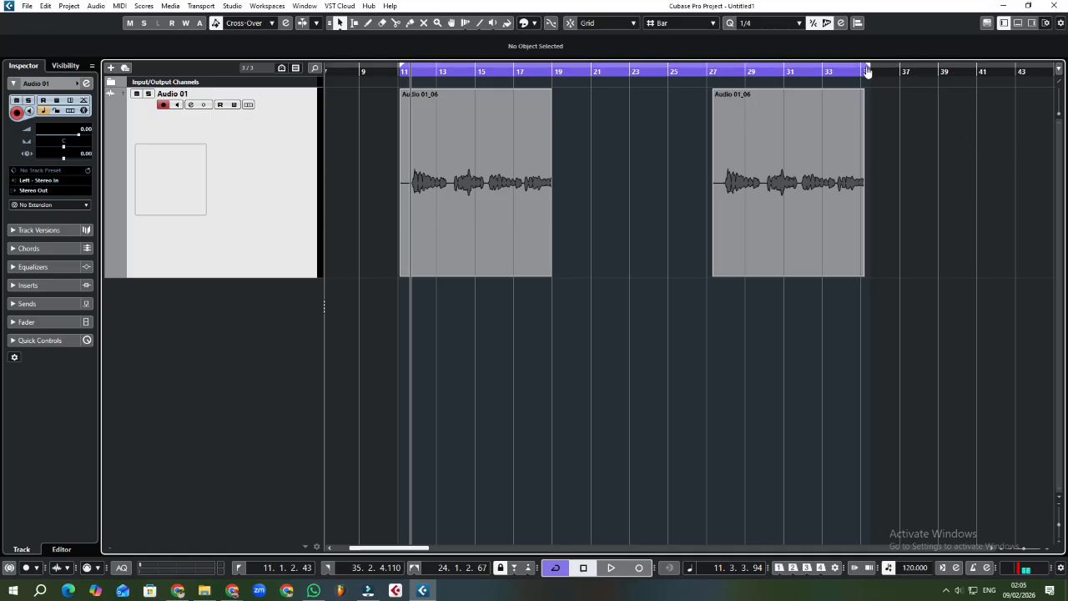
drag(869, 72, 867, 74)
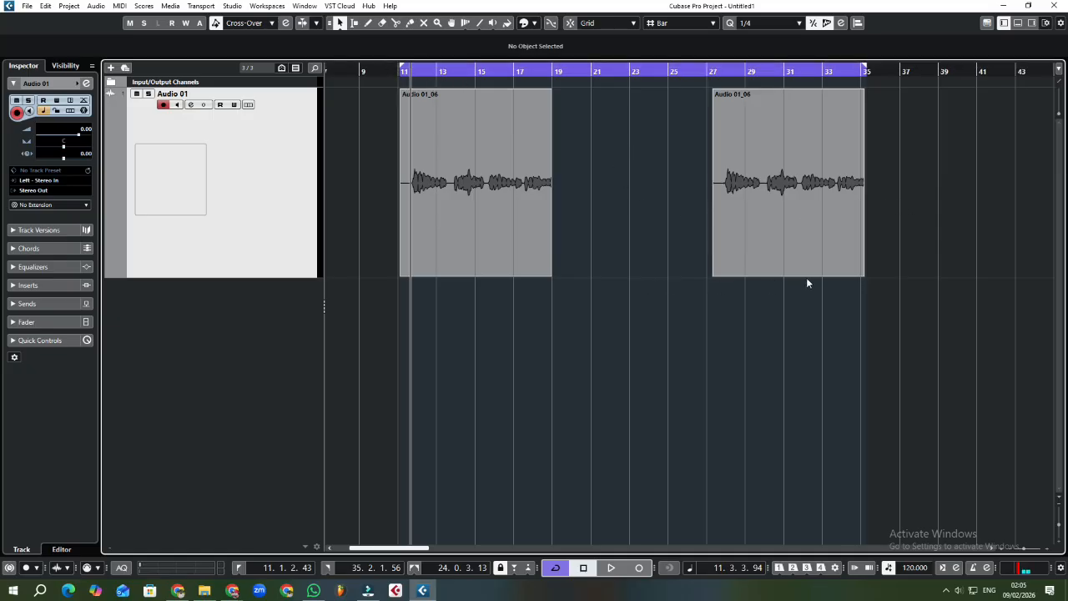
Pull the right locator back to 34.3.2.103 and start recording on Audio 01 after the second audio event.
click(834, 332)
drag(955, 196, 384, 163)
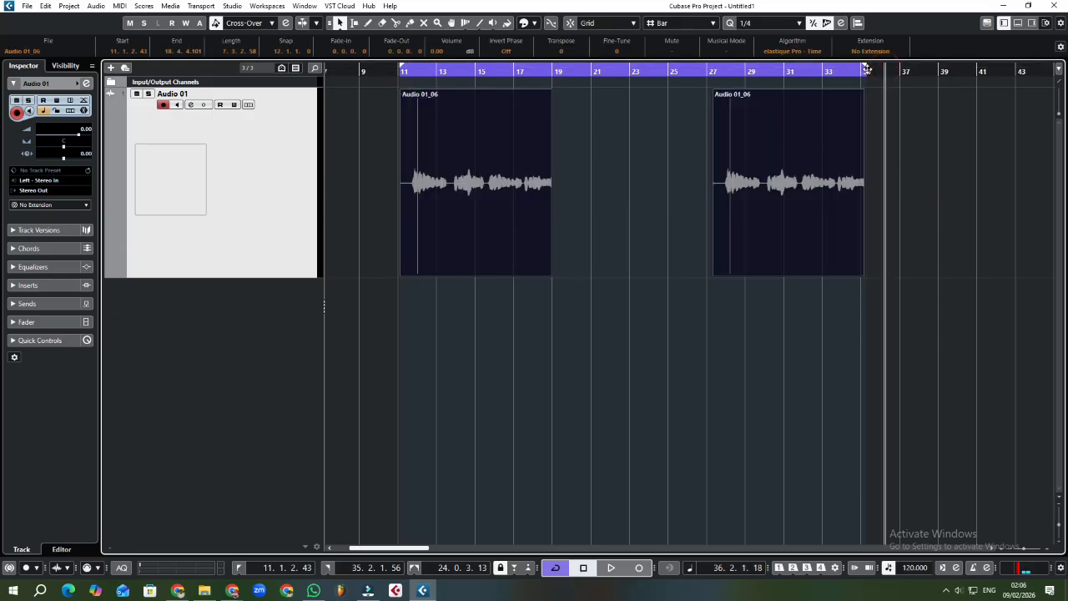
mouse_move(865, 66)
mouse_down()
mouse_move(618, 90)
mouse_move(466, 77)
mouse_move(853, 67)
mouse_up()
key(KP_Multiply)
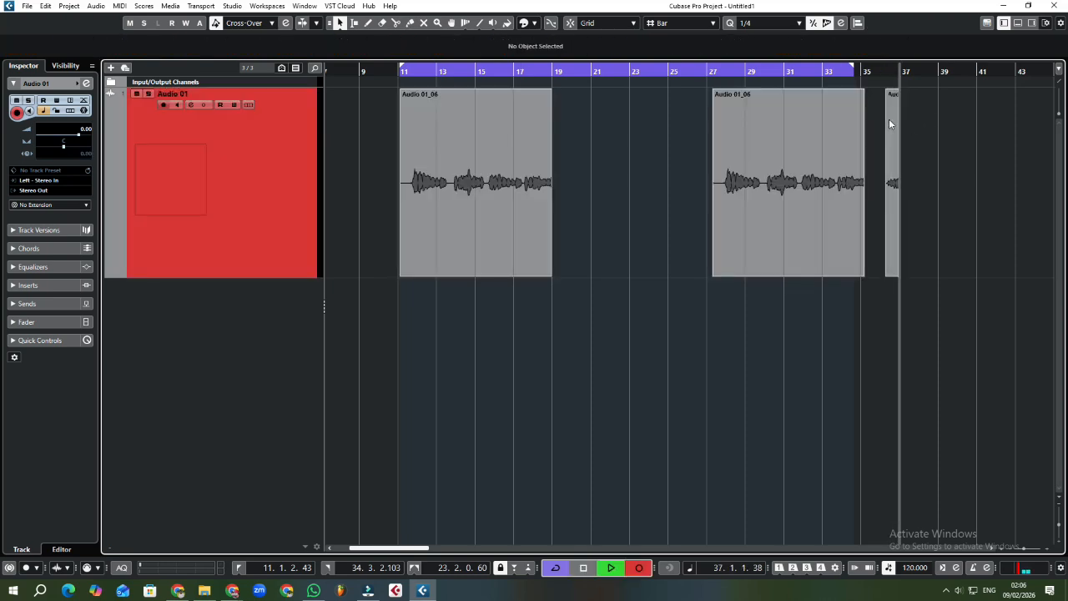
Stop the recording, then move the second audio event to 19.2.4.97 and the new take to 28.2.3.44.
key(space)
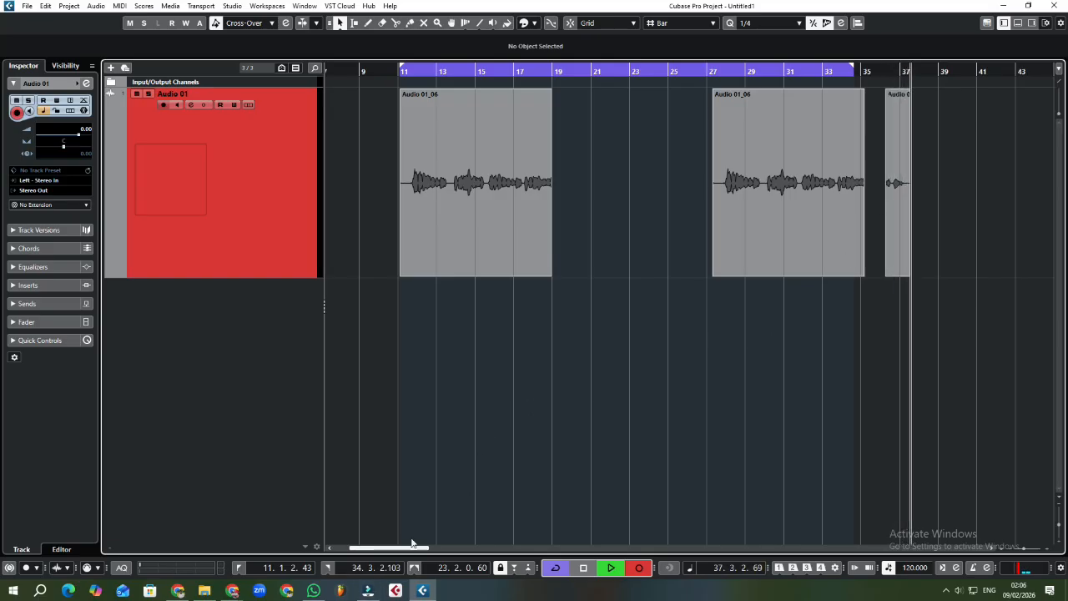
key(space)
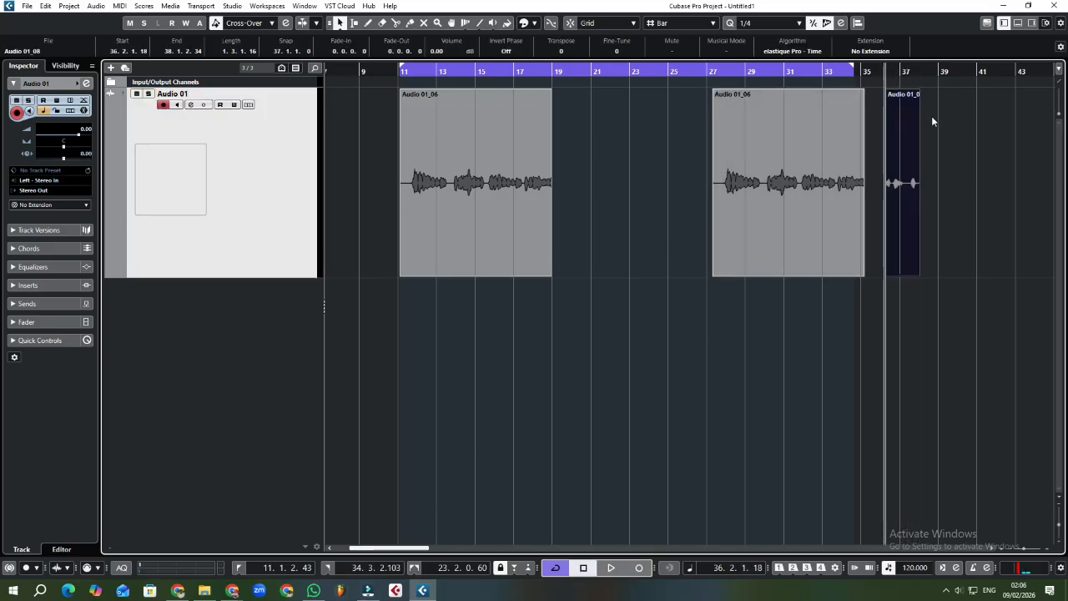
drag(897, 163, 919, 161)
drag(793, 184, 638, 182)
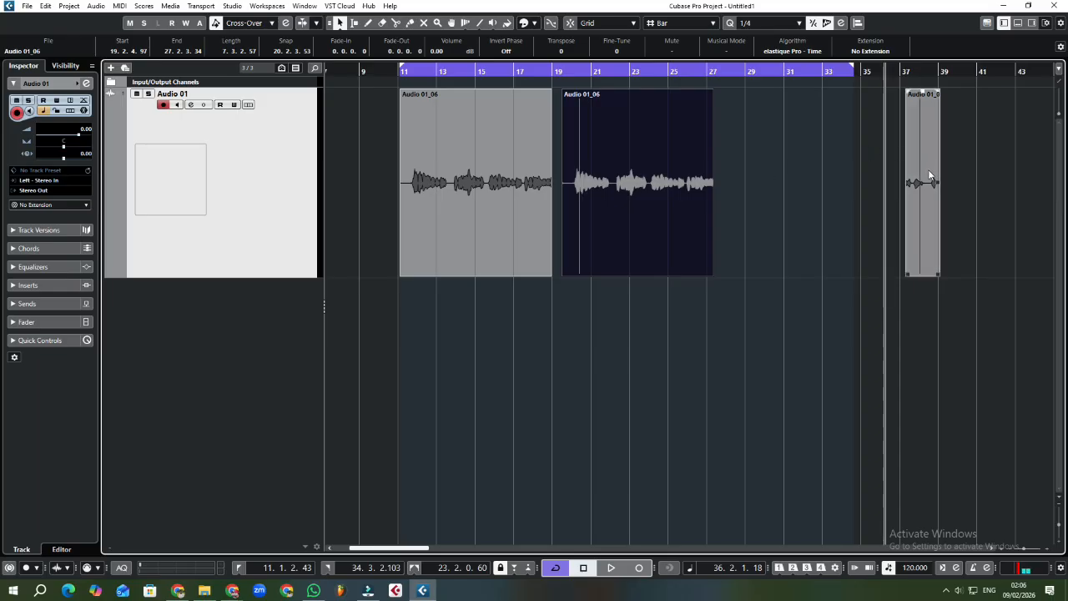
drag(925, 180, 762, 183)
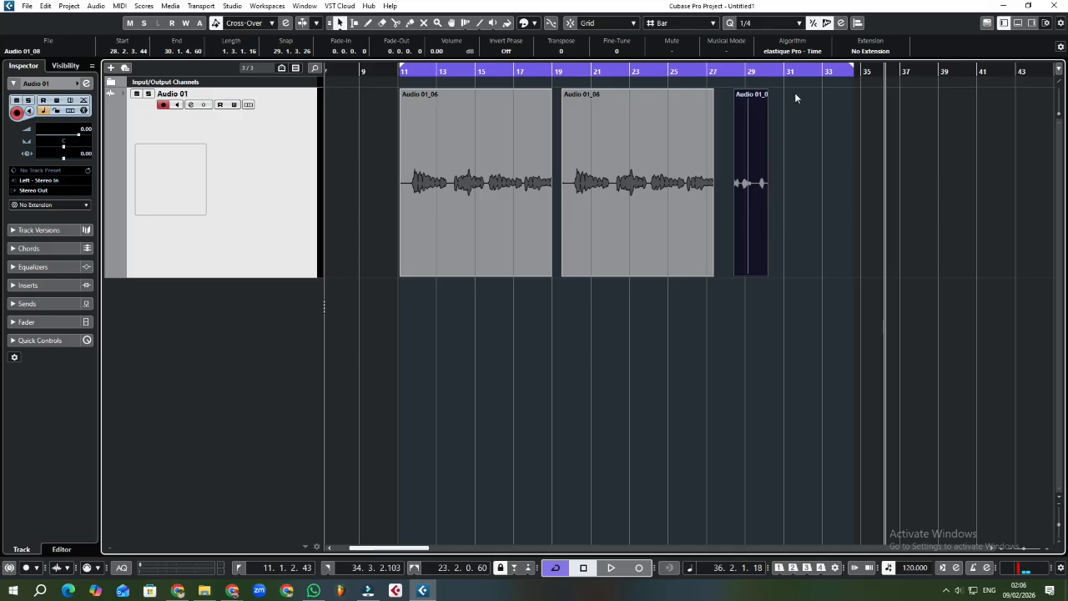
Pull the right locator back to 27.2.2.74 and place the playback cursor at 30.3.4.76, after the last event.
click(785, 74)
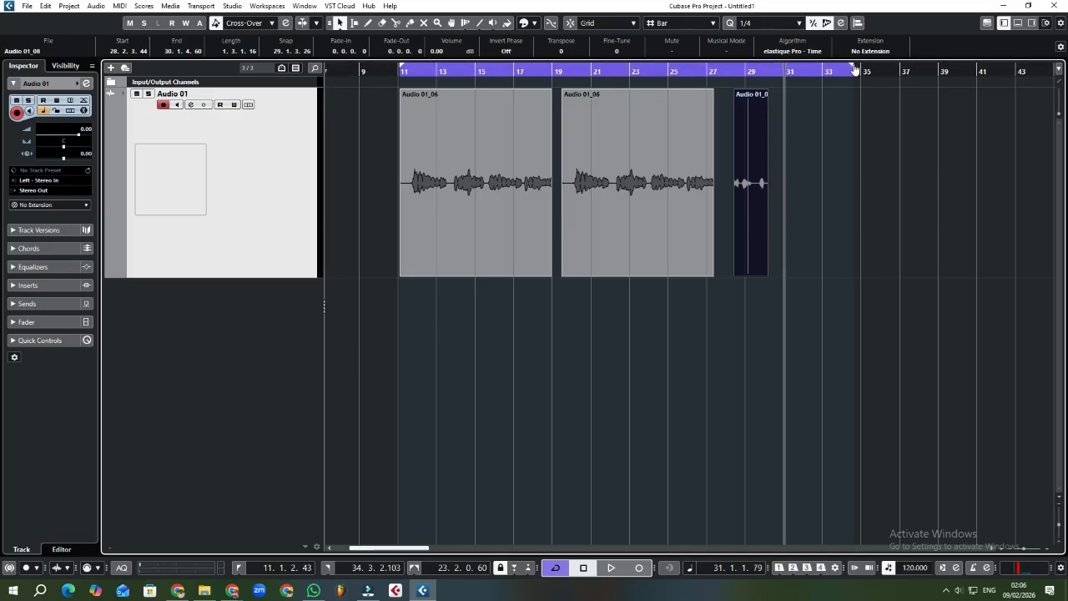
drag(853, 64, 711, 89)
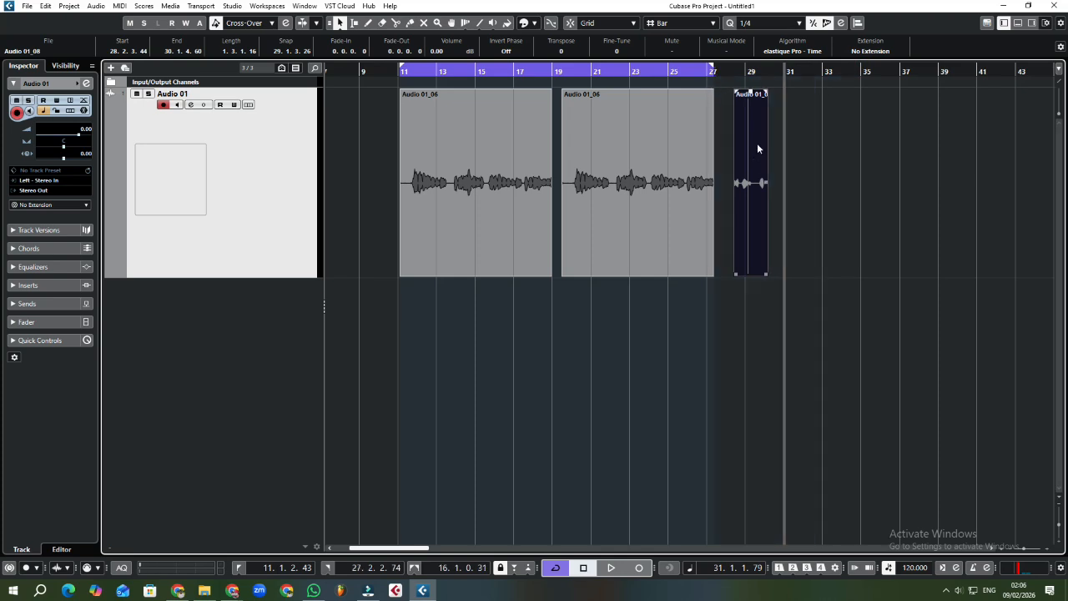
drag(750, 71, 742, 80)
click(803, 71)
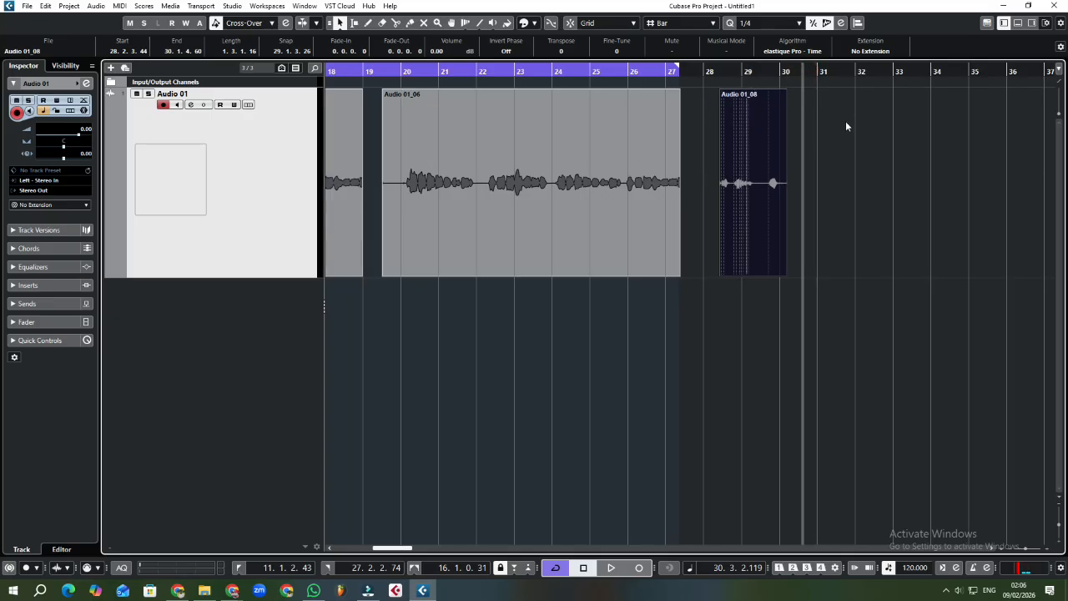
click(807, 72)
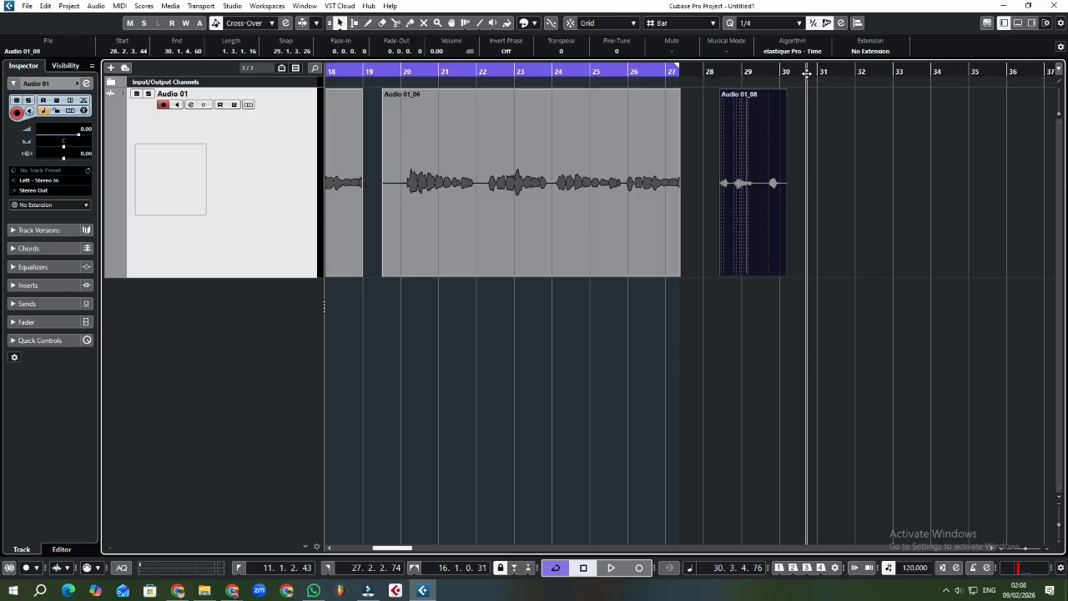
Switch to the Google Meet call, enlarge its window to check the participants, and return to Cubase.
click(234, 590)
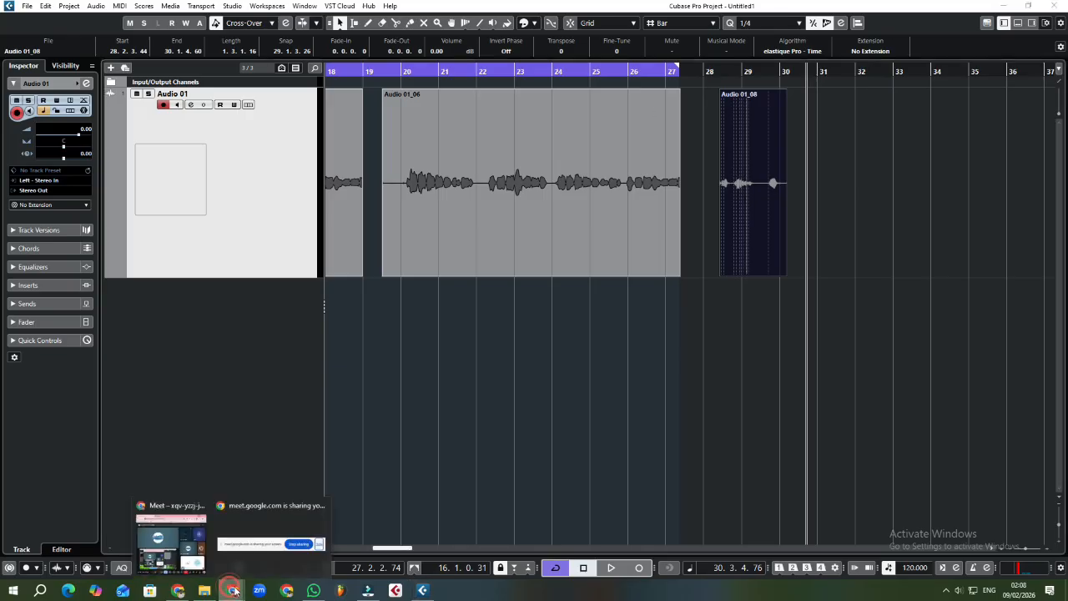
click(182, 541)
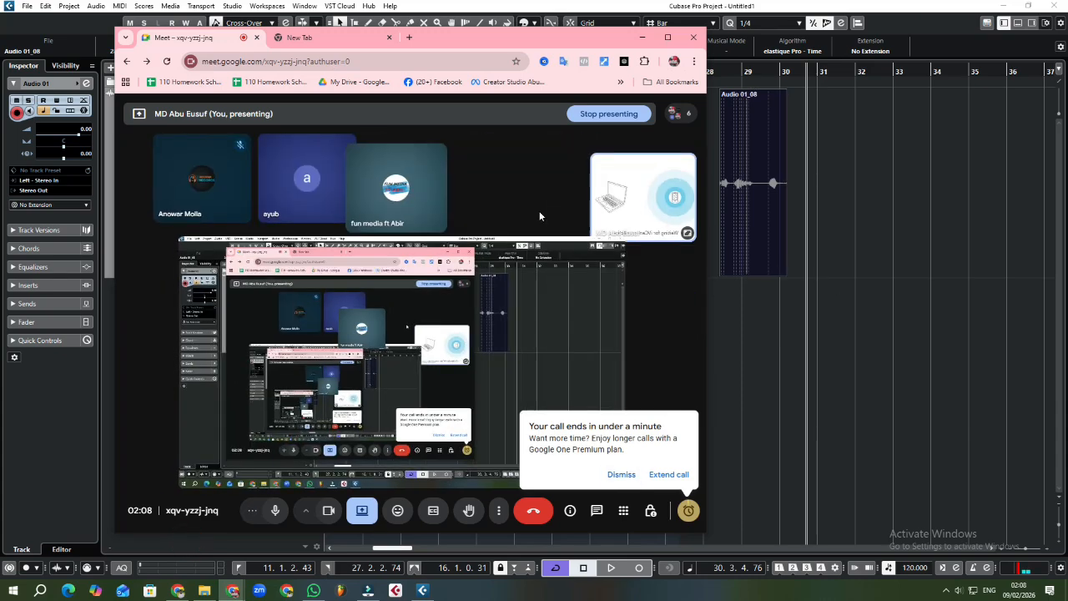
click(668, 38)
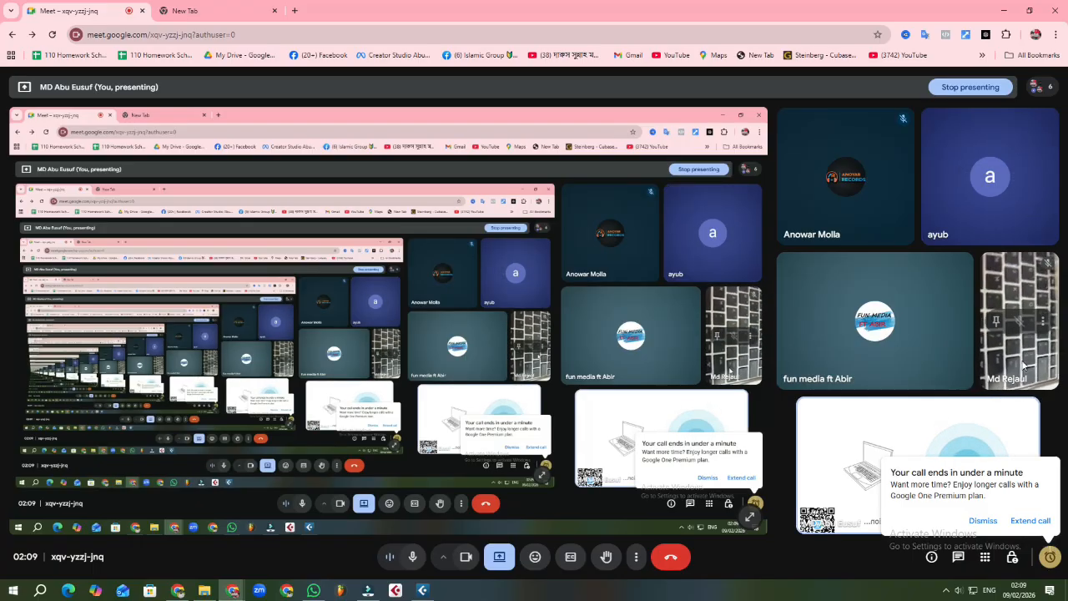
click(1006, 11)
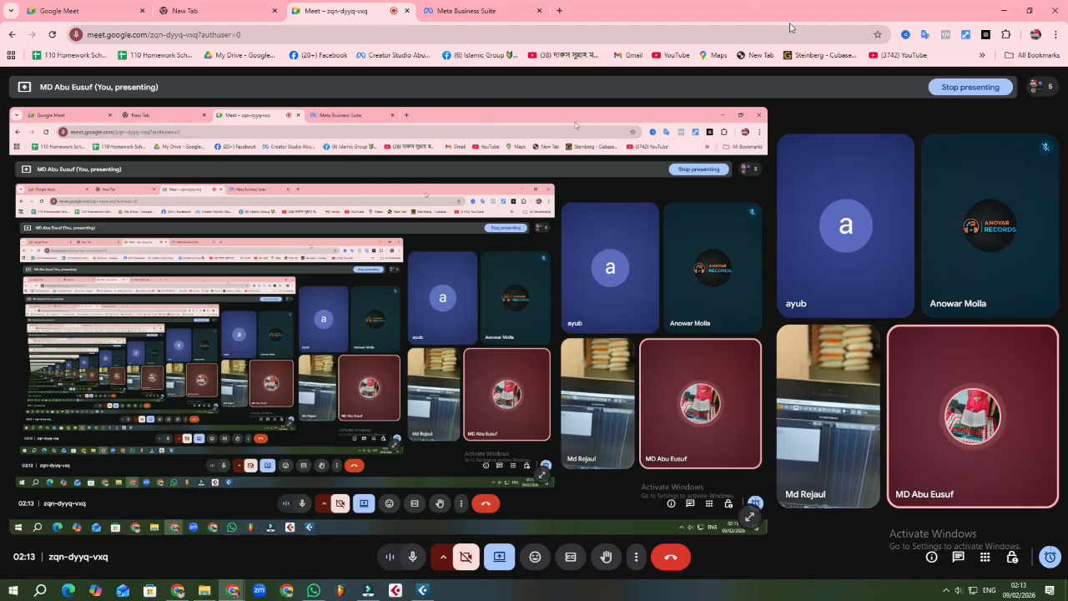
click(1004, 10)
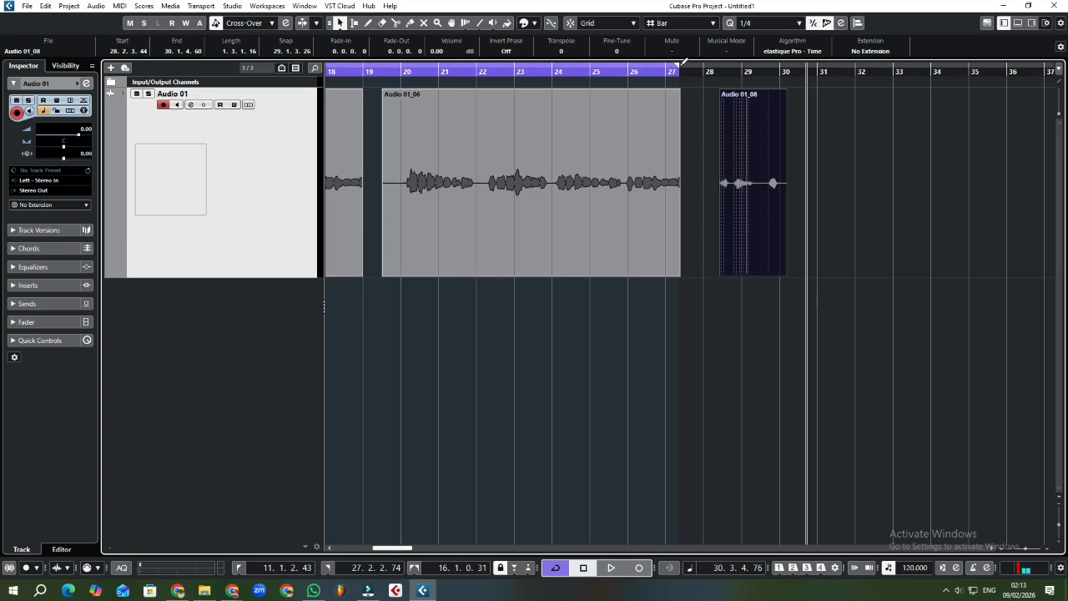
Shorten the locator range by pulling the right locator back to 17.2.3.5 and then to 11.3.1.4.
drag(679, 70, 326, 70)
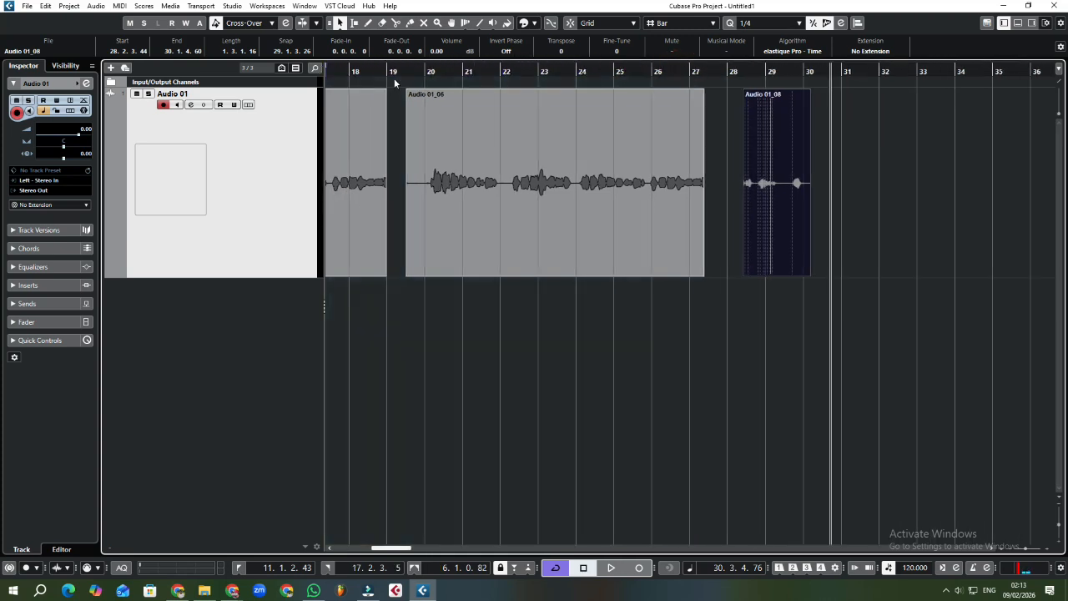
drag(412, 74, 372, 53)
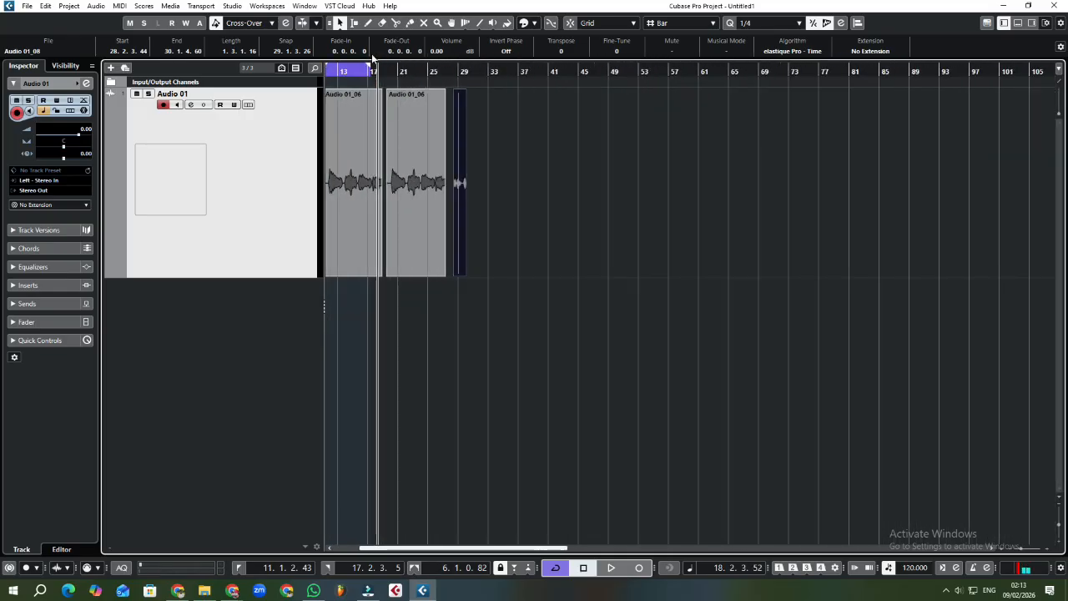
click(548, 212)
key(ctrl+a)
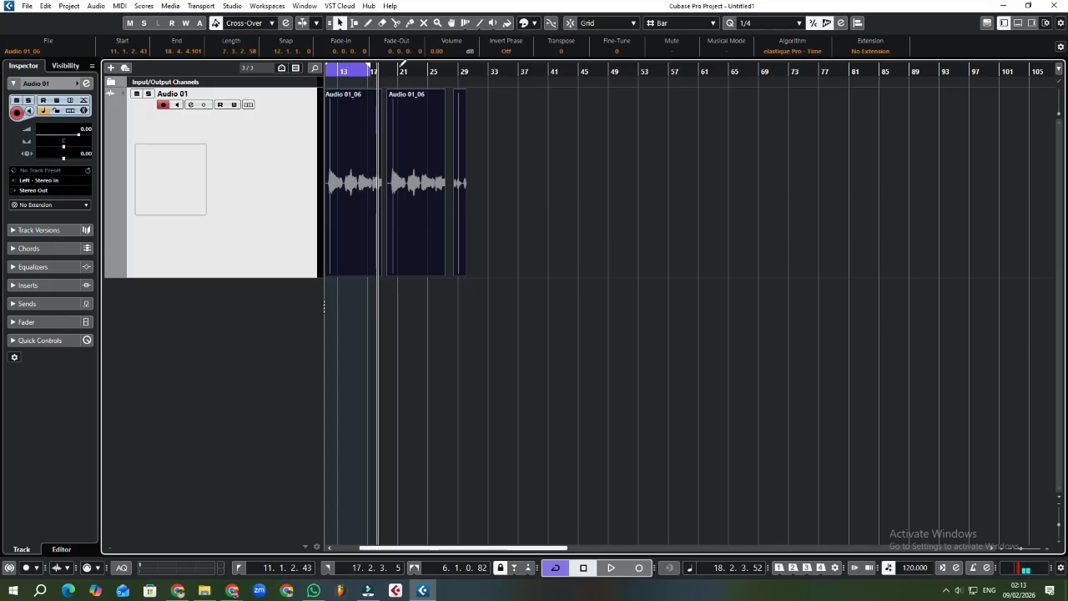
drag(402, 71, 398, 68)
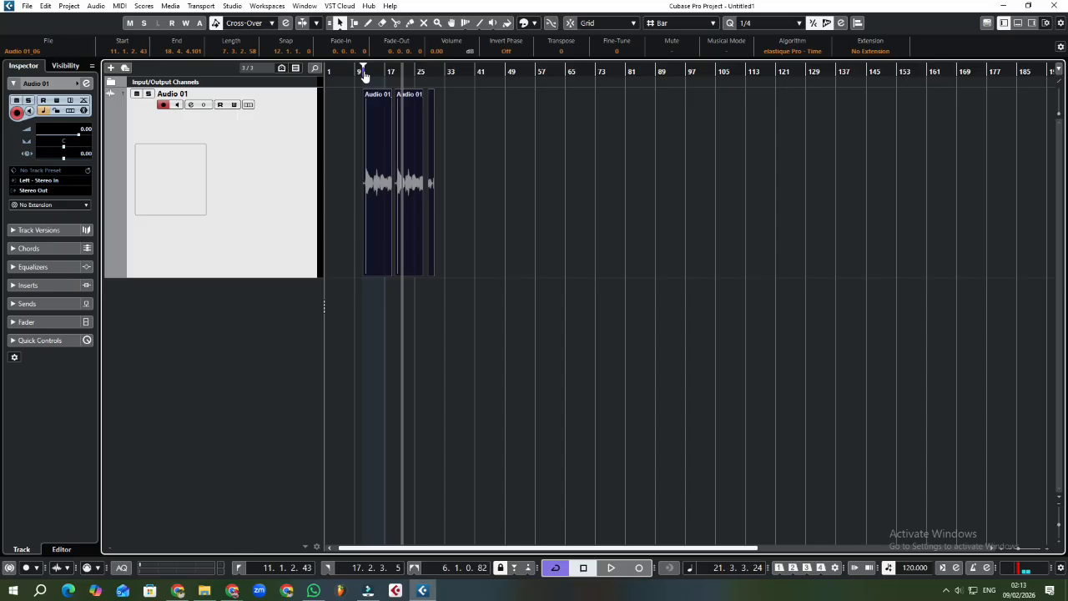
mouse_move(364, 75)
mouse_down()
mouse_move(370, 98)
mouse_move(360, 69)
mouse_move(359, 81)
mouse_up()
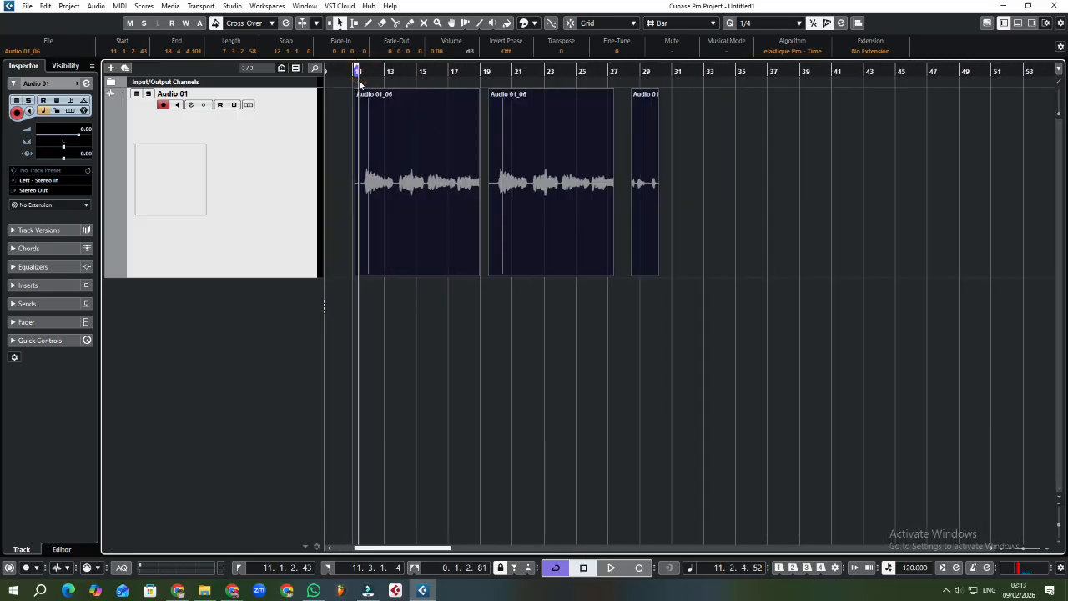
click(533, 346)
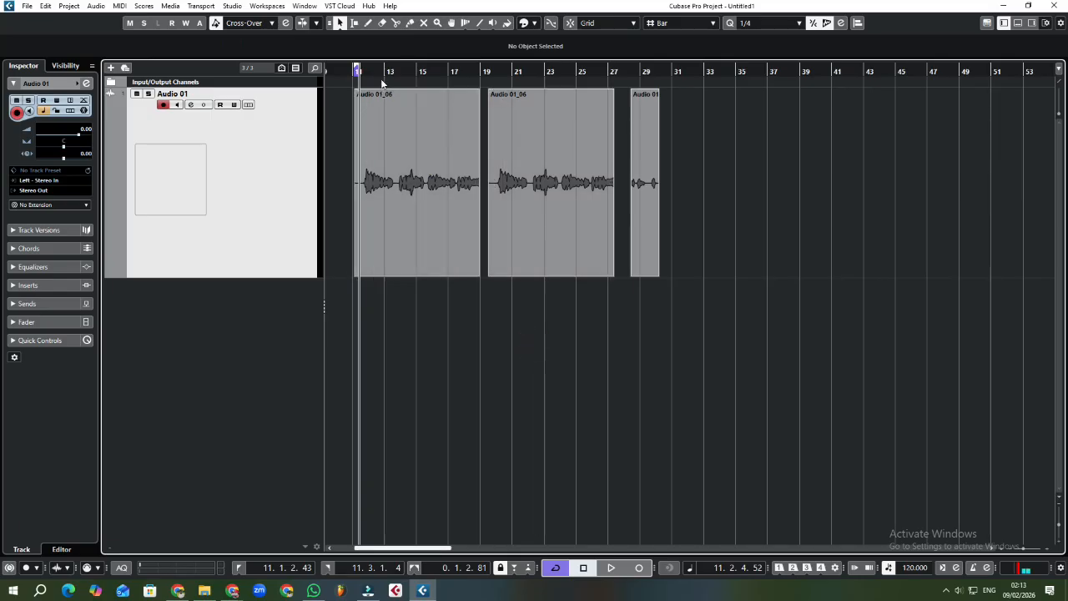
Record a short take on Audio 01 from 11.4.1.94, beyond the right locator, and move it to 15.4.2.34.
drag(368, 75, 369, 86)
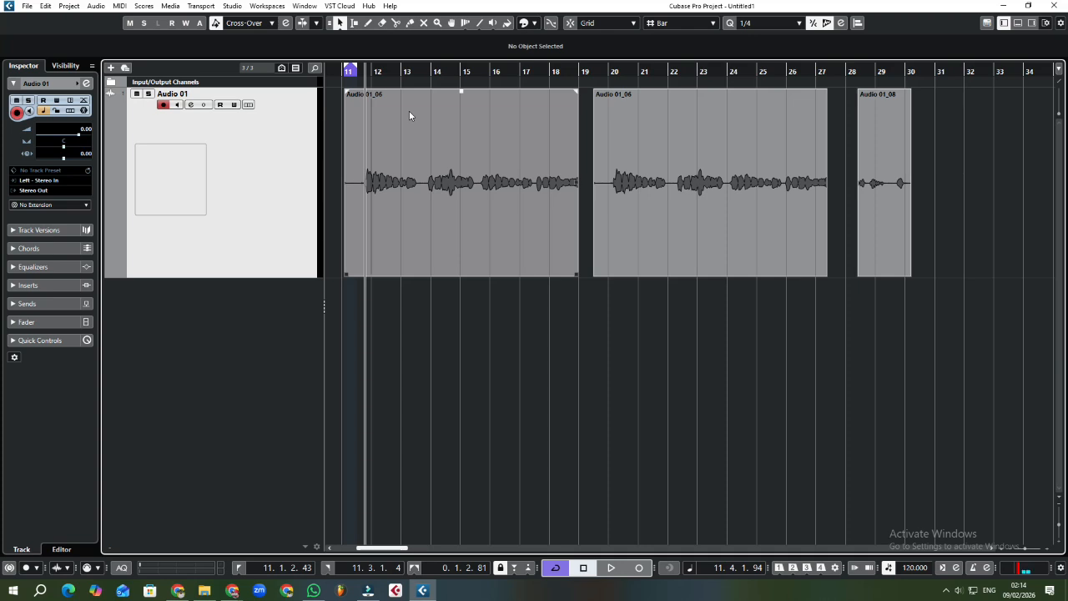
key(KP_Multiply)
key(space)
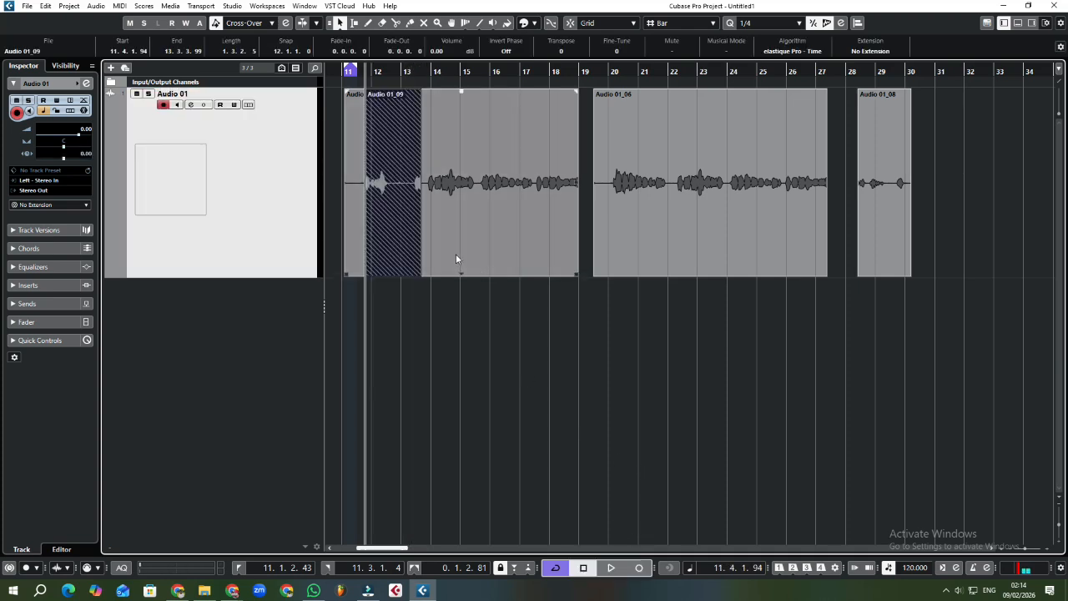
drag(408, 219, 526, 236)
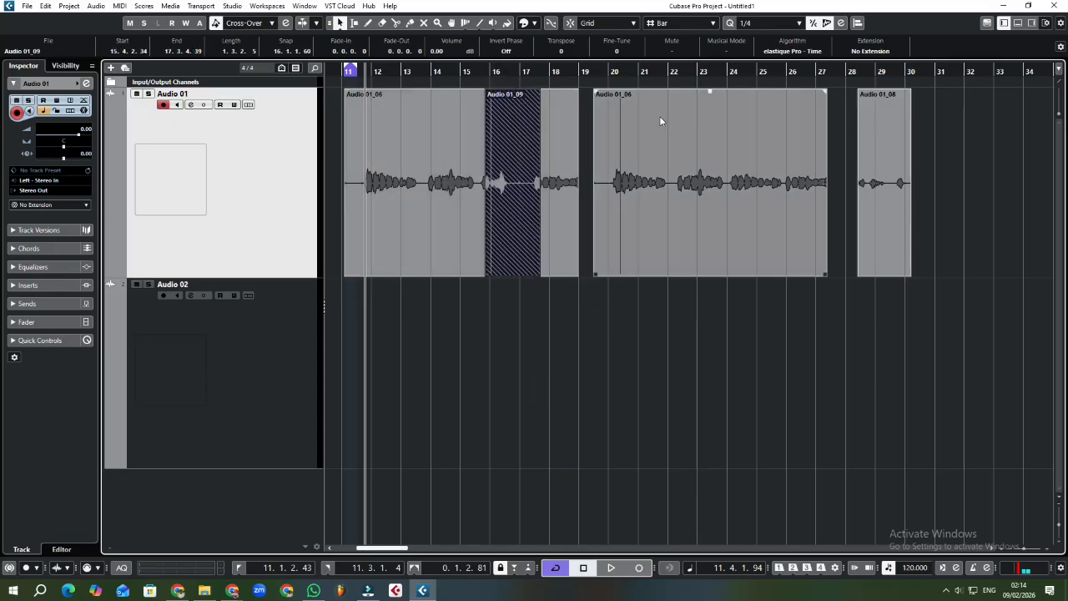
Start playback near bar 21, record a short take over the second event, and move that take past the last event.
click(643, 71)
key(space)
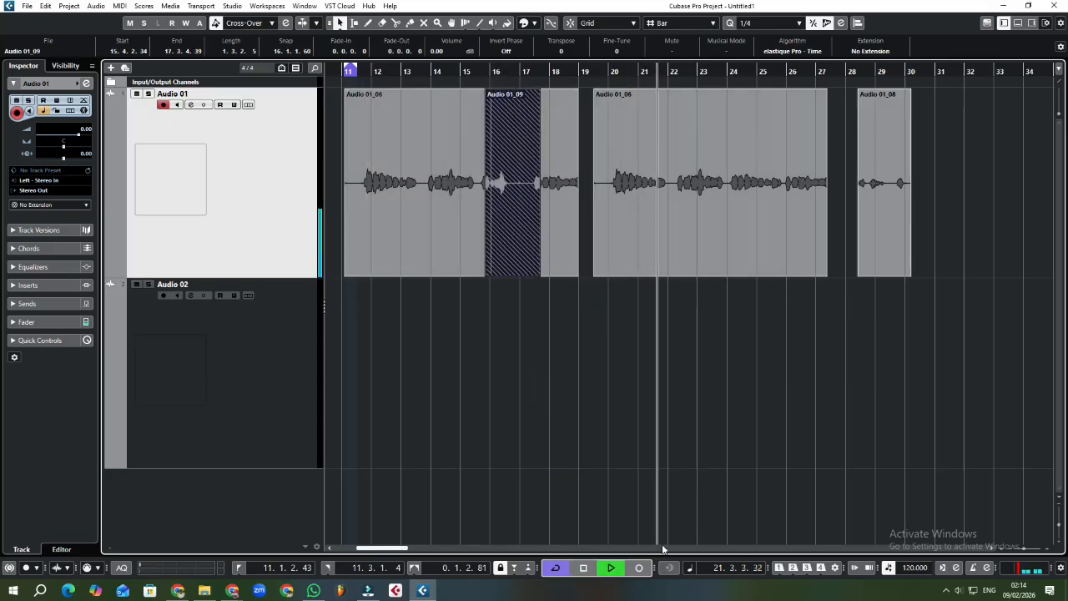
click(640, 568)
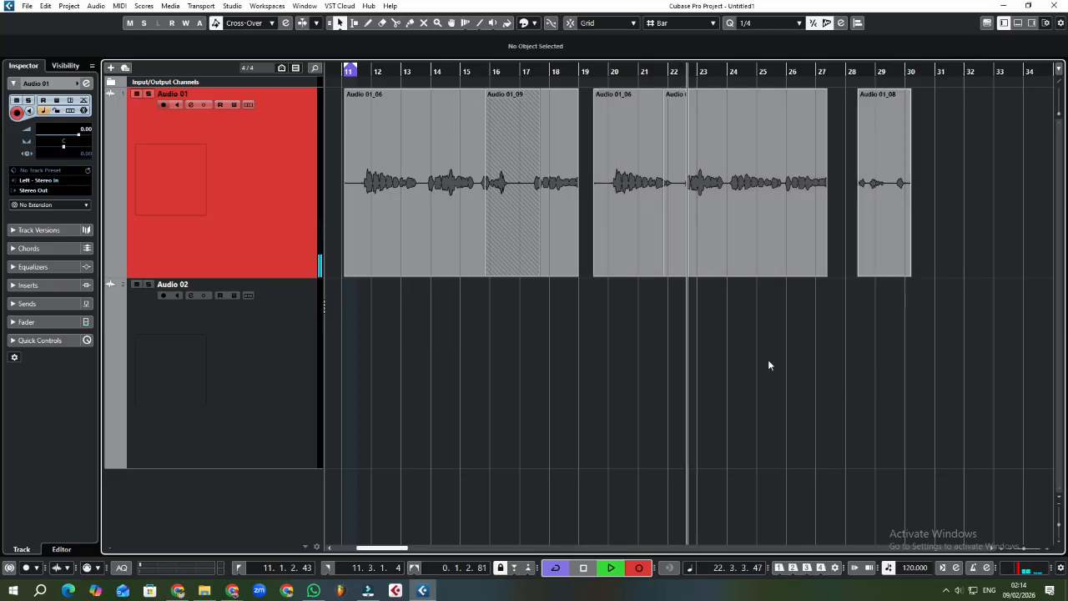
key(space)
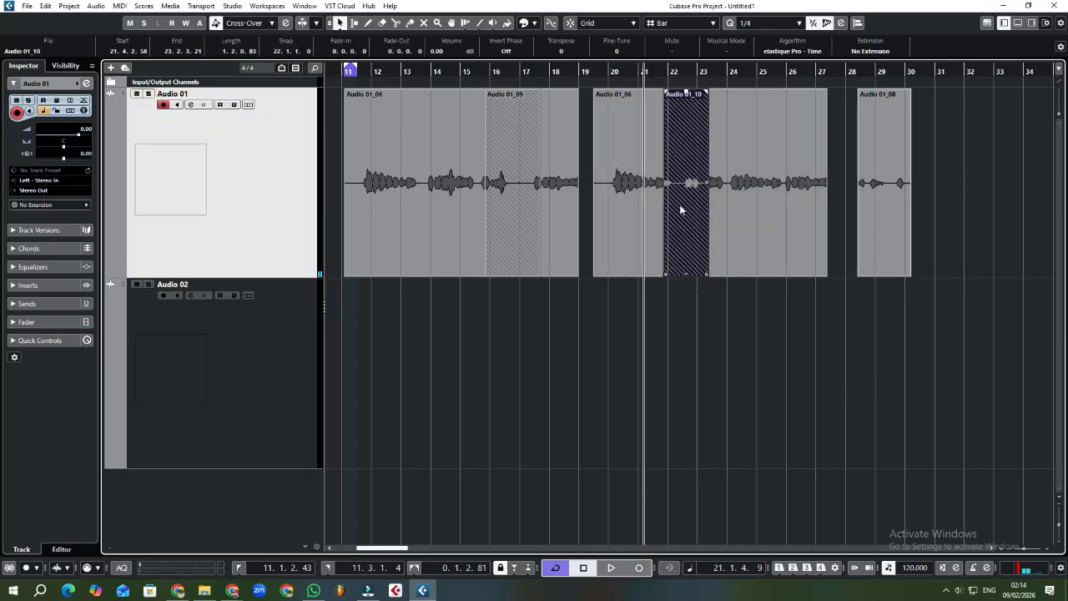
drag(680, 209, 965, 177)
Move Audio 01_09 onto Audio 02 at 19.1.3.52 and close up the later Audio 01 events, placing Audio 01_10 at 29.2.4.45.
click(522, 196)
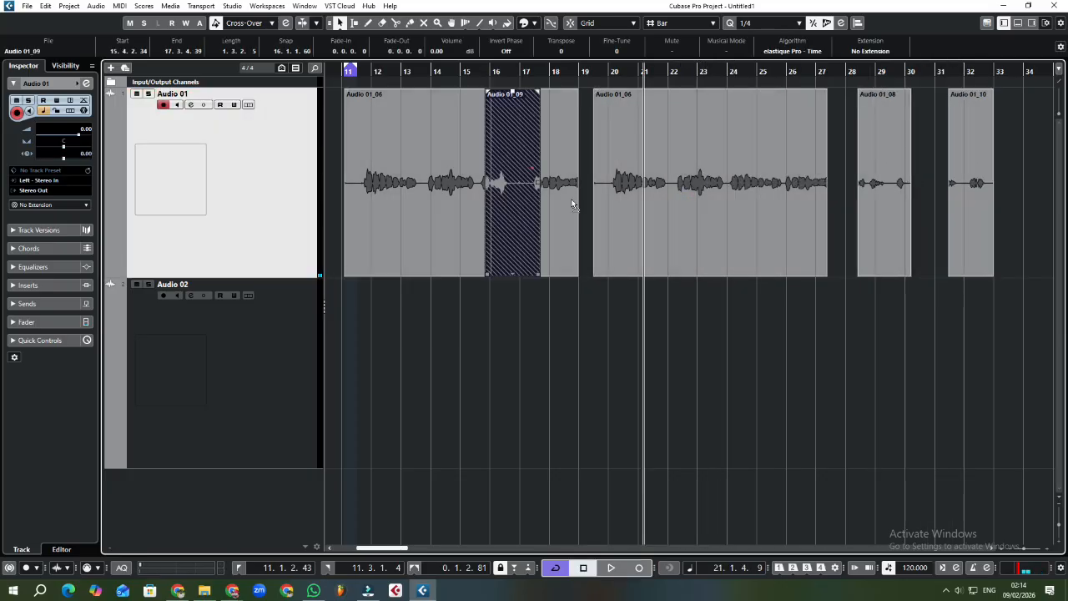
drag(518, 200, 615, 323)
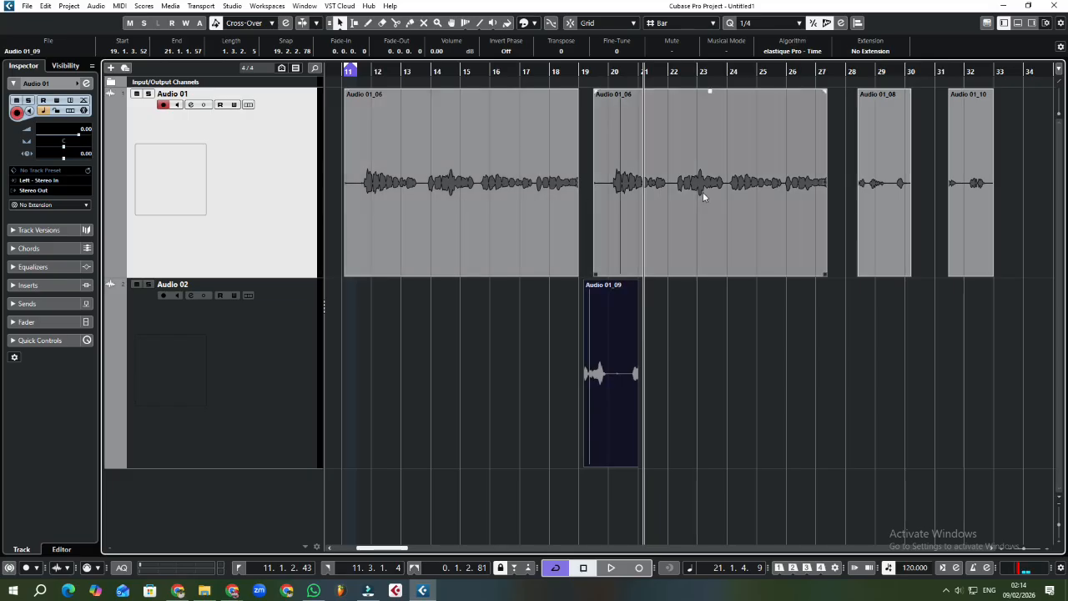
drag(703, 192, 701, 221)
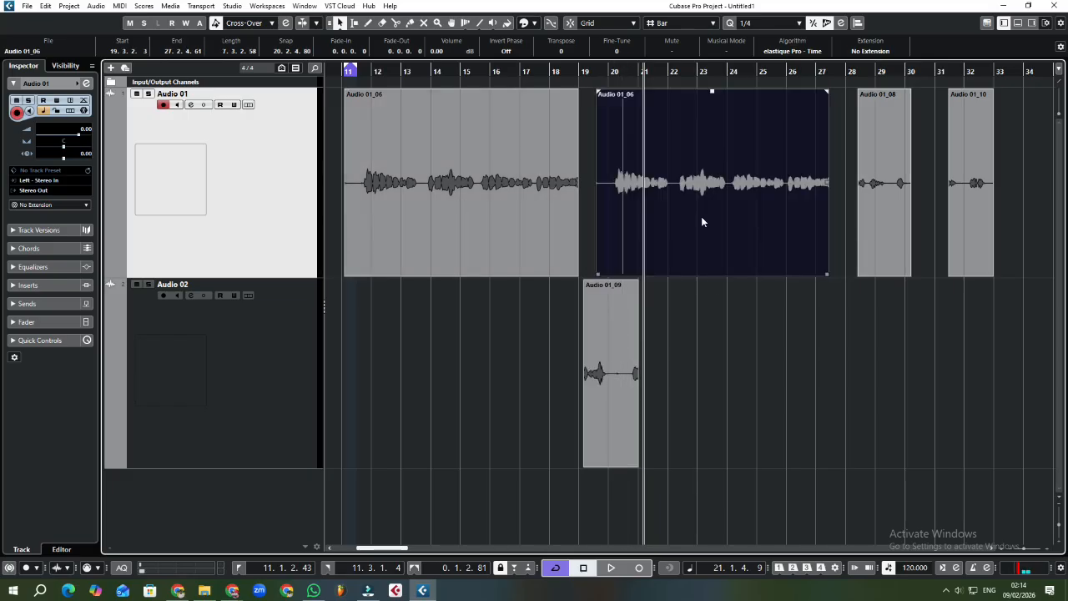
drag(974, 213, 871, 227)
drag(945, 232, 916, 234)
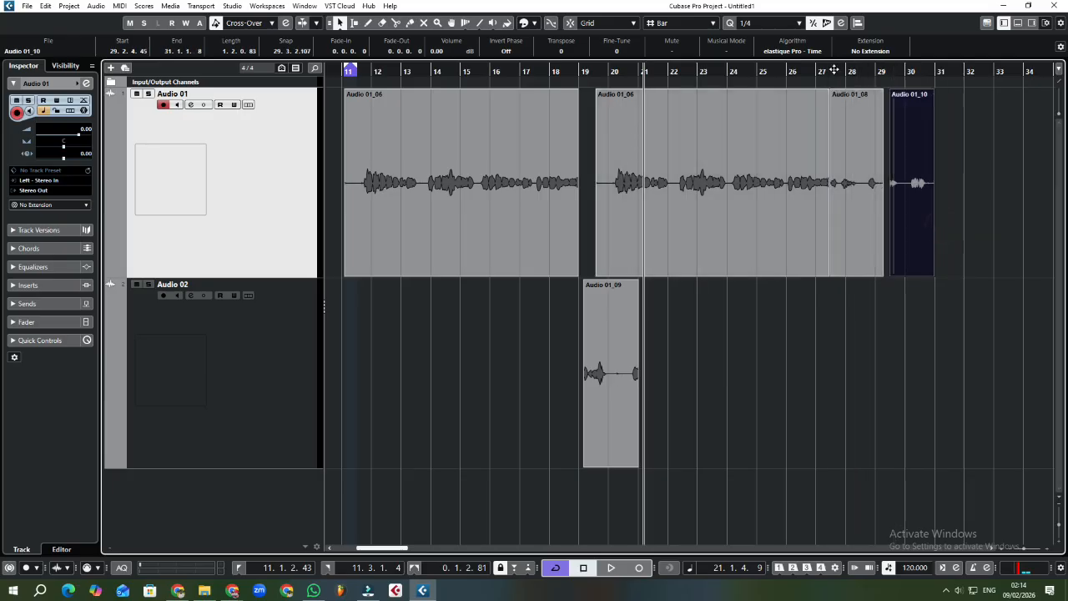
Move the locator range to 5.1.3.96–5.4.3.43, before the first event, and place the playback cursor at 11.2.2.98.
drag(835, 71, 788, 48)
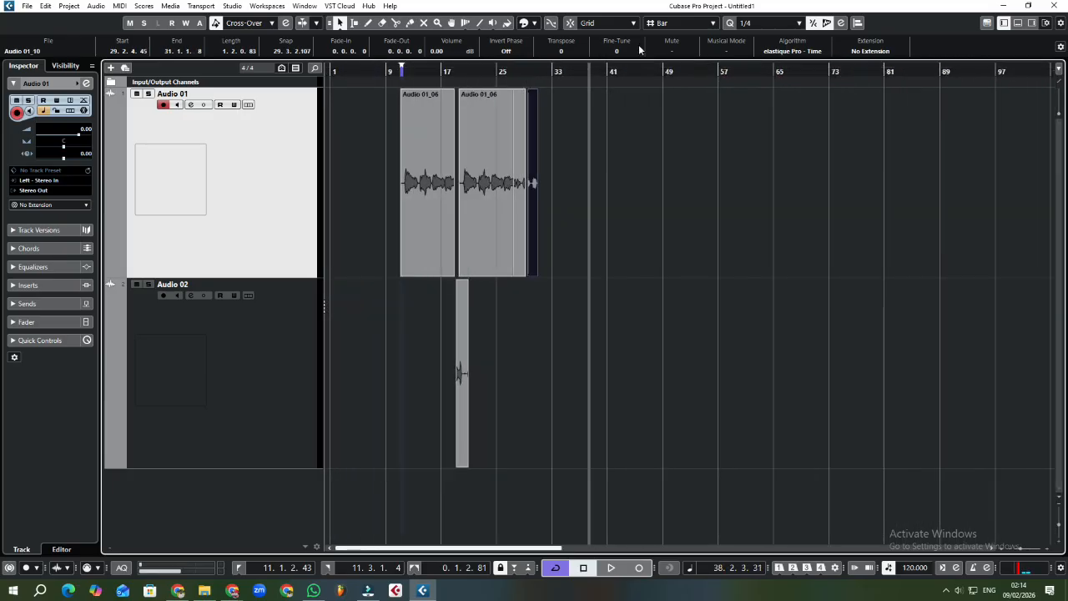
drag(361, 67, 411, 83)
click(398, 65)
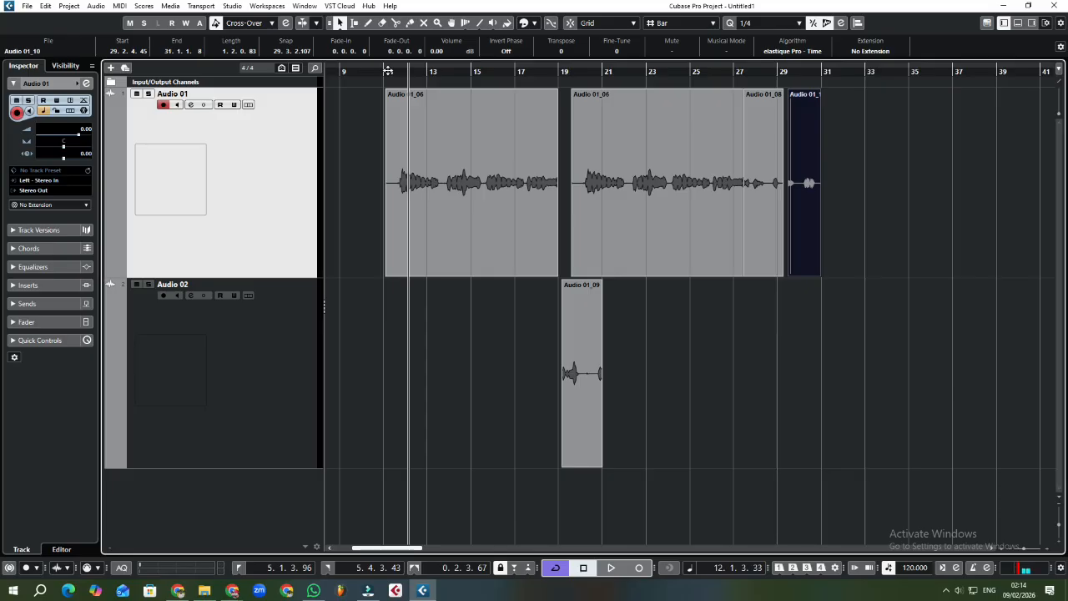
drag(388, 71, 388, 88)
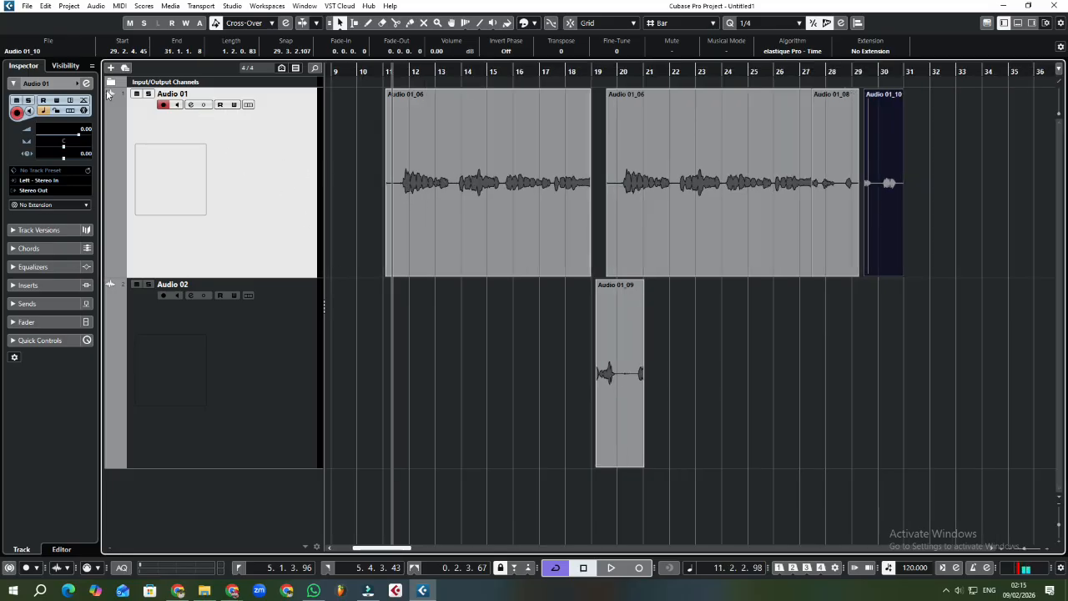
Select all events on Audio 01 and set the locators to the selection range, from 11.1.2.43 to 31.1.1.8.
click(915, 335)
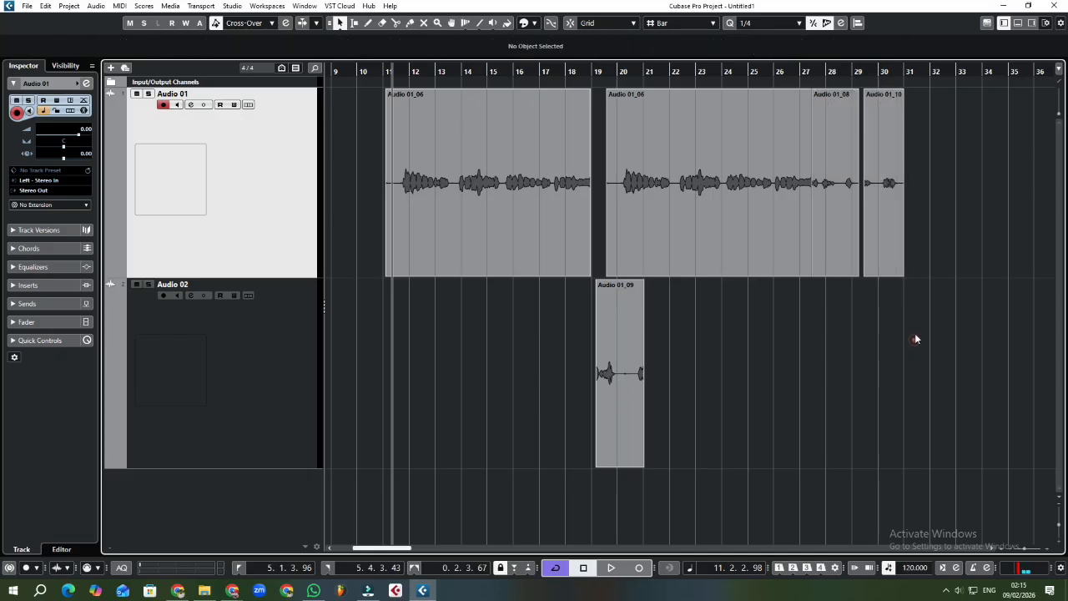
drag(996, 205, 364, 150)
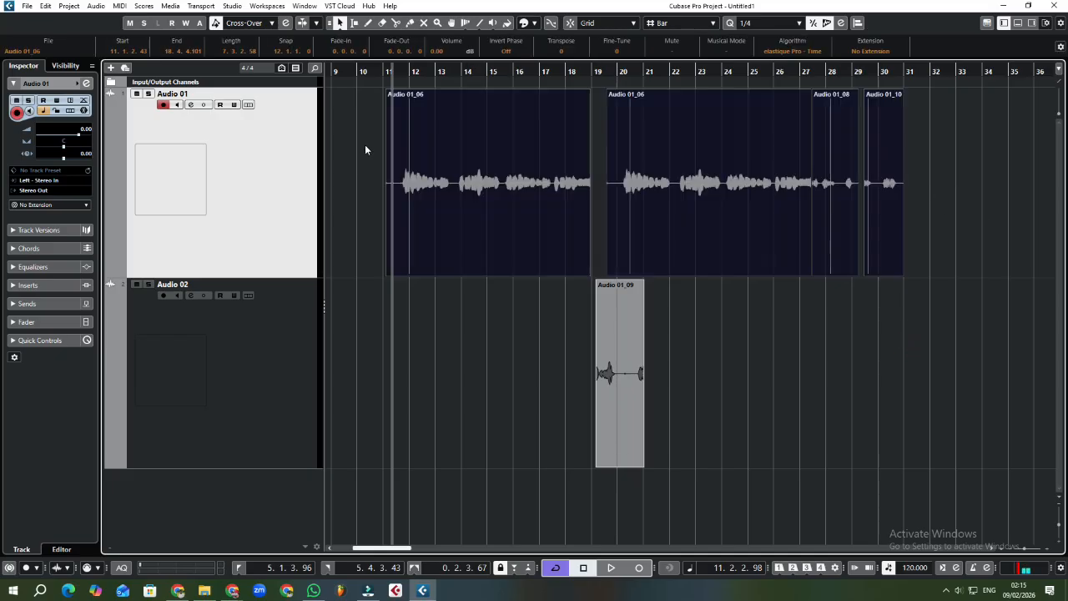
key(p)
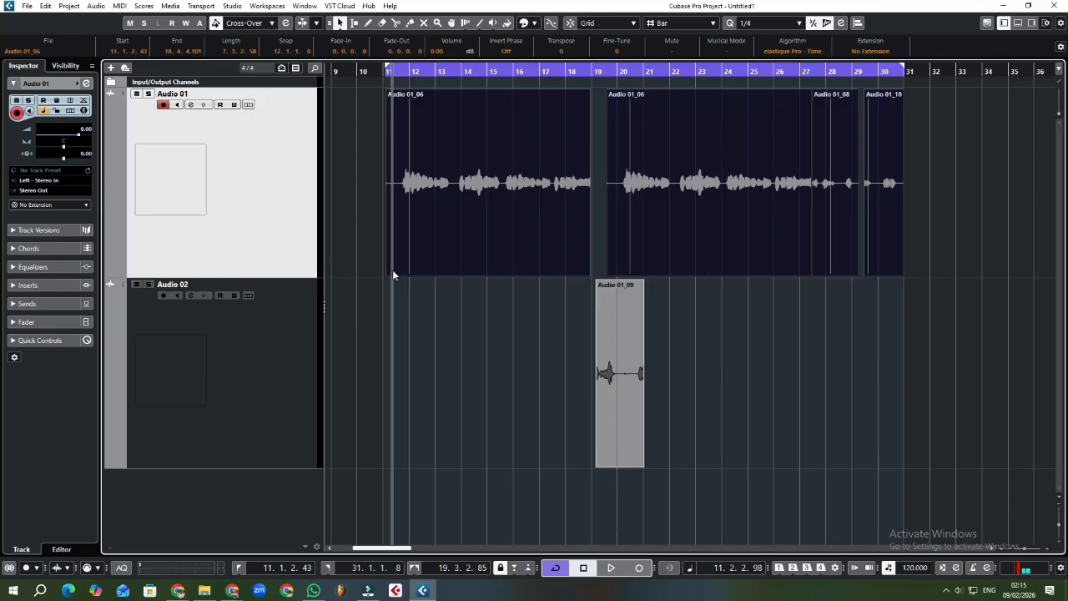
Reselect all the events on Audio 01 with the Object Selection tool.
click(27, 7)
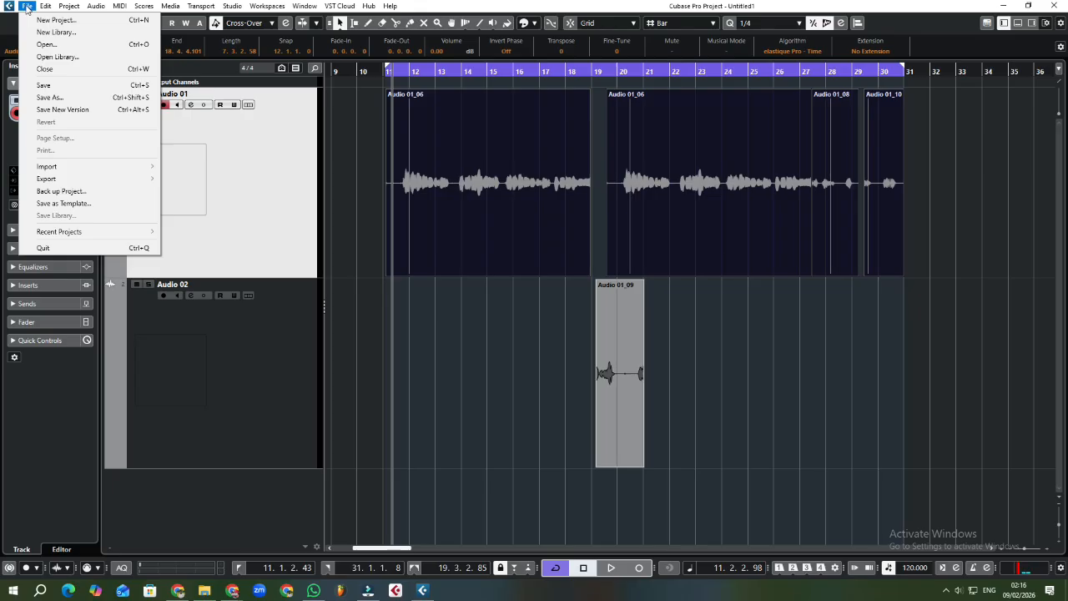
click(670, 425)
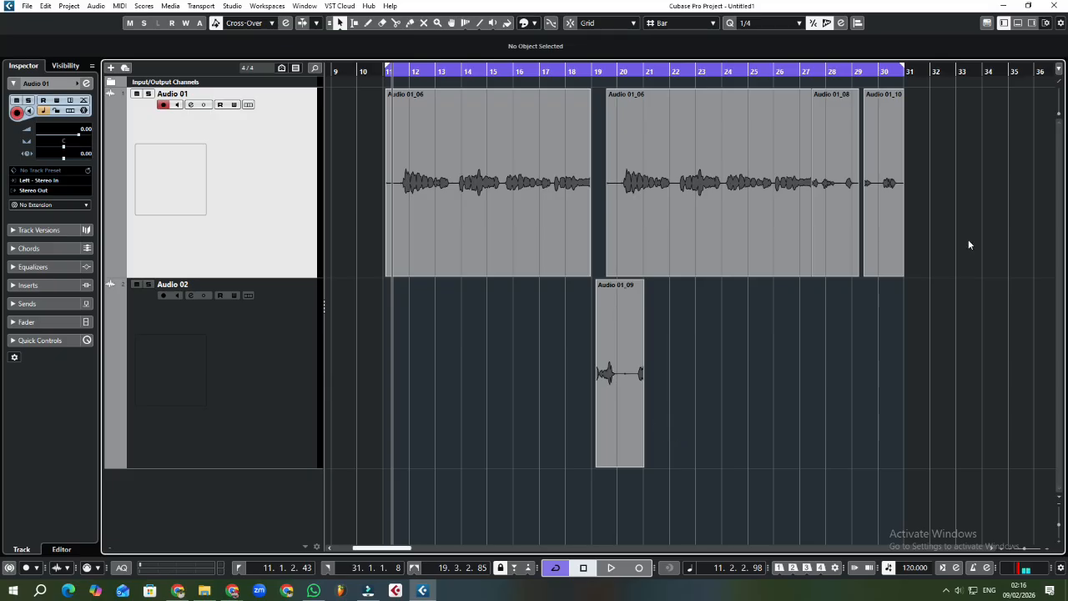
drag(968, 240, 355, 175)
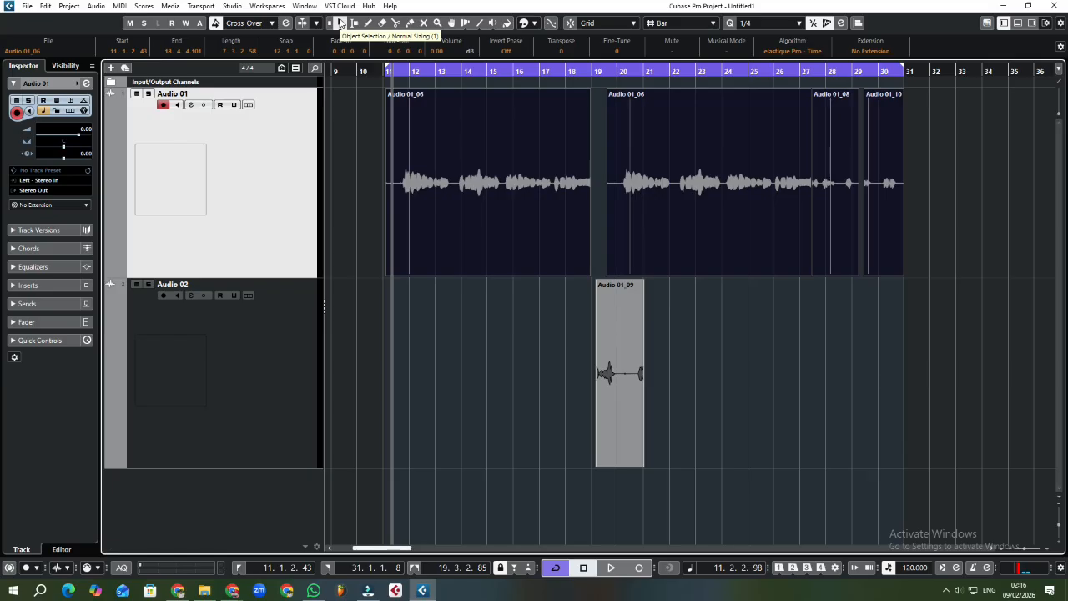
click(341, 23)
drag(985, 207, 368, 192)
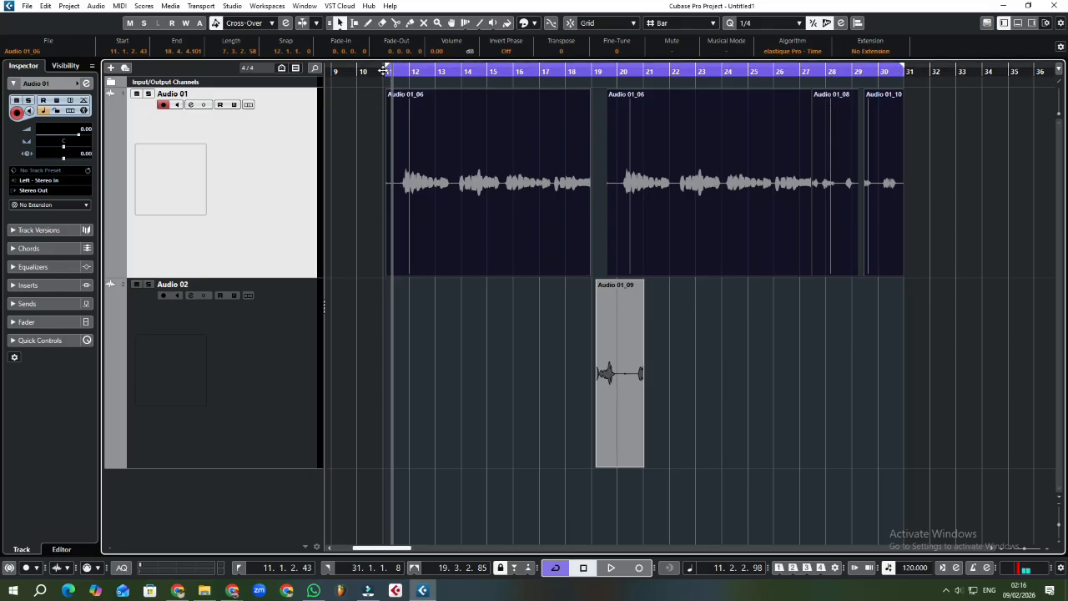
Open the Audio Mixdown export settings and view the single-channel naming scheme without changing it.
click(26, 7)
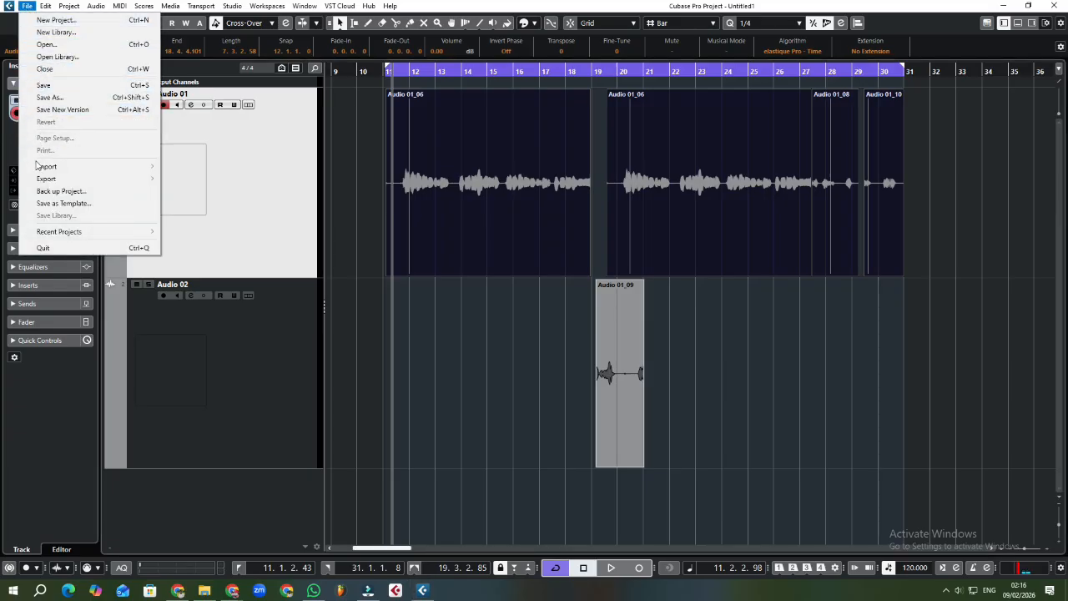
mouse_move(41, 171)
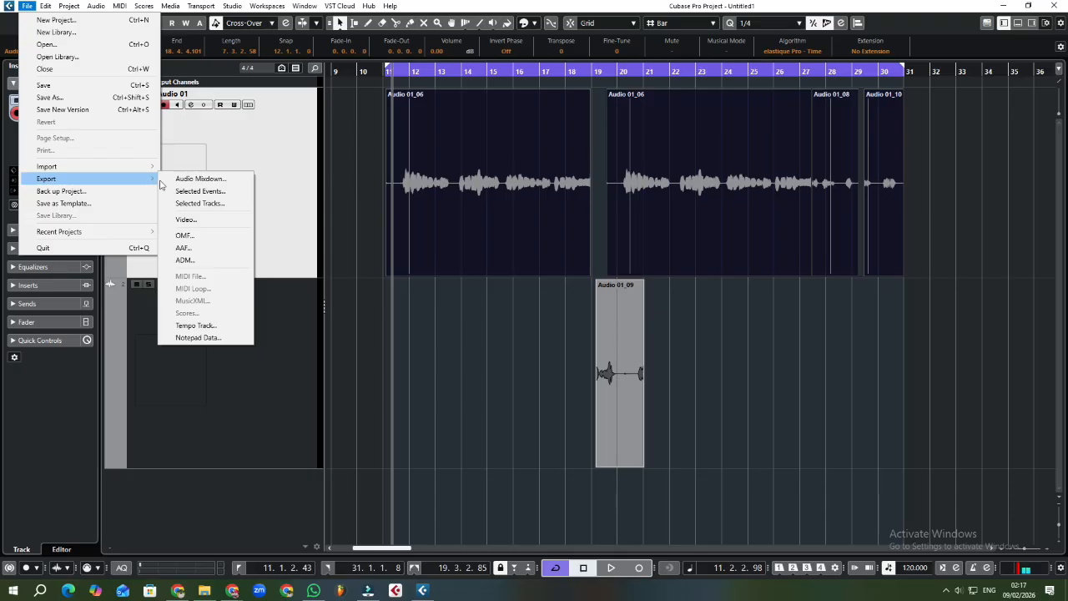
click(217, 179)
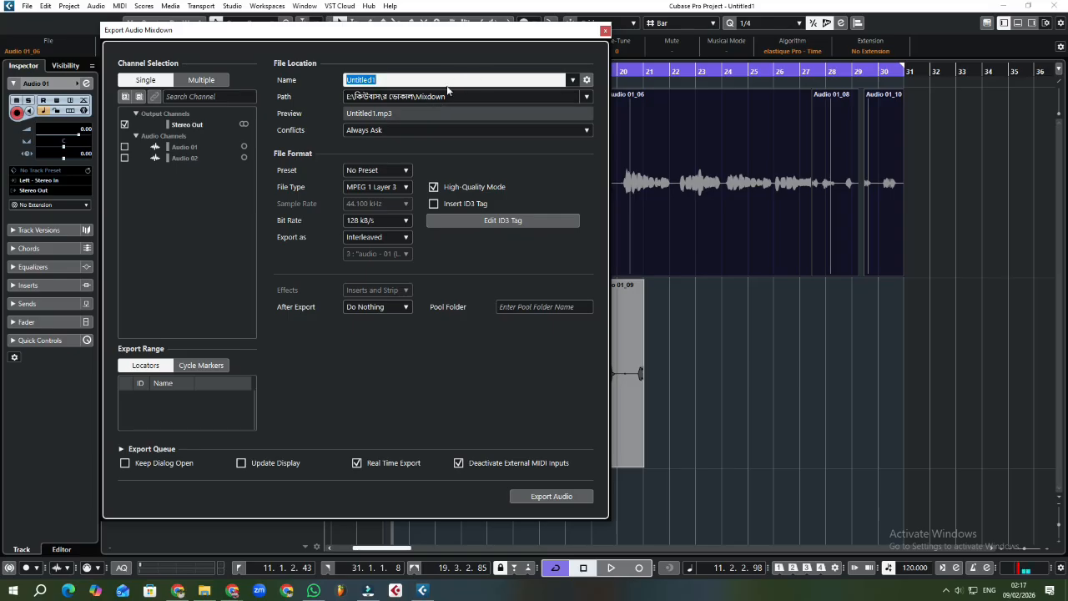
click(587, 80)
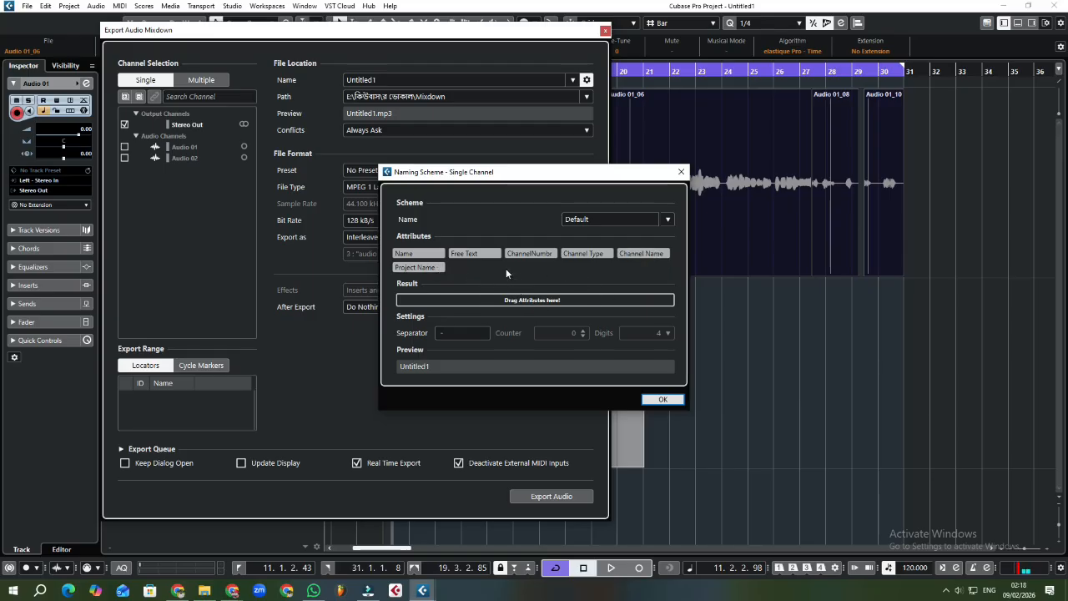
click(662, 397)
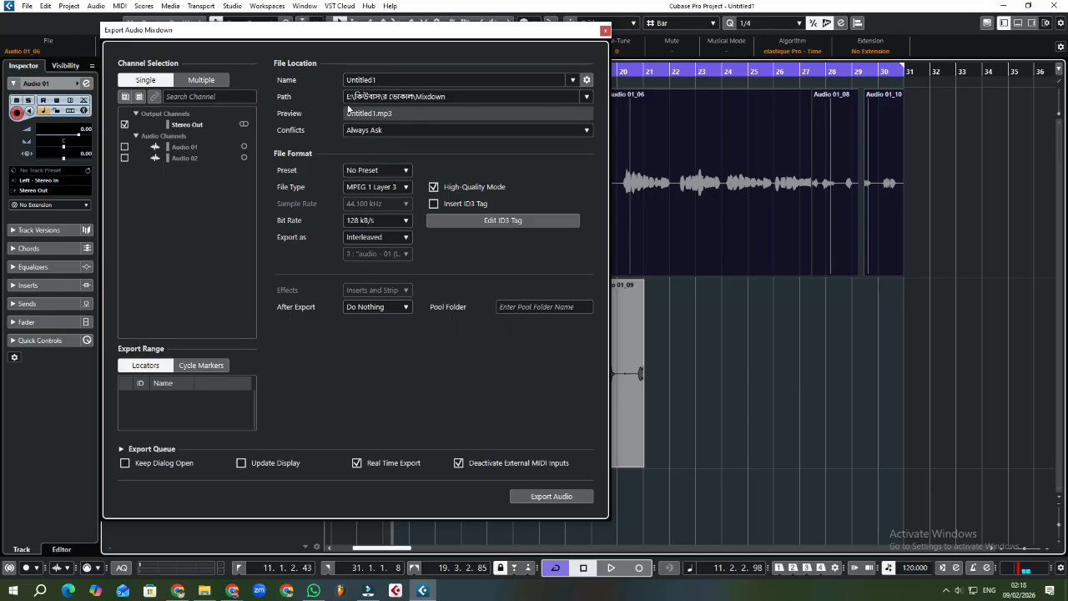
Name the mixdown file yuttutyu in the export settings.
click(386, 80)
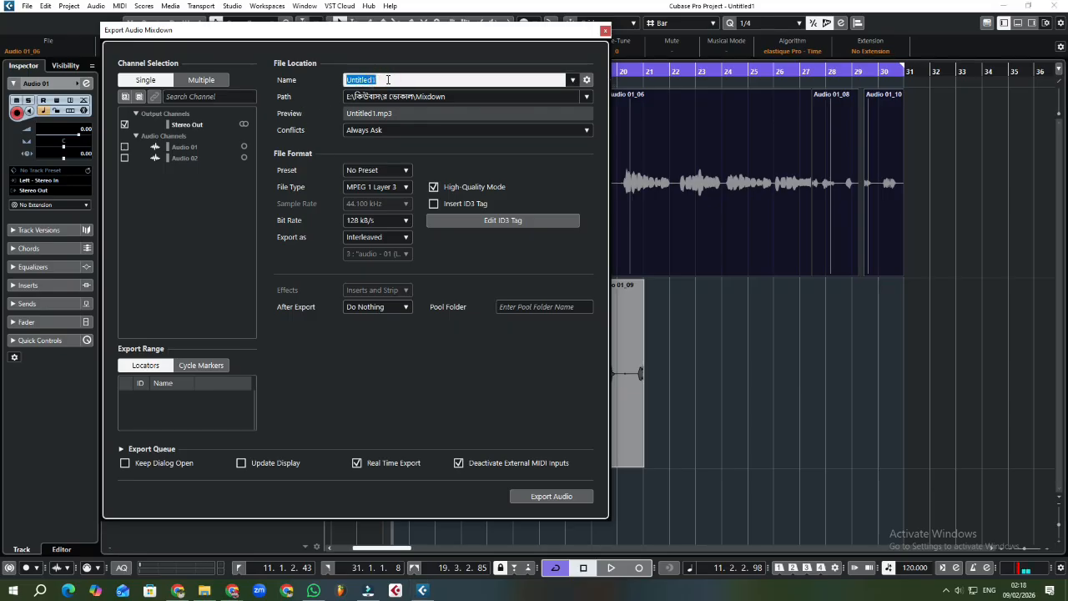
key(BackSpace)
text(yuttutyu)
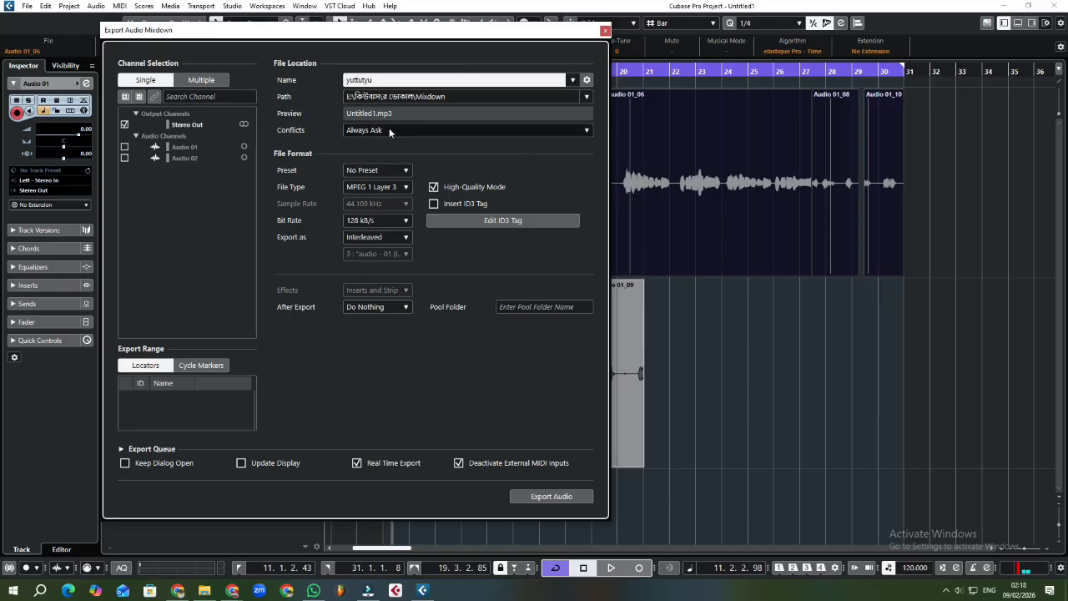
click(558, 167)
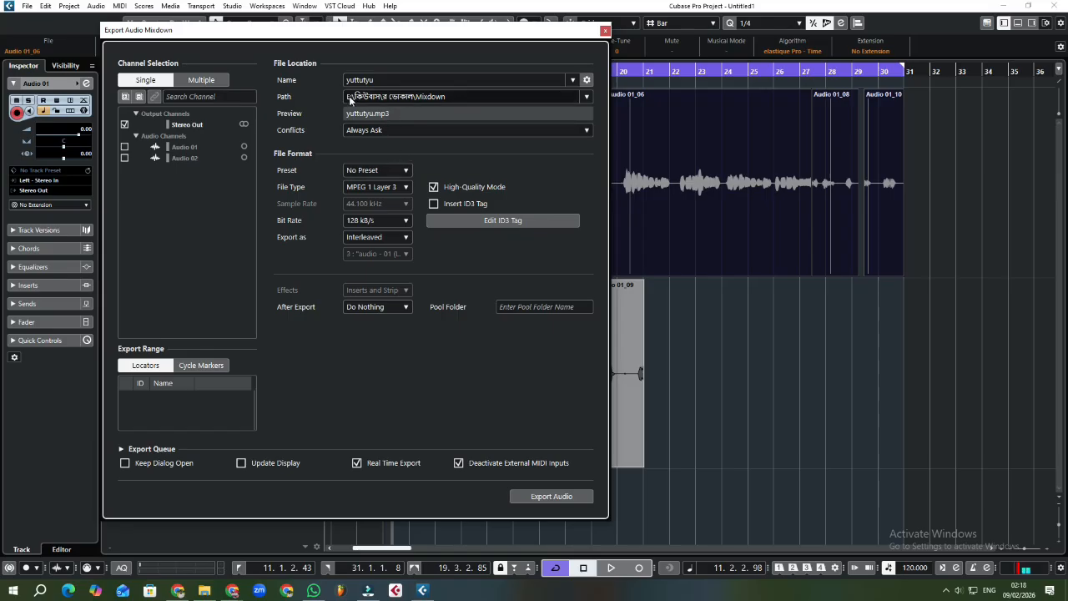
Set the mixdown's export path to the কিউবাস folder on Local Disk (E:), keeping the file name yuttutyu.
click(587, 97)
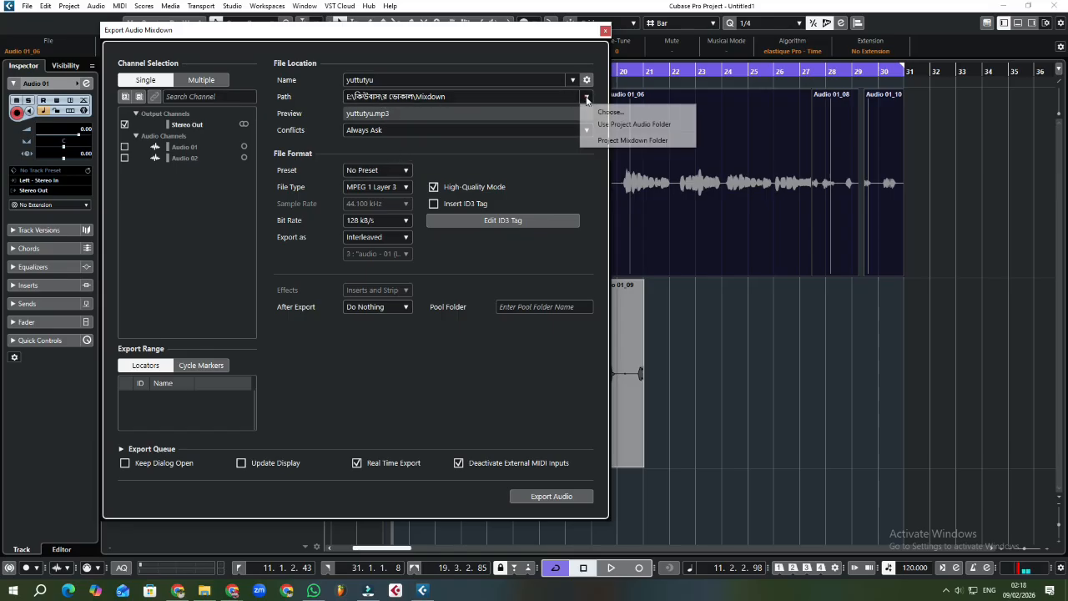
click(643, 116)
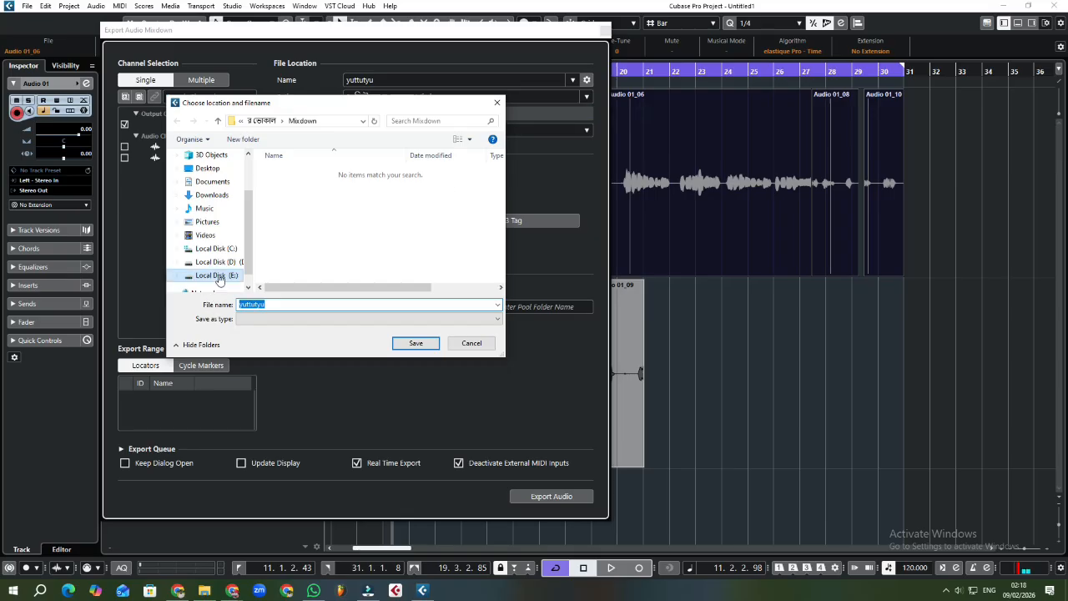
click(219, 276)
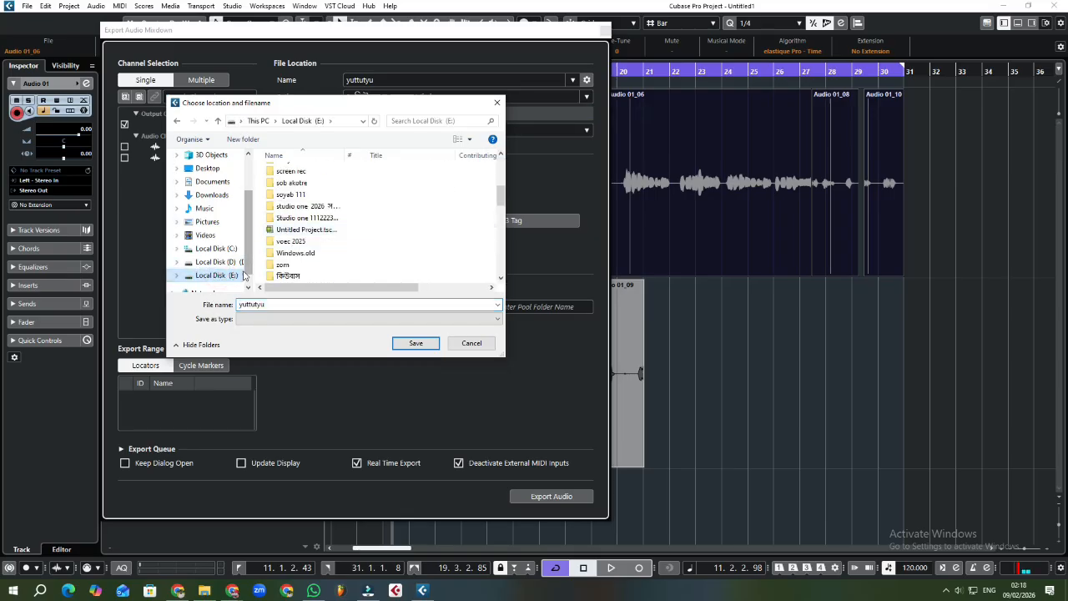
click(219, 277)
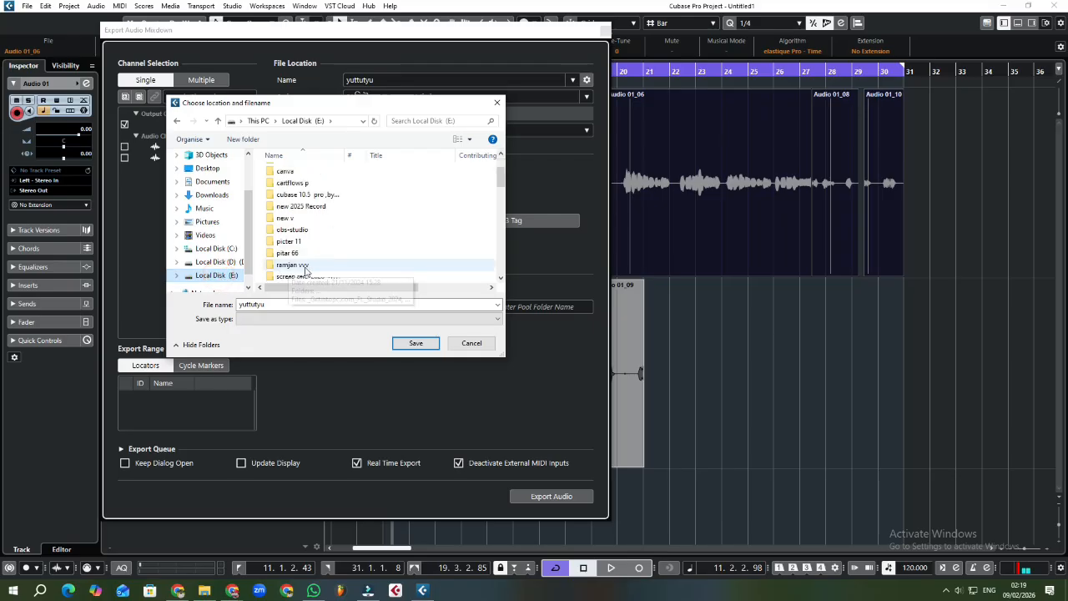
scroll(318, 265, down, 5)
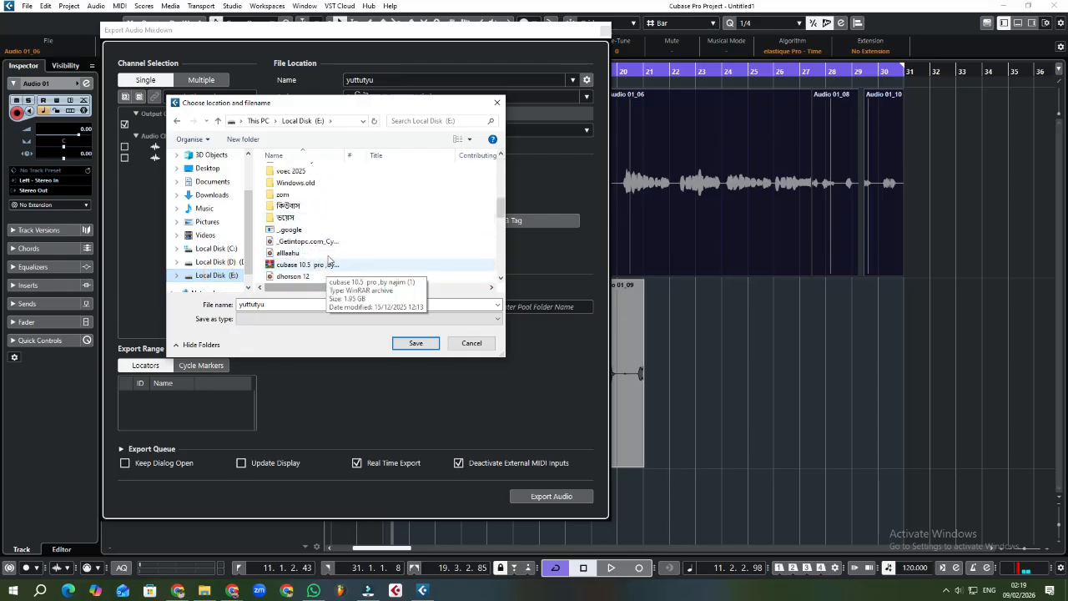
click(294, 205)
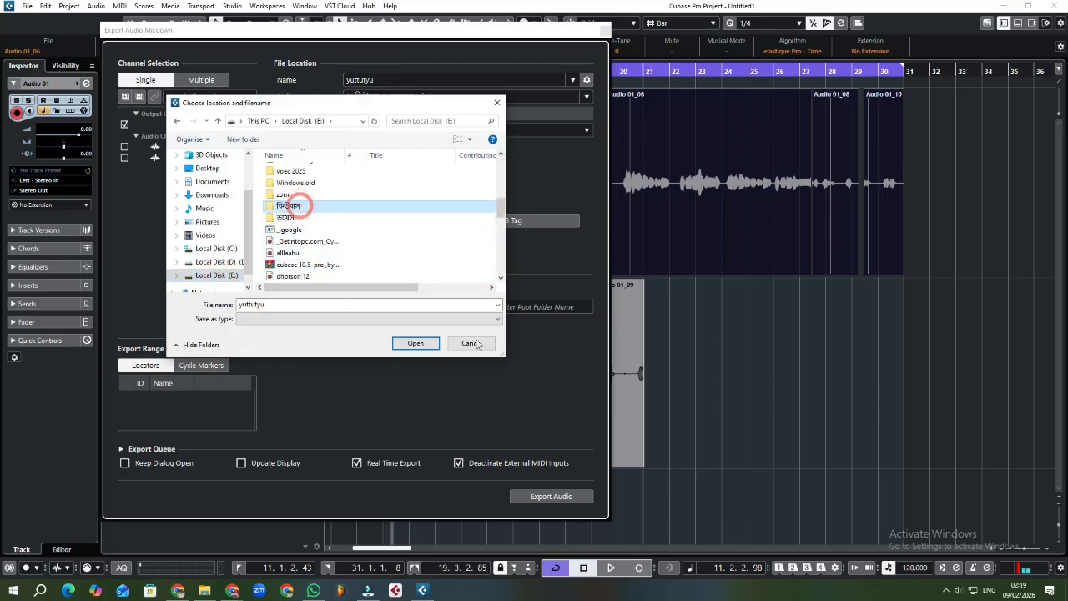
click(416, 343)
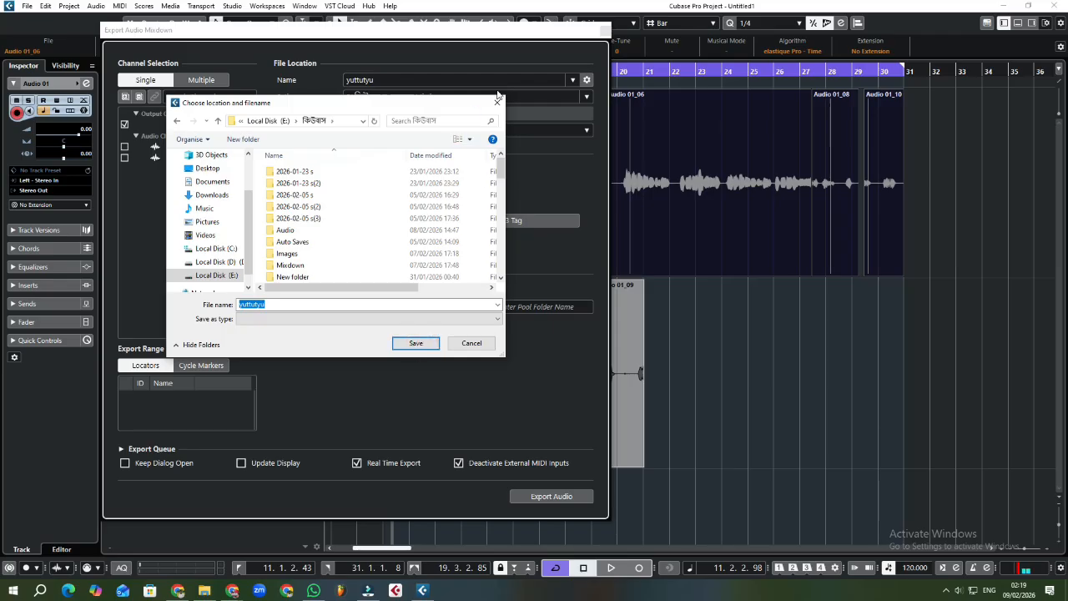
click(416, 344)
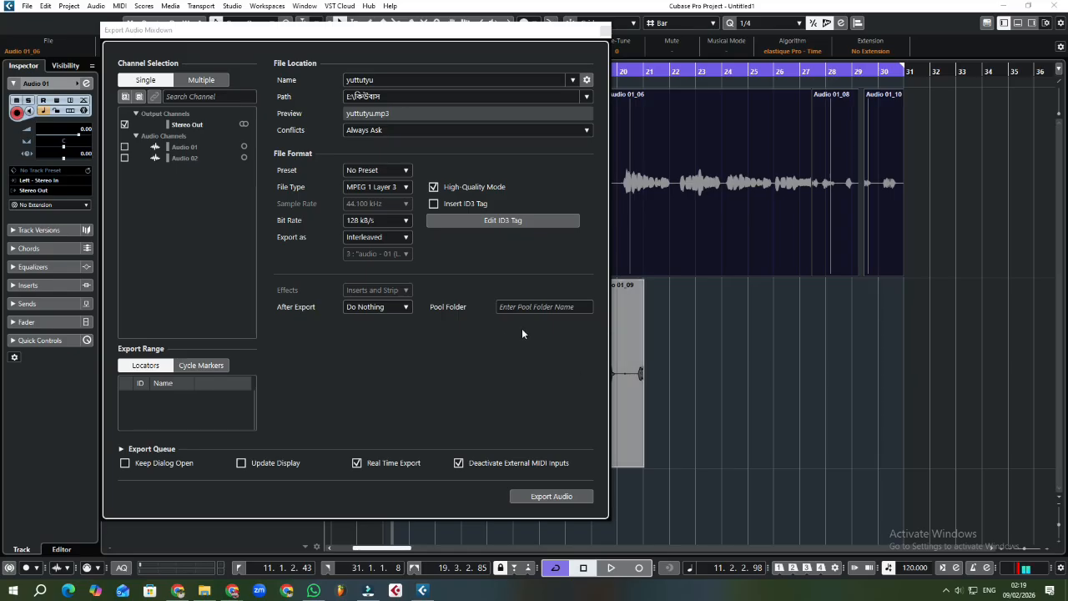
Start exporting the Stereo Out mixdown, abort the export and close the export settings.
click(543, 496)
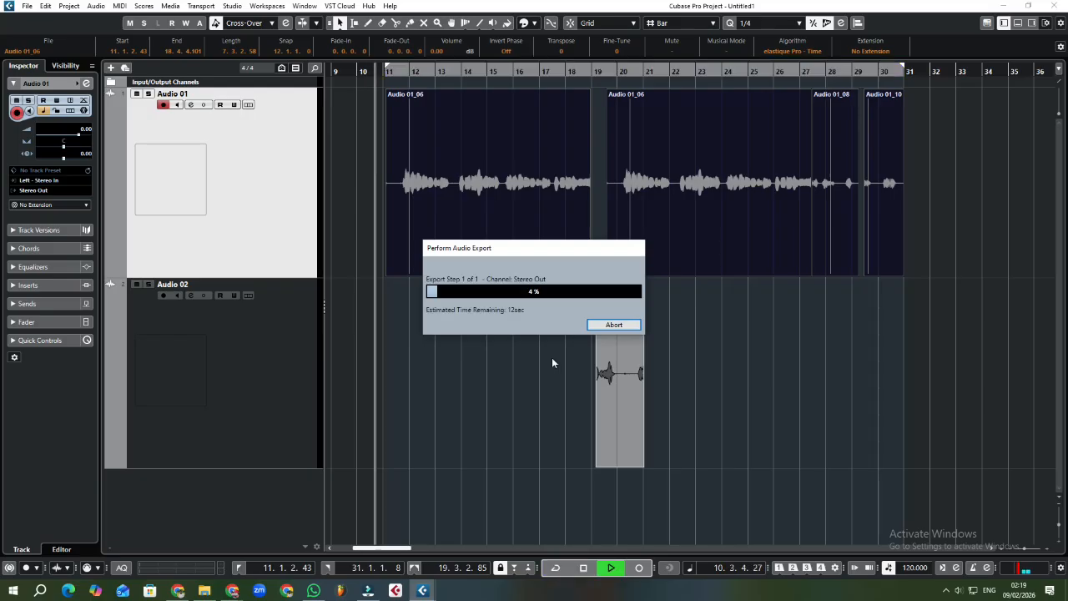
click(615, 325)
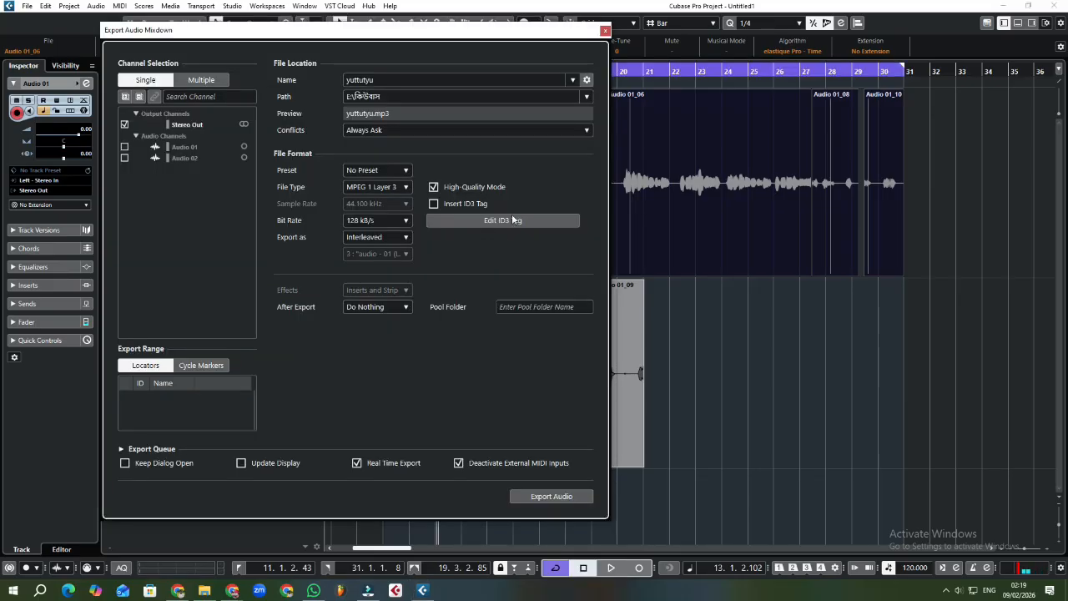
click(605, 30)
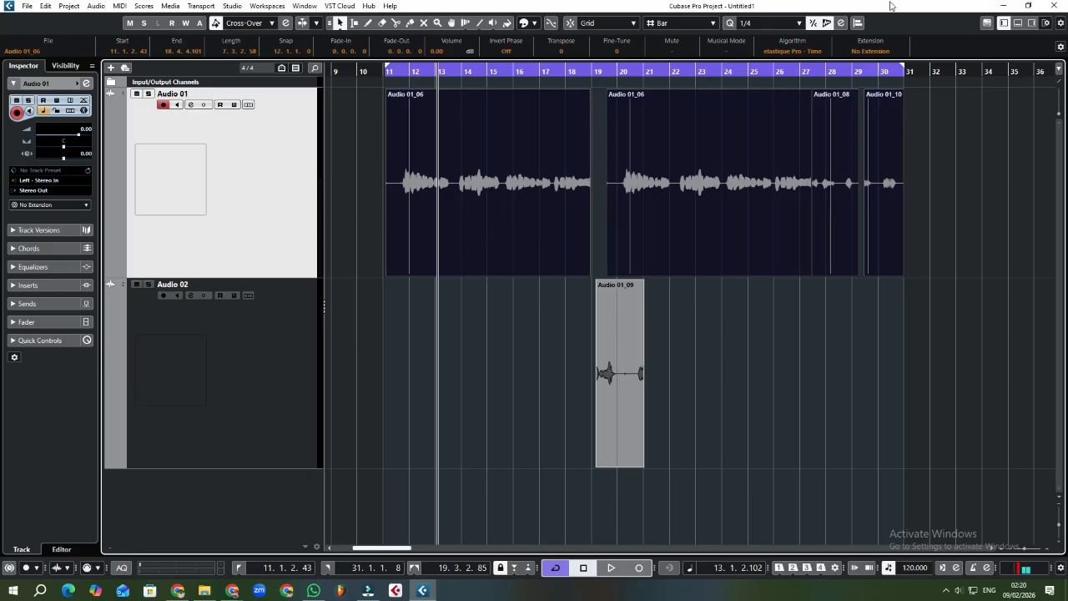
Reduce the project window from full size, switch on the metronome click and start playback.
drag(910, 3, 950, 33)
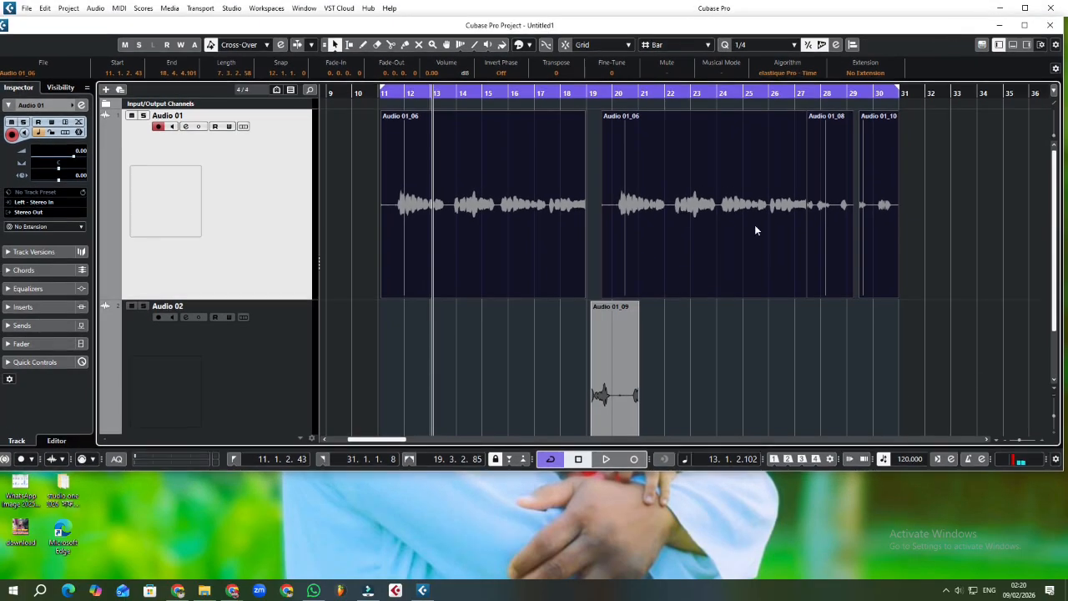
click(970, 460)
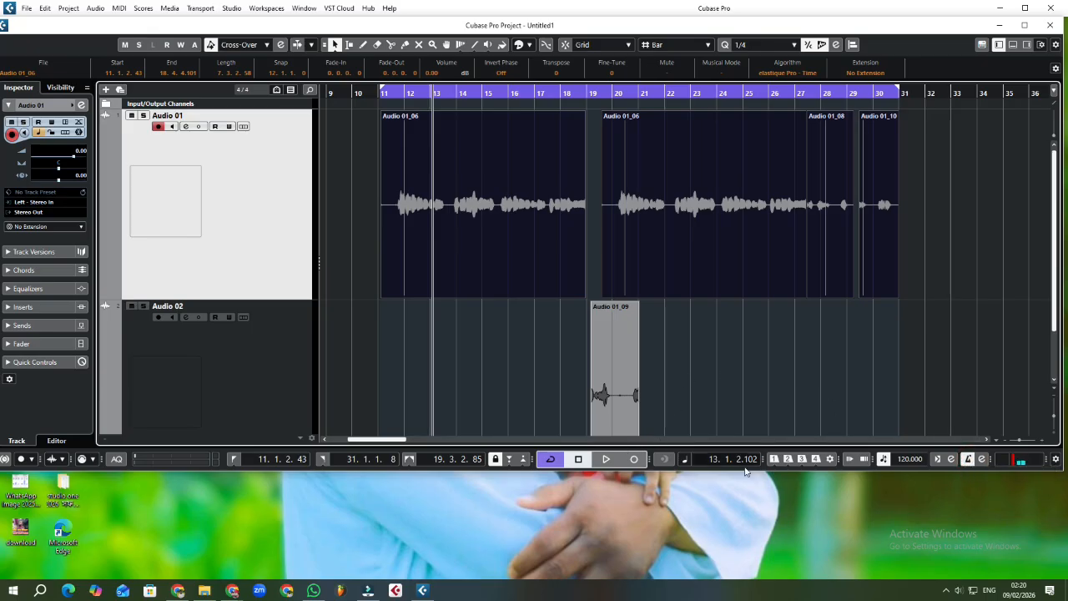
click(613, 463)
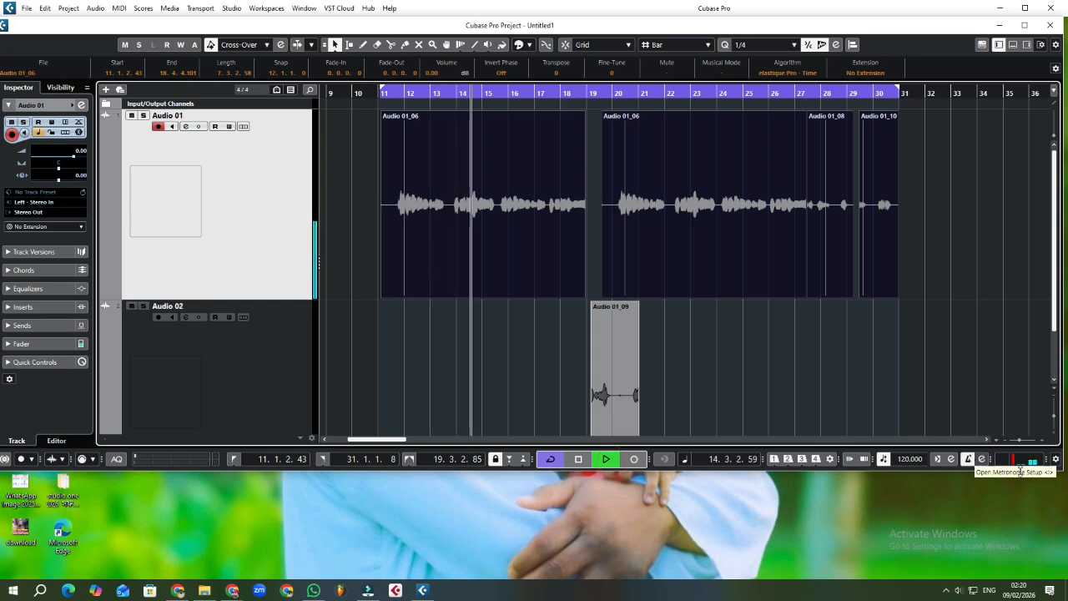
Raise the Windows speaker volume to 100 while the project plays.
click(964, 592)
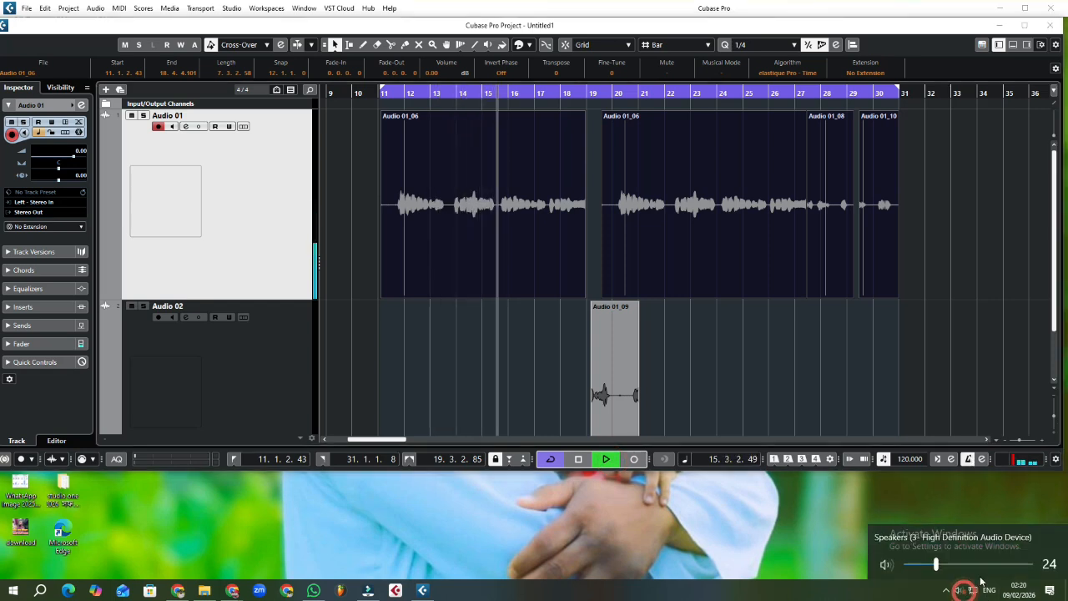
drag(981, 570, 1060, 564)
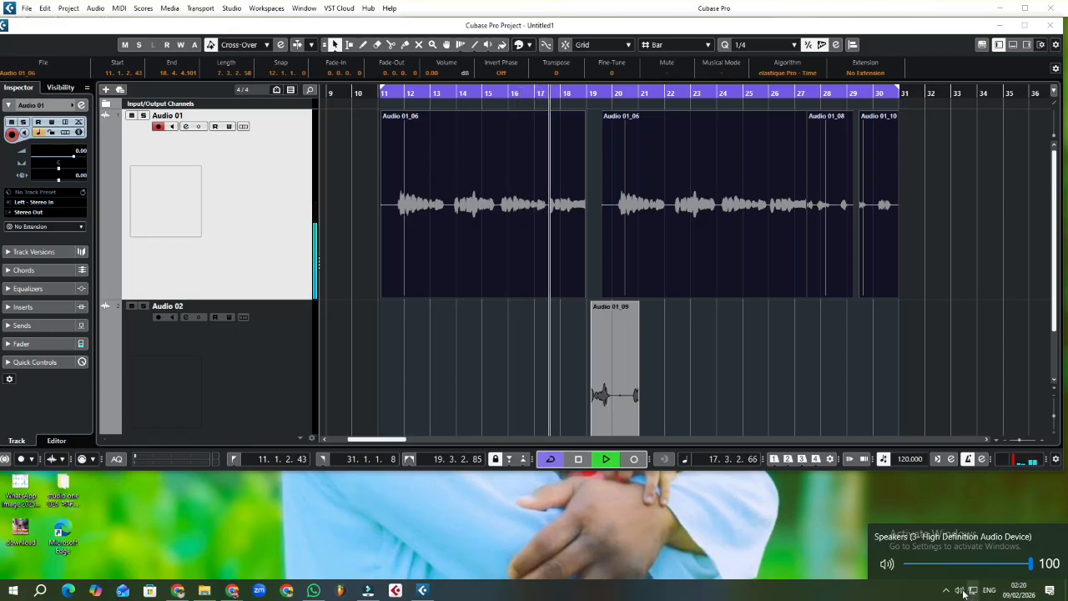
click(968, 518)
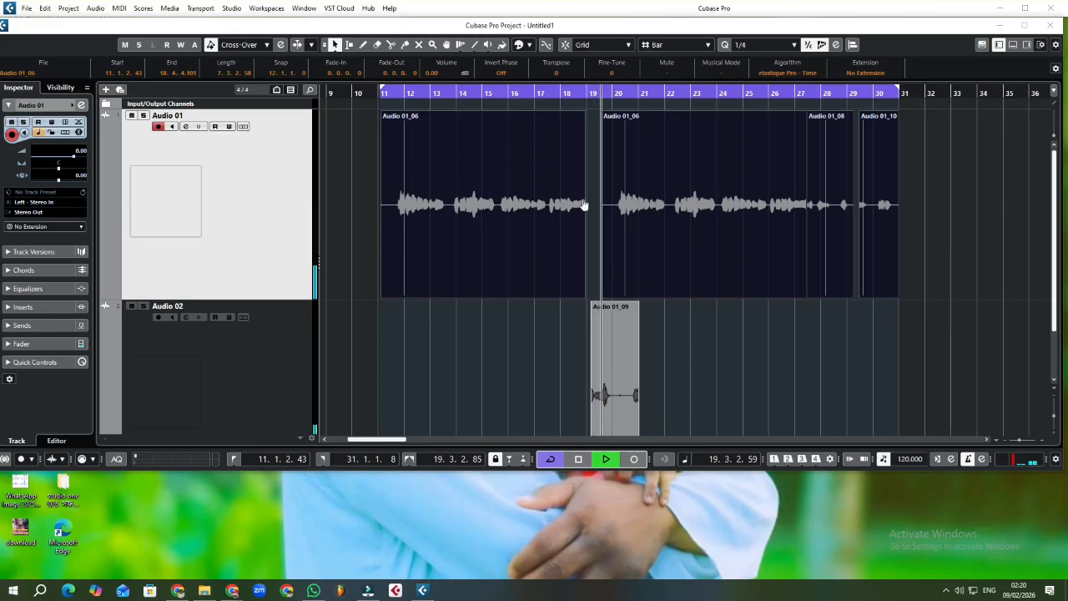
Toggle the project window between maximized and reduced size, and reposition it so its far edge and transport controls are fully on screen.
drag(928, 31, 769, 2)
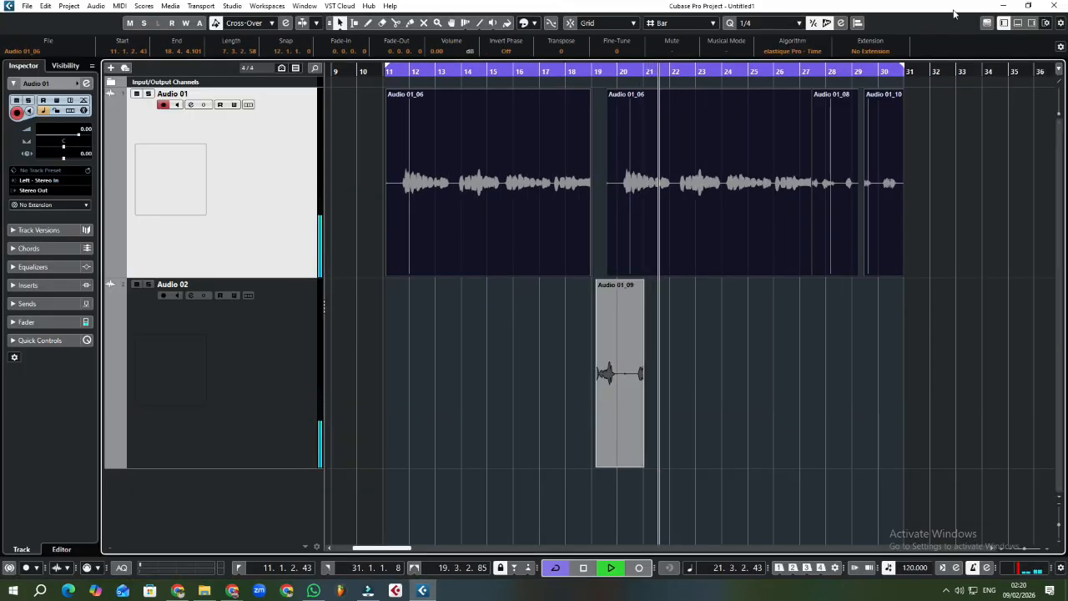
drag(954, 9, 632, 1)
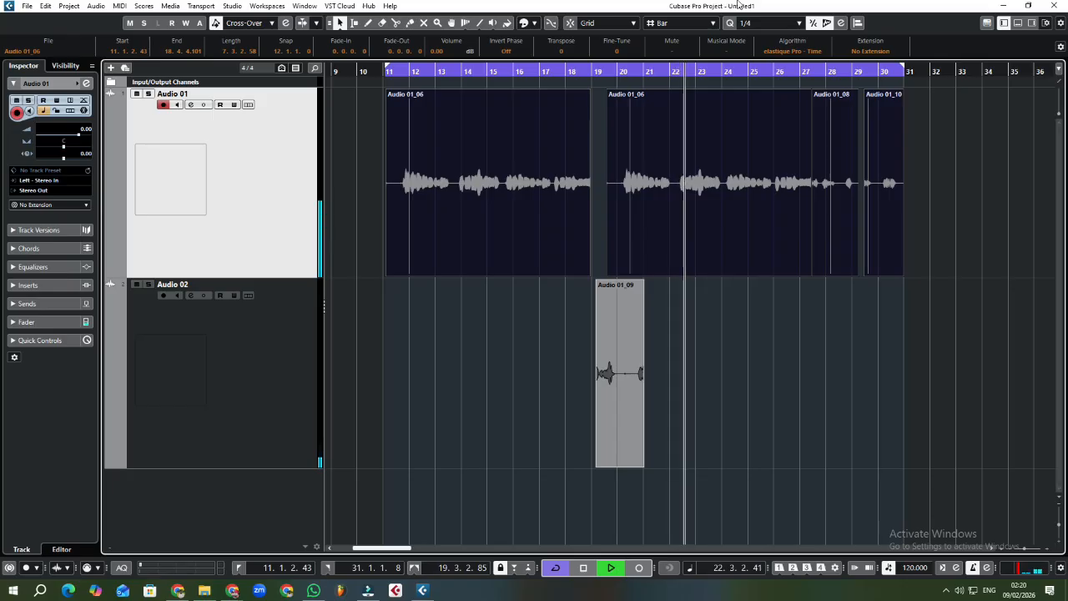
drag(780, 4, 783, 12)
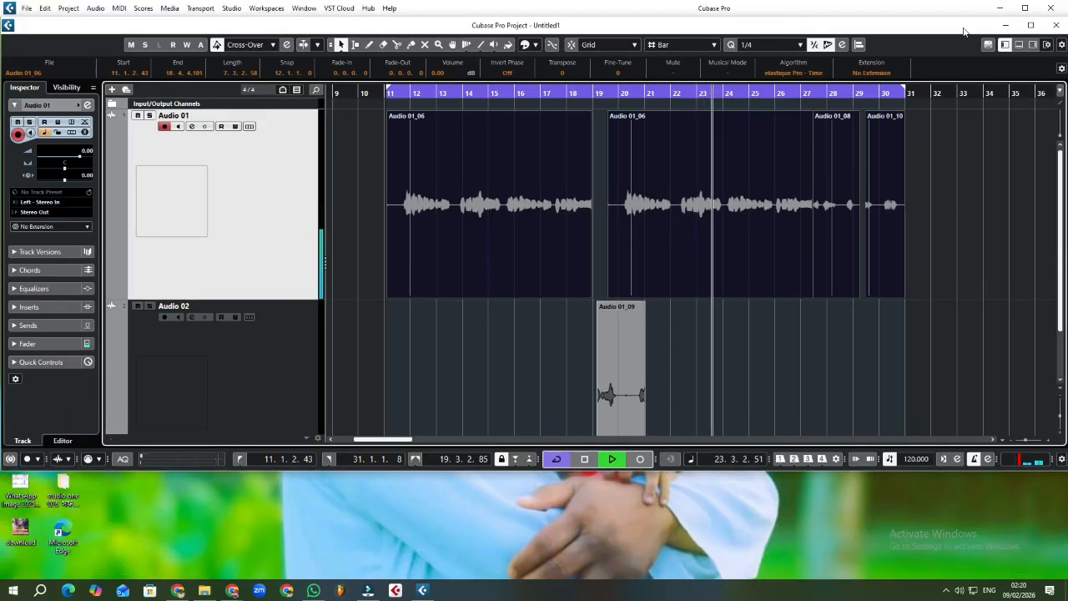
drag(959, 28, 788, 29)
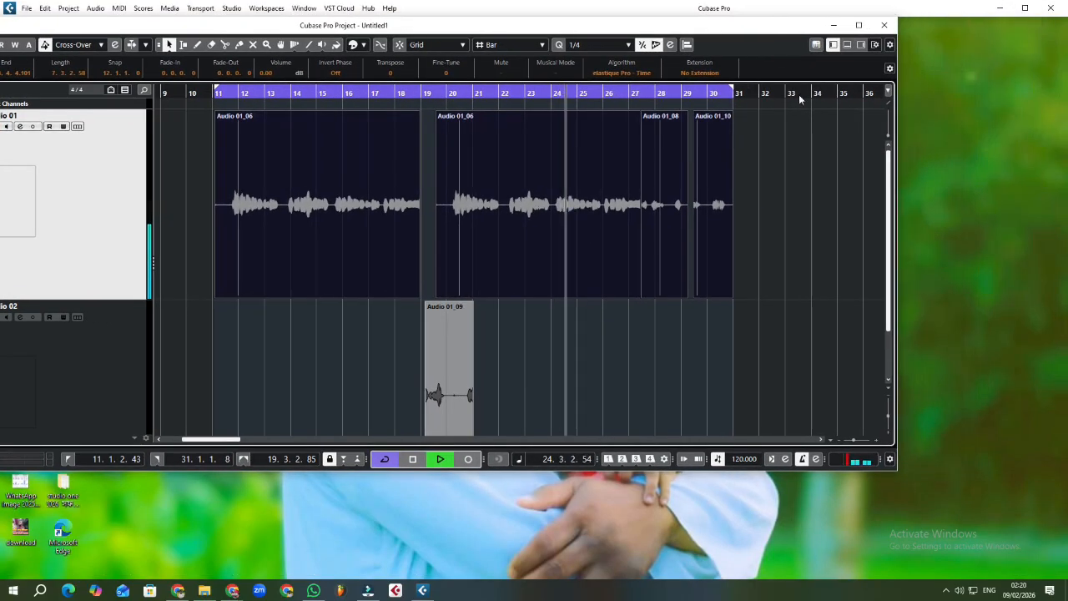
Lower the project tempo to 89 BPM during playback.
scroll(751, 462, down, 17)
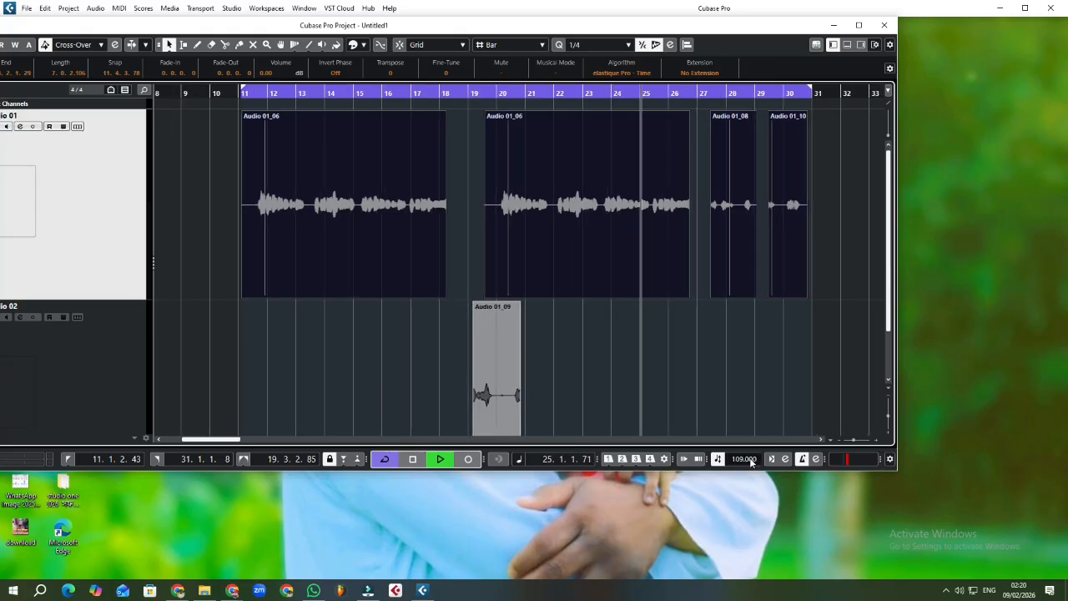
scroll(750, 462, down, 20)
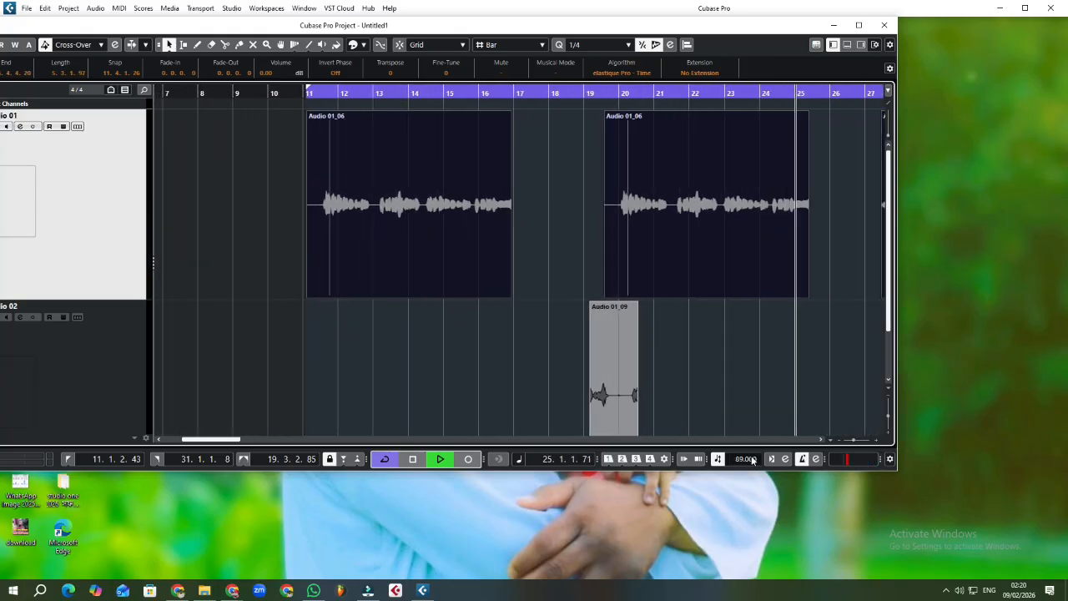
Lower the project tempo to 78 BPM, and reposition the project window so its track list is fully on screen.
scroll(749, 466, down, 5)
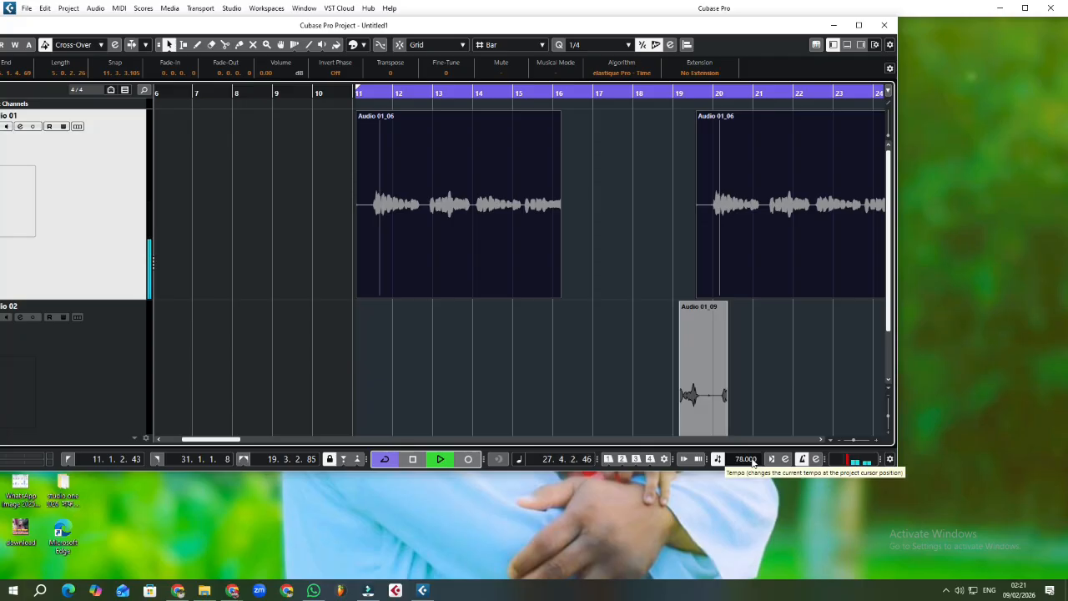
double_click(741, 26)
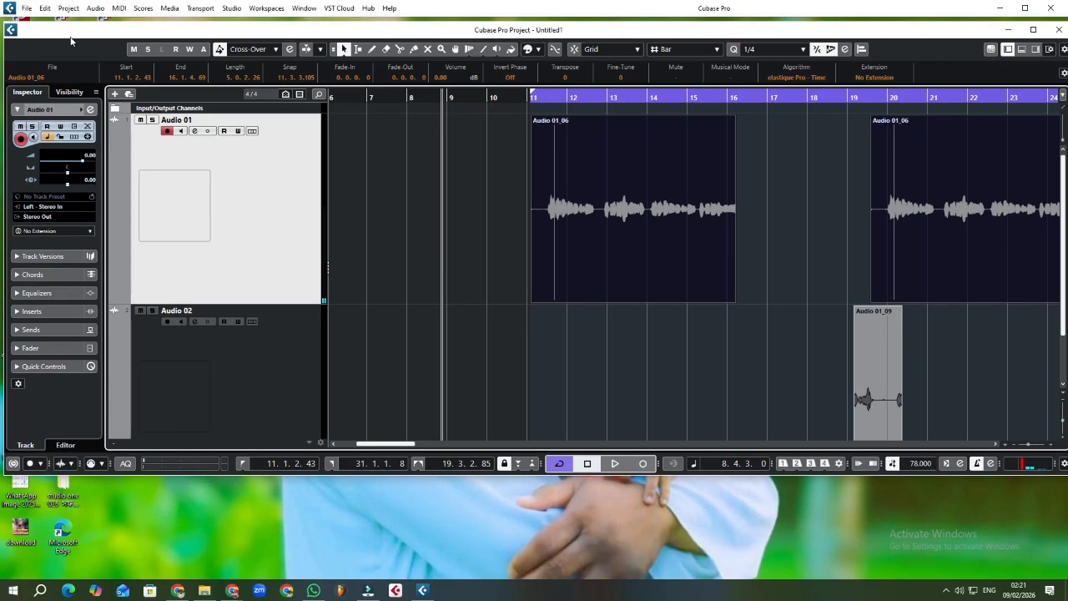
drag(82, 34, 76, 30)
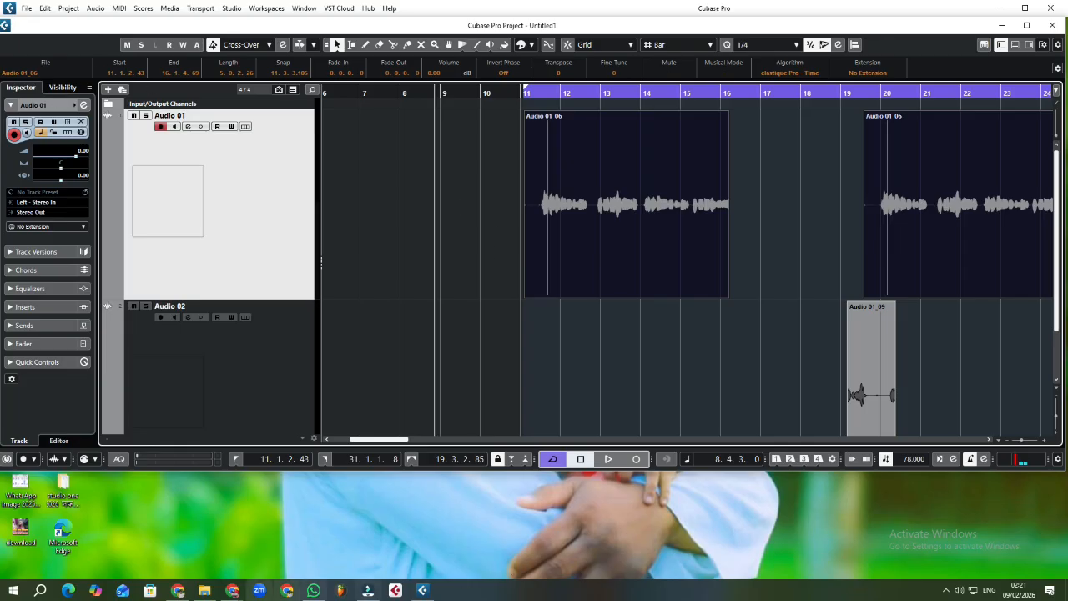
Check the Google Meet call window, return to Cubase, and lower the Windows speaker volume to 34.
mouse_move(231, 591)
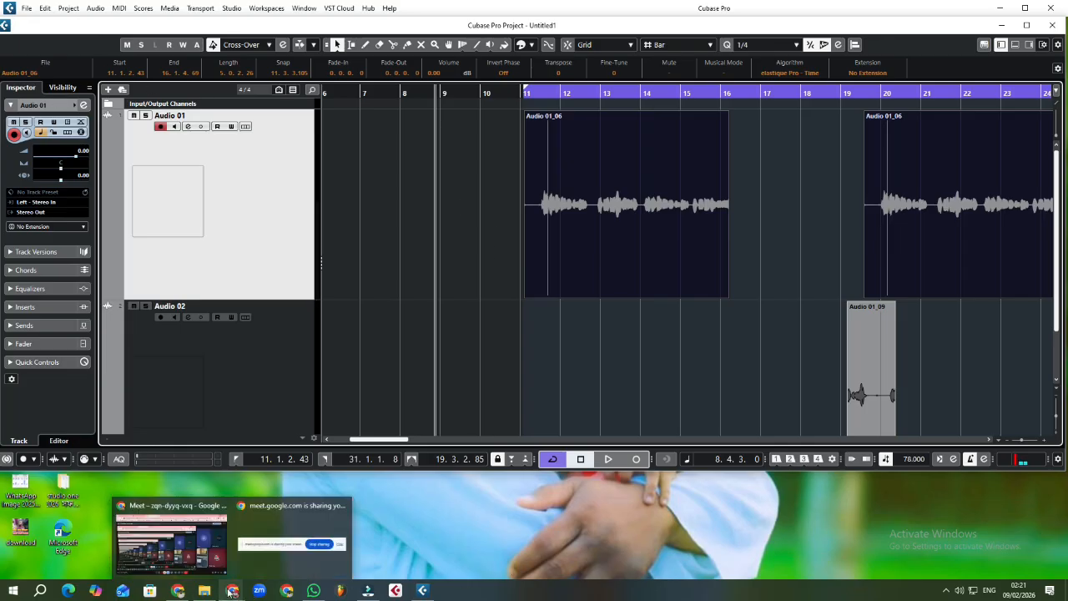
click(200, 557)
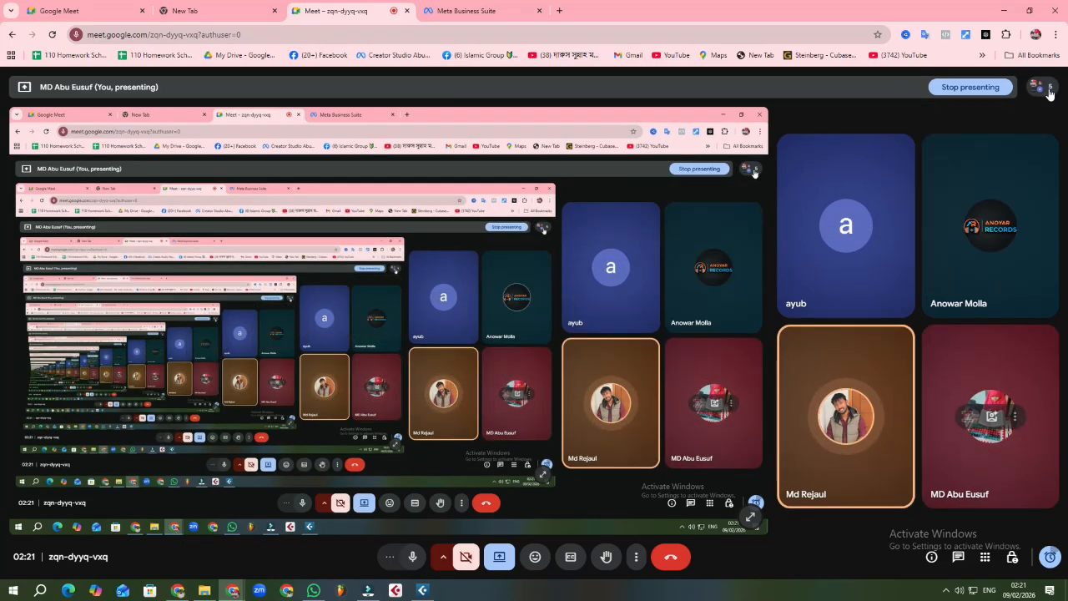
click(1009, 12)
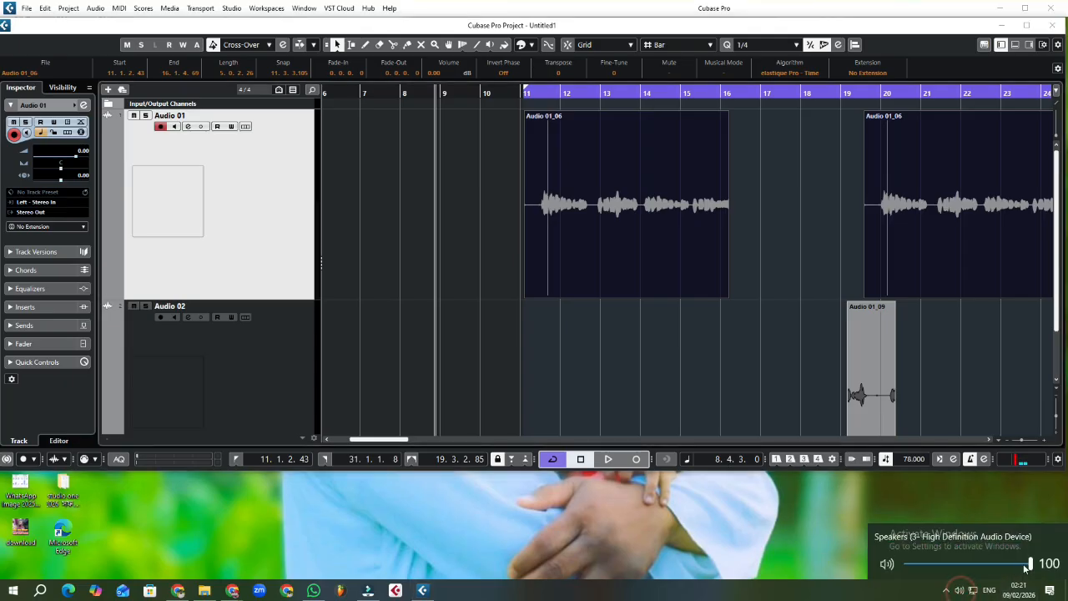
drag(1028, 565, 948, 567)
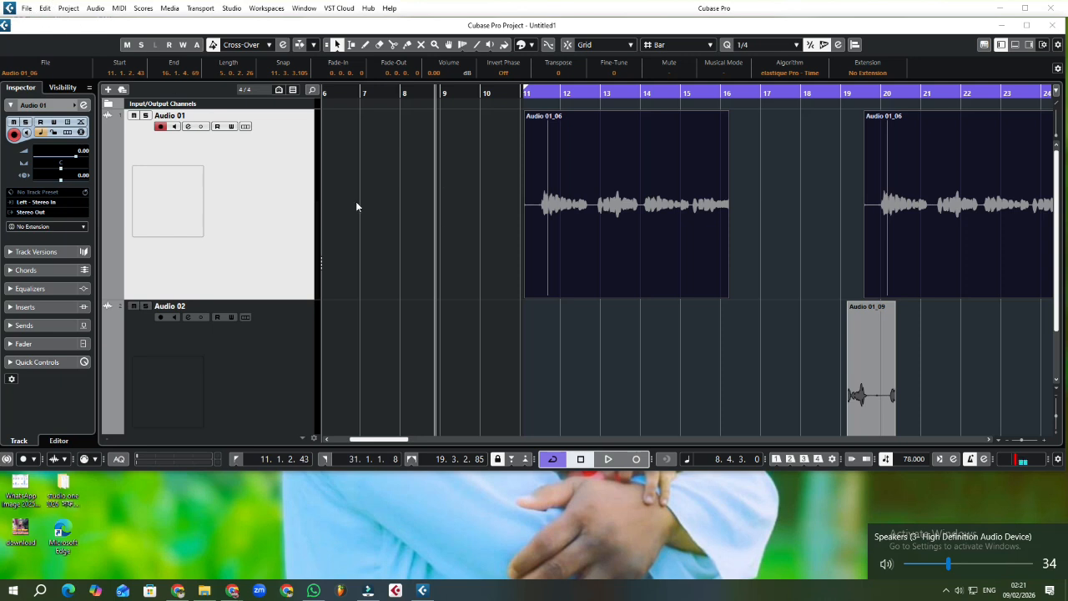
Open the Beat Calculator and try its Tap Tempo function, closing both dialogs without inserting a tempo.
click(92, 8)
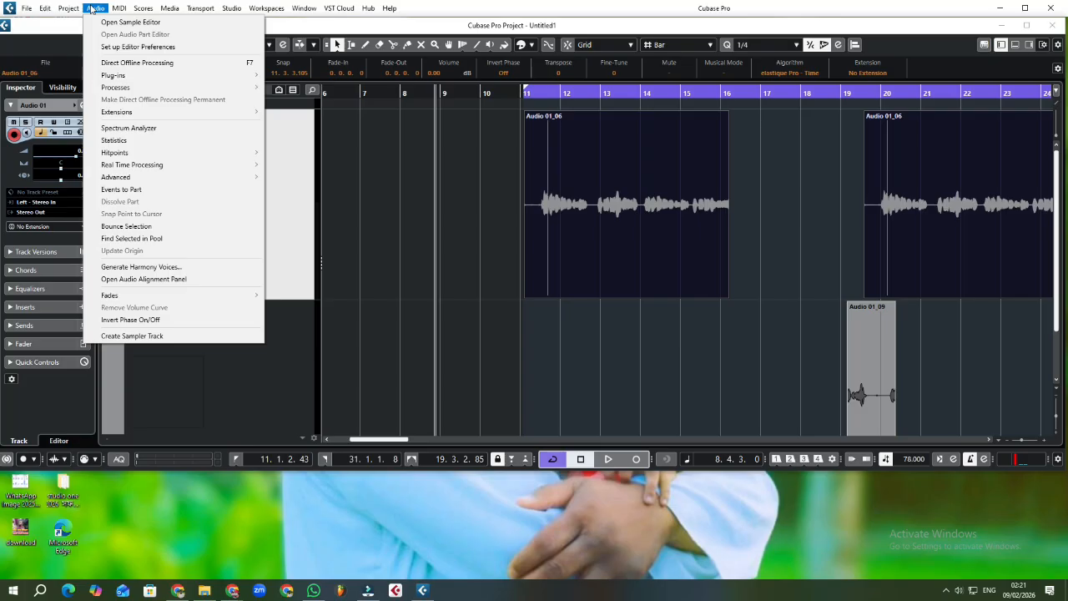
mouse_move(64, 8)
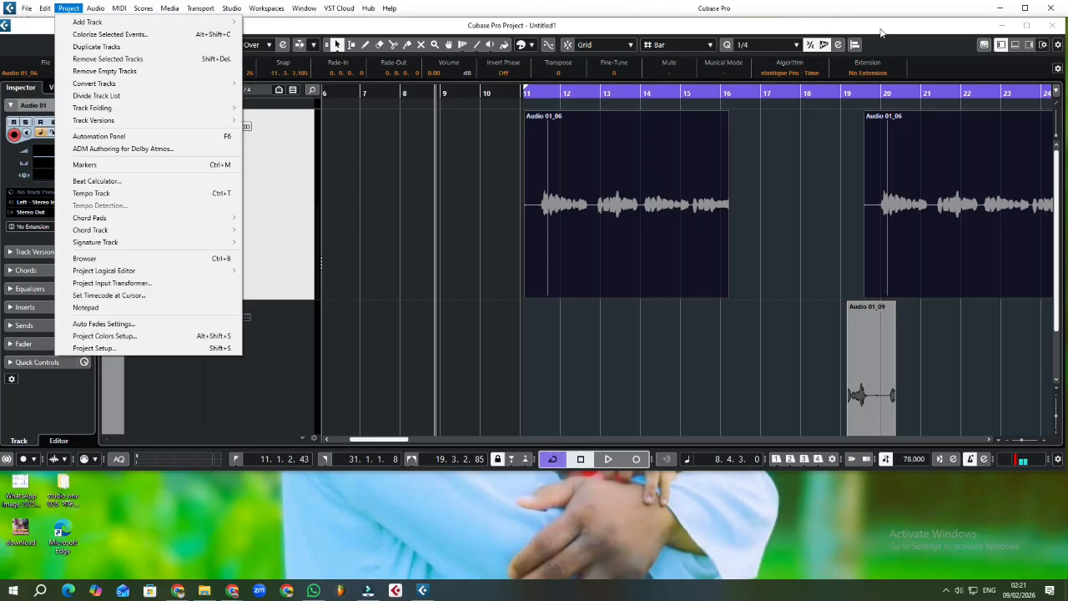
mouse_move(880, 30)
mouse_down()
mouse_move(871, 50)
mouse_move(878, 28)
mouse_up()
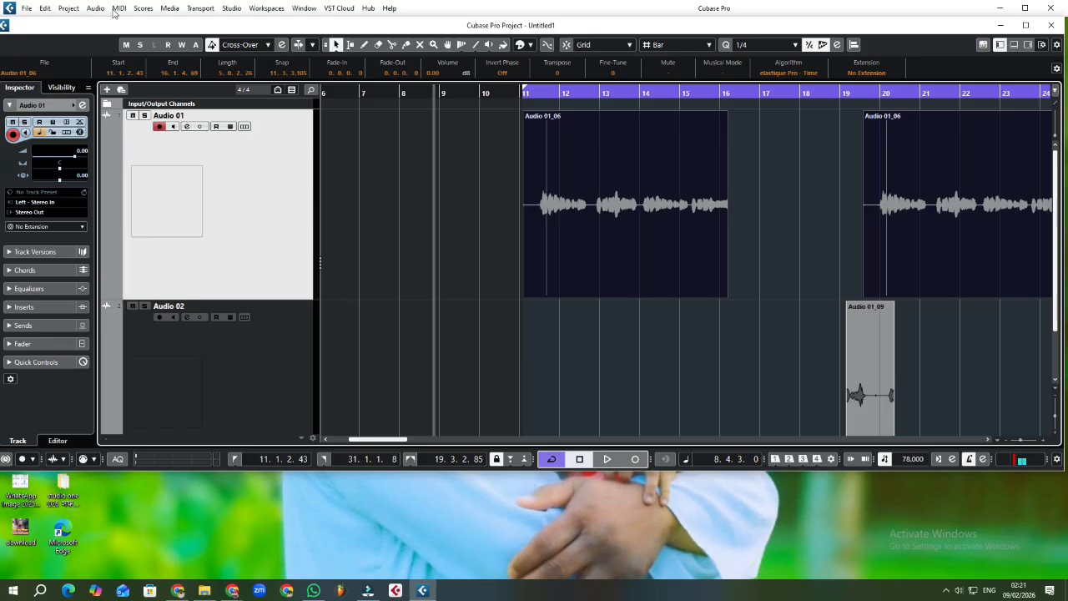
click(68, 9)
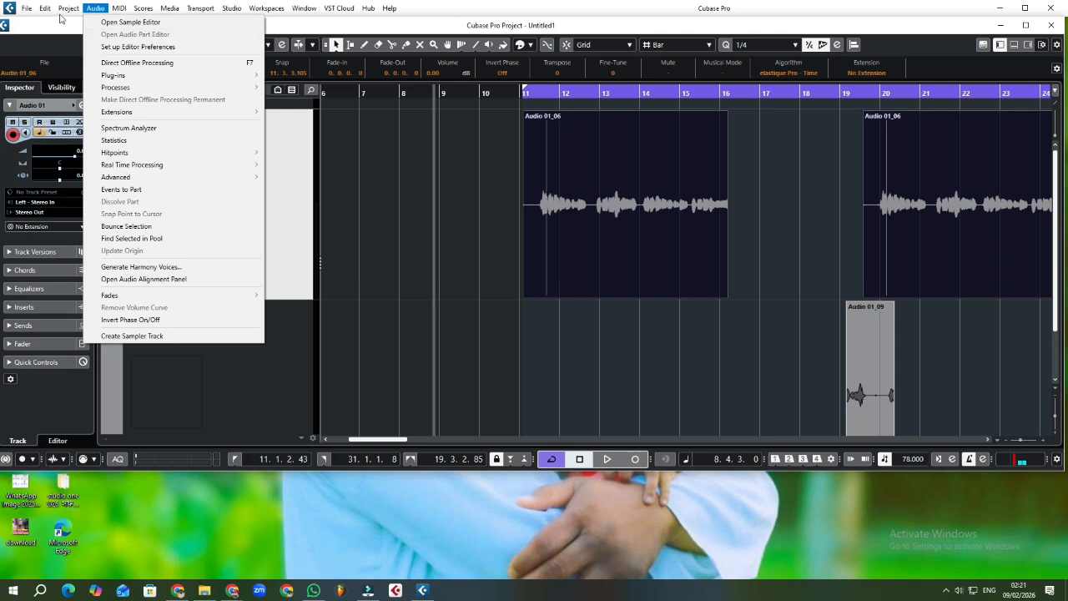
click(96, 181)
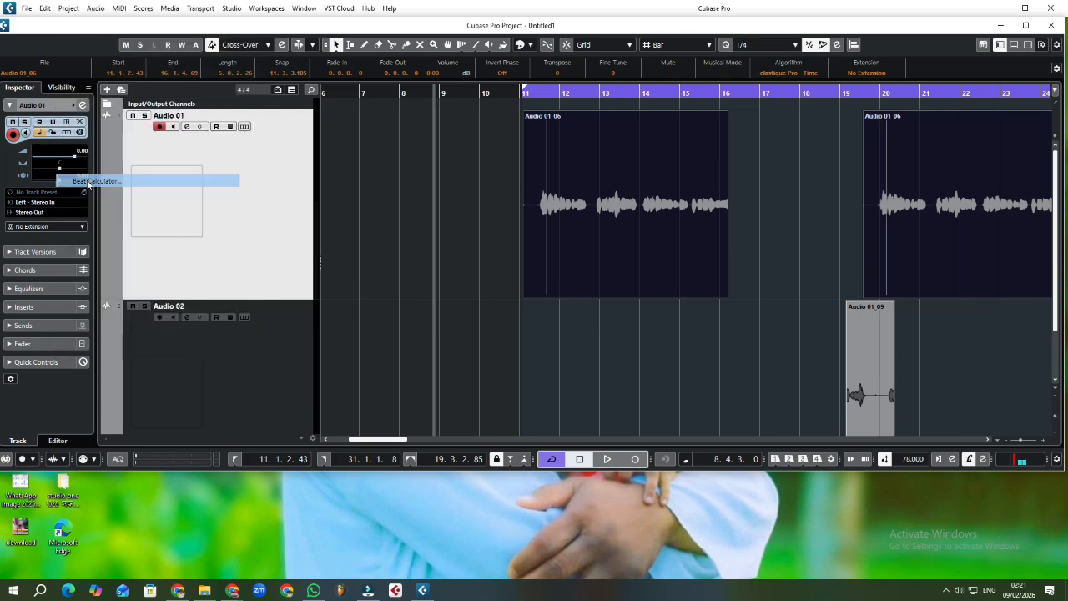
click(516, 223)
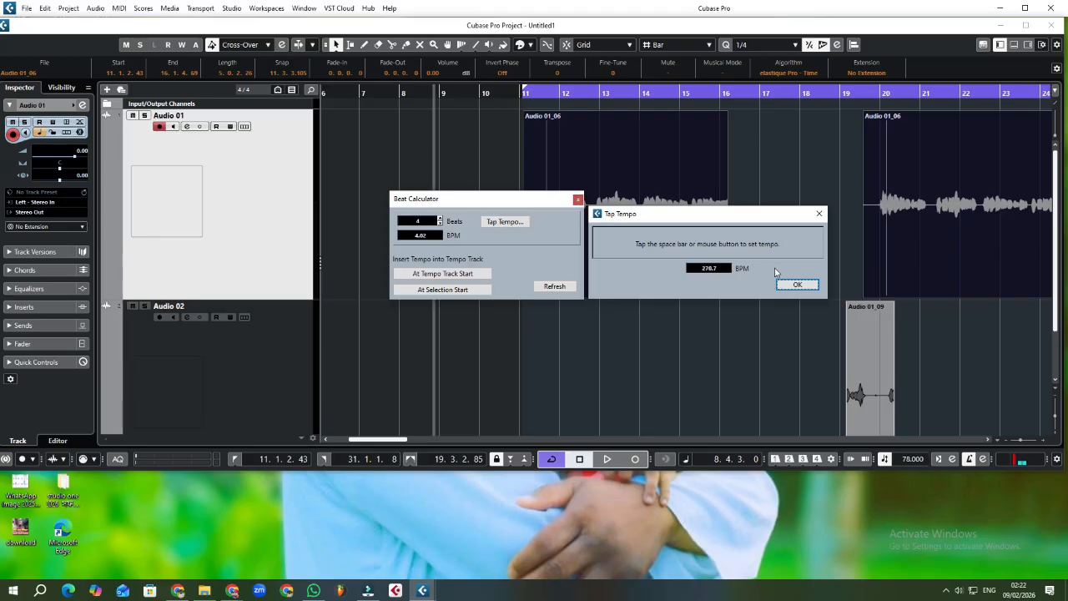
click(820, 214)
click(577, 199)
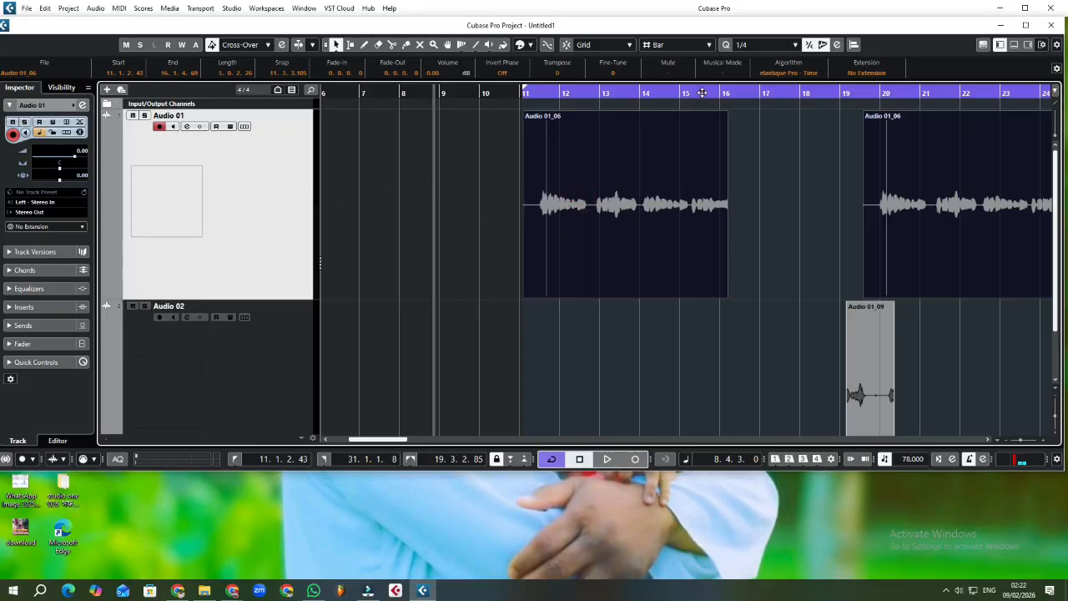
Place the project cursor near bar 23, and examine Audio 01's channel settings and list of insert effects without adding one.
drag(703, 93, 739, 95)
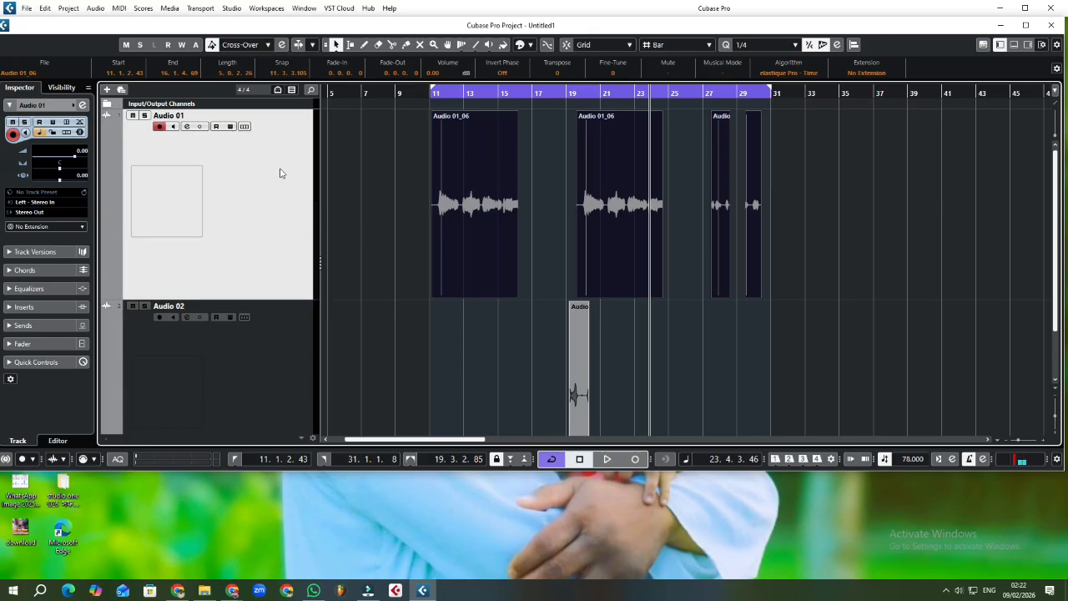
click(188, 127)
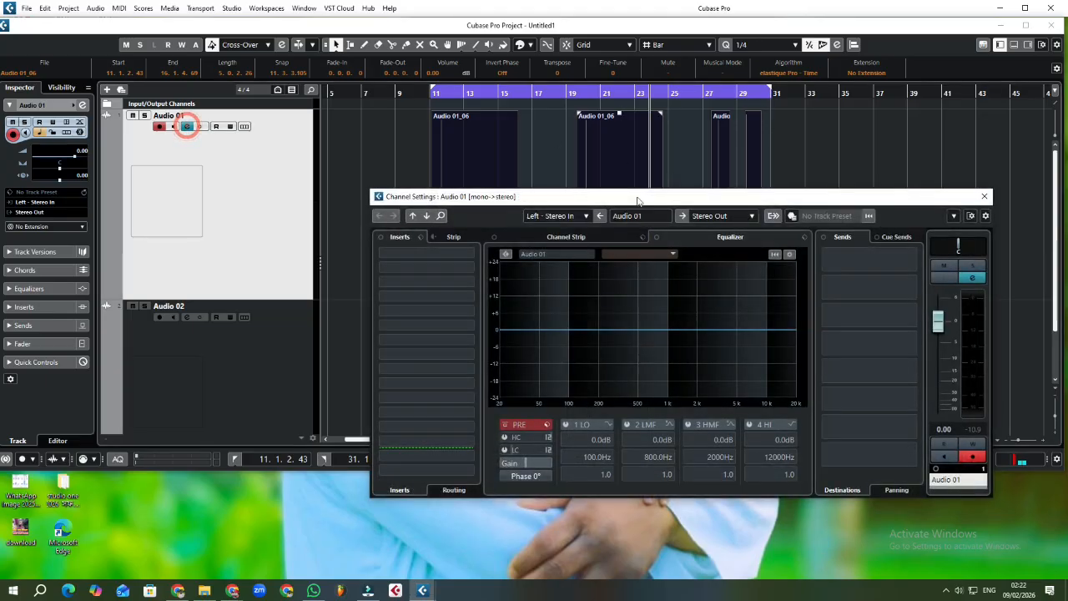
drag(735, 201, 726, 135)
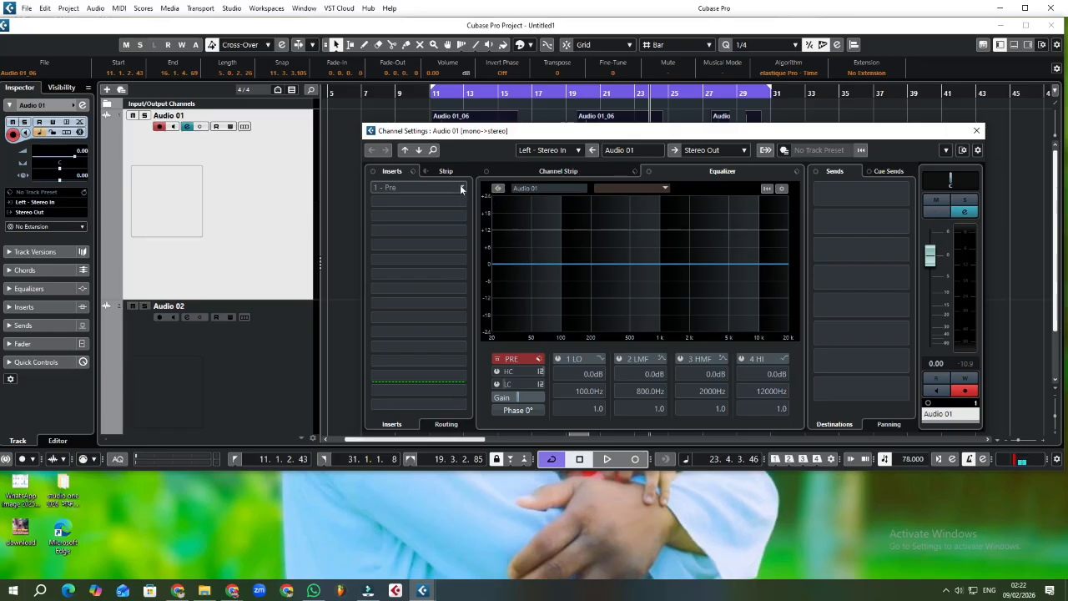
click(461, 188)
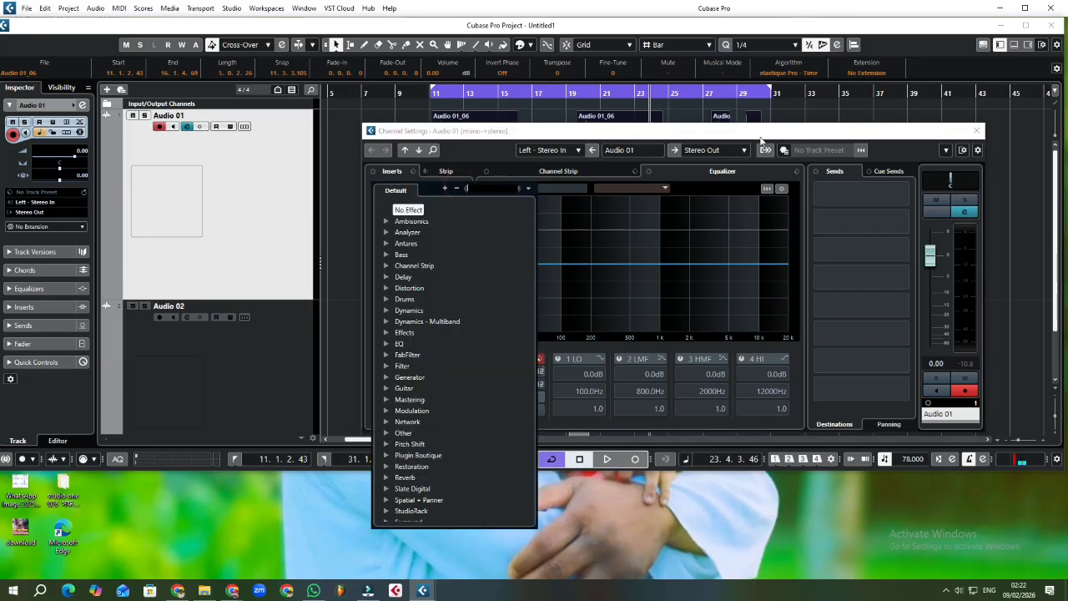
click(761, 140)
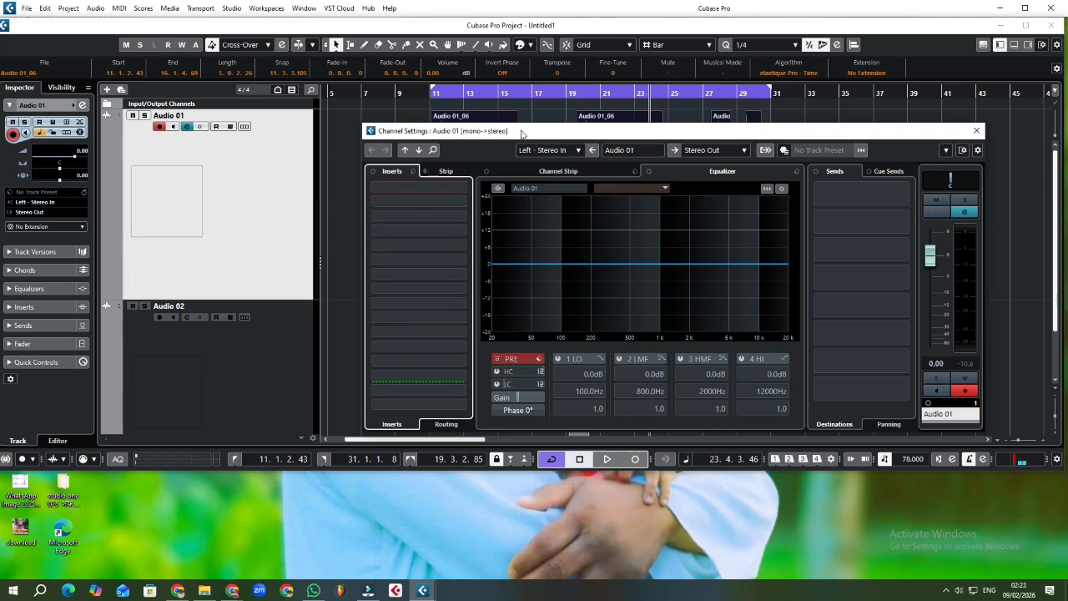
drag(522, 134, 524, 142)
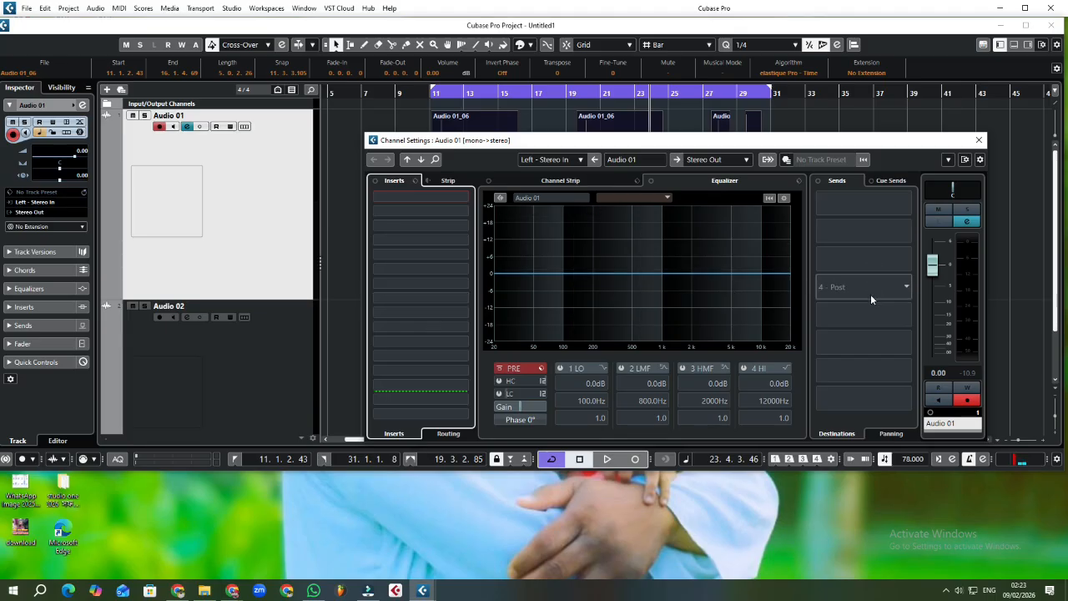
click(981, 140)
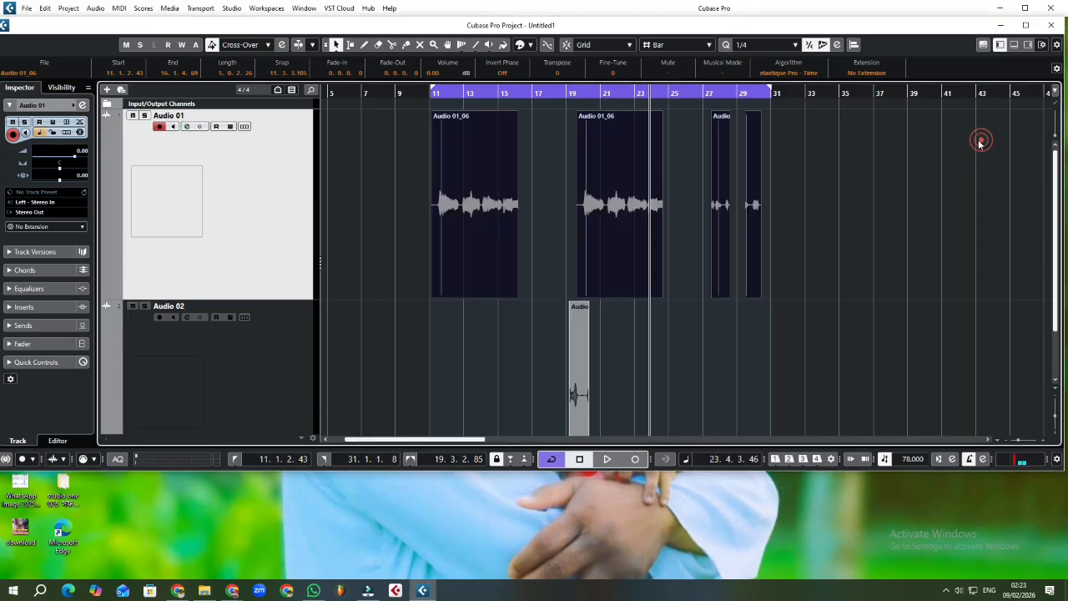
Select the Audio 02 track briefly, reselect the Audio 01 track, and maximize the project window.
right_click(247, 337)
click(207, 217)
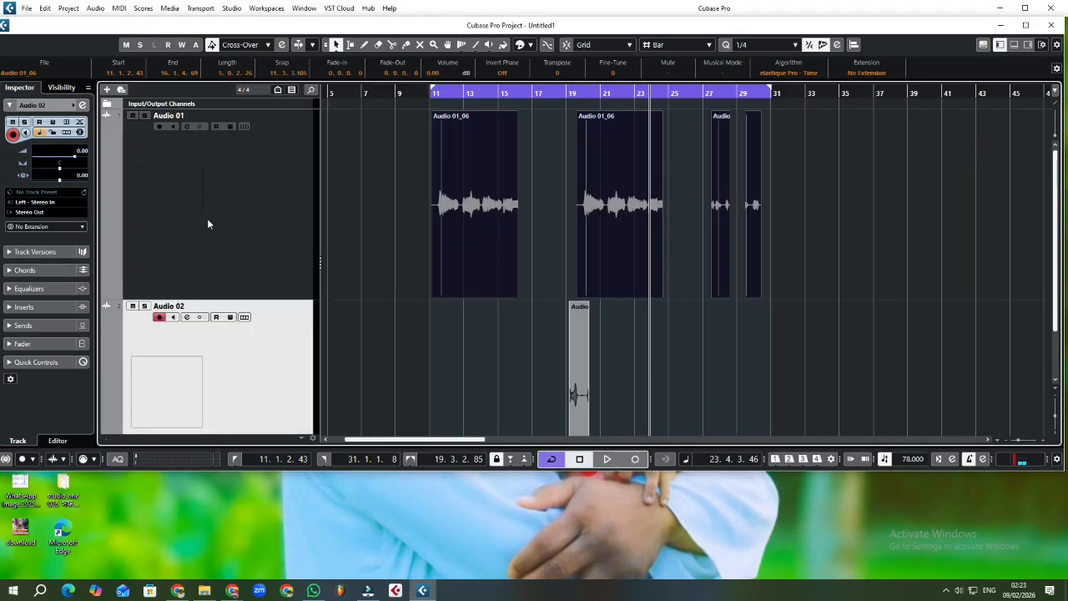
click(248, 167)
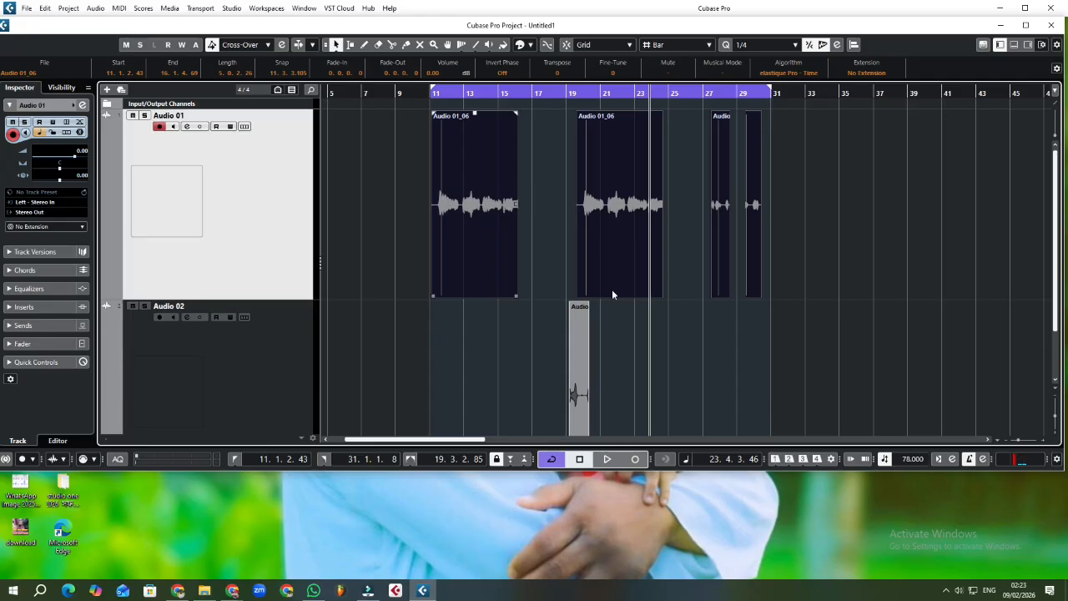
click(1026, 24)
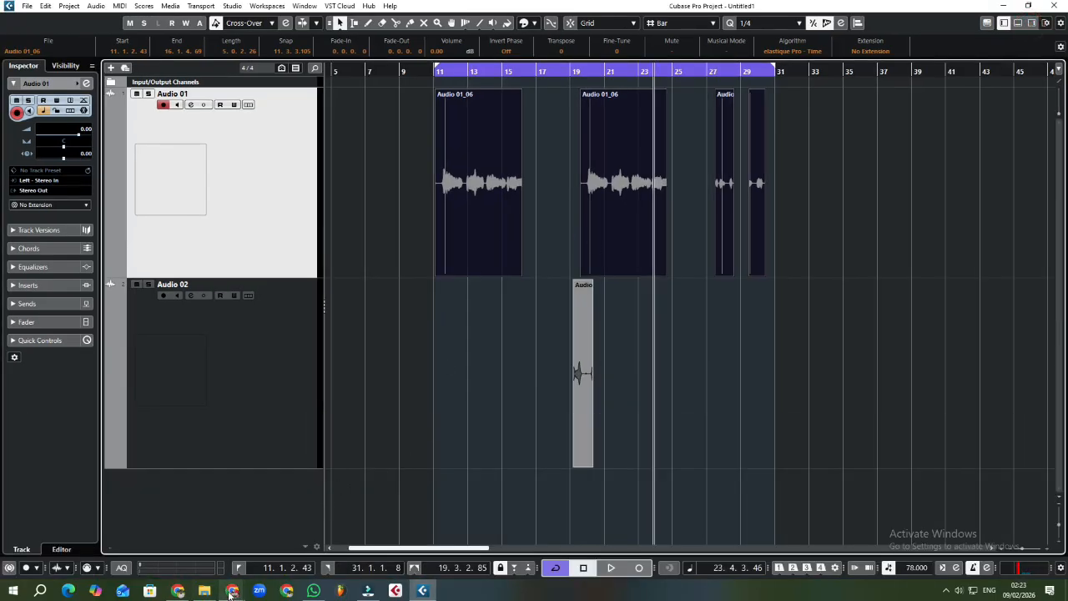
Switch to the Google Meet call, view its presentation options without changing them, and return to the Cubase project.
mouse_move(234, 592)
click(190, 566)
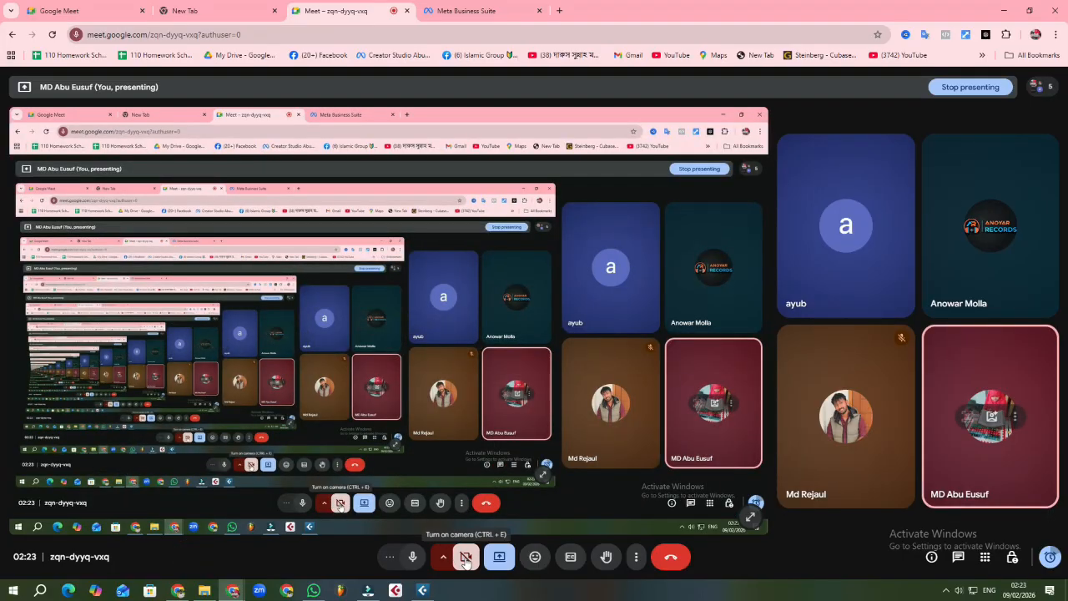
click(499, 558)
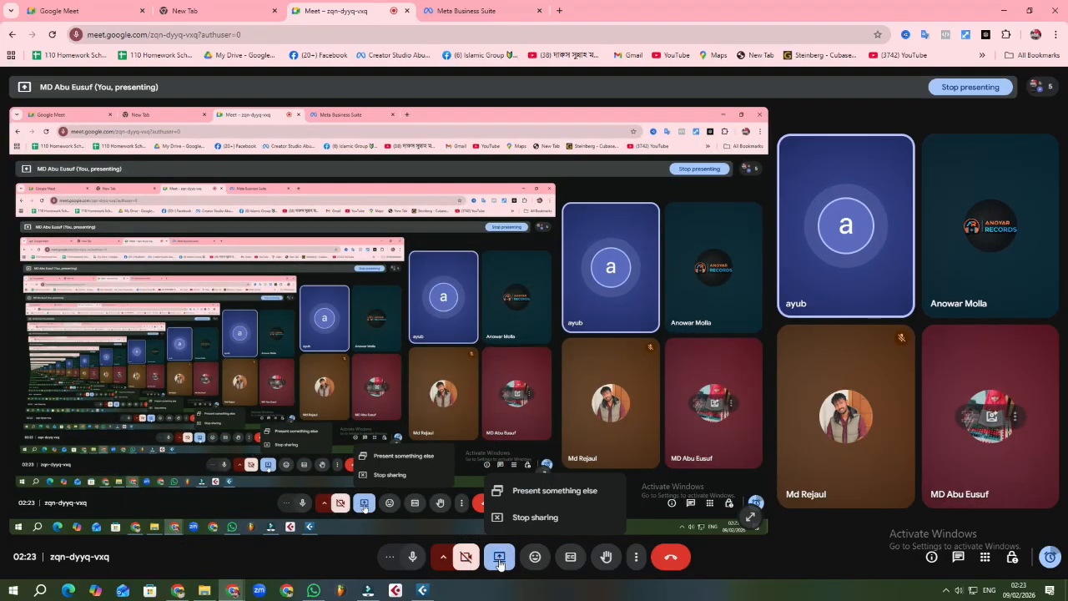
click(499, 558)
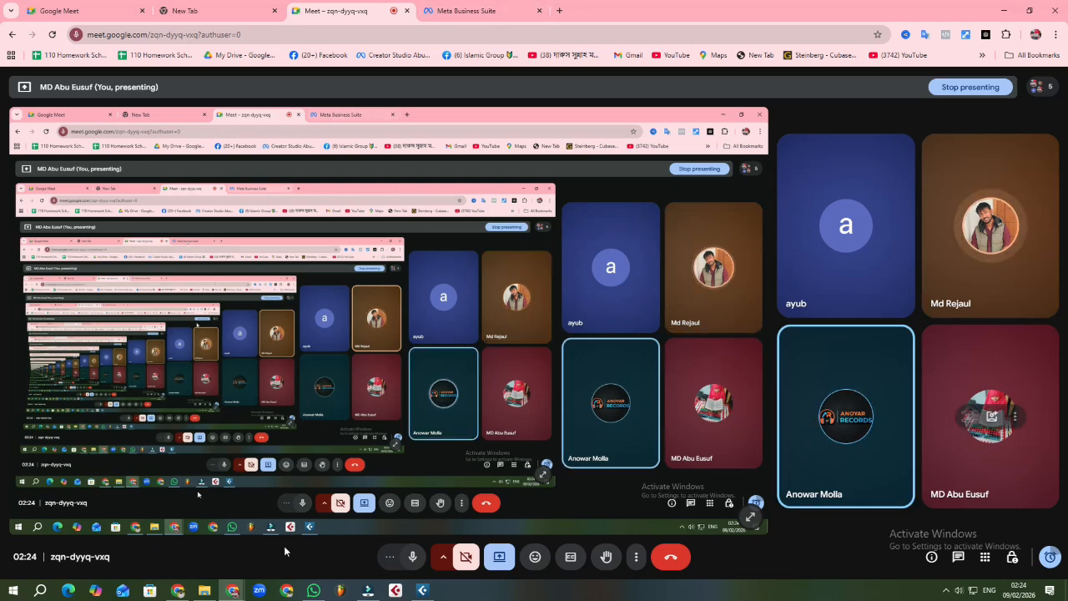
click(1003, 12)
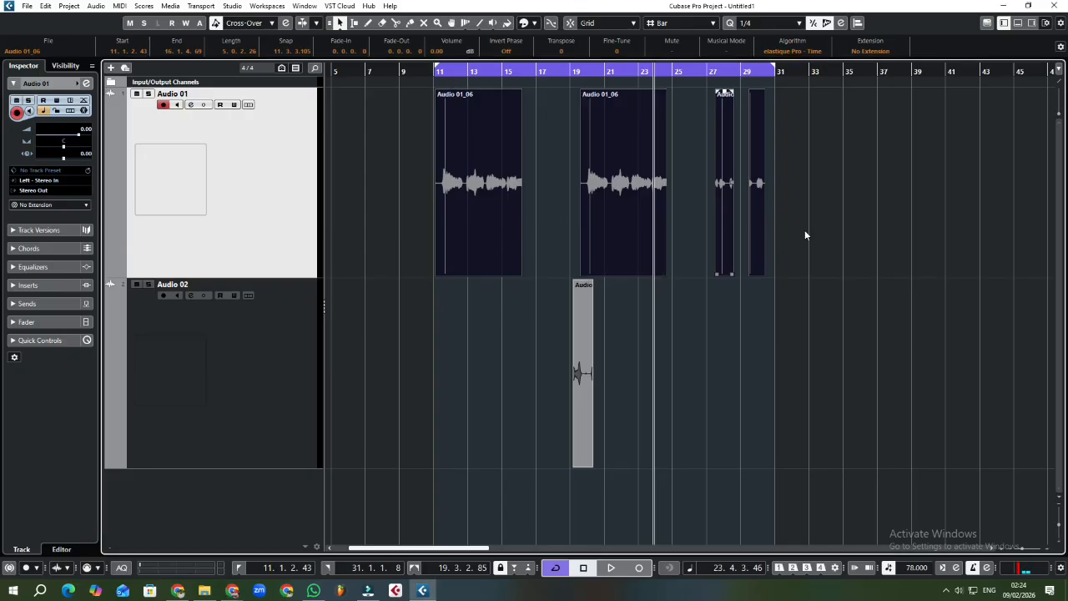
Deselect all events and reselect every event on the Audio 01 track together.
click(841, 215)
click(840, 214)
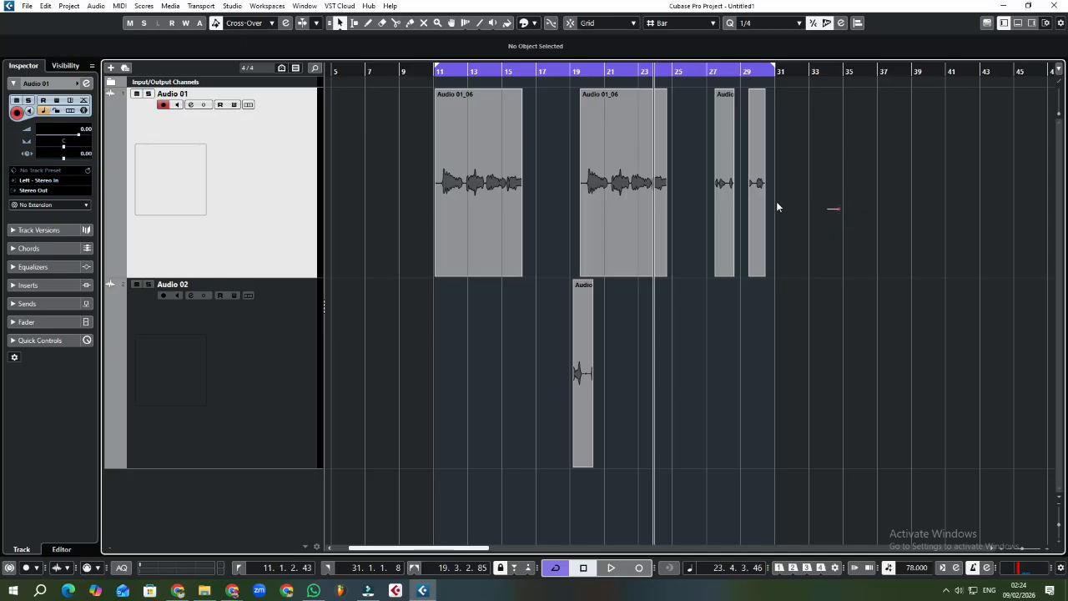
drag(835, 207, 375, 162)
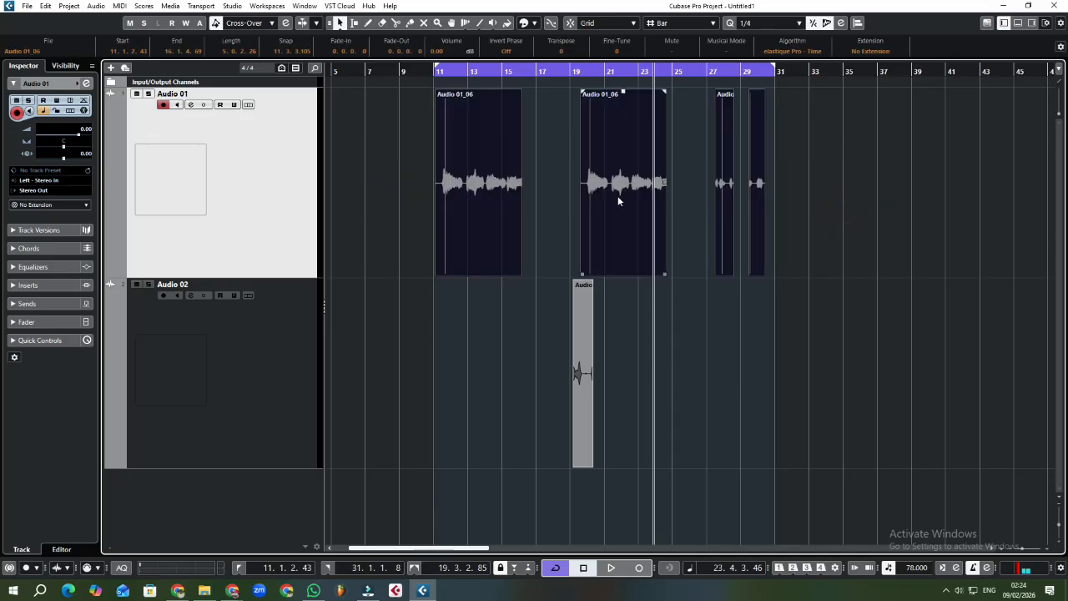
Remove the Audio 02 track together with its event, and view the track types that can be added without adding one.
click(283, 139)
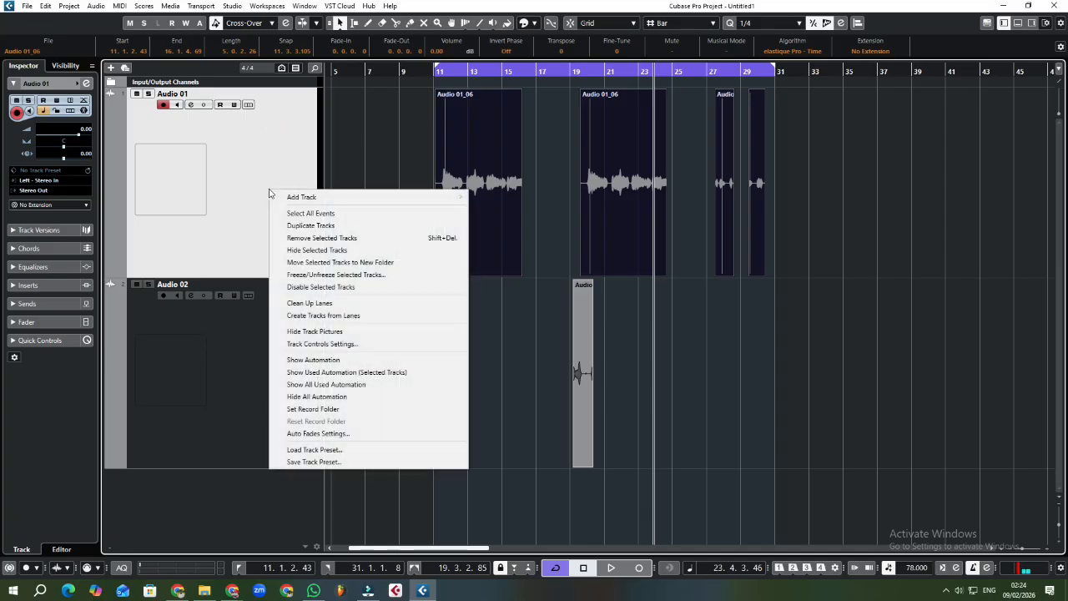
click(268, 346)
right_click(253, 375)
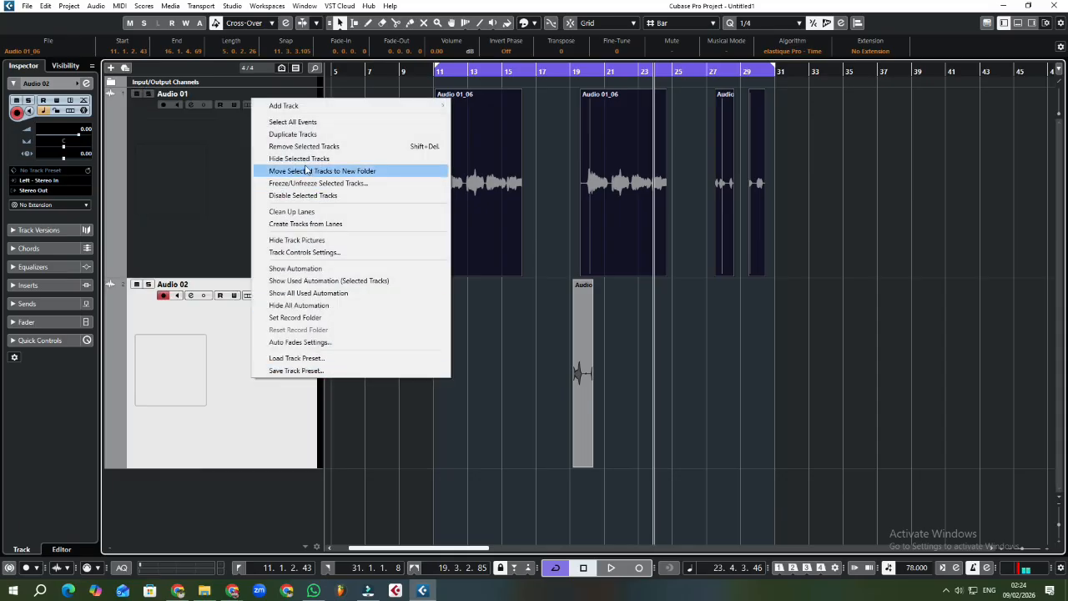
click(294, 147)
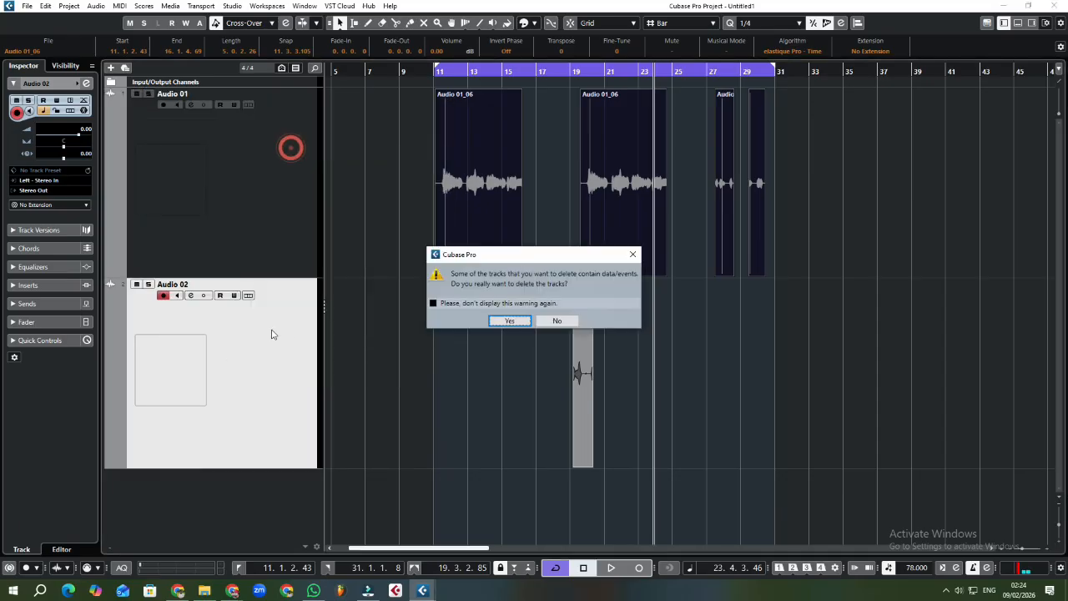
click(518, 318)
right_click(254, 311)
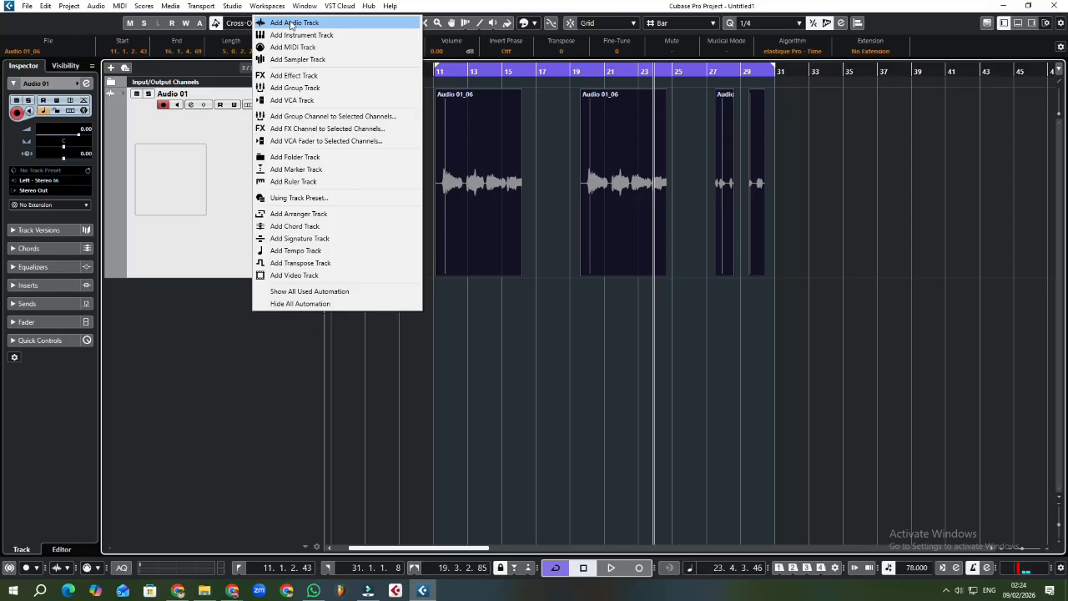
click(241, 416)
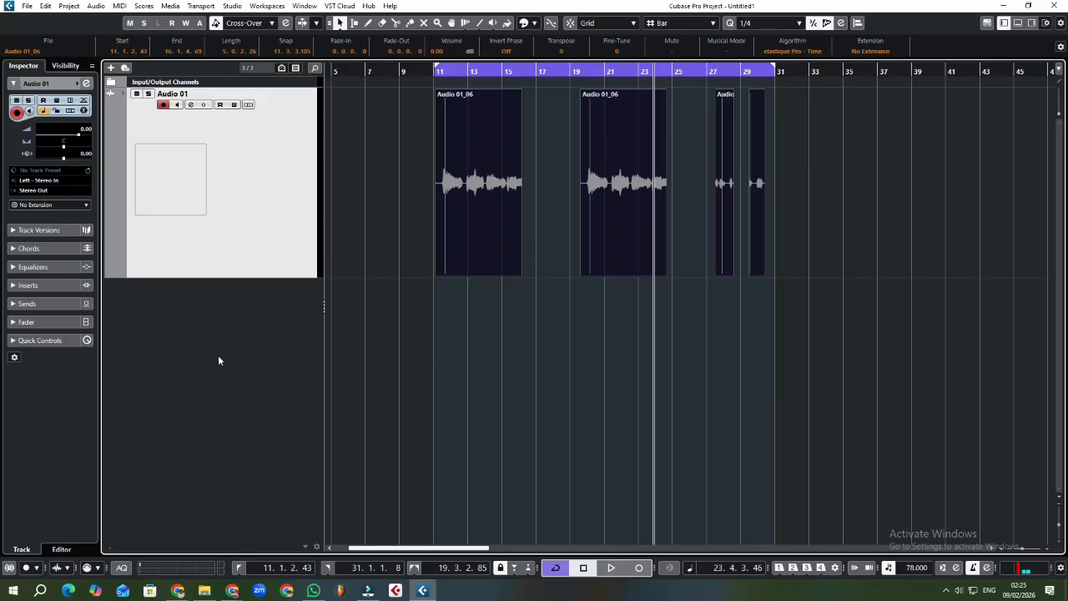
Add a mono effect track with PingPongDelay routed to Stereo Out, and close its plug-in window.
right_click(230, 318)
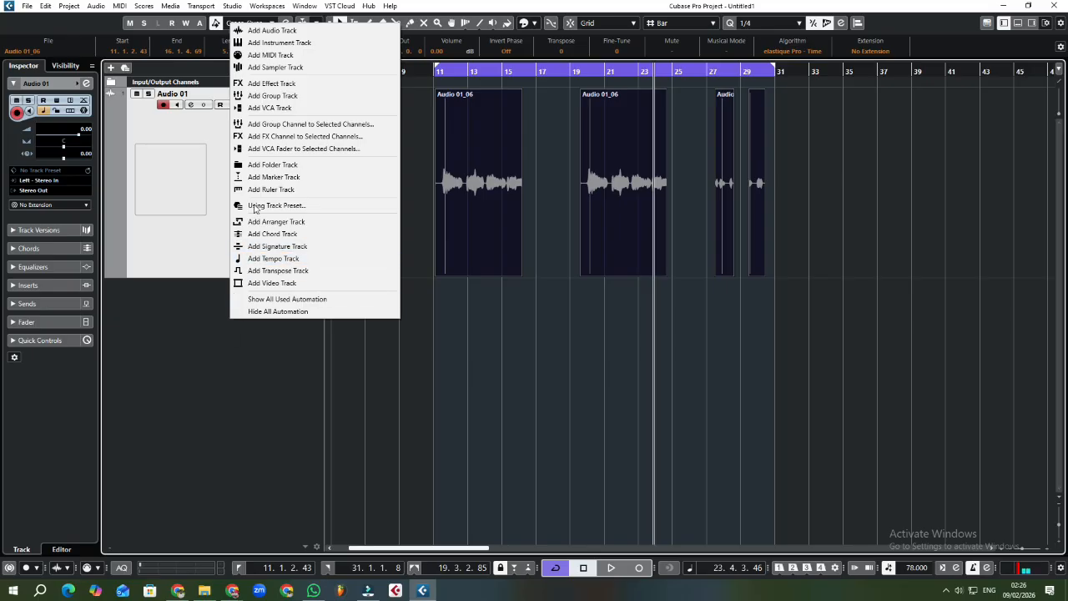
click(273, 84)
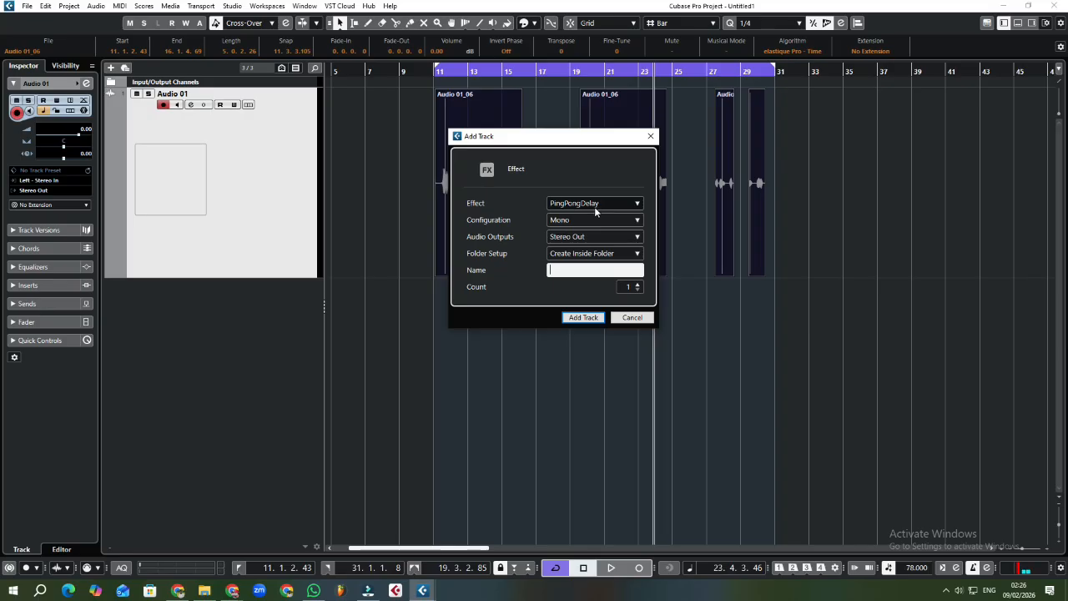
click(584, 318)
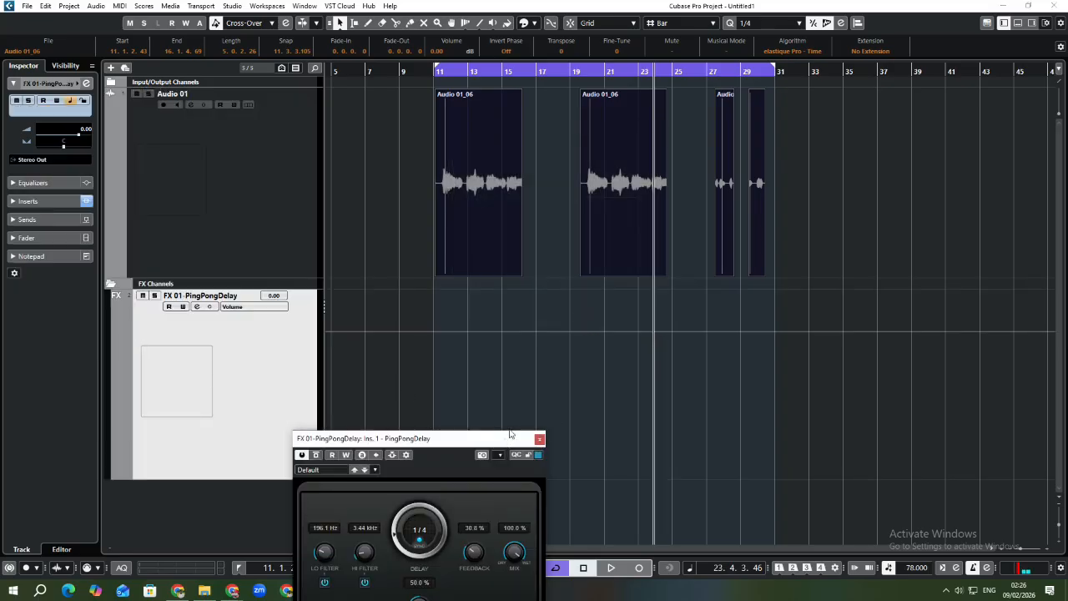
drag(511, 438, 583, 286)
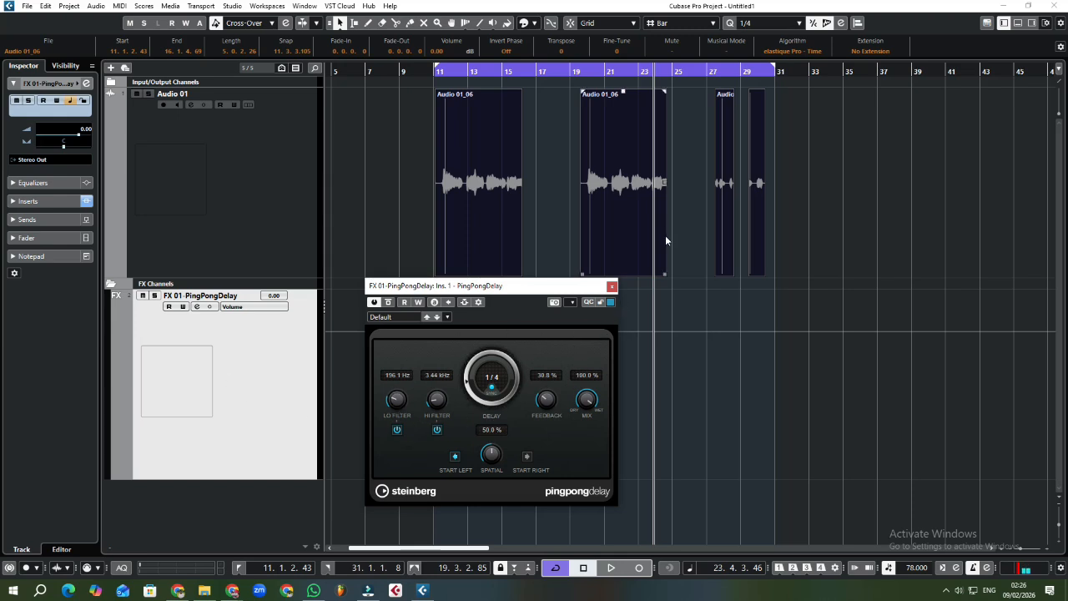
click(612, 286)
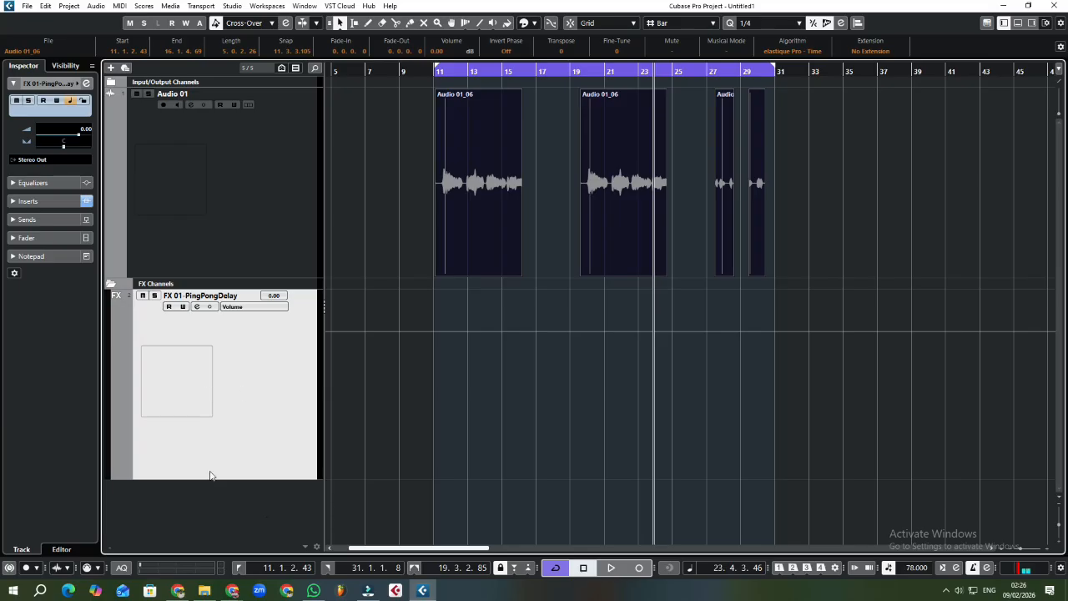
Add a second mono effect track using the ValhallaRoom reverb, created inside the FX folder.
right_click(213, 502)
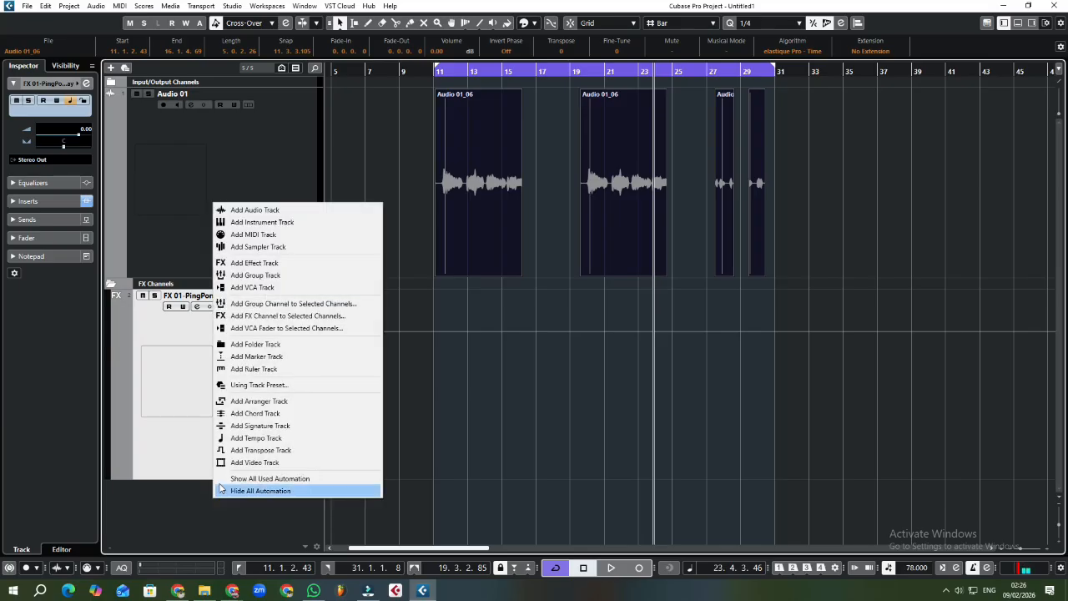
click(258, 262)
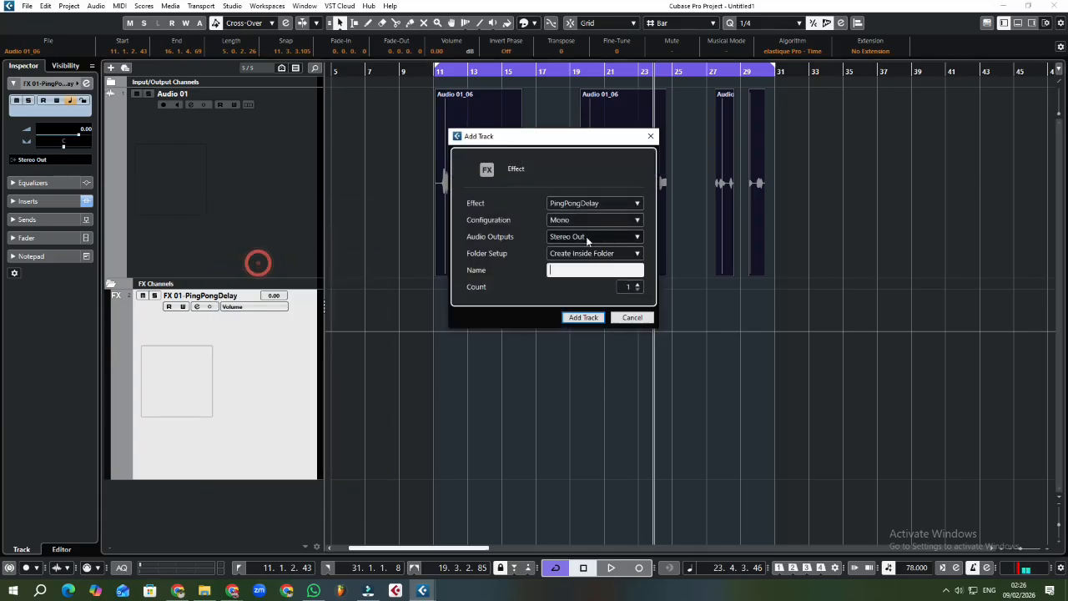
click(614, 204)
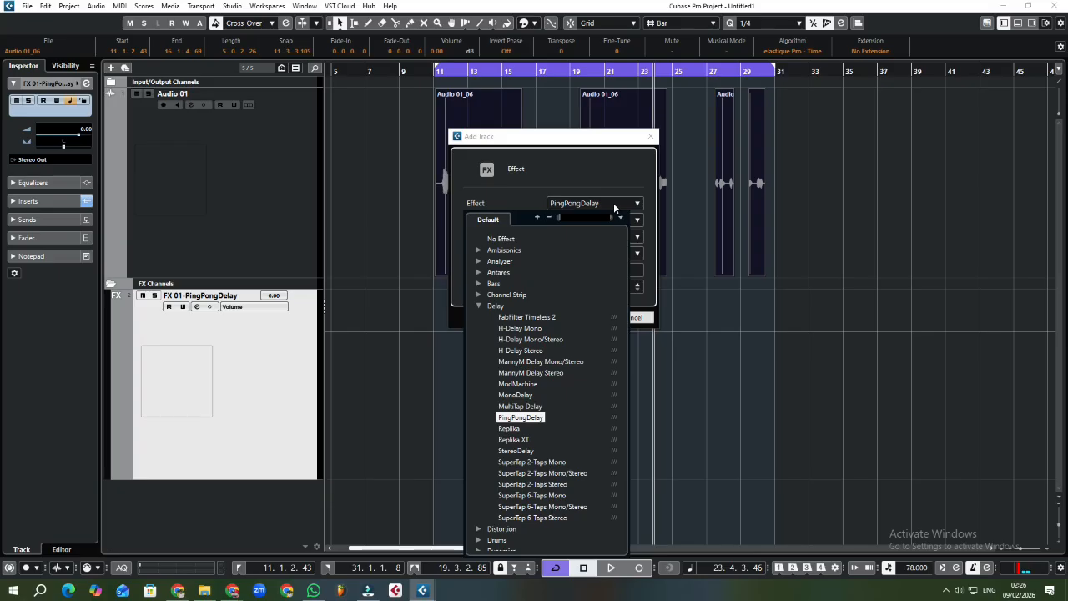
text(va)
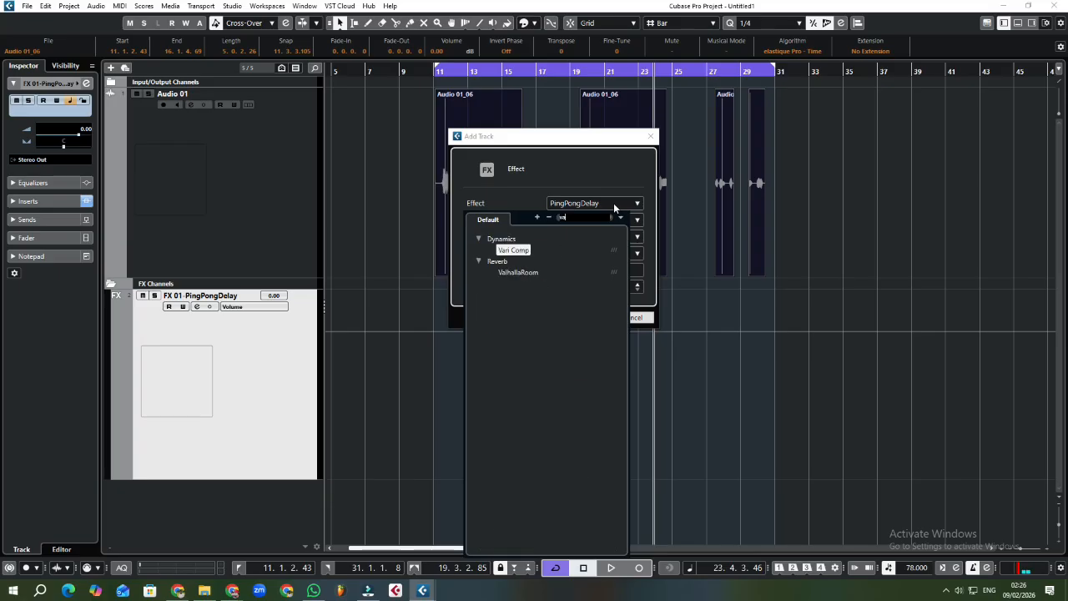
click(517, 273)
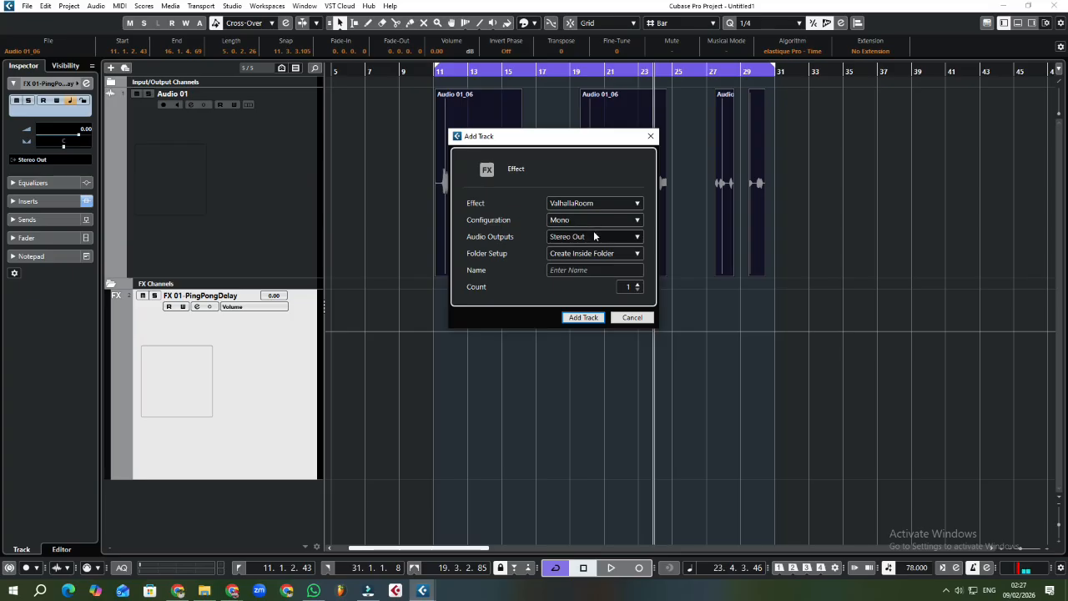
click(584, 317)
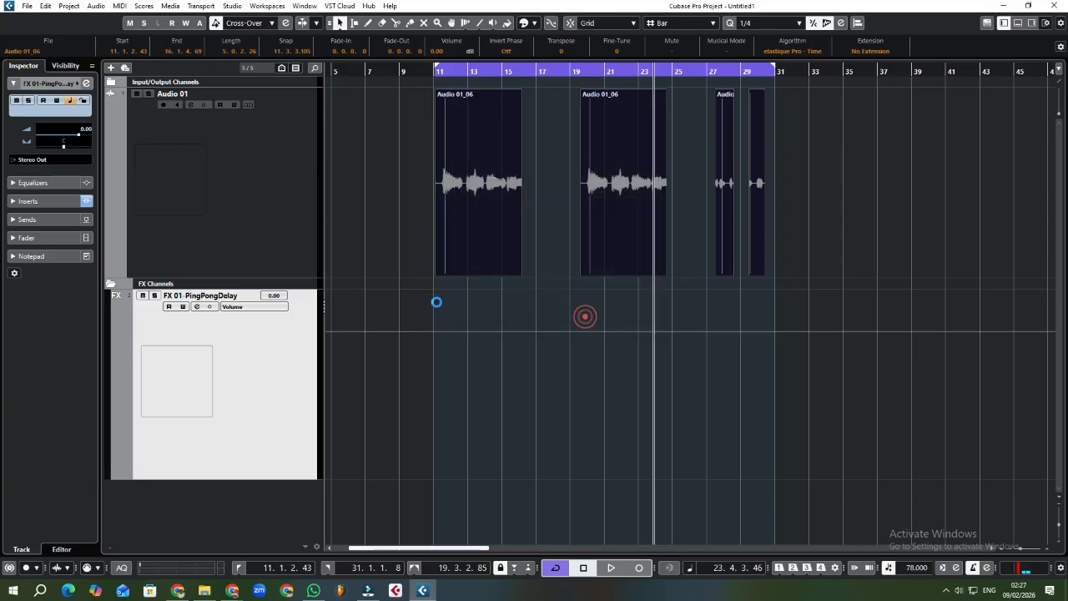
Raise the ValhallaRoom decay to about 6 s and close the plug-in window.
scroll(241, 380, down, 3)
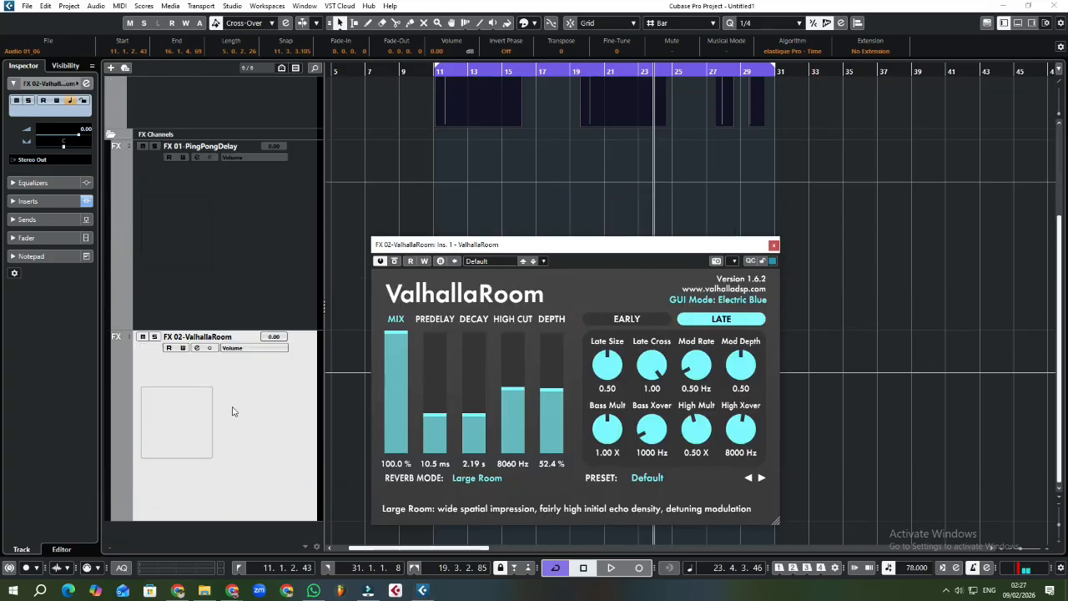
click(228, 300)
click(243, 411)
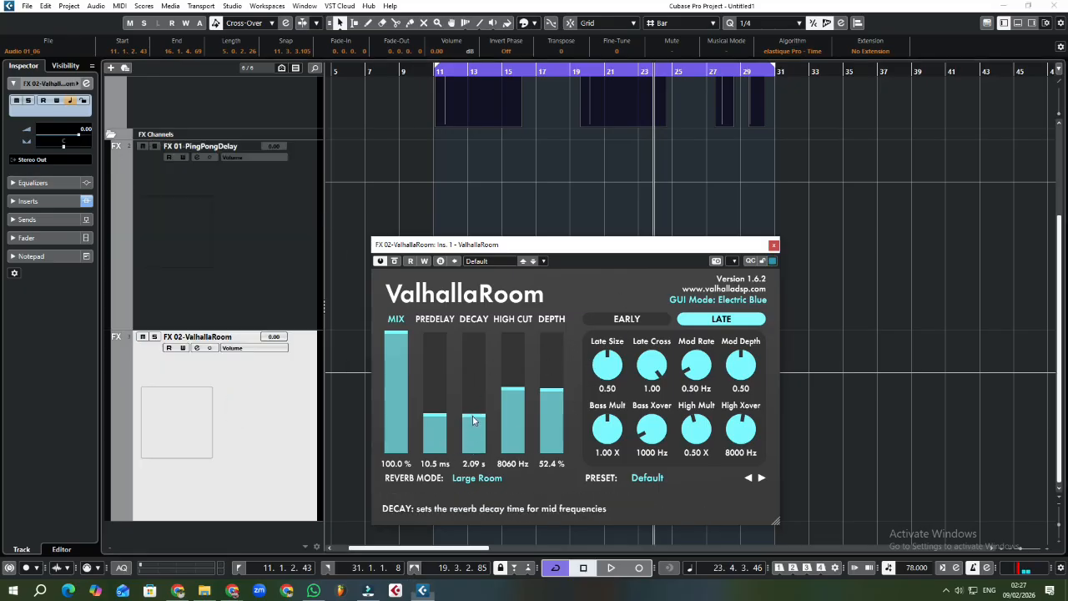
drag(468, 417, 469, 406)
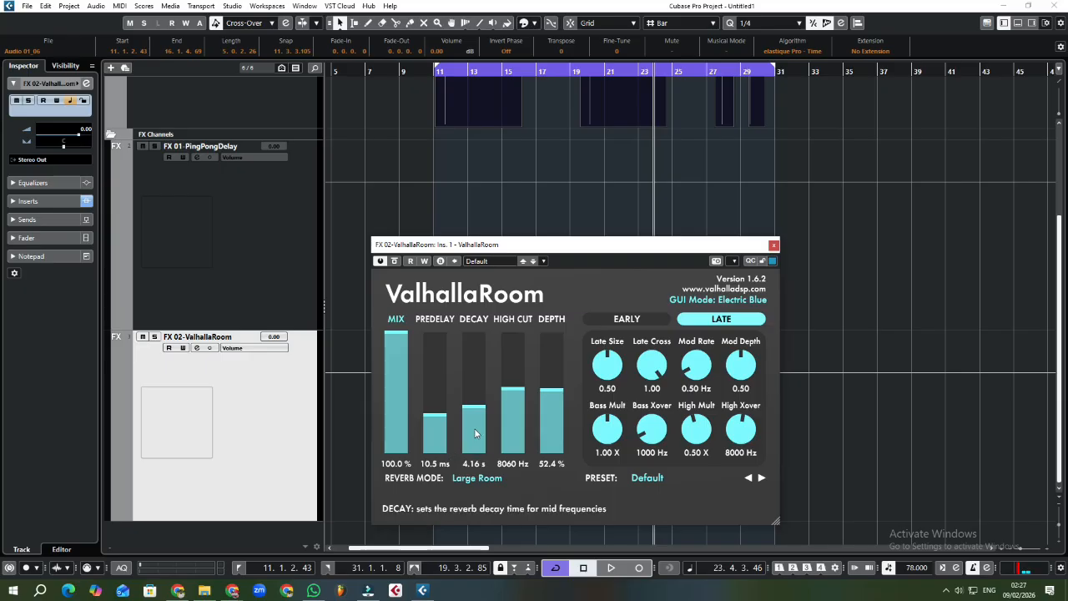
mouse_move(472, 407)
mouse_down()
mouse_move(470, 394)
mouse_move(474, 406)
mouse_up()
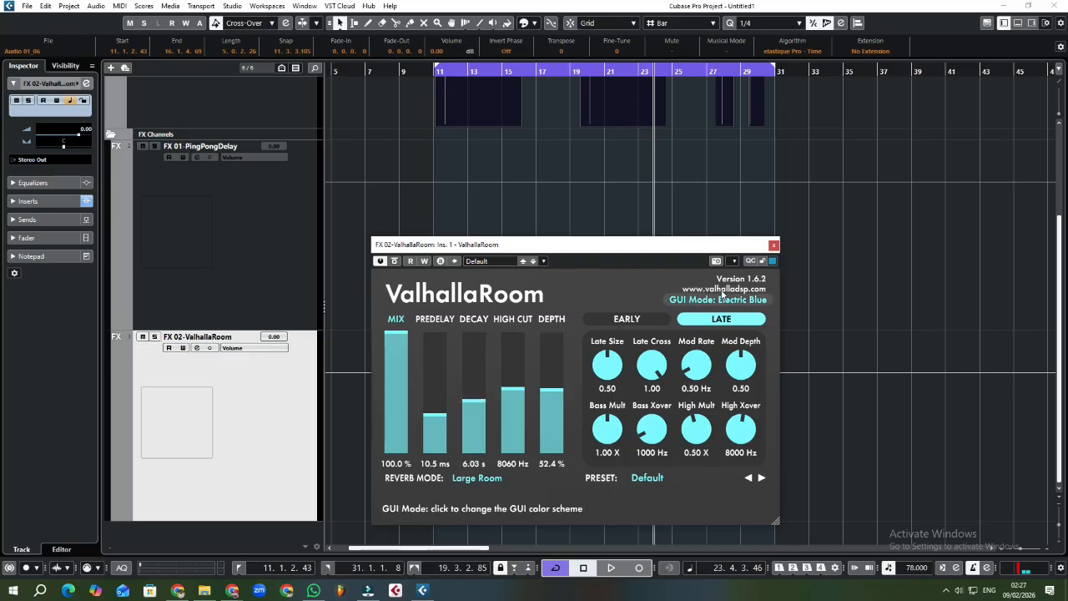
click(774, 244)
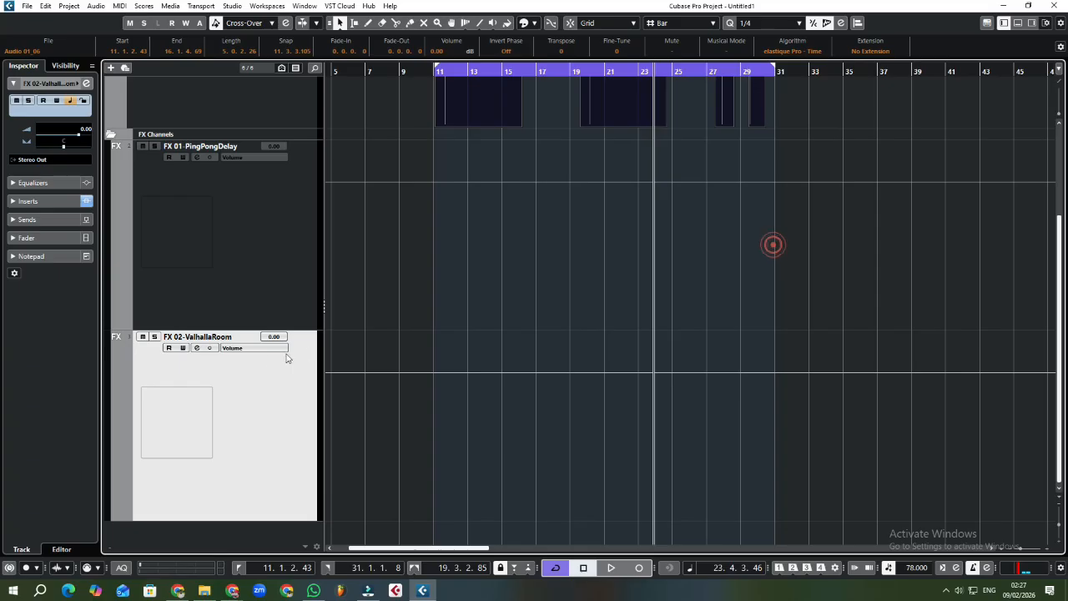
Reduce the heights of the PingPongDelay and ValhallaRoom effect tracks in the track list.
click(239, 327)
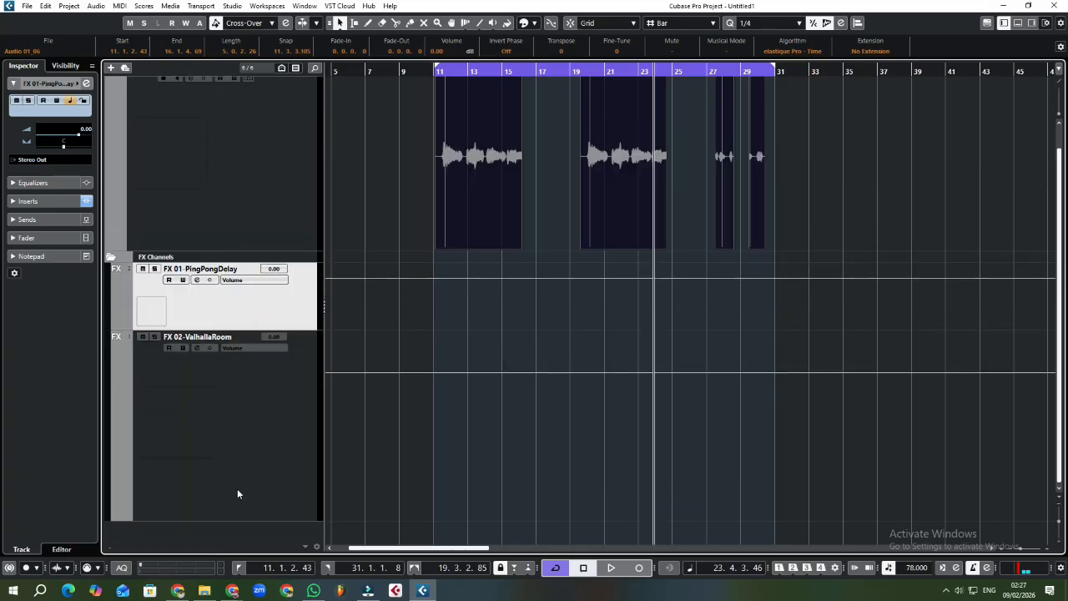
click(230, 519)
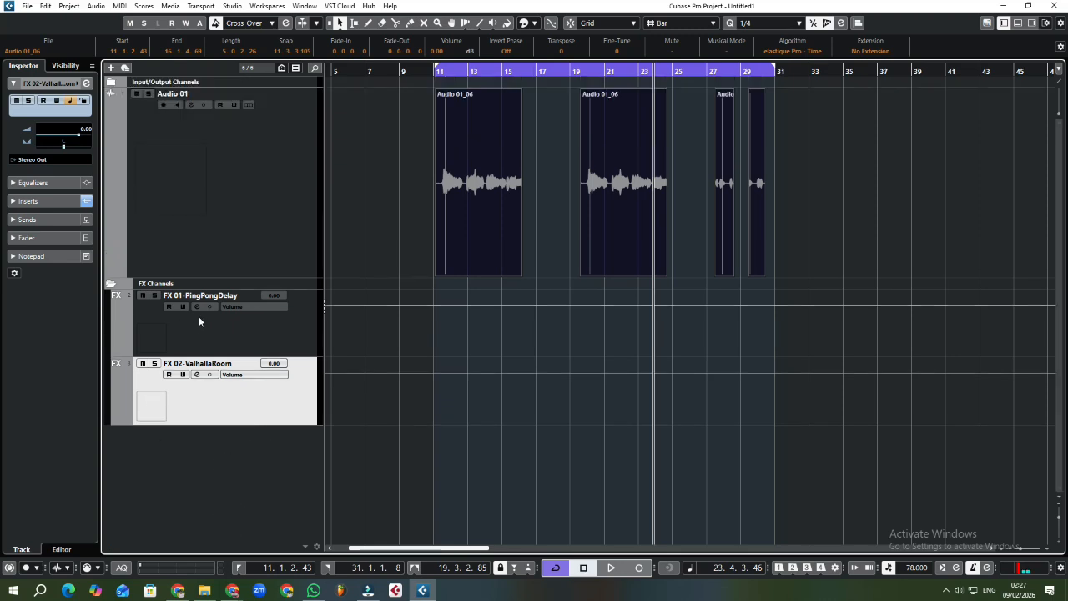
Add a third mono effect track using FabFilter Pro-R, and shrink the ValhallaRoom track's height further.
right_click(215, 456)
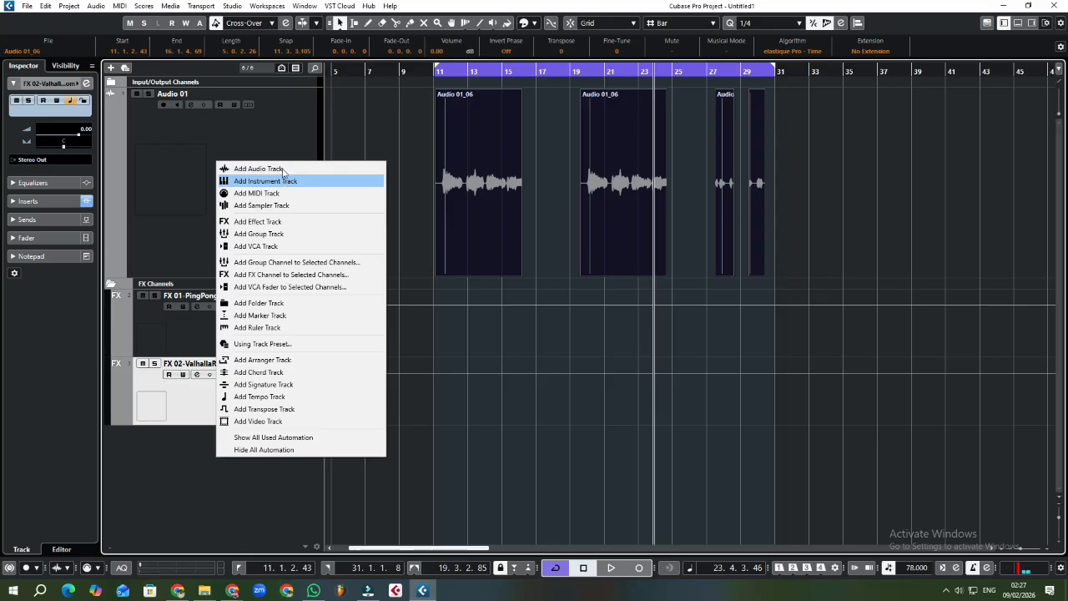
click(274, 221)
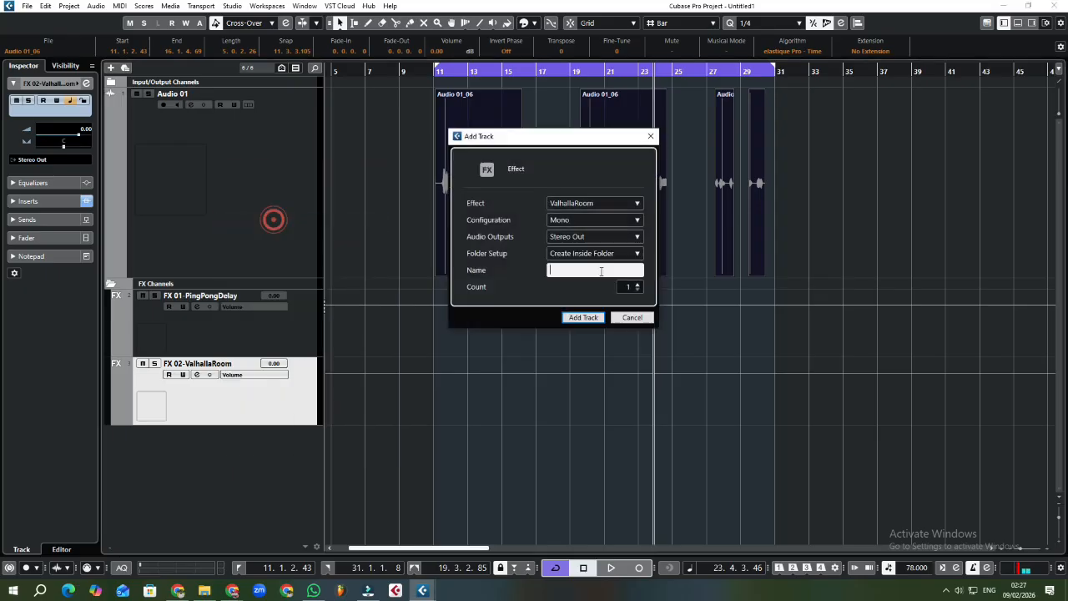
click(603, 206)
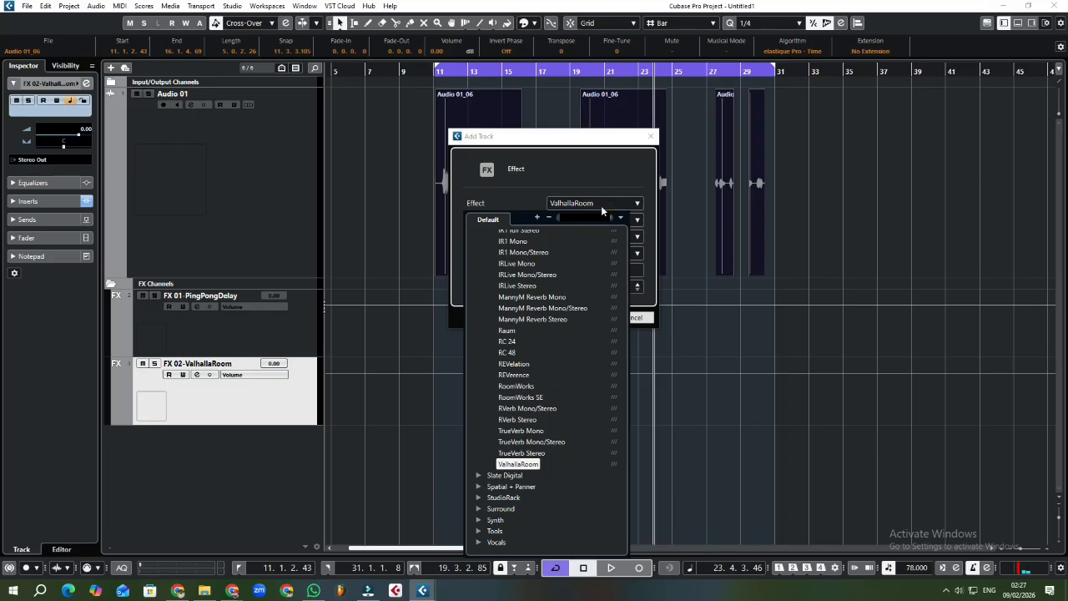
text(p)
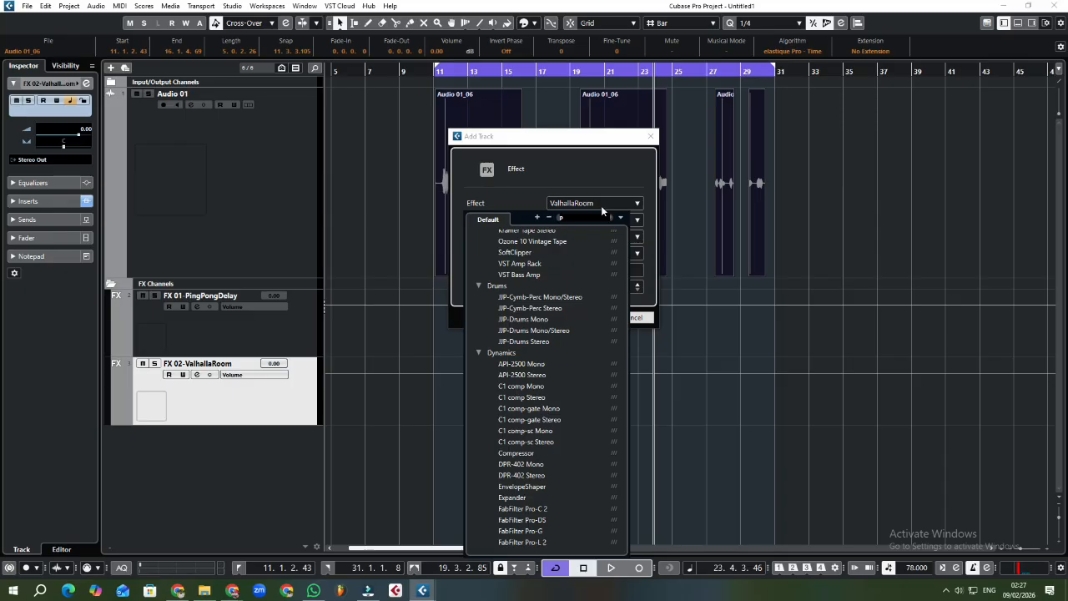
text(r)
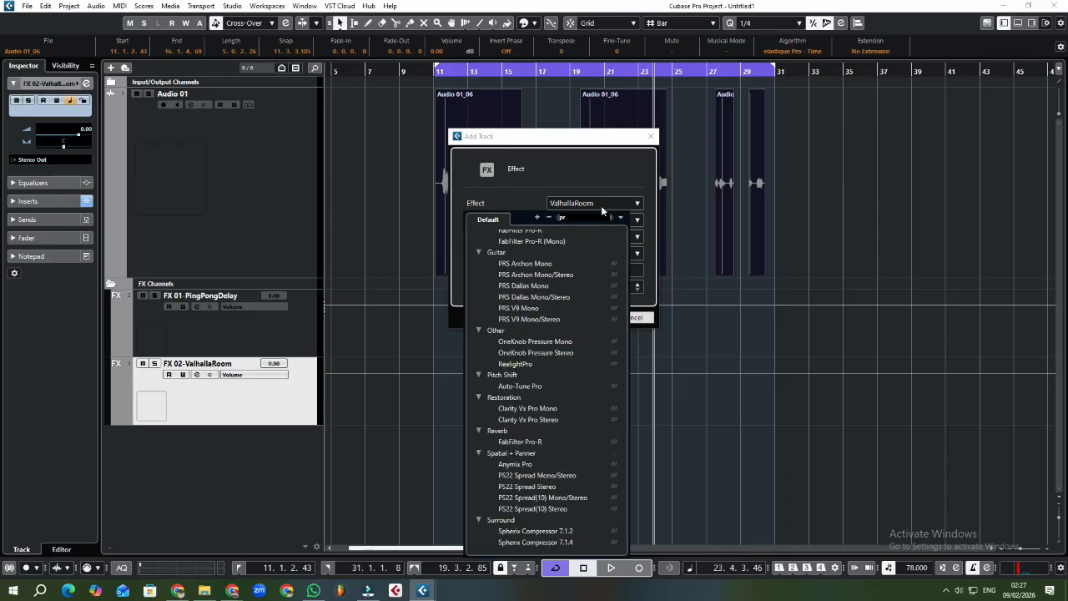
text(o)
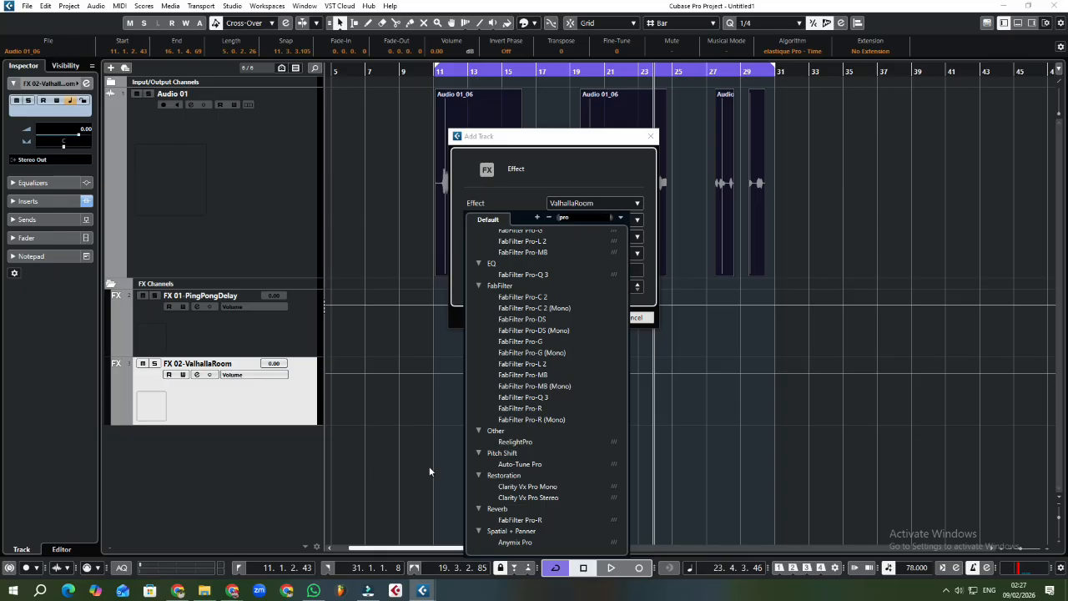
click(524, 409)
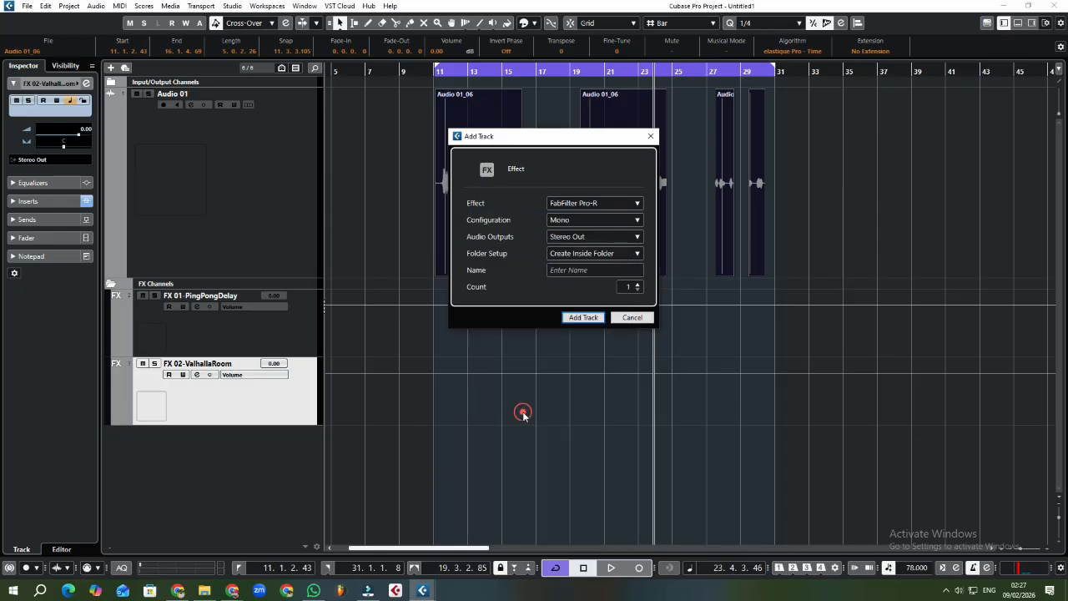
click(579, 317)
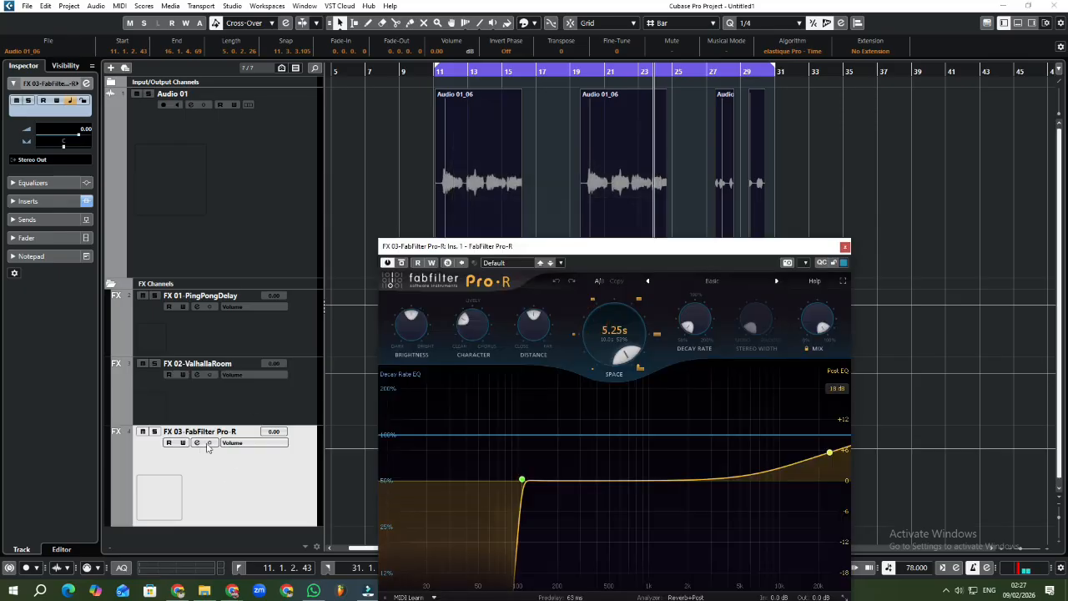
click(242, 423)
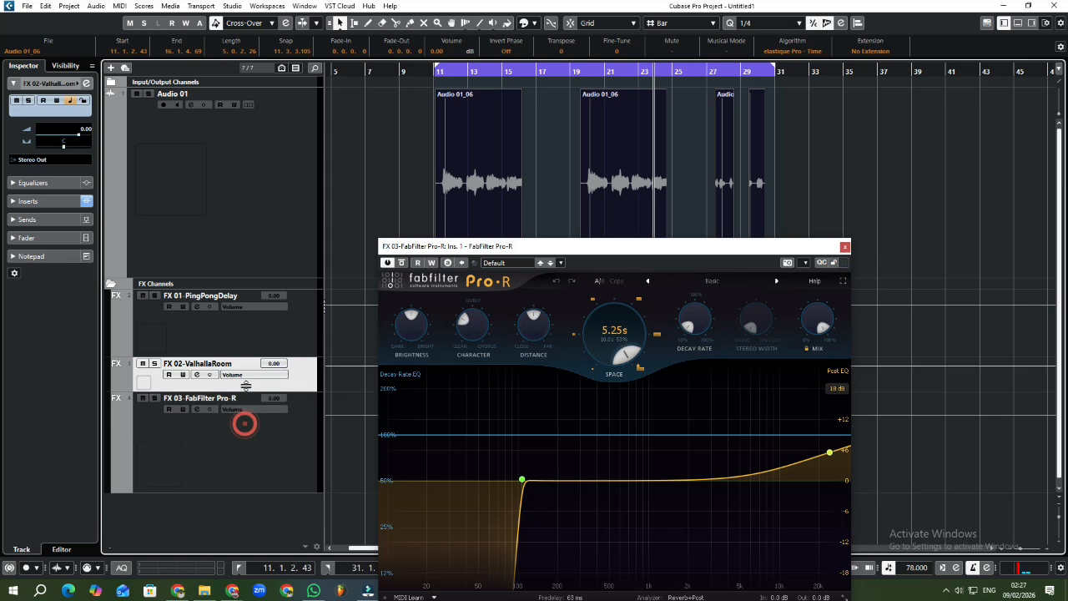
click(845, 246)
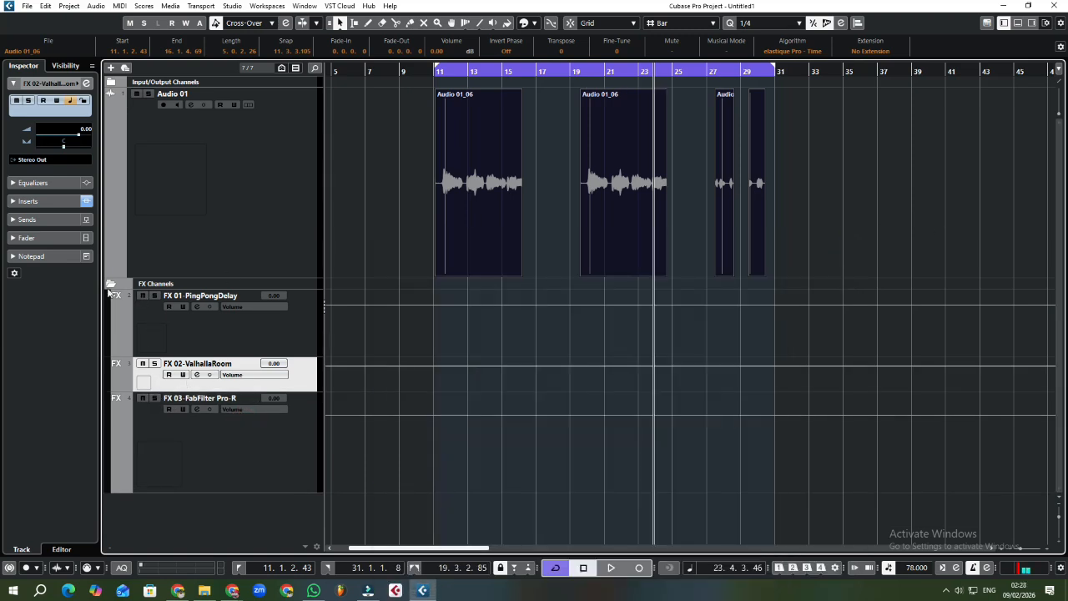
Select the three effect tracks one after another, and collapse the FX Channels folder.
click(279, 349)
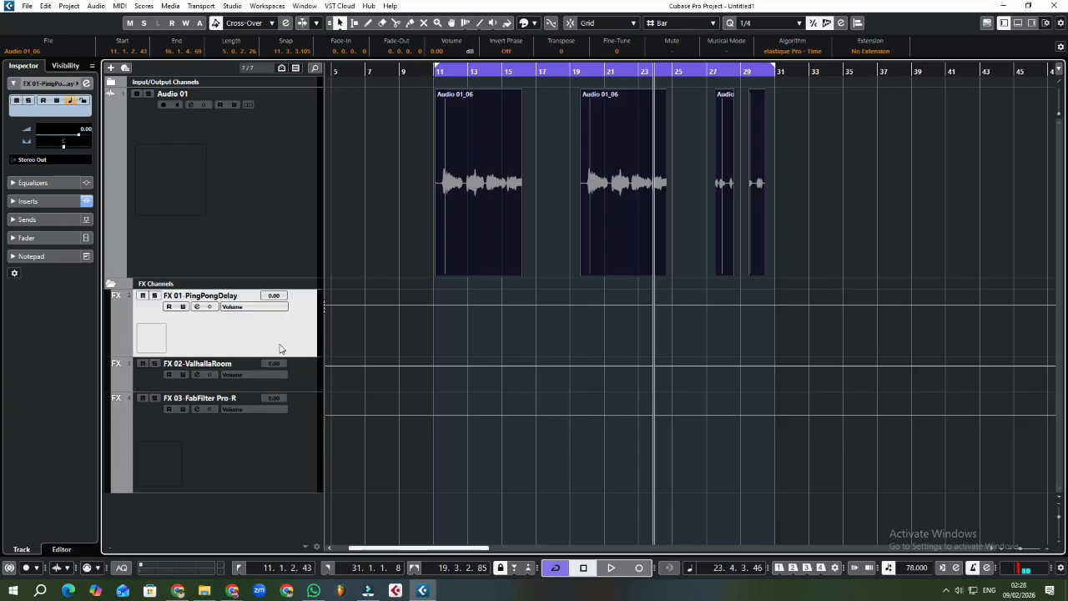
click(299, 380)
click(291, 456)
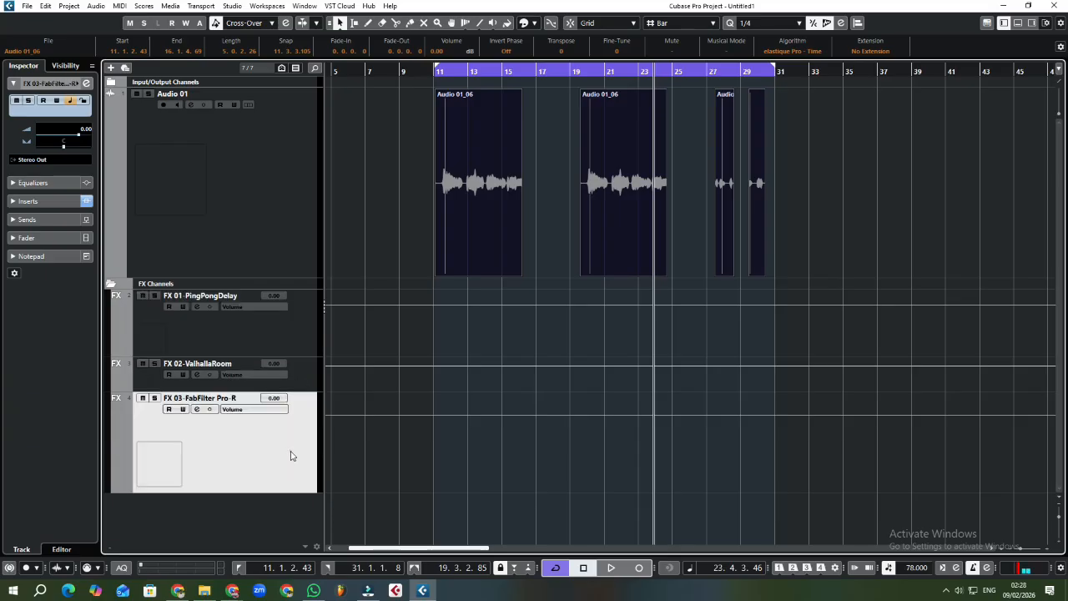
click(309, 336)
click(301, 374)
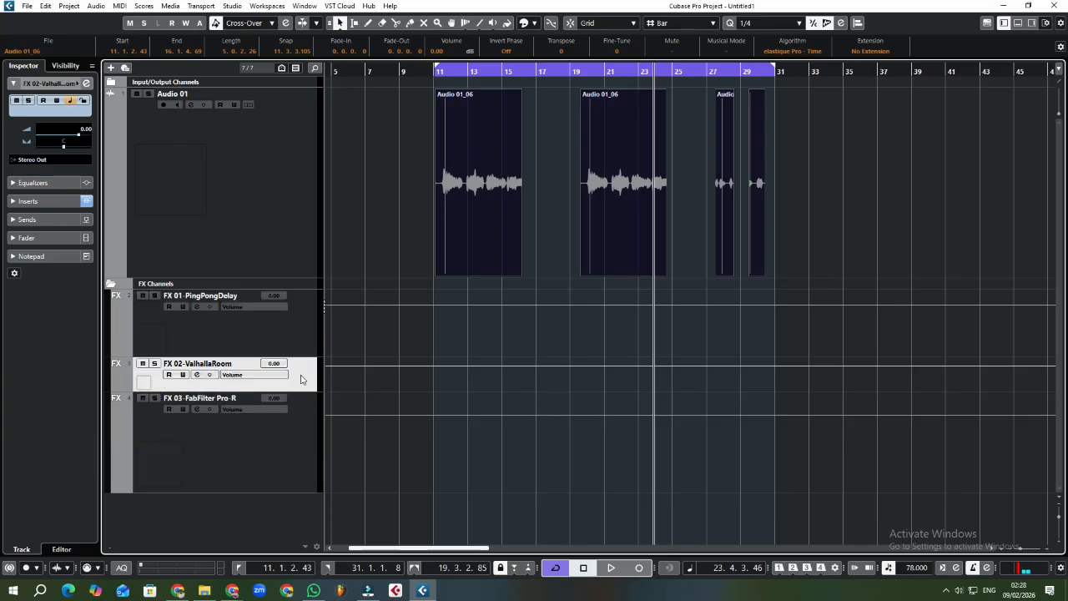
click(110, 286)
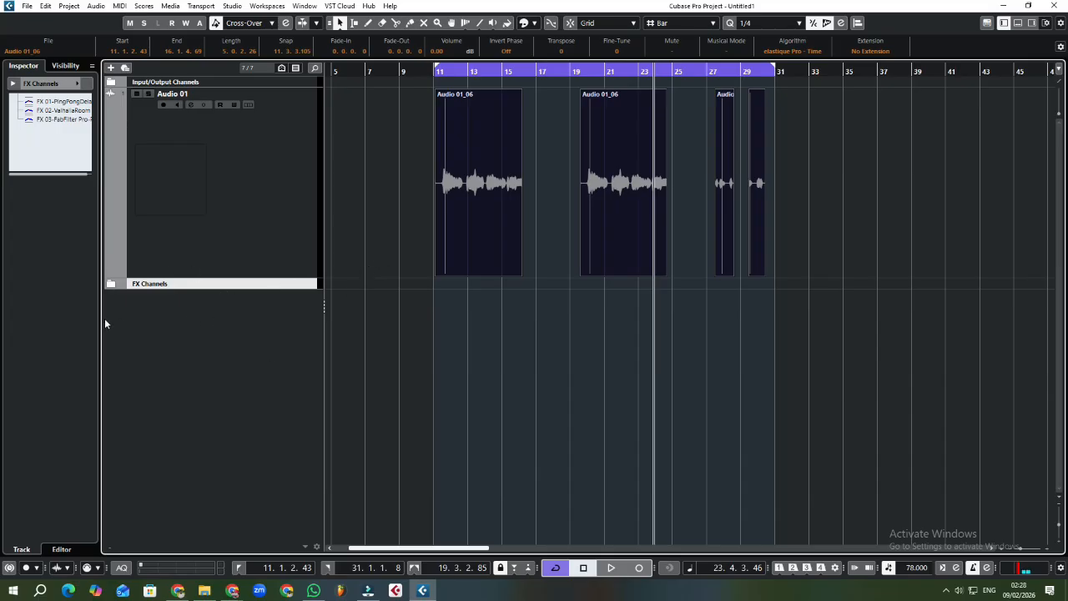
Open Audio 01's channel settings and assign its first four sends to PingPongDelay, ValhallaRoom, FabFilter Pro-R and PingPongDelay again.
click(271, 156)
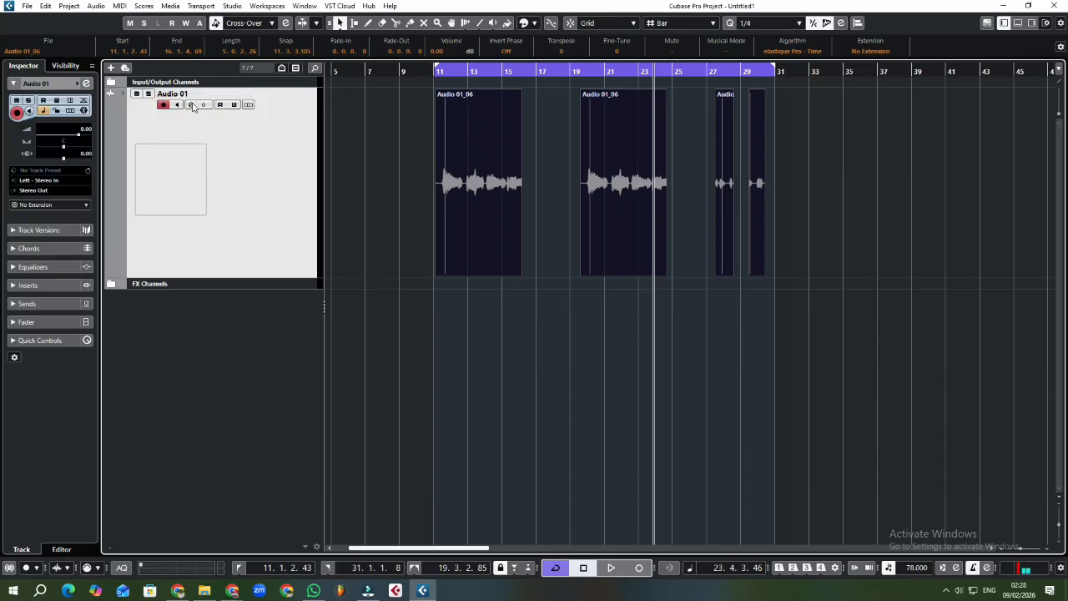
click(191, 105)
click(873, 205)
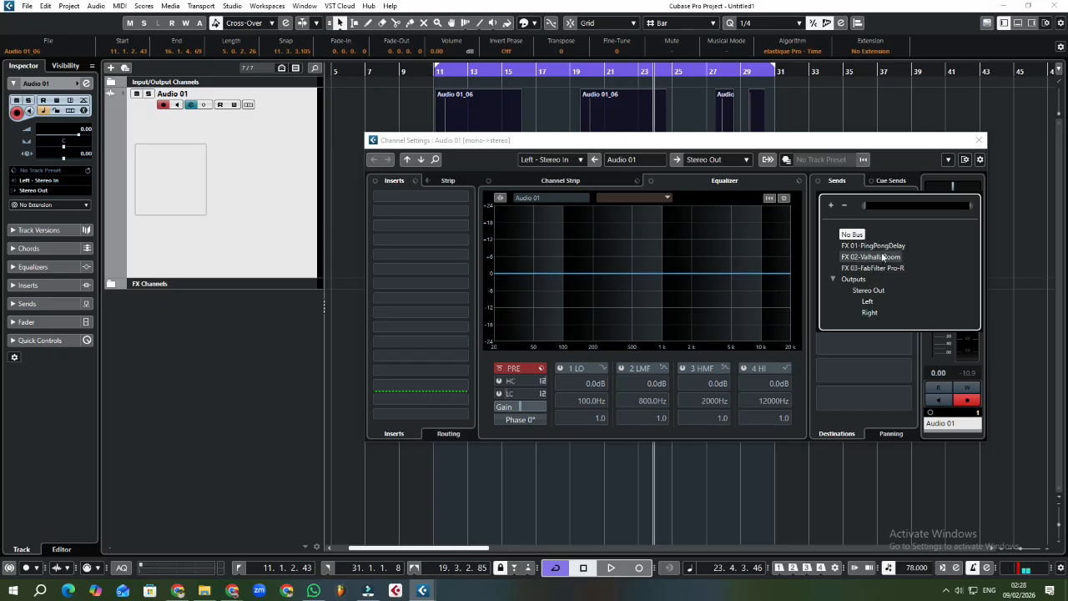
click(881, 244)
click(880, 235)
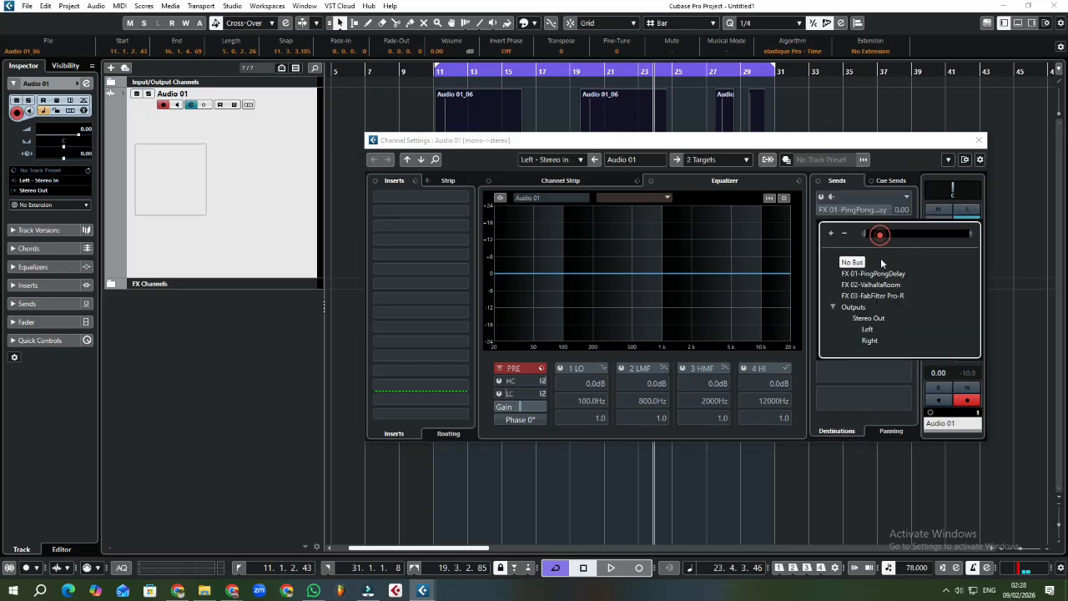
click(872, 284)
click(873, 252)
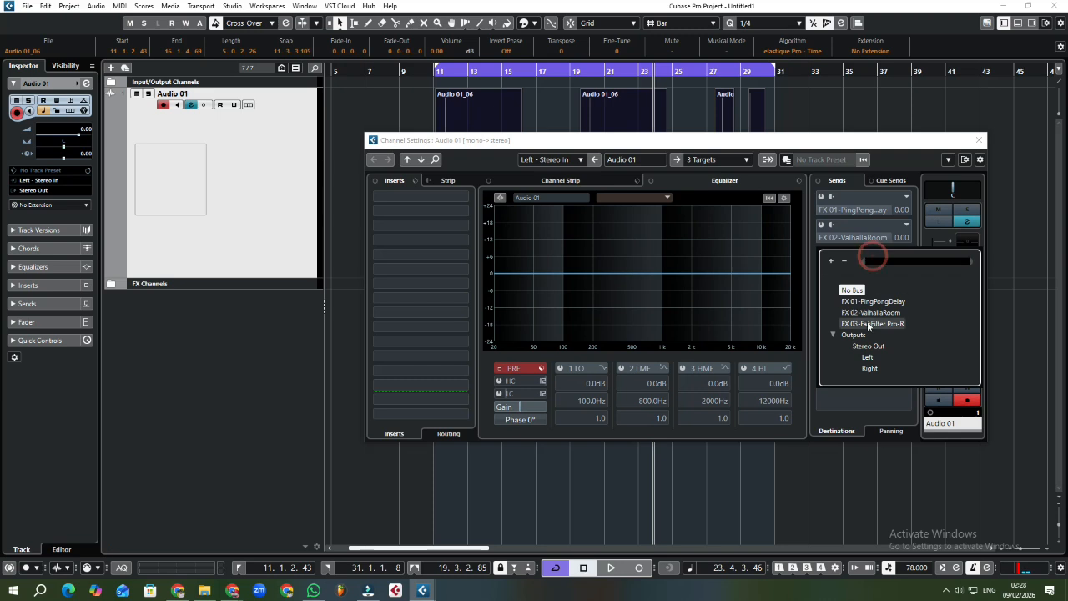
click(868, 324)
click(870, 288)
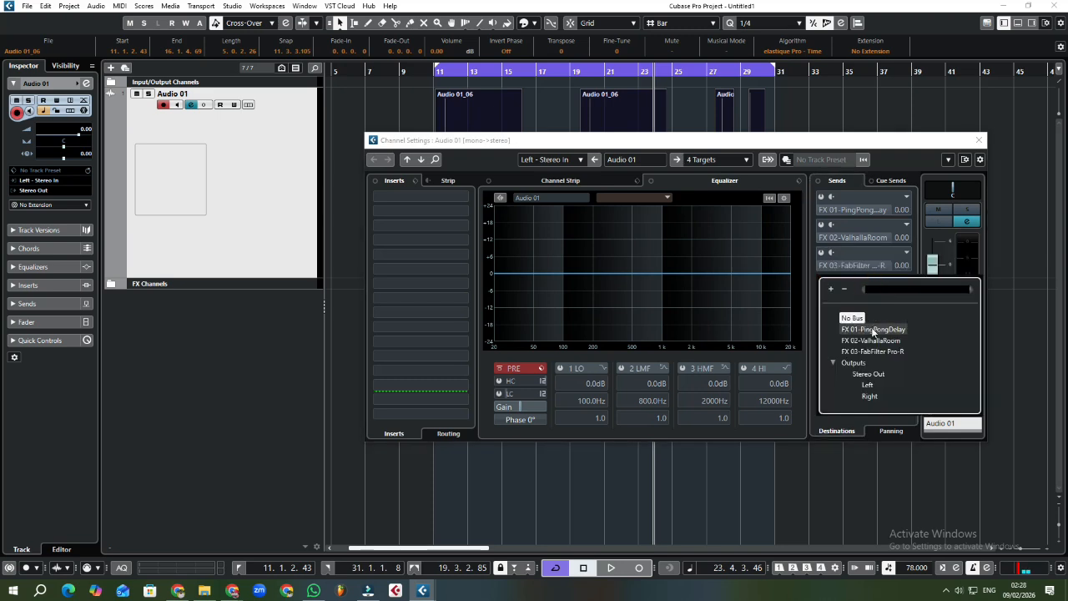
click(873, 331)
Activate Audio 01's four sends and lower their levels to about -14.6, -10.8, -11.1 and -13.2 dB in order.
click(822, 196)
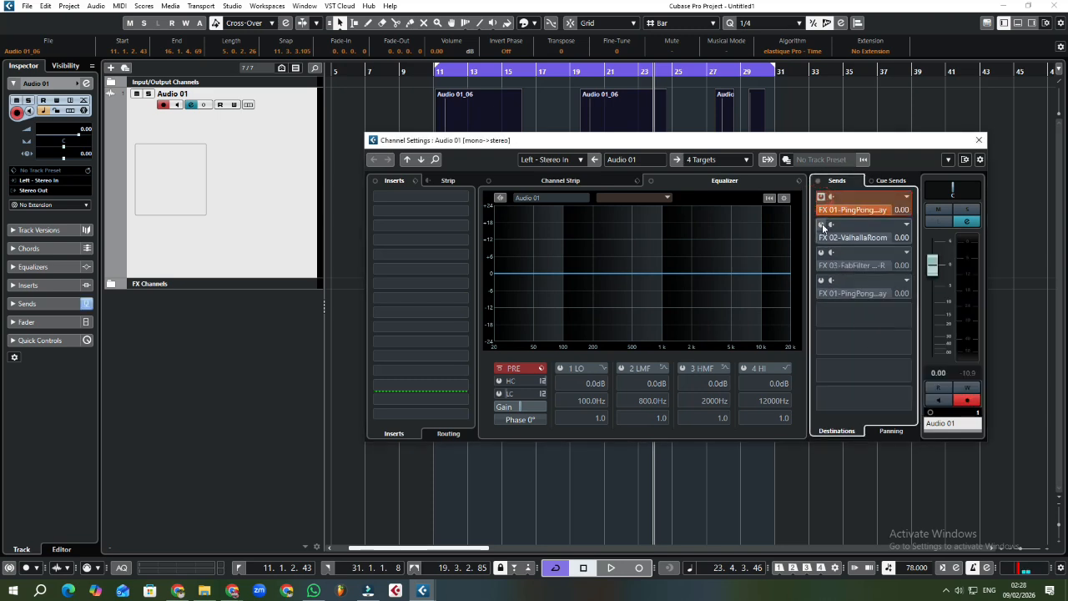
click(821, 224)
click(821, 252)
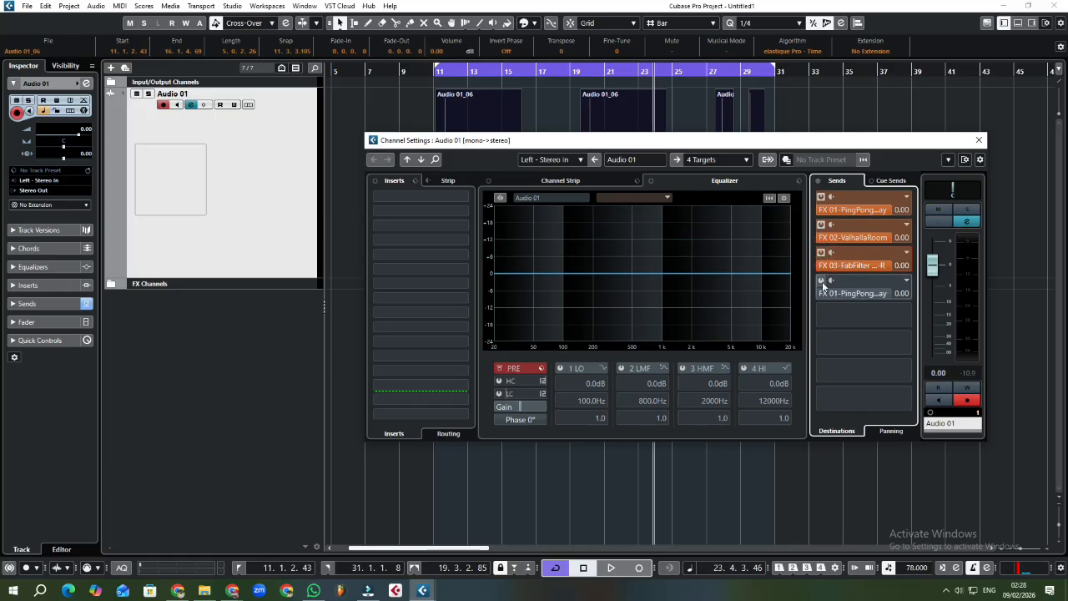
click(821, 279)
drag(898, 210, 817, 282)
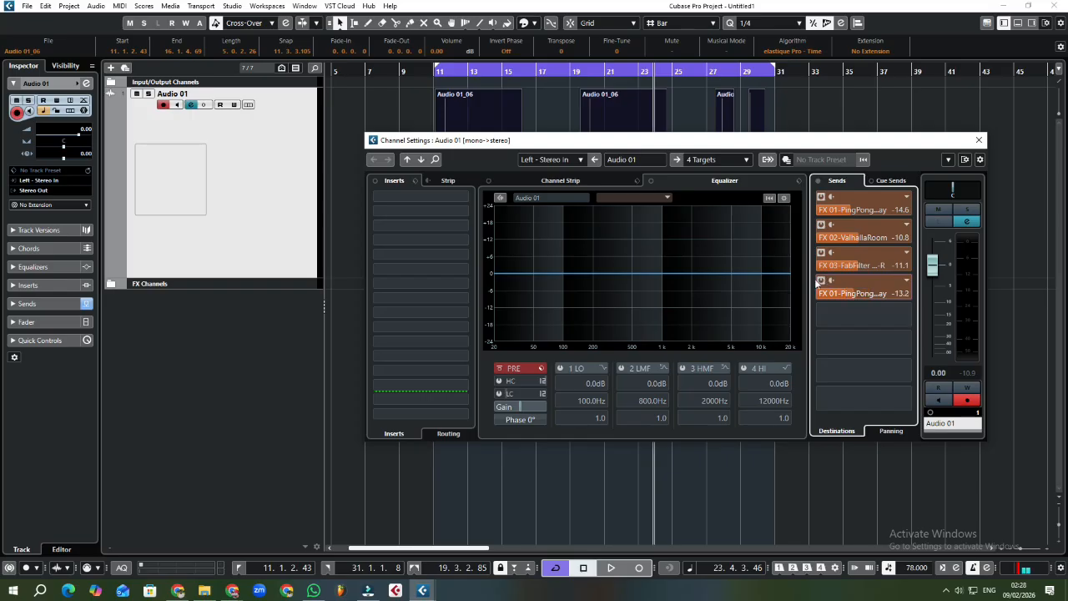
Choose to edit the PingPongDelay effect from Audio 01's fourth send, and return to the channel settings.
right_click(880, 282)
click(916, 411)
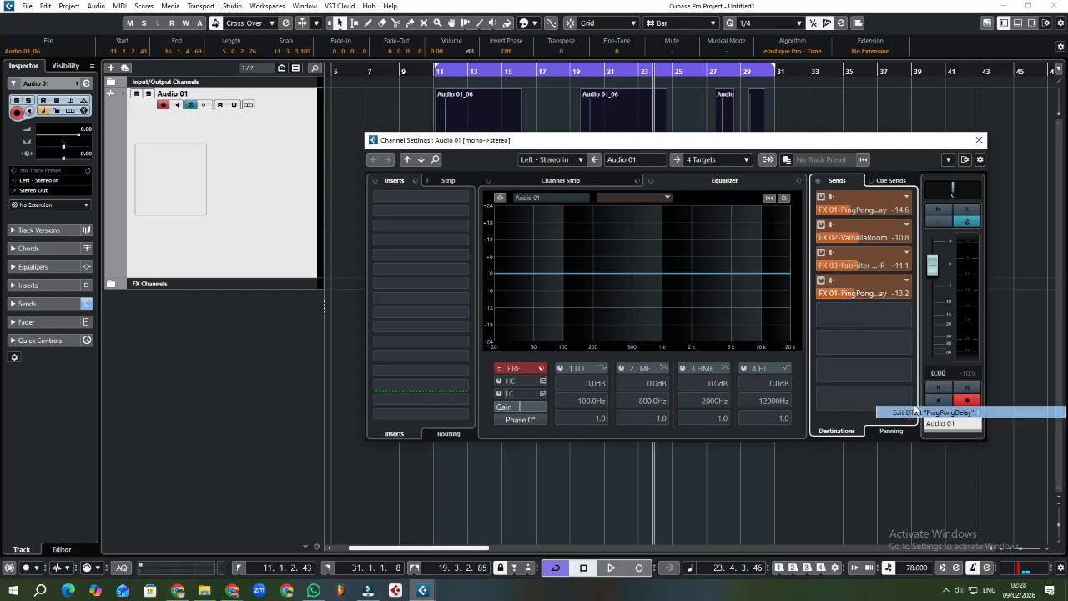
click(611, 285)
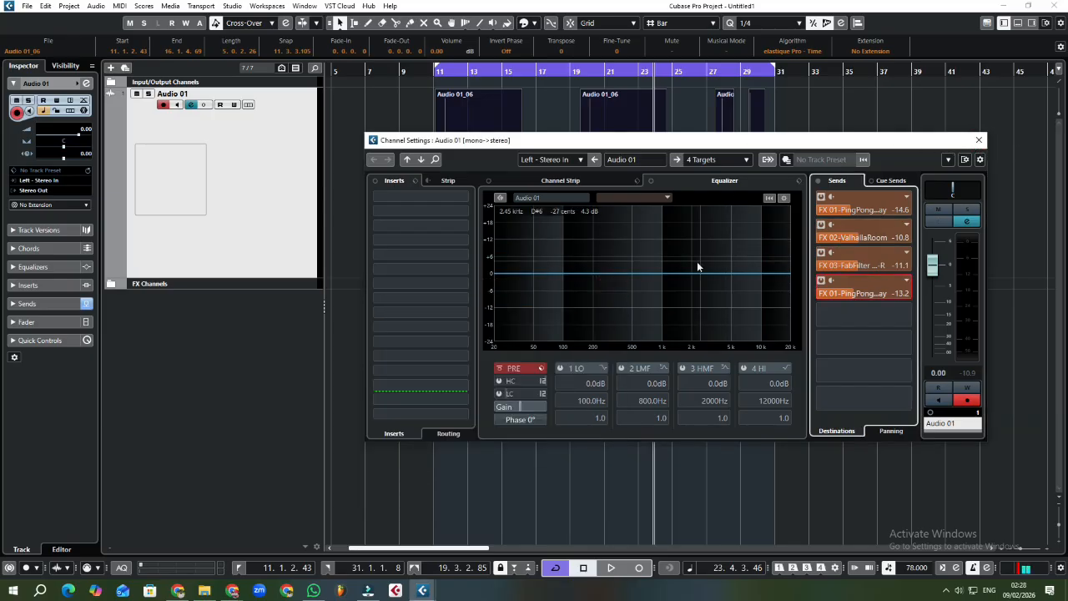
click(432, 194)
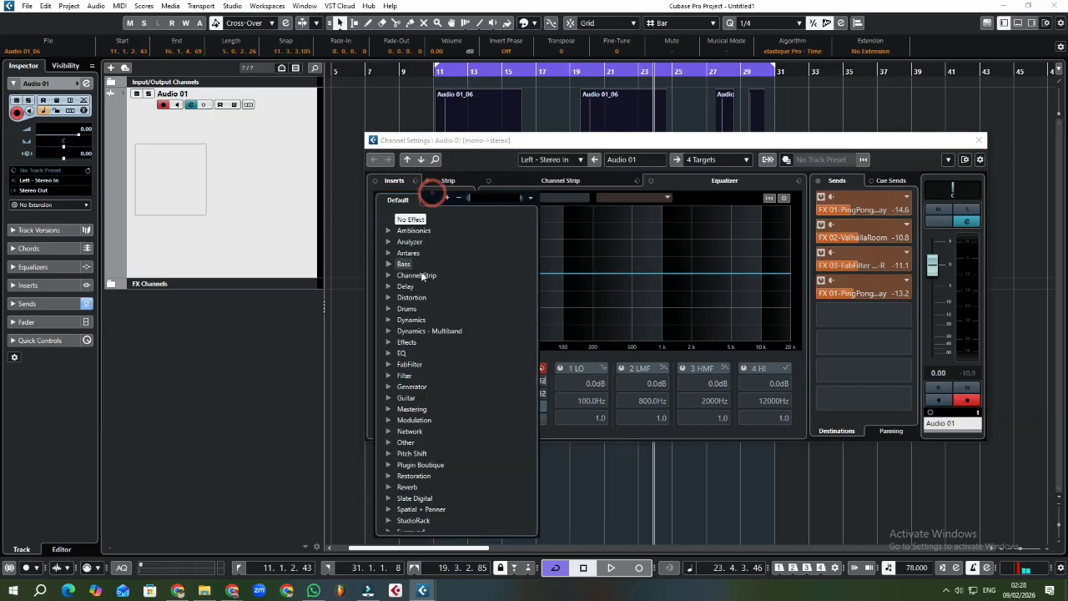
scroll(435, 375, down, 2)
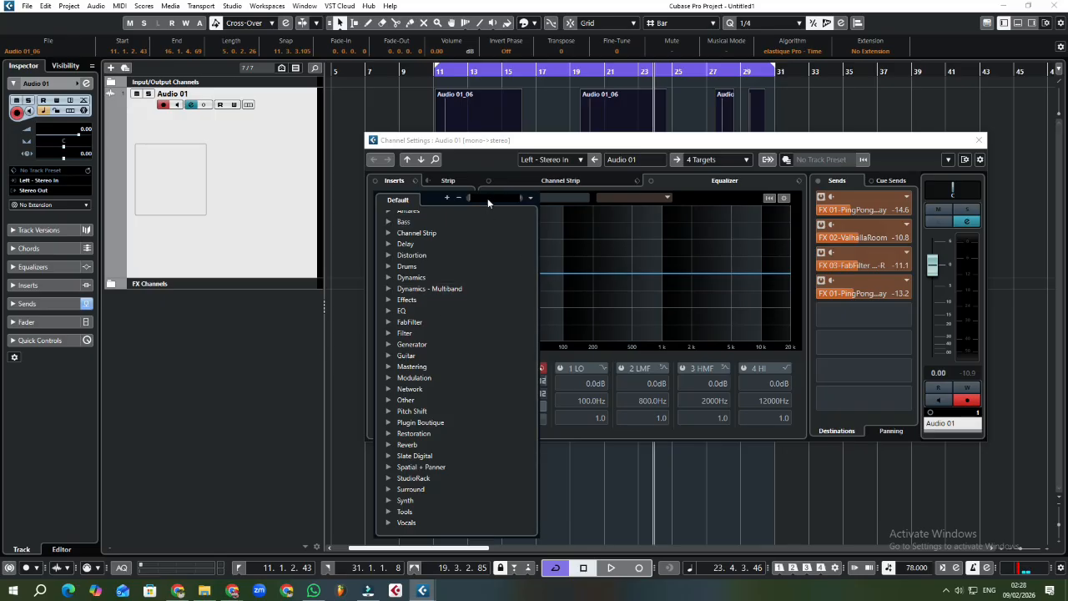
click(782, 144)
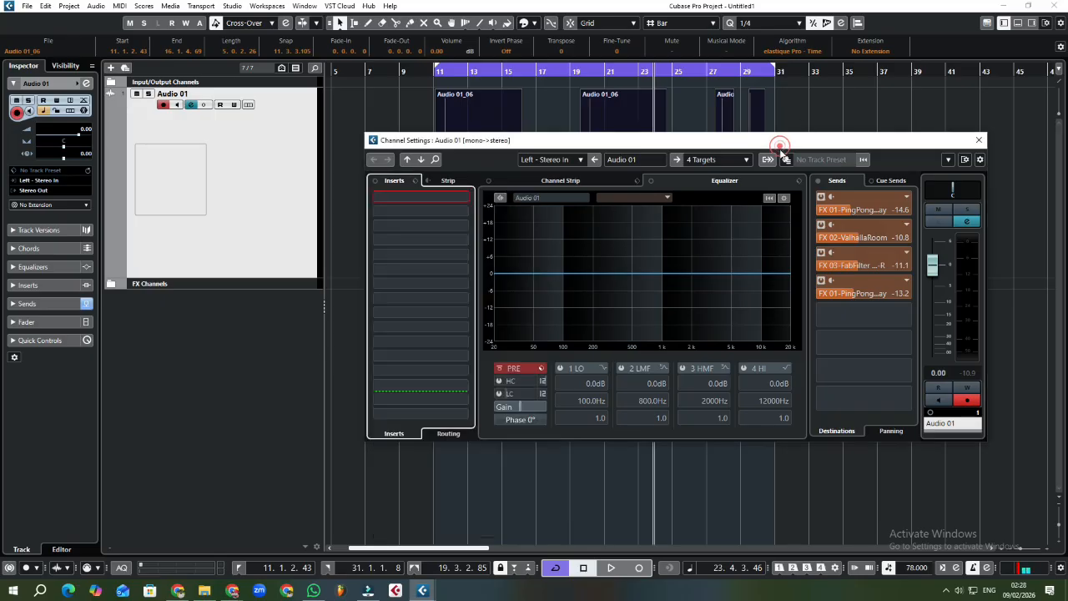
Search the insert effects for "sa" and load BPB Saturator into Audio 01's first insert slot.
click(425, 198)
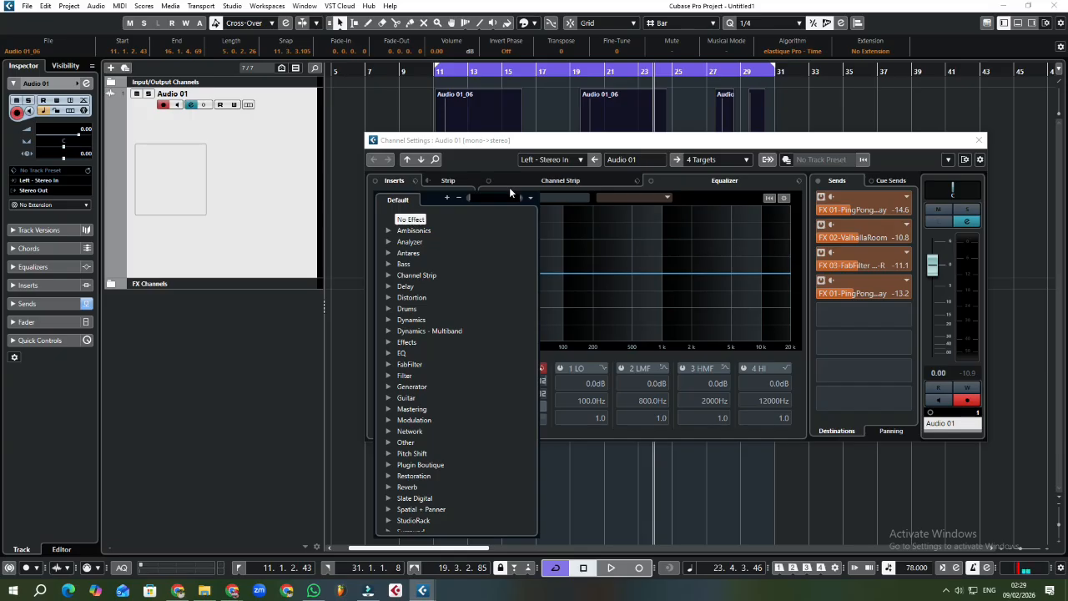
text(a)
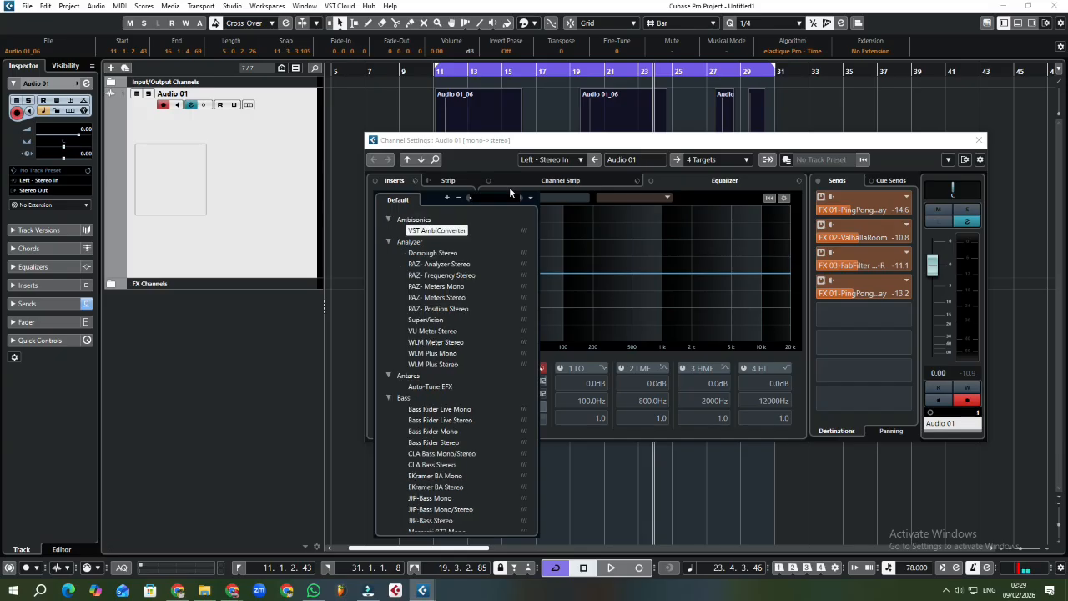
key(BackSpace)
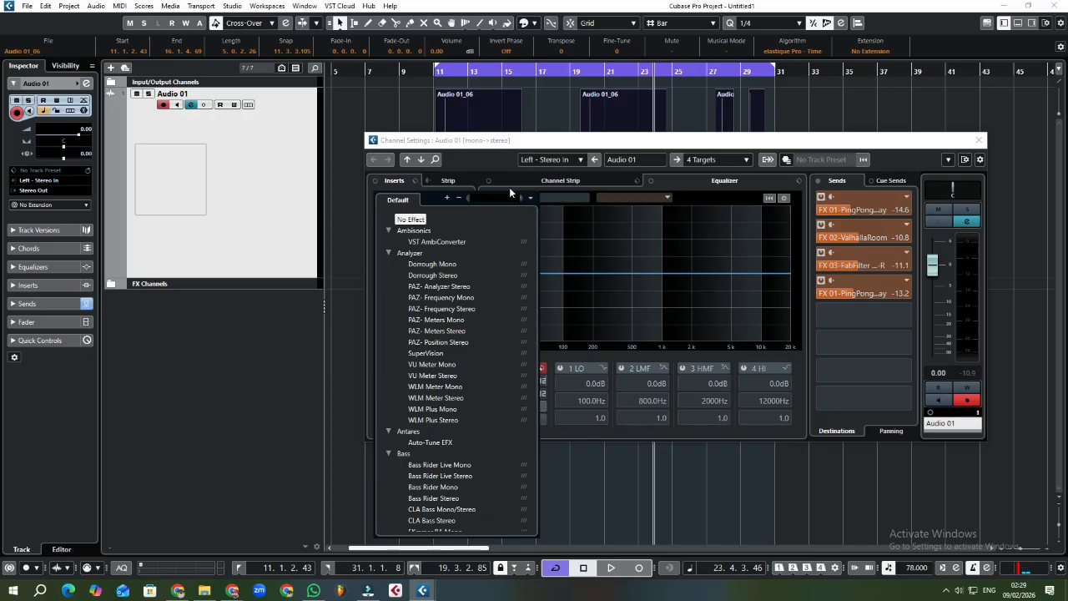
text(sa)
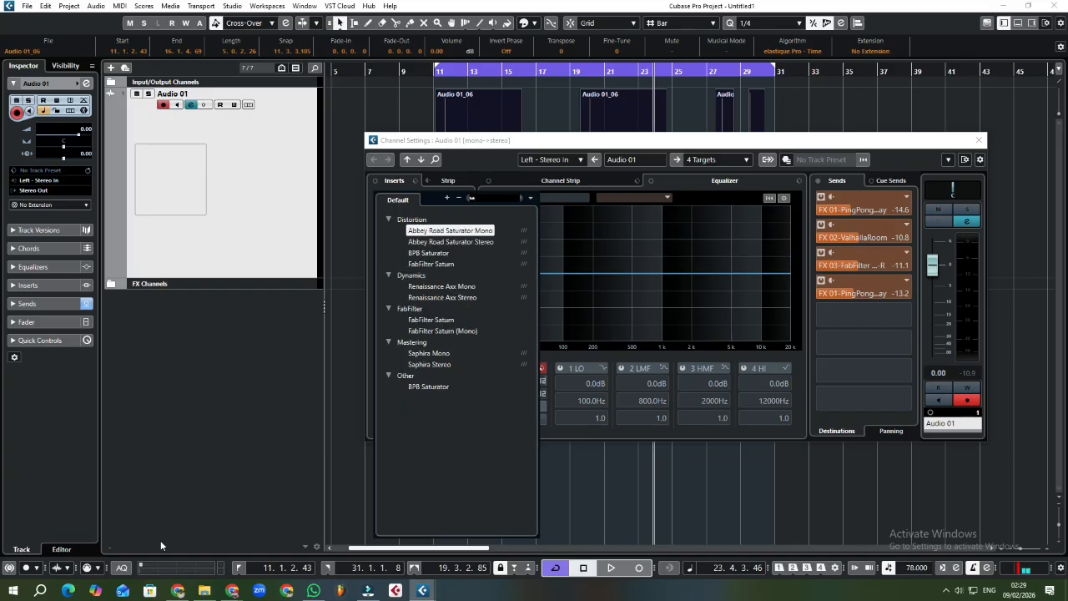
click(432, 386)
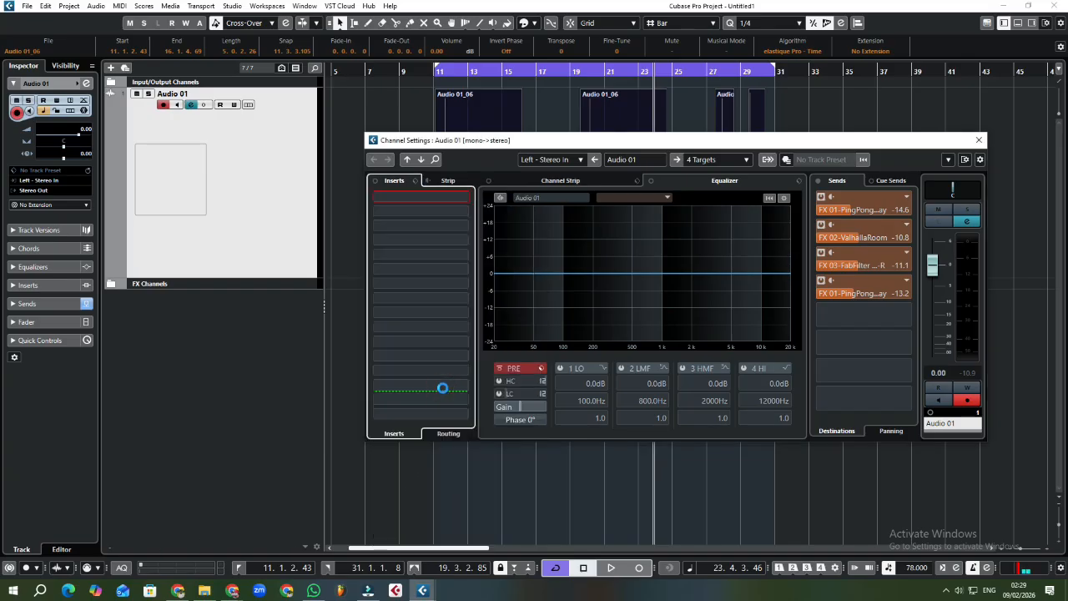
Set the BPB Saturator's tube amount to 07 and its tape amount to 12.
drag(568, 365, 563, 355)
drag(428, 364, 428, 360)
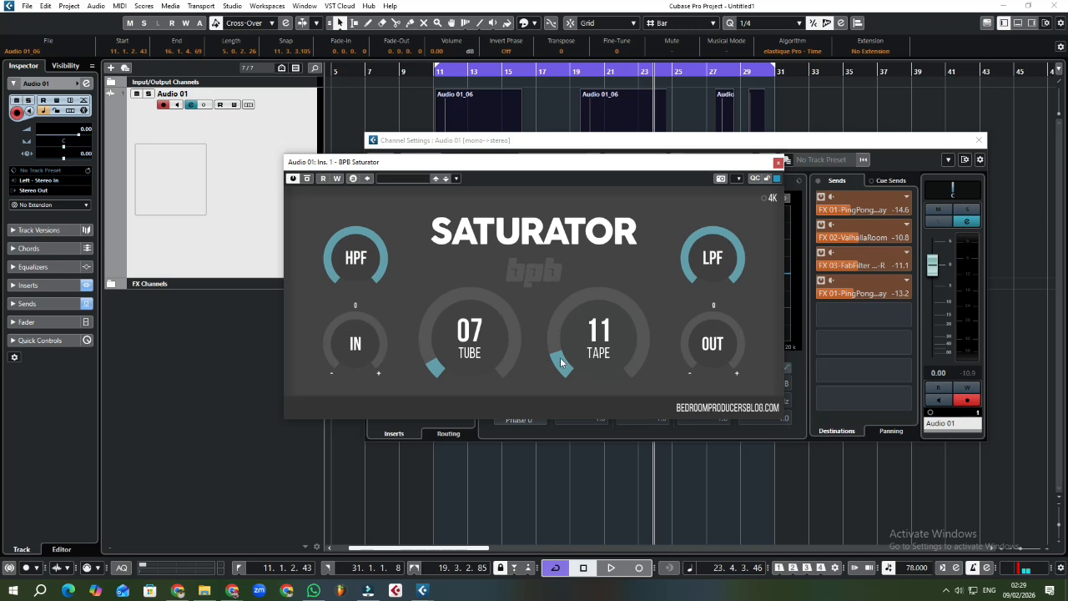
drag(560, 357, 560, 358)
Rearrange the Channel Settings and BPB Saturator windows so that the audio events and Audio 01's sends stay visible.
drag(700, 169, 403, 558)
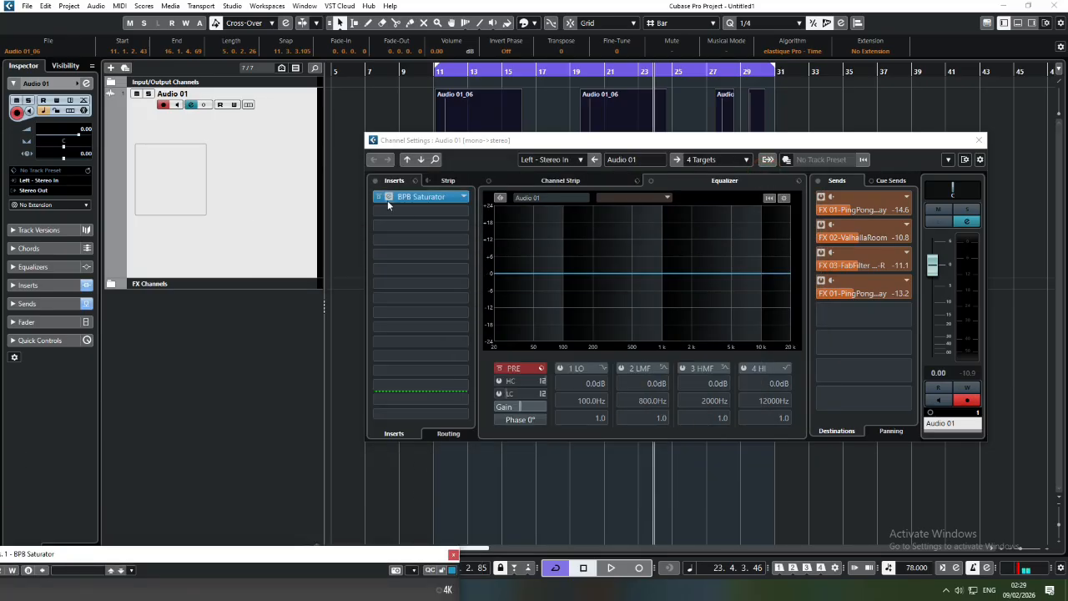
drag(652, 147, 607, 299)
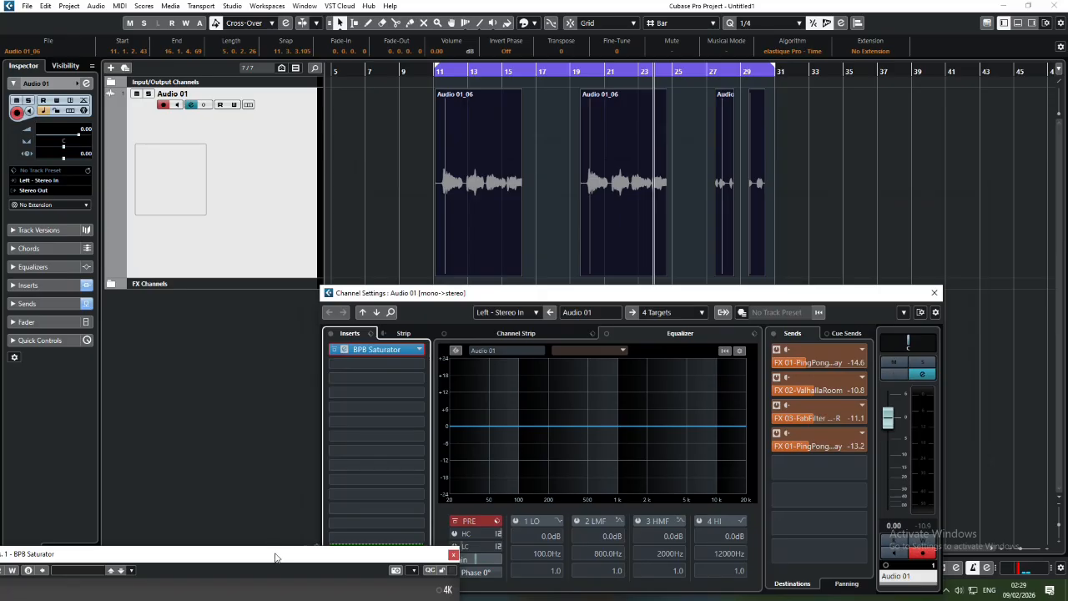
drag(276, 558, 537, 376)
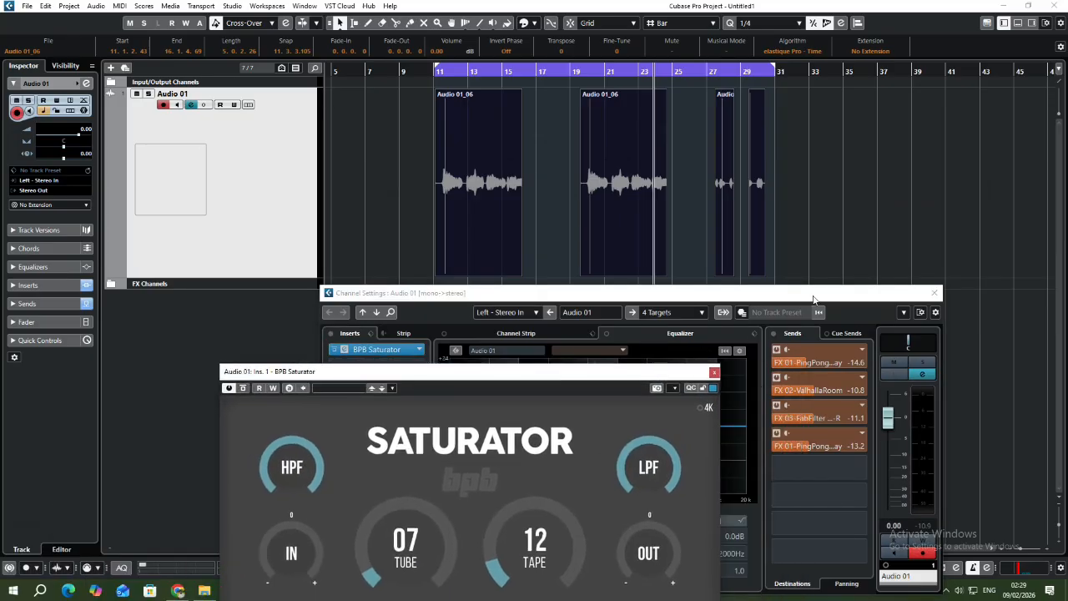
drag(814, 297, 825, 263)
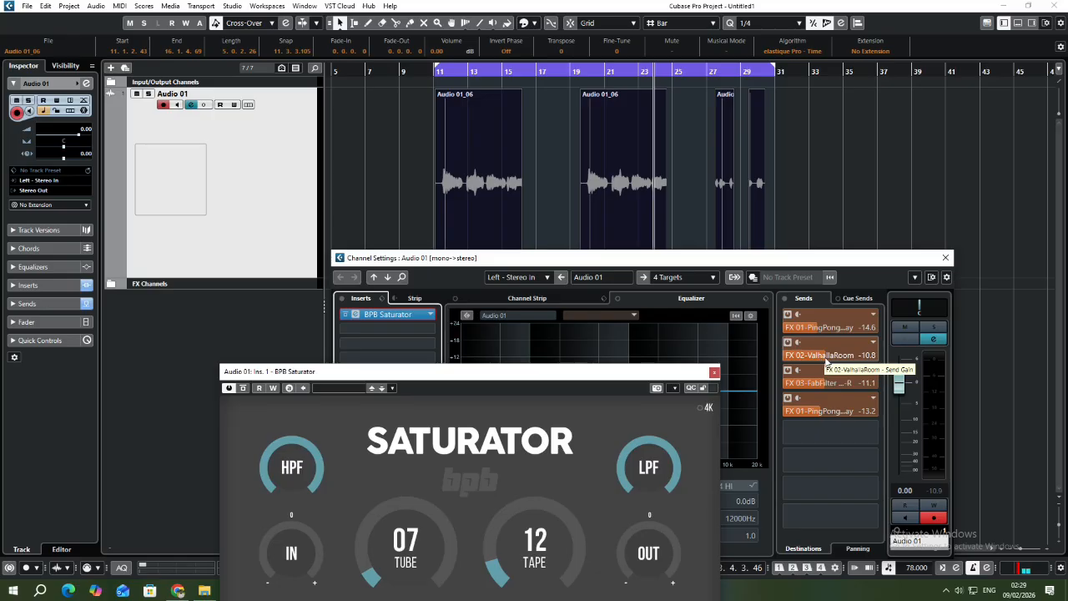
drag(664, 375, 680, 358)
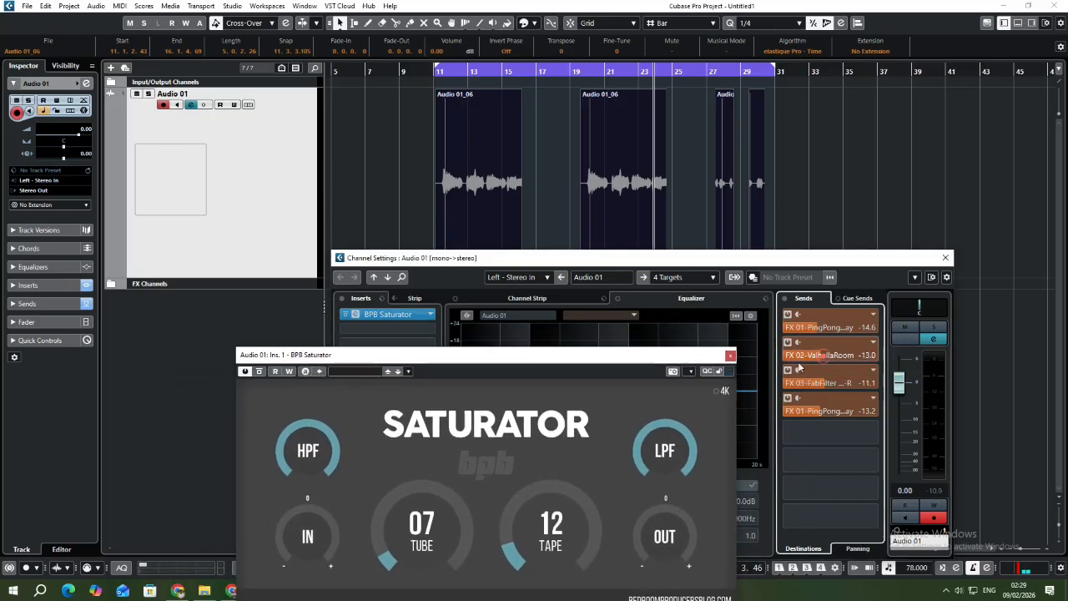
Lower Audio 01's ValhallaRoom send to about -17.3 dB, and close the BPB Saturator and Channel Settings windows.
drag(822, 359, 809, 362)
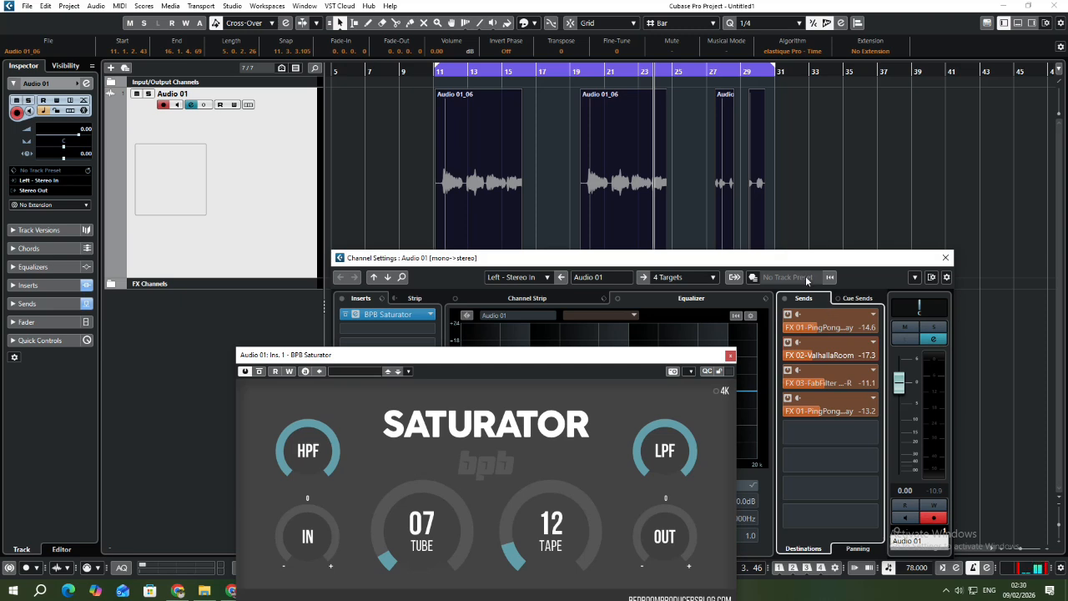
click(730, 357)
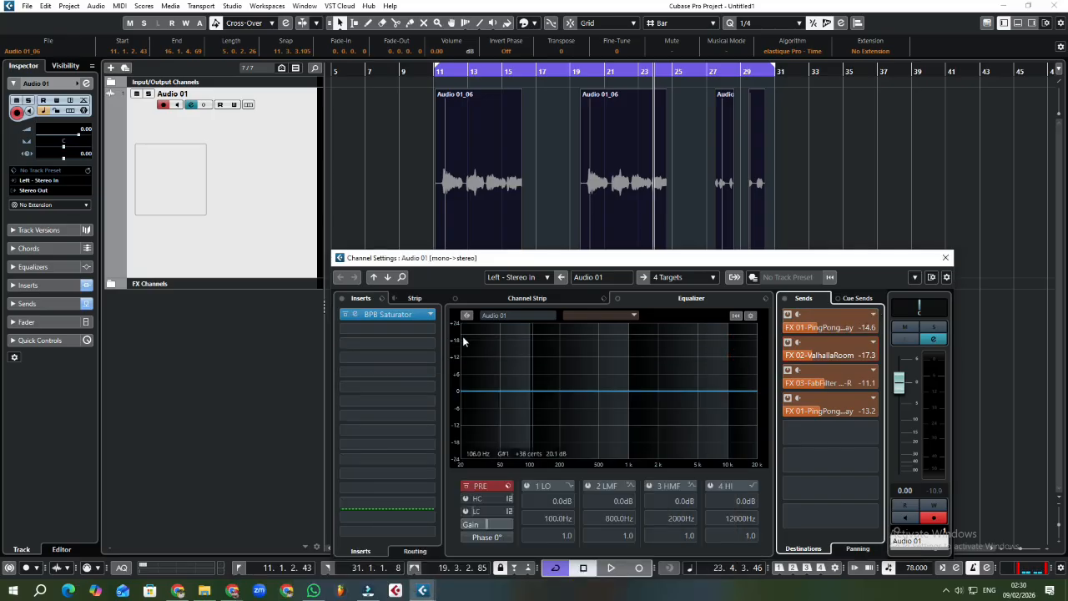
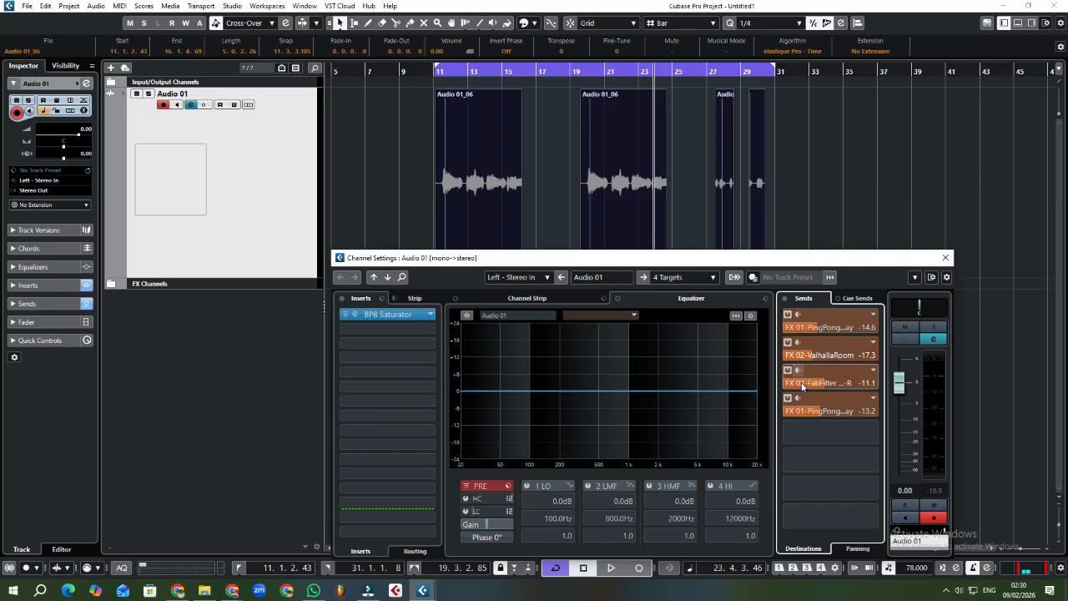
click(946, 260)
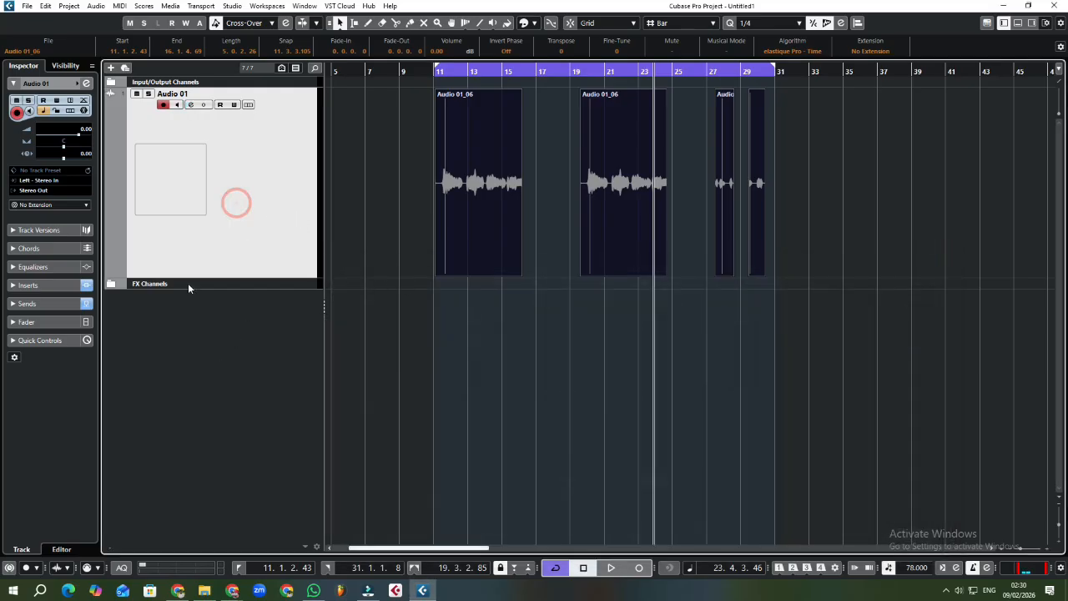
Expand and collapse the FX Channels folder several times, leaving it collapsed.
click(110, 284)
click(110, 284)
click(110, 285)
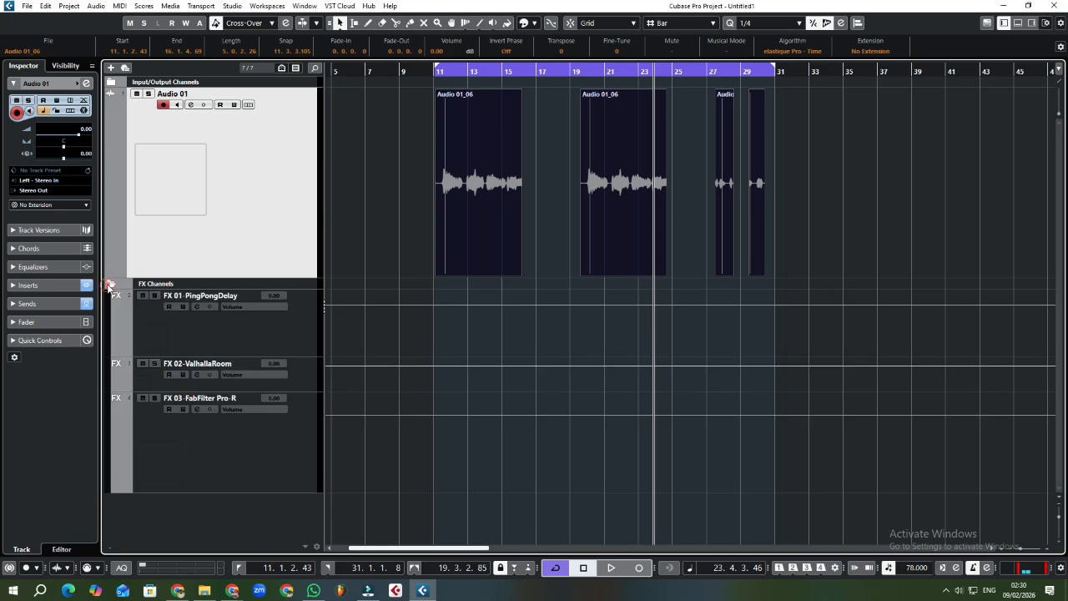
click(110, 285)
click(111, 285)
click(110, 285)
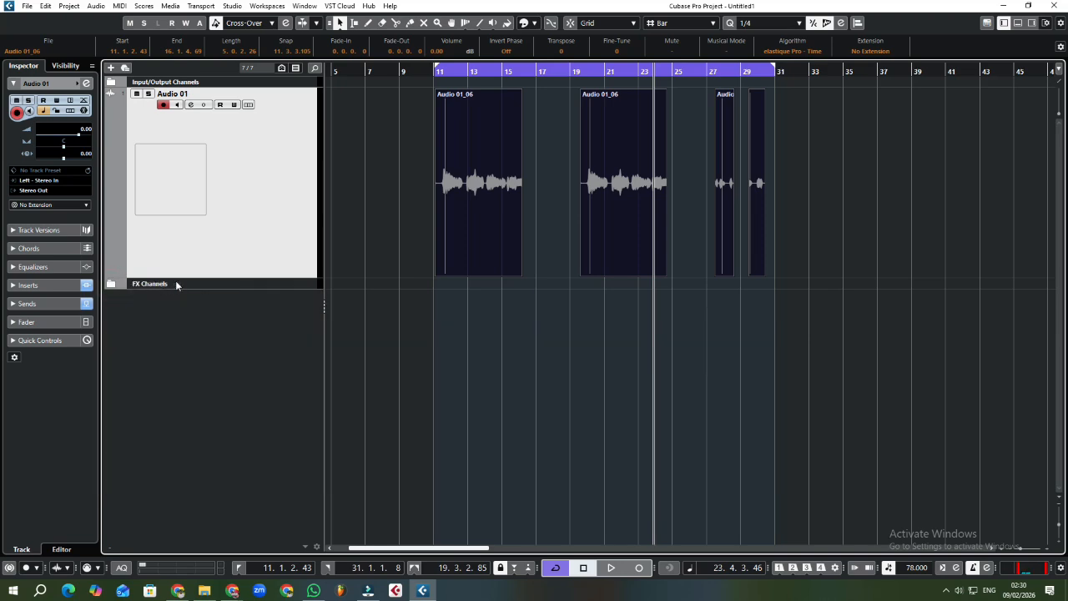
Reduce Audio 01's track height, nudge the left locator to 11.1.1.73, and select the Audio 01 track.
drag(187, 276, 217, 231)
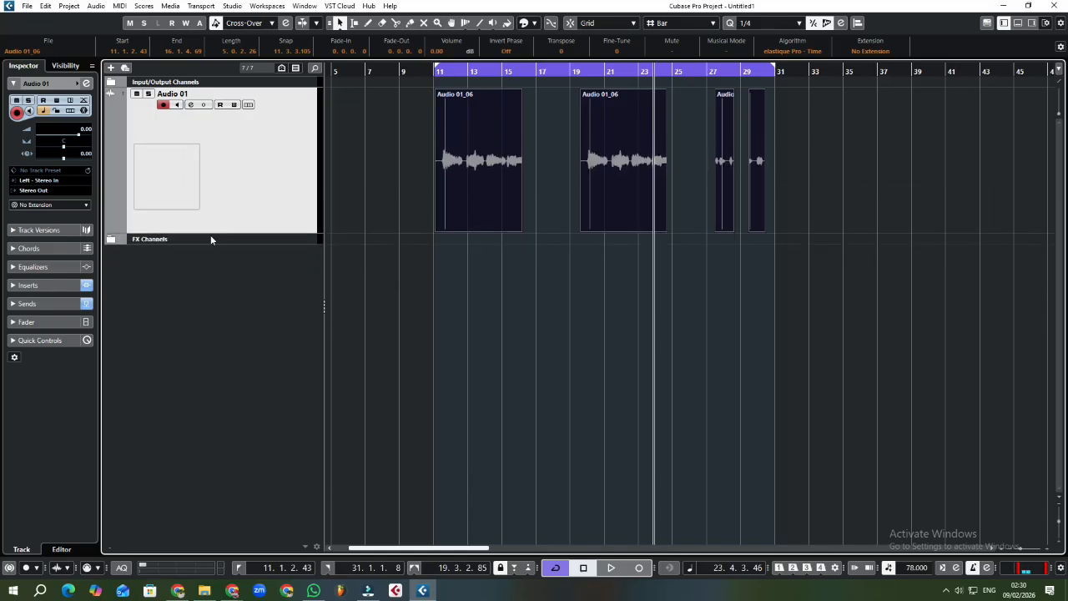
mouse_move(436, 71)
mouse_down()
mouse_move(425, 71)
mouse_move(431, 84)
mouse_move(436, 67)
mouse_up()
click(251, 155)
Expand the FX Channels folder and select the PingPongDelay, ValhallaRoom and FabFilter Pro-R effect tracks in turn.
click(111, 240)
click(290, 284)
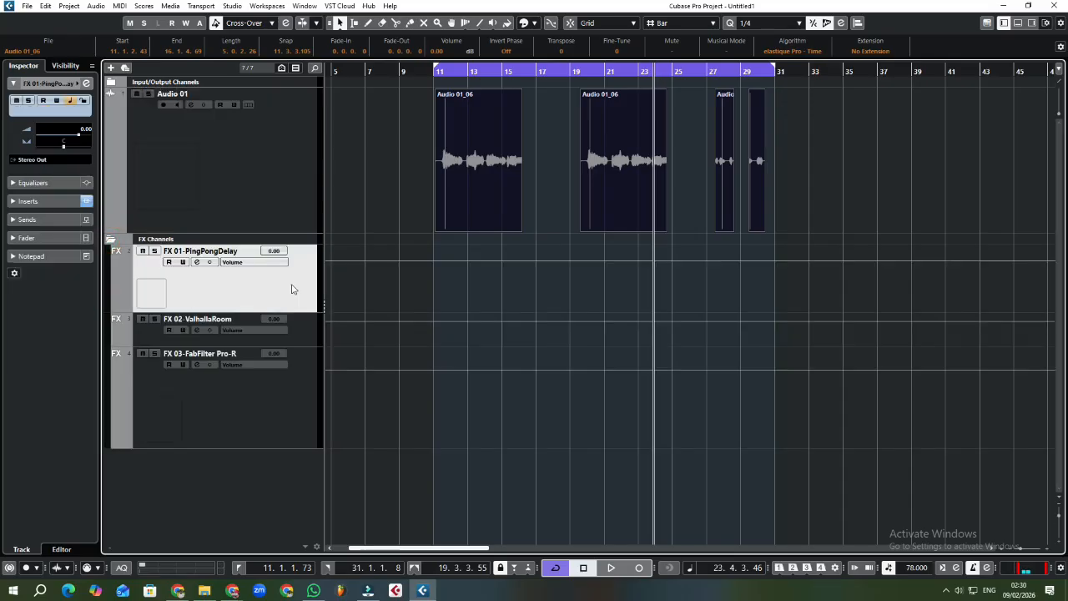
click(303, 332)
click(288, 415)
click(300, 275)
Remove the FabFilter Pro-R effect track and select the Audio 01 track.
right_click(224, 400)
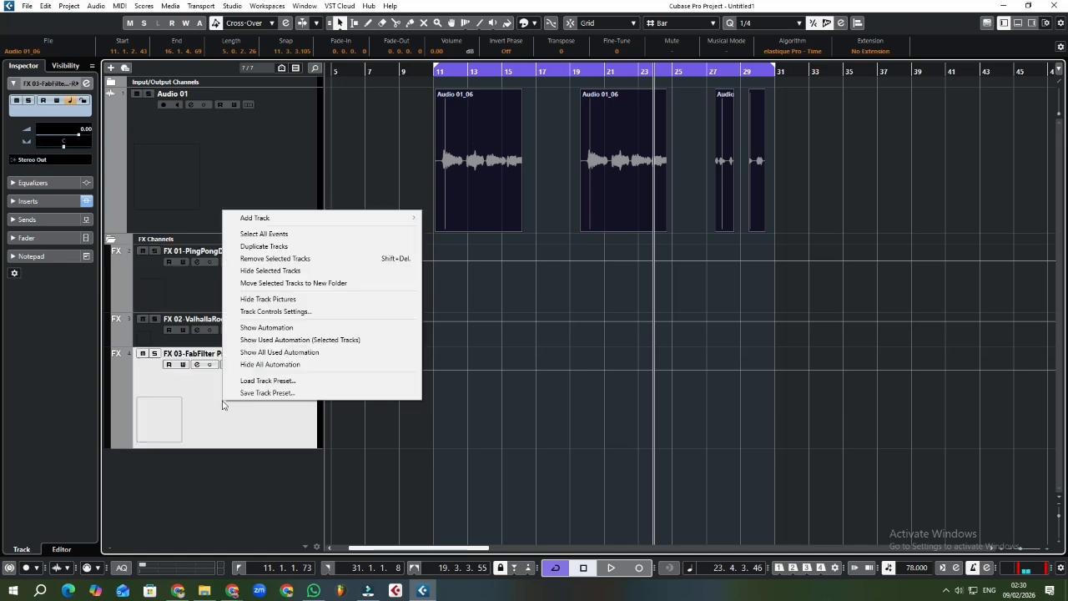
click(277, 259)
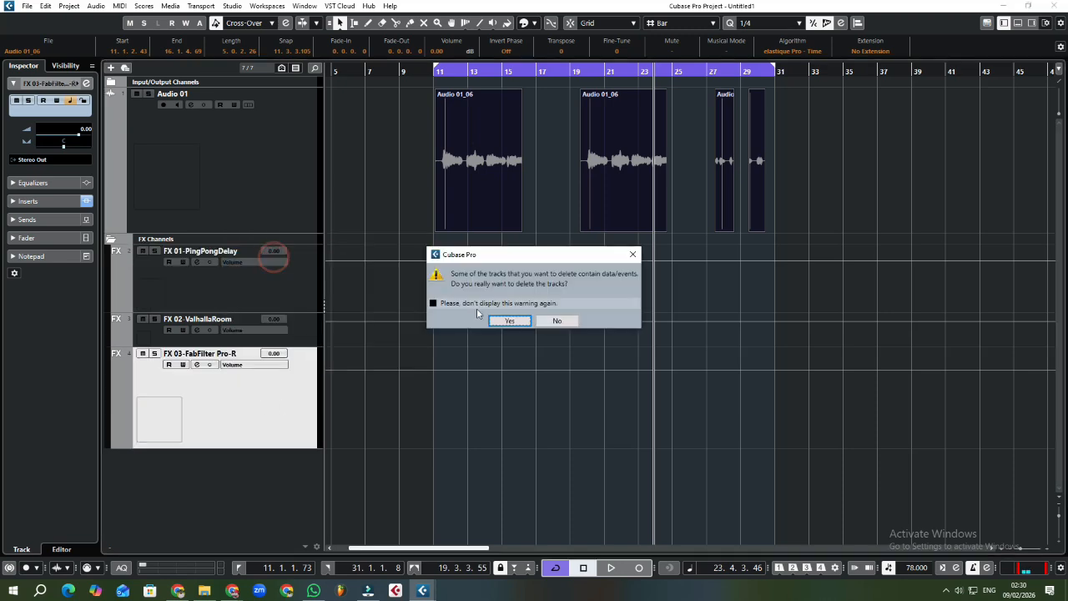
click(508, 321)
click(214, 152)
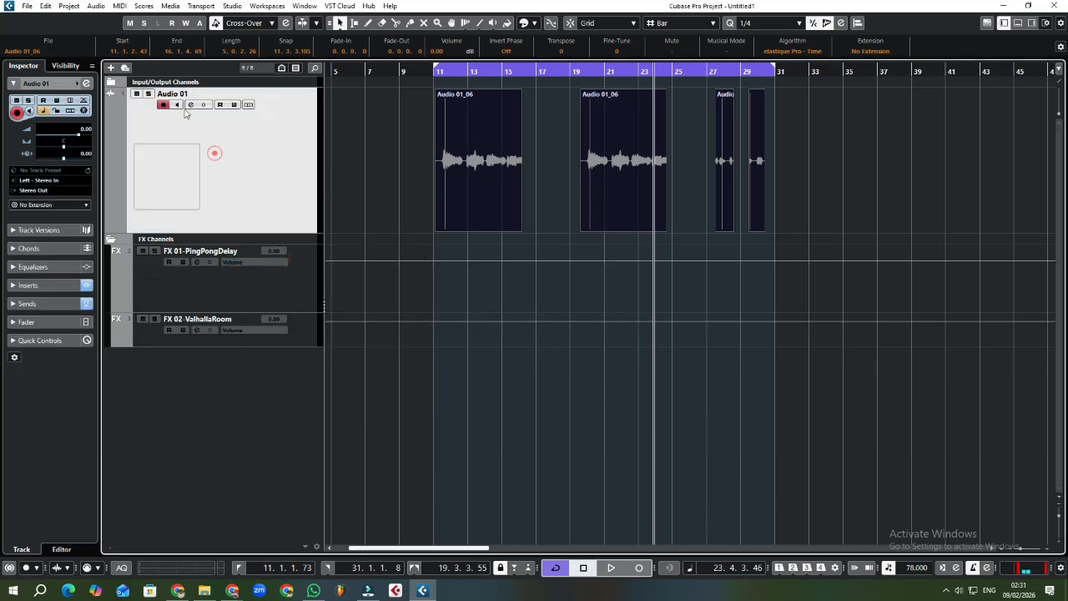
Open Audio 01's channel settings, view the destinations offered for its empty third send slot, and close the settings.
click(191, 105)
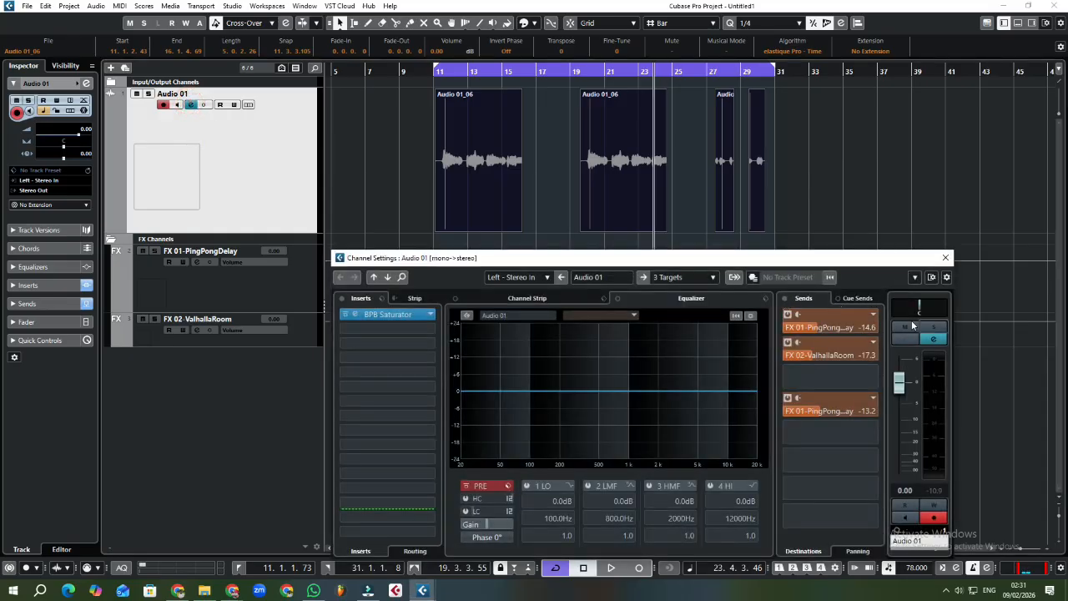
drag(888, 263, 885, 198)
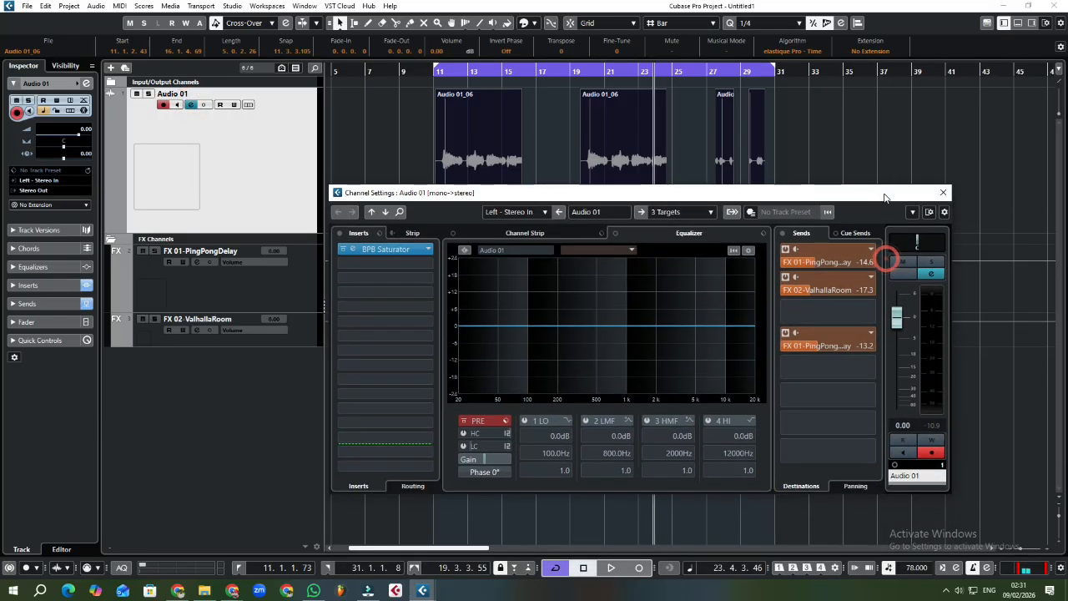
click(839, 368)
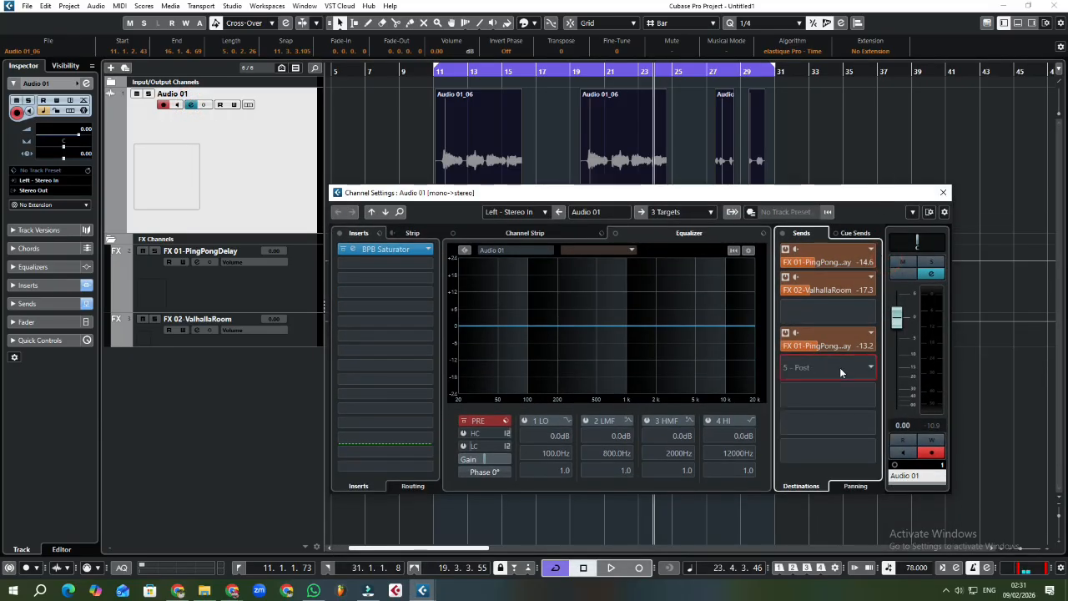
click(873, 197)
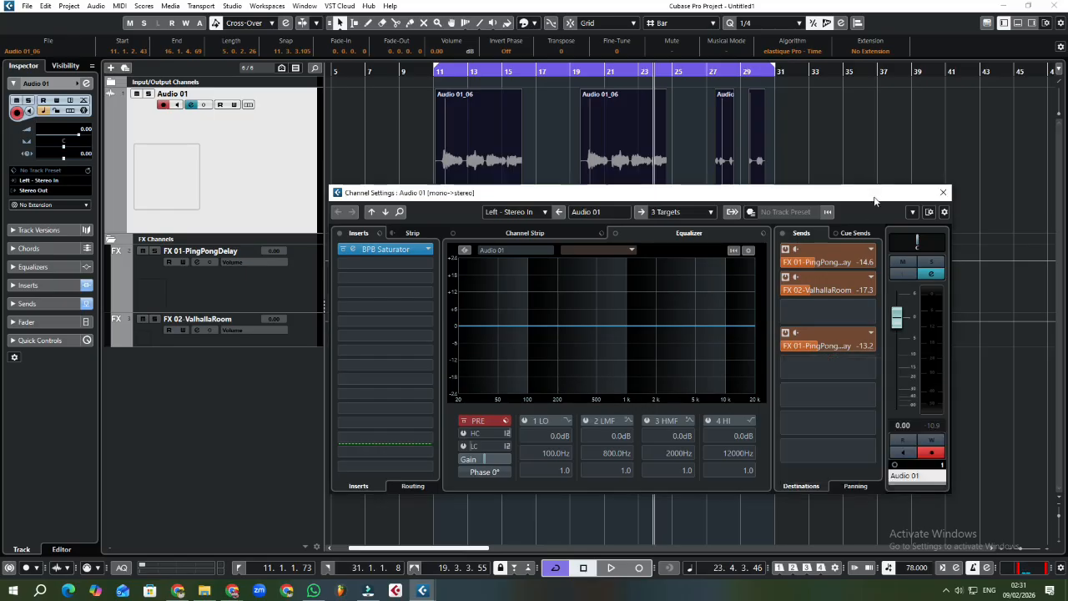
click(848, 304)
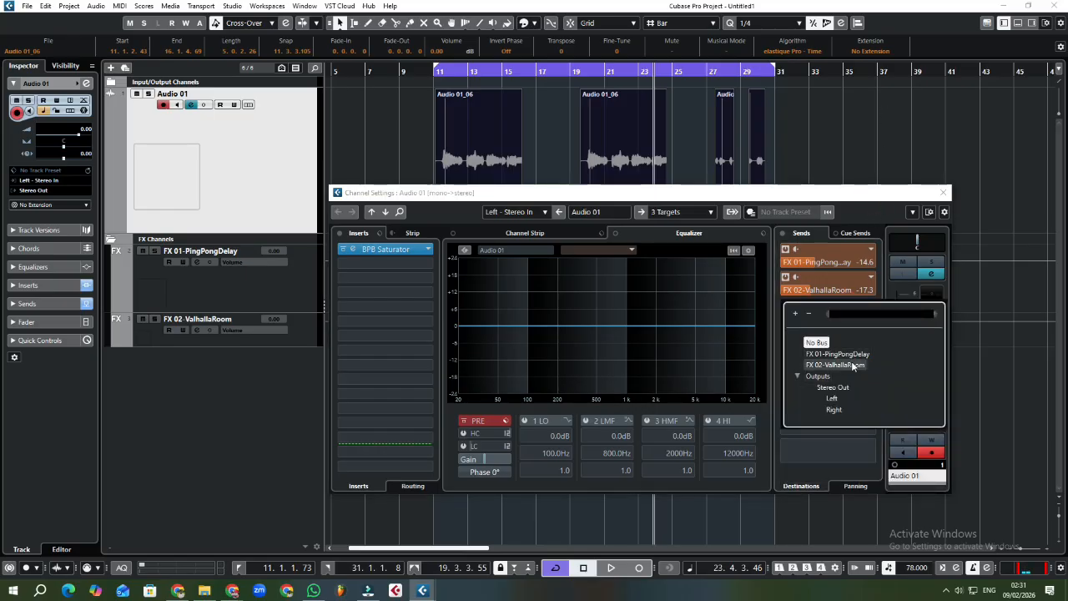
click(236, 373)
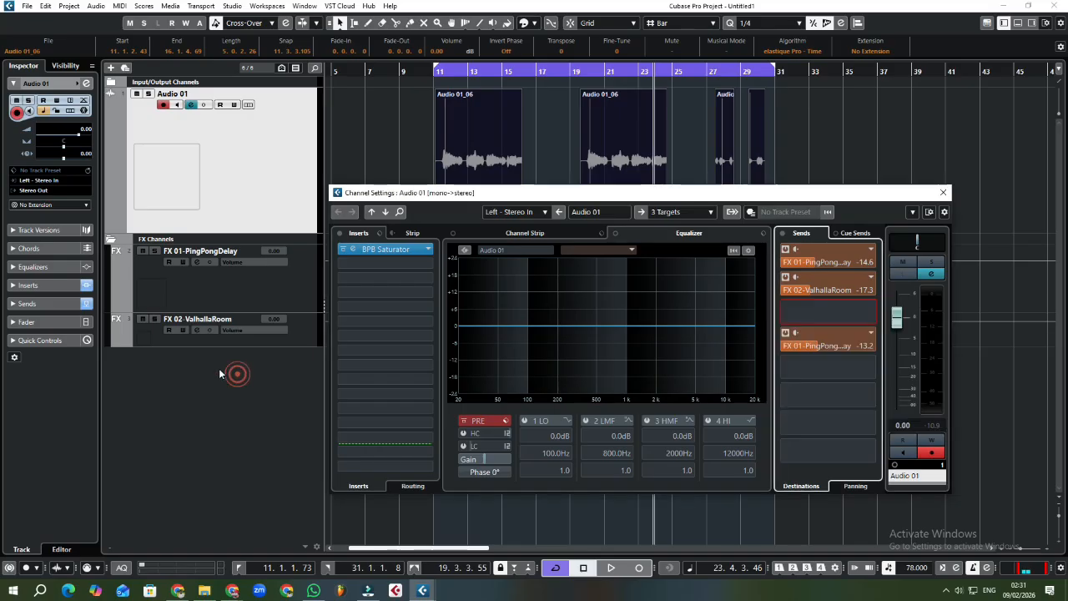
click(943, 192)
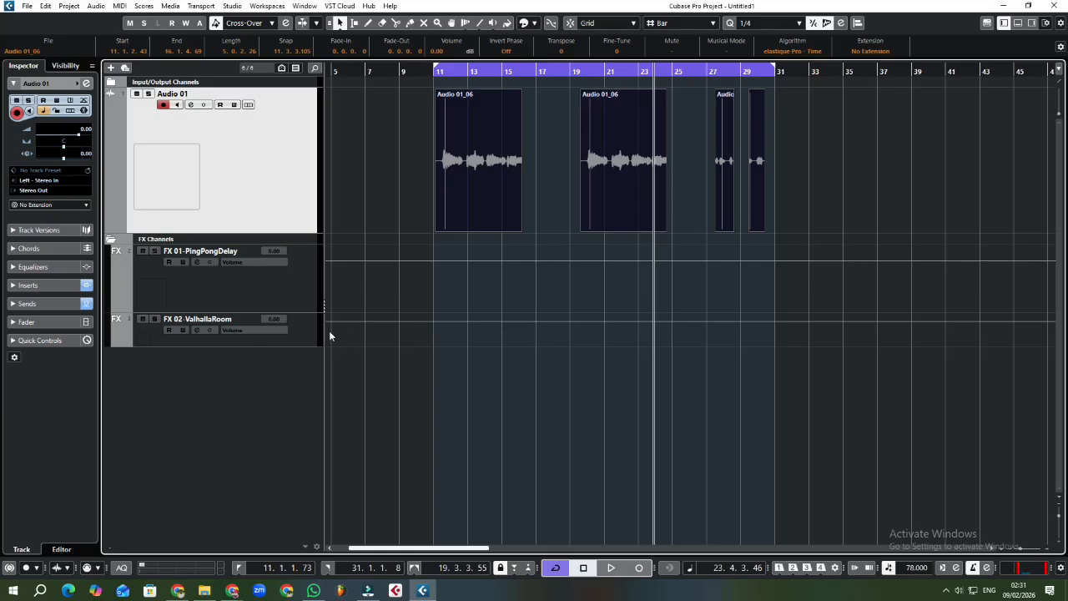
Select the PingPongDelay, ValhallaRoom and Audio 01 tracks in turn, and collapse and re-expand the FX Channels folder.
click(279, 272)
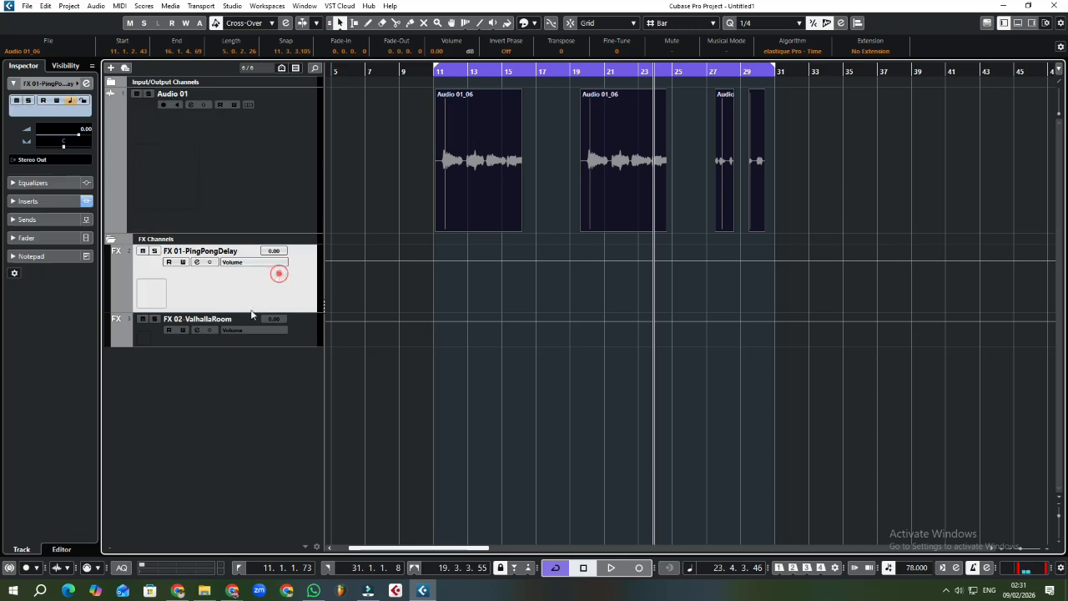
click(298, 337)
click(273, 296)
click(268, 141)
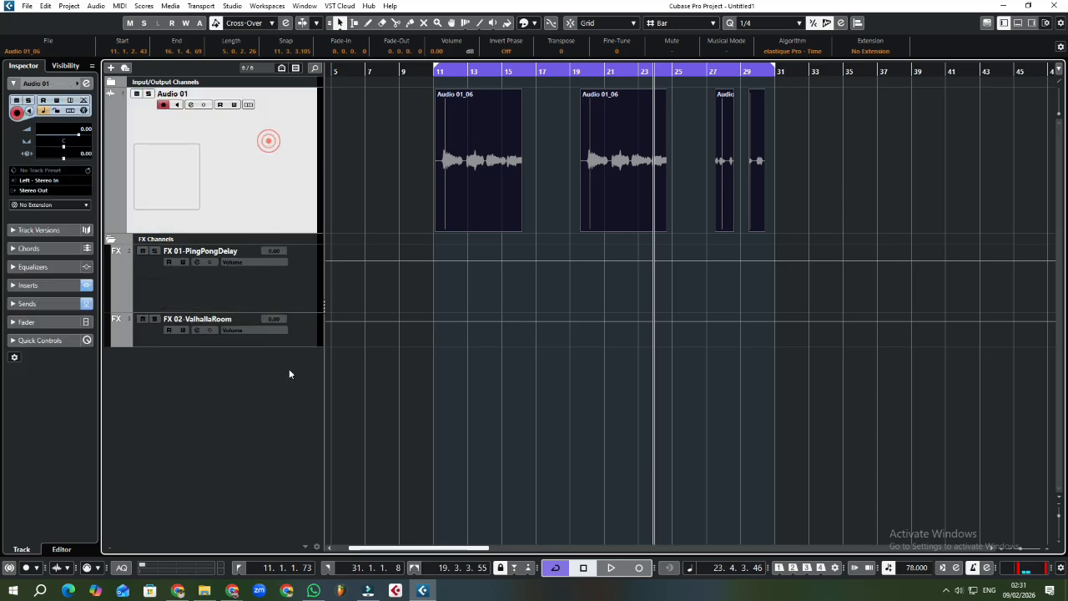
click(237, 290)
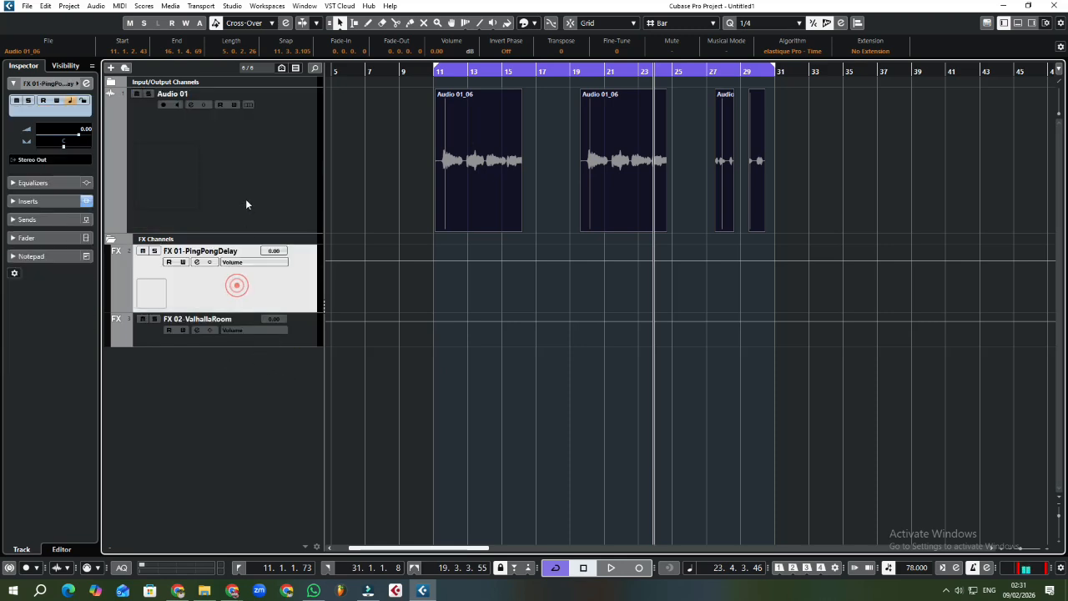
click(245, 201)
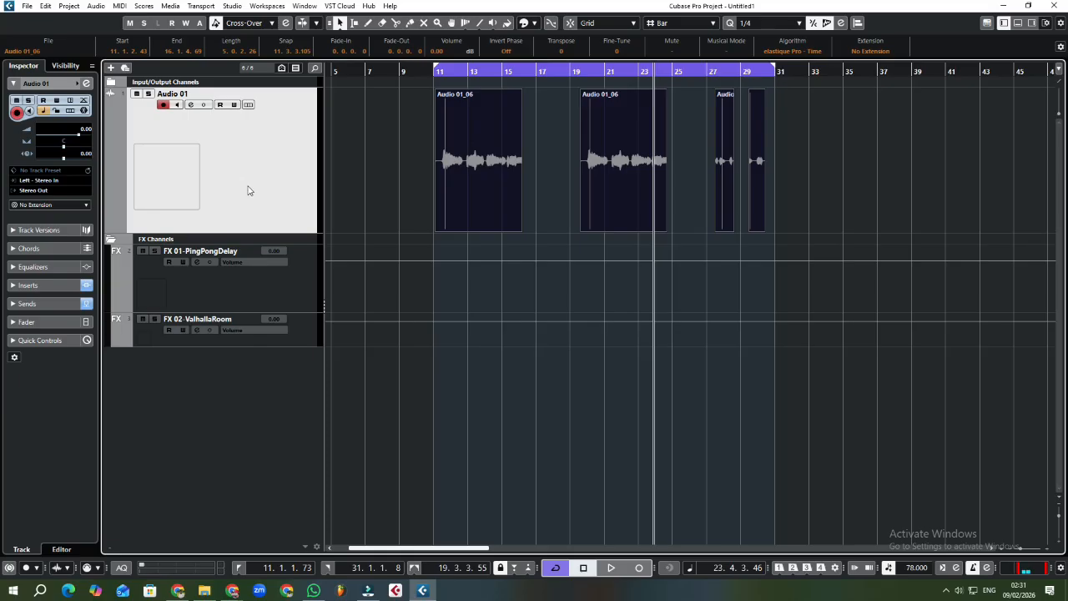
click(111, 240)
click(111, 239)
Reopen Audio 01's channel settings to review its existing sends and the third slot's destination list, and close them.
key(e)
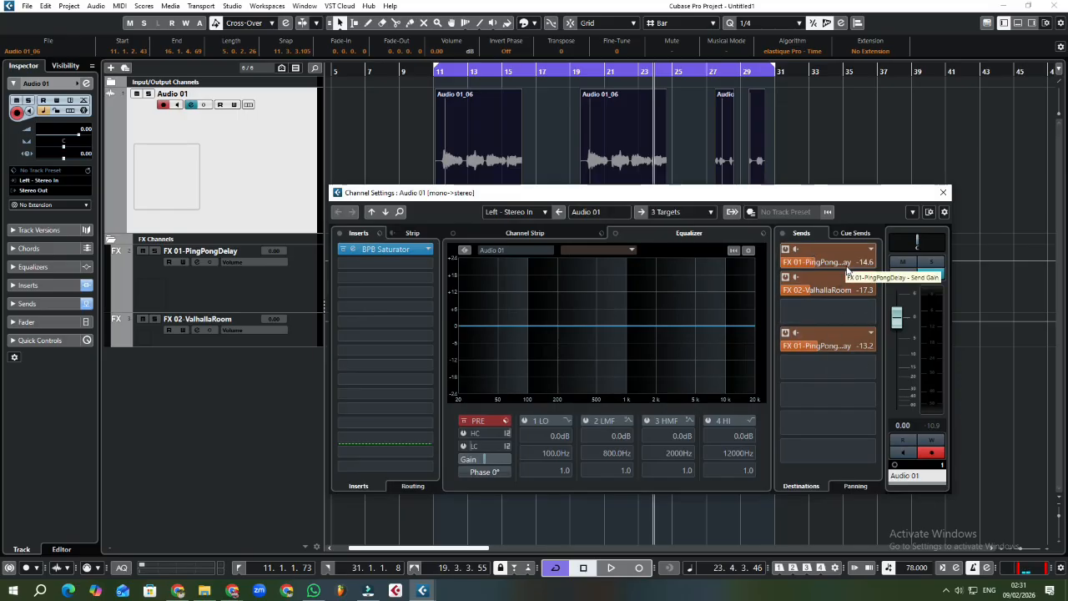
click(782, 316)
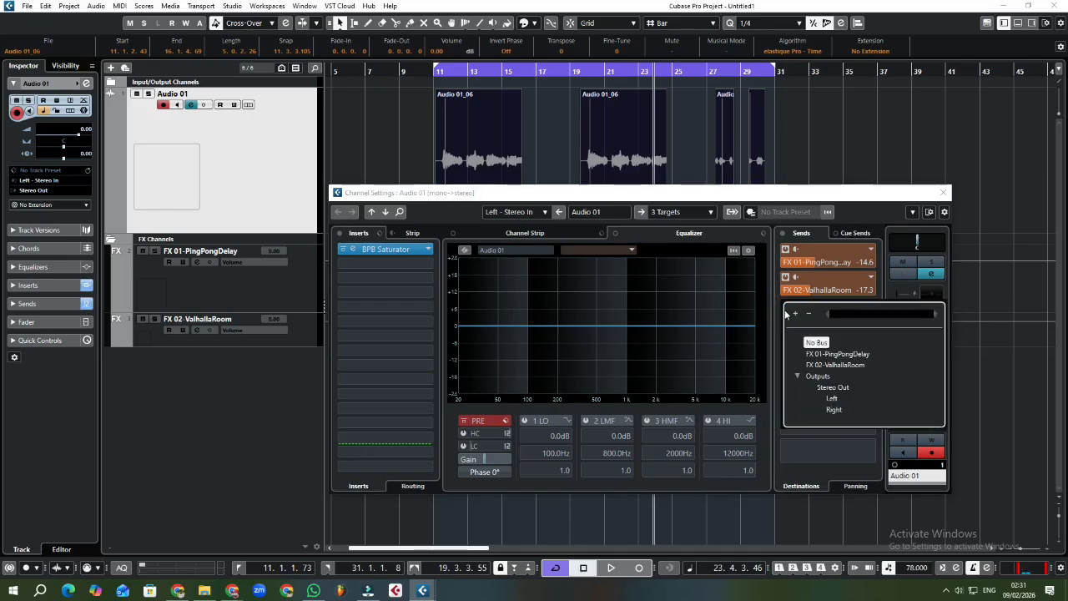
click(859, 208)
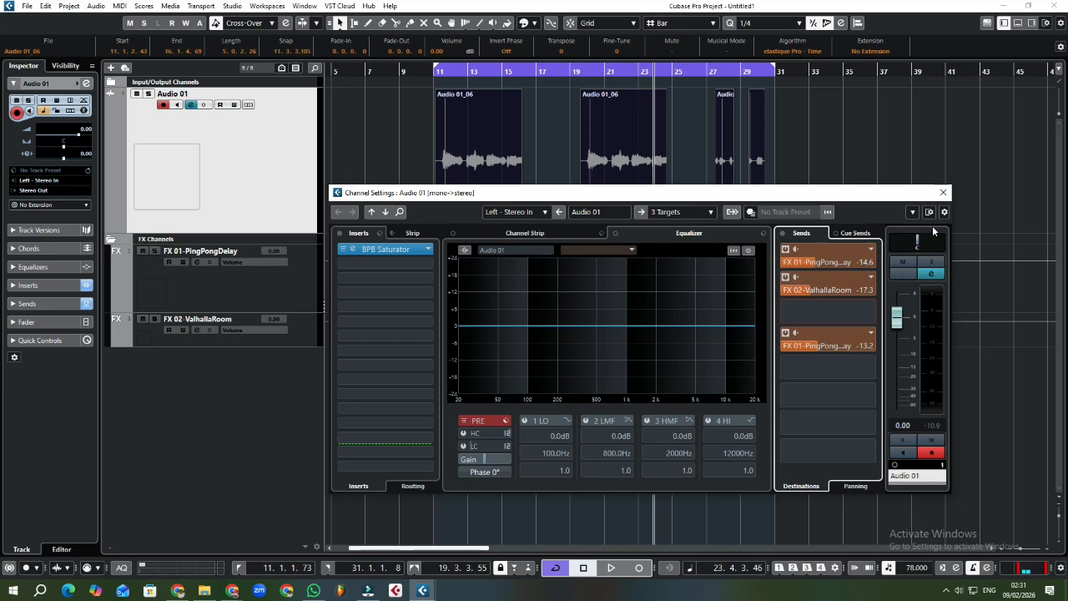
click(943, 193)
Remove the PingPongDelay and ValhallaRoom effect tracks from the FX Channels folder and select the Audio 01 track.
right_click(261, 274)
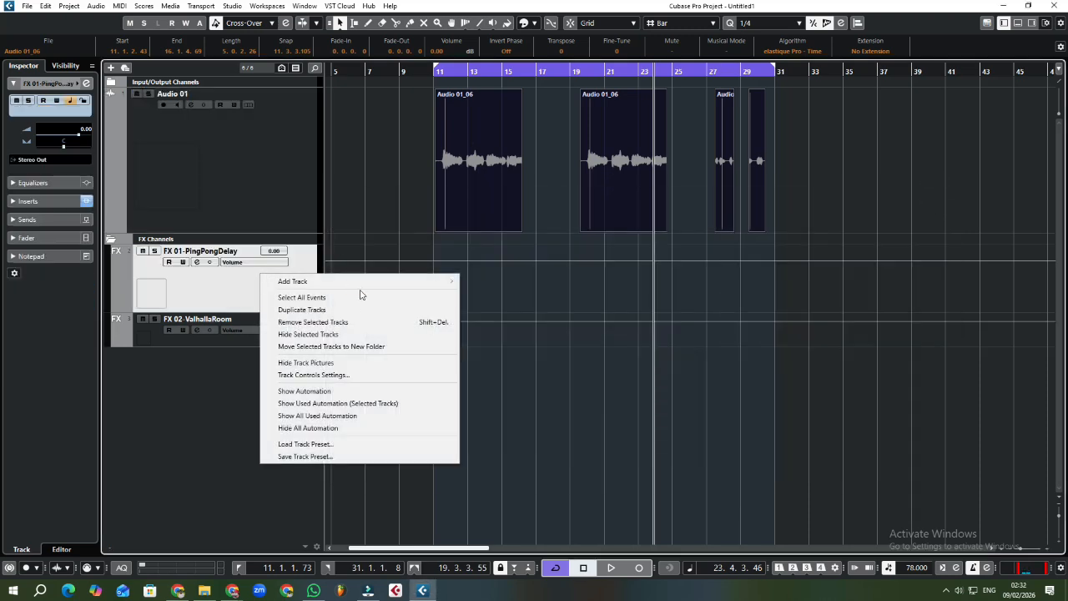
click(318, 323)
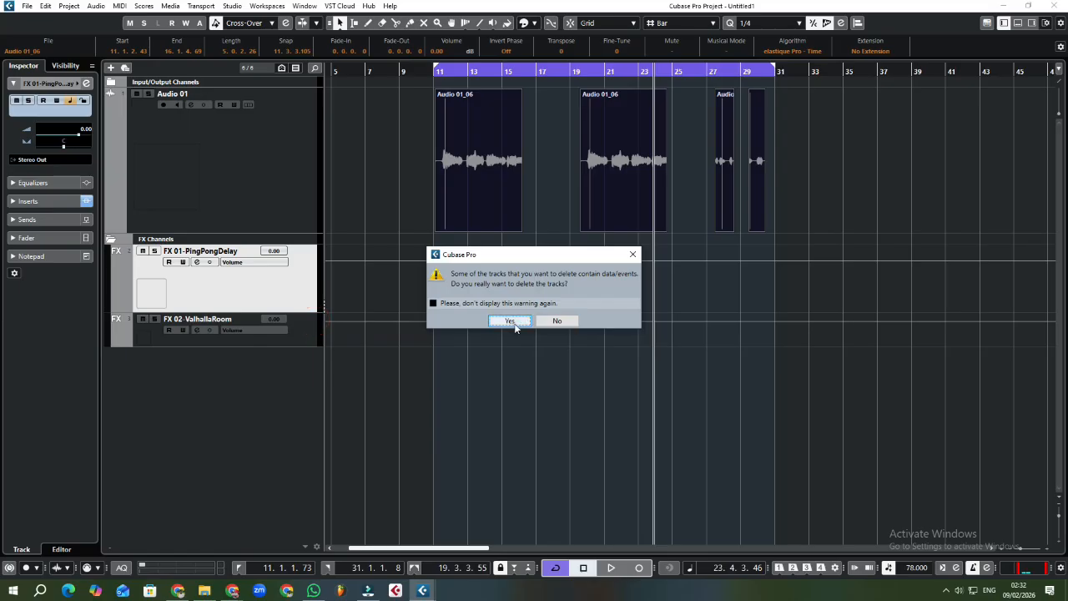
click(511, 322)
right_click(290, 272)
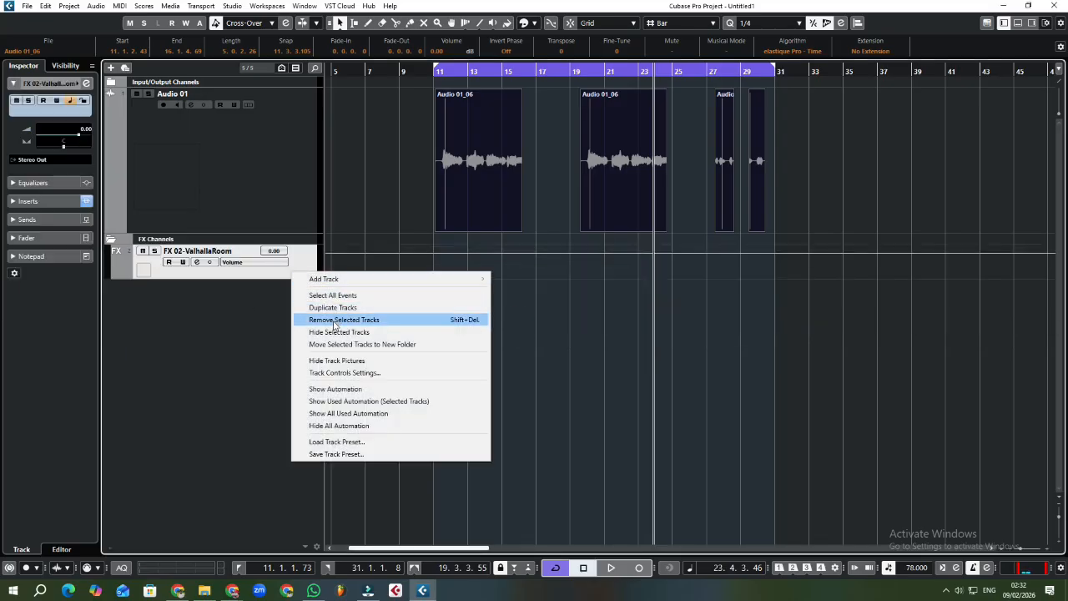
click(334, 321)
click(507, 325)
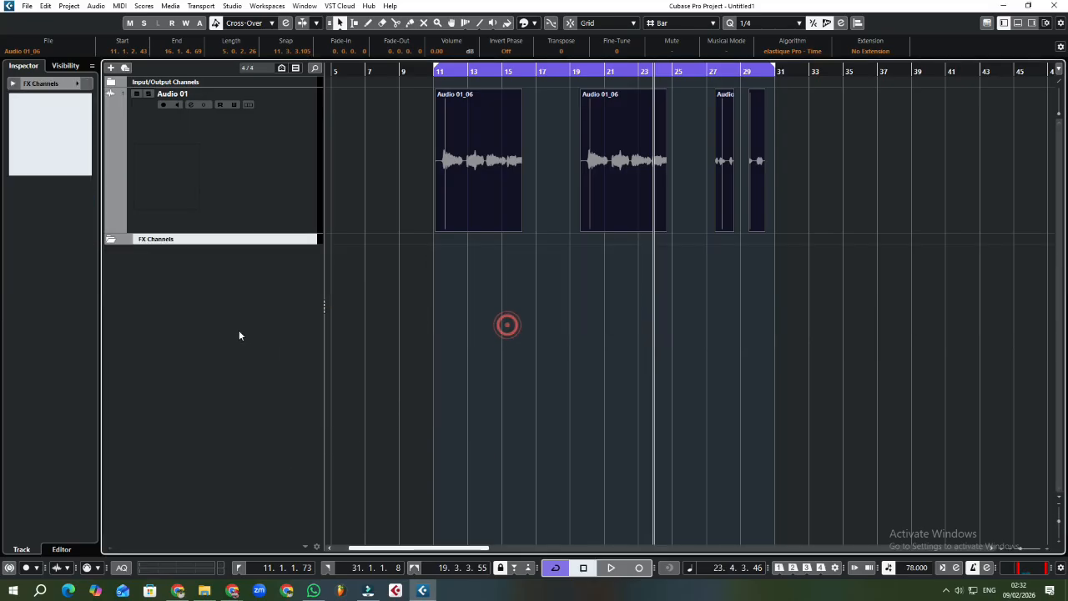
click(237, 219)
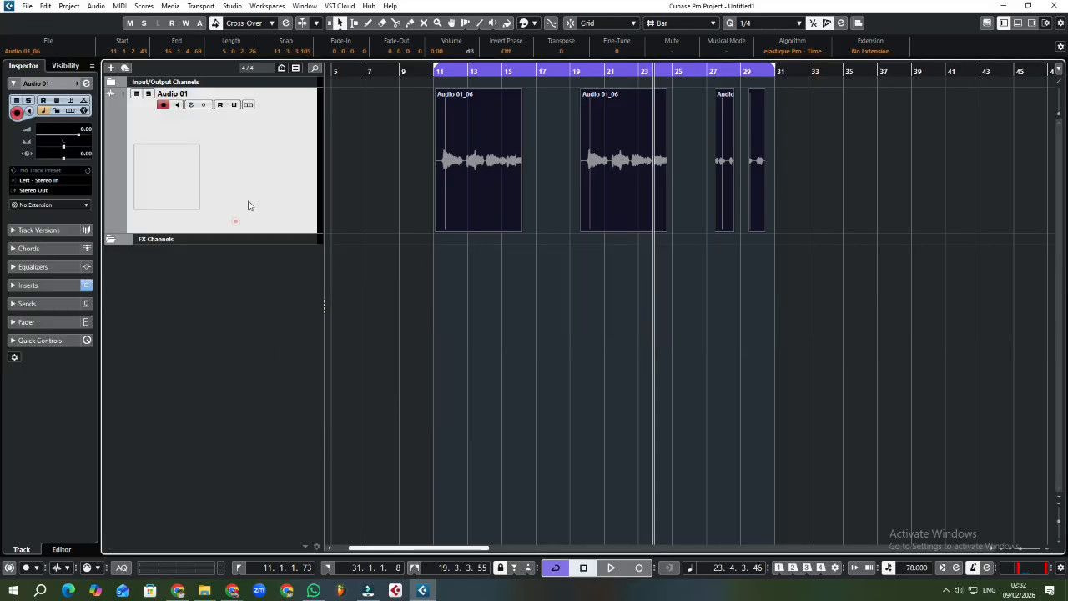
Open Audio 01's channel settings to check its sends, and open the MixConsole to view the channels before closing it.
click(192, 105)
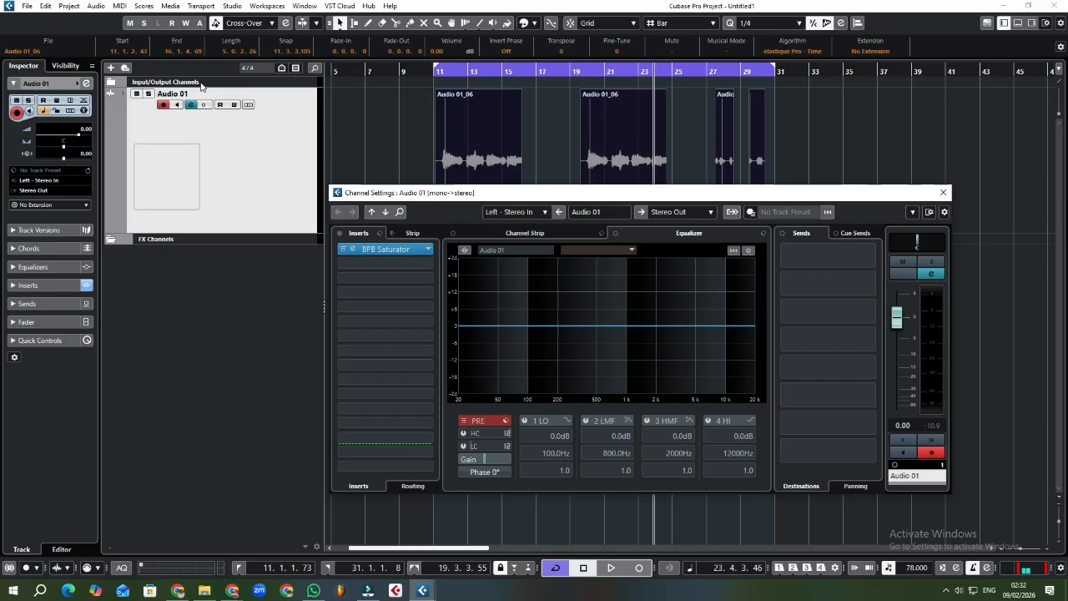
click(220, 102)
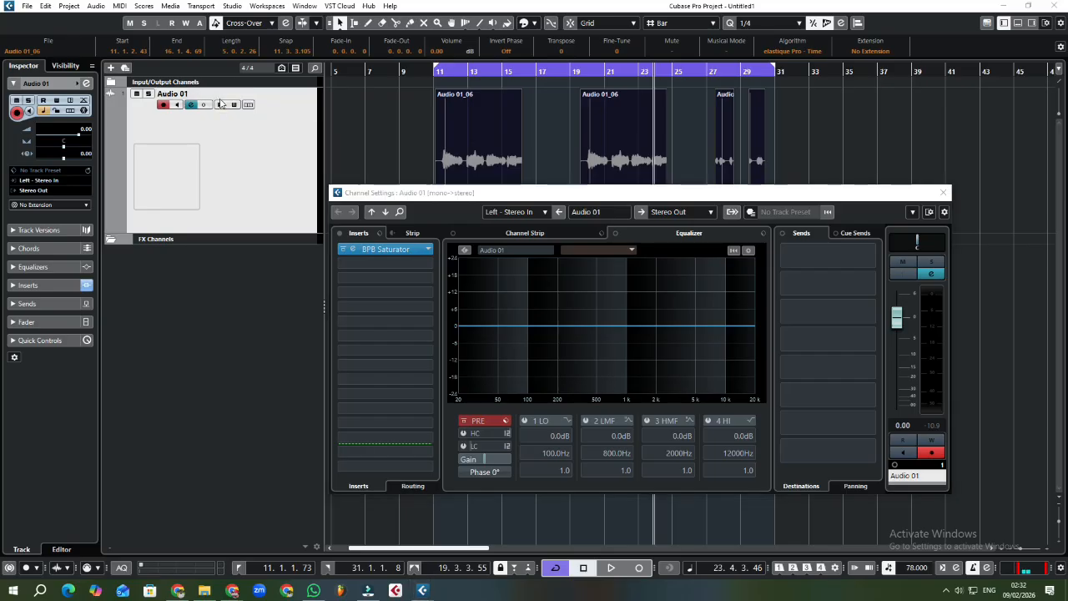
key(F3)
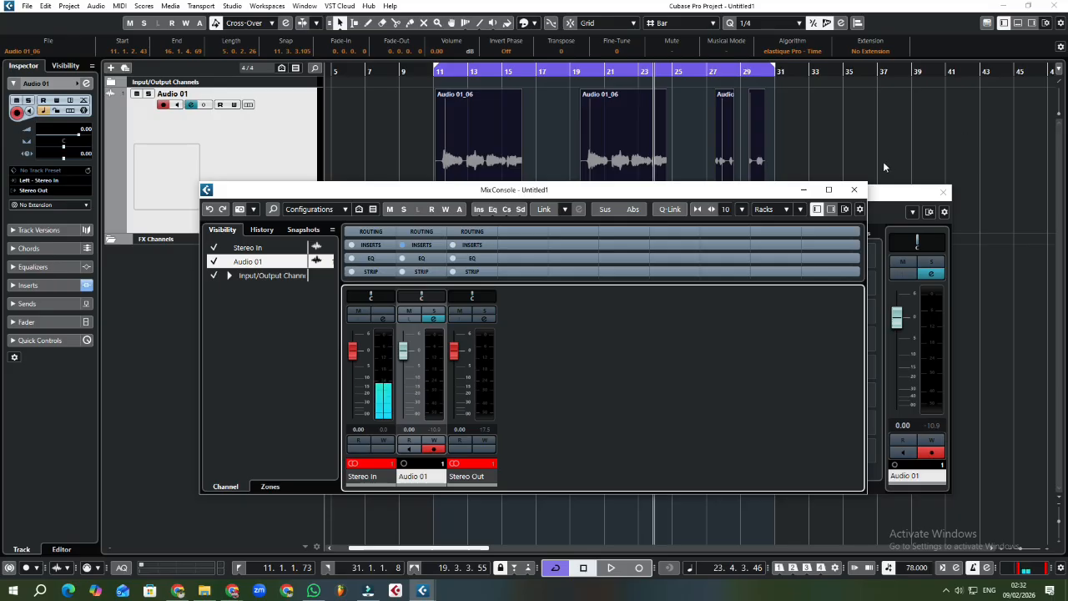
click(854, 190)
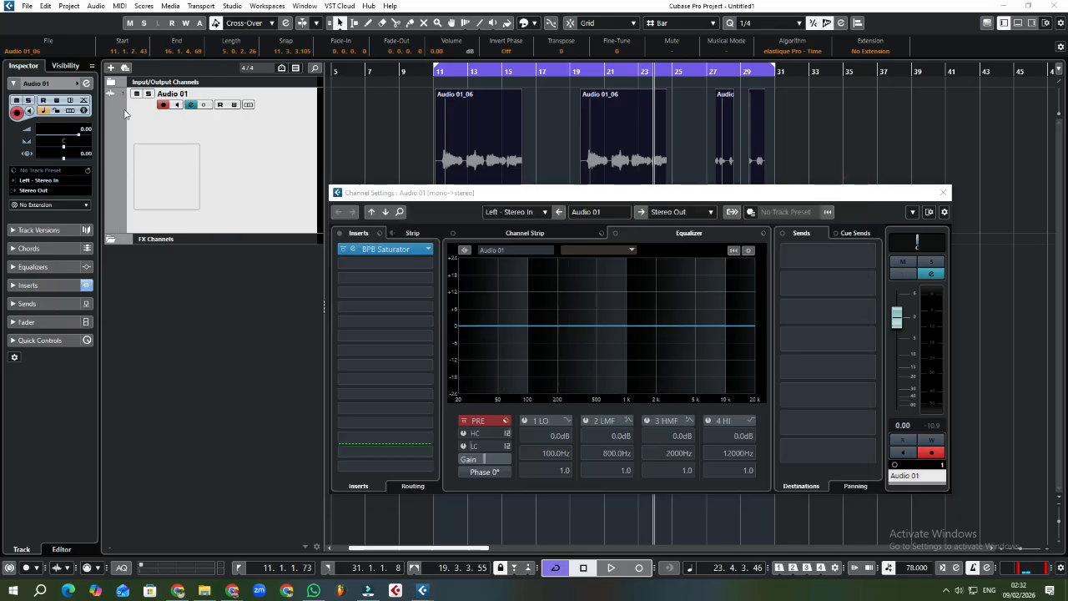
Show the Stereo Out track inside the Input/Output Channels folder, collapse the folder again and select Audio 01.
click(111, 82)
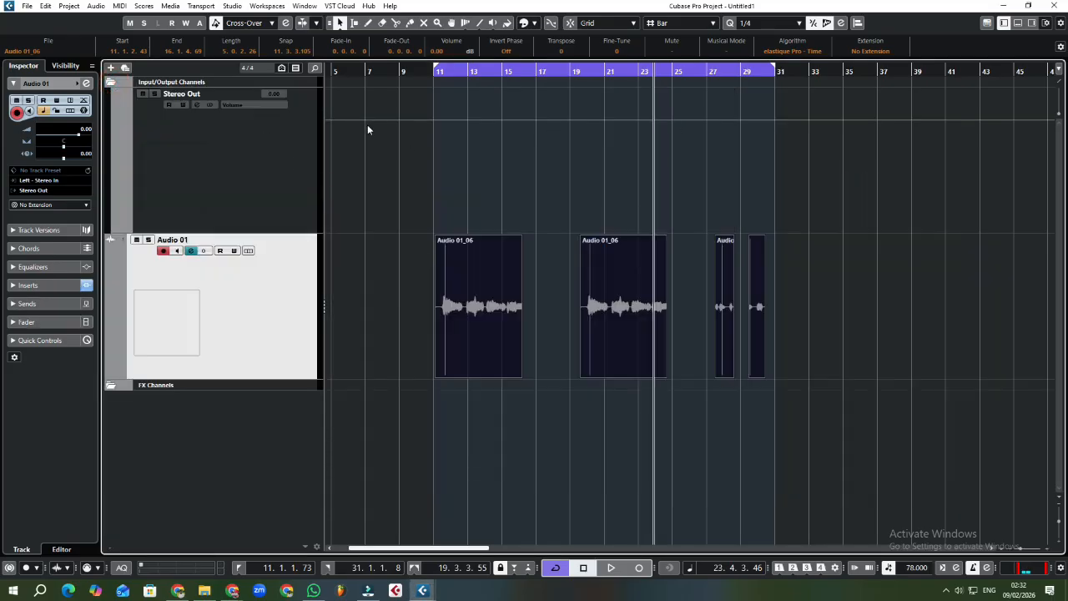
click(209, 106)
click(209, 106)
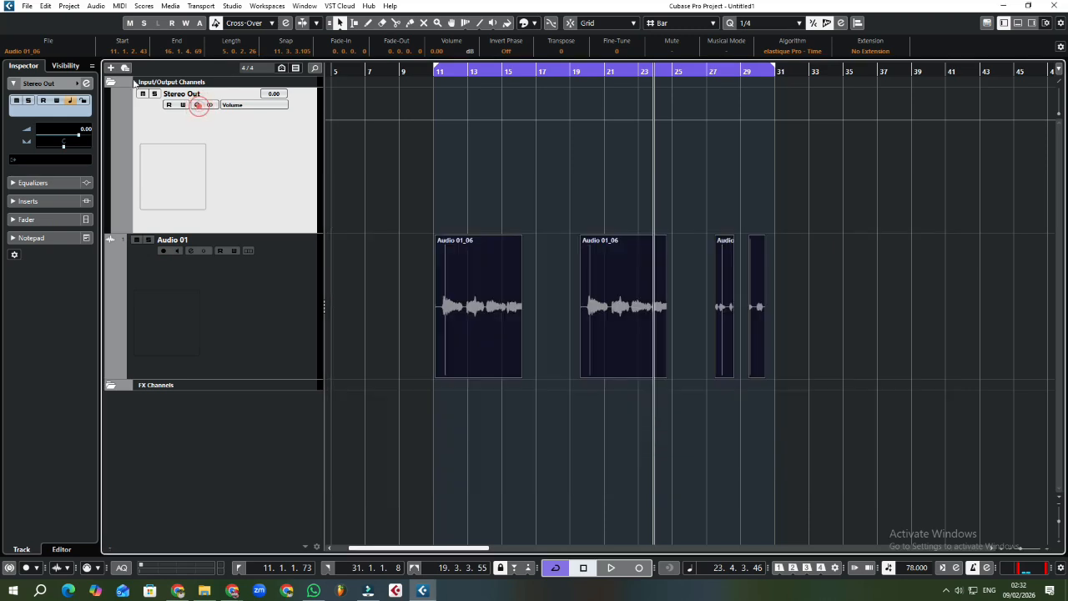
click(109, 80)
click(291, 200)
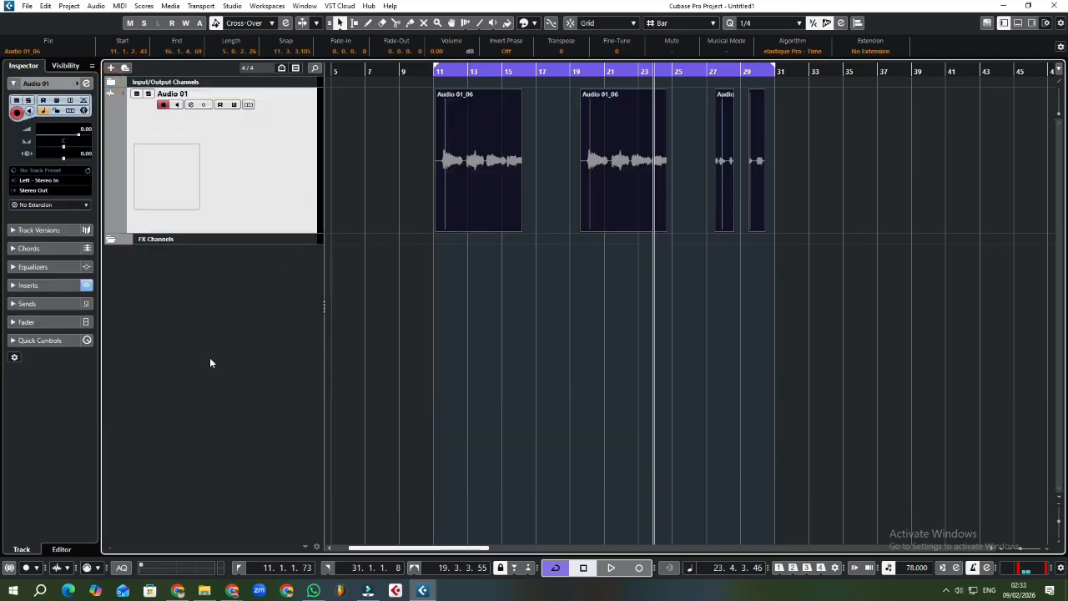
View the destinations offered for the first send slot in Audio 01's channel settings, and close the settings.
click(191, 105)
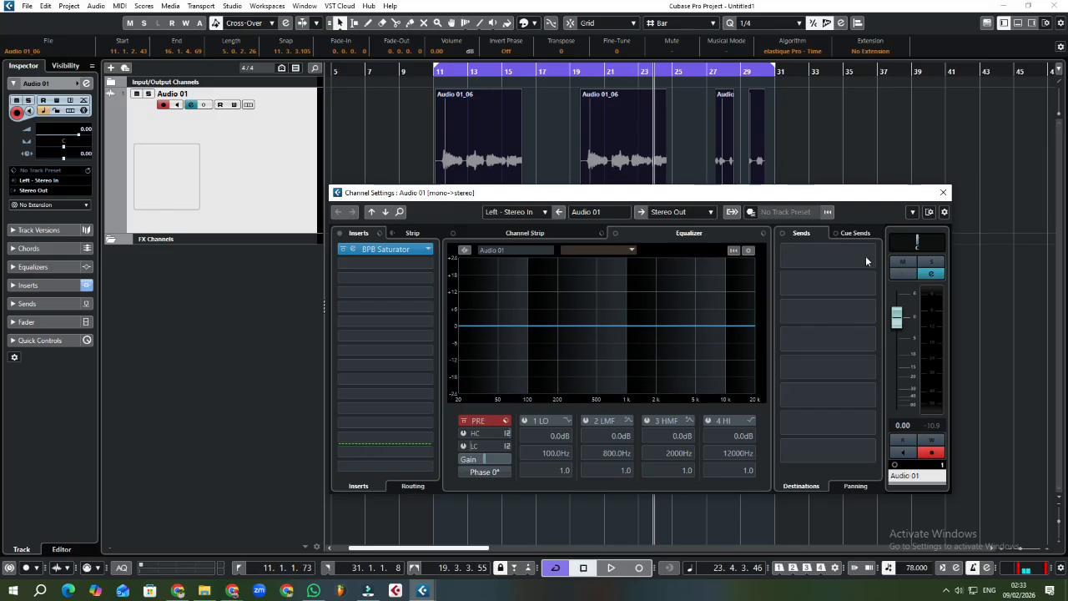
click(827, 258)
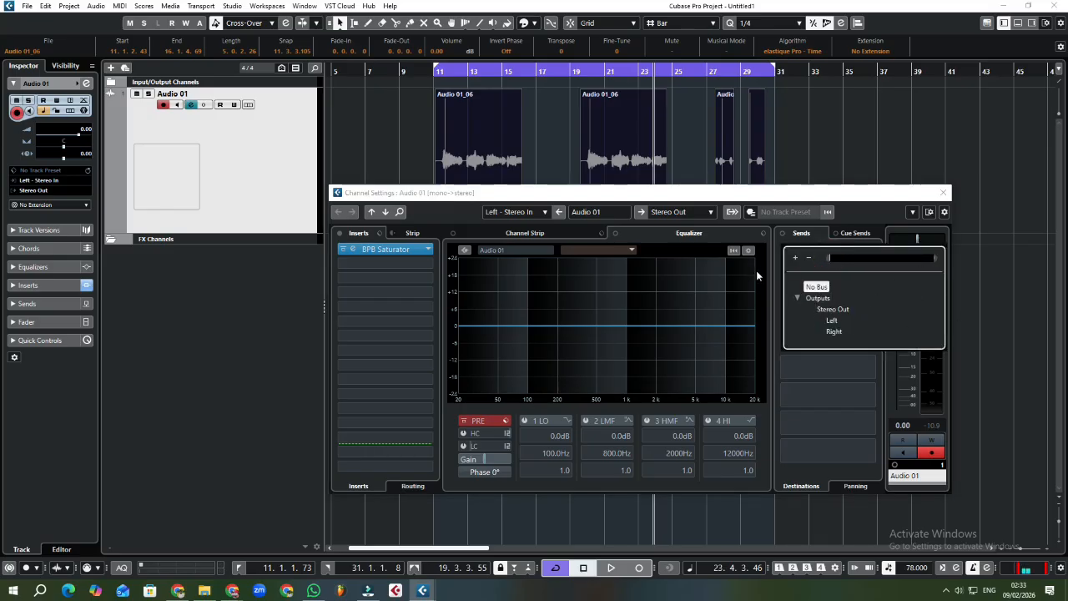
click(945, 195)
click(944, 193)
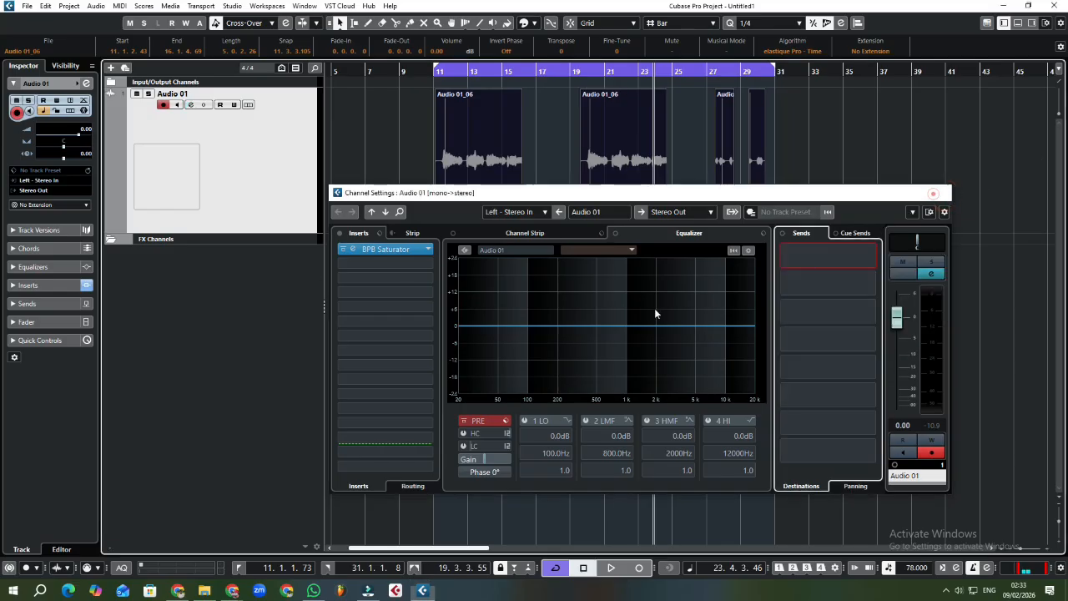
Add one mono FabFilter Pro-R effect track routed to Stereo Out with Create Inside Folder, and close its plug-in window.
right_click(192, 284)
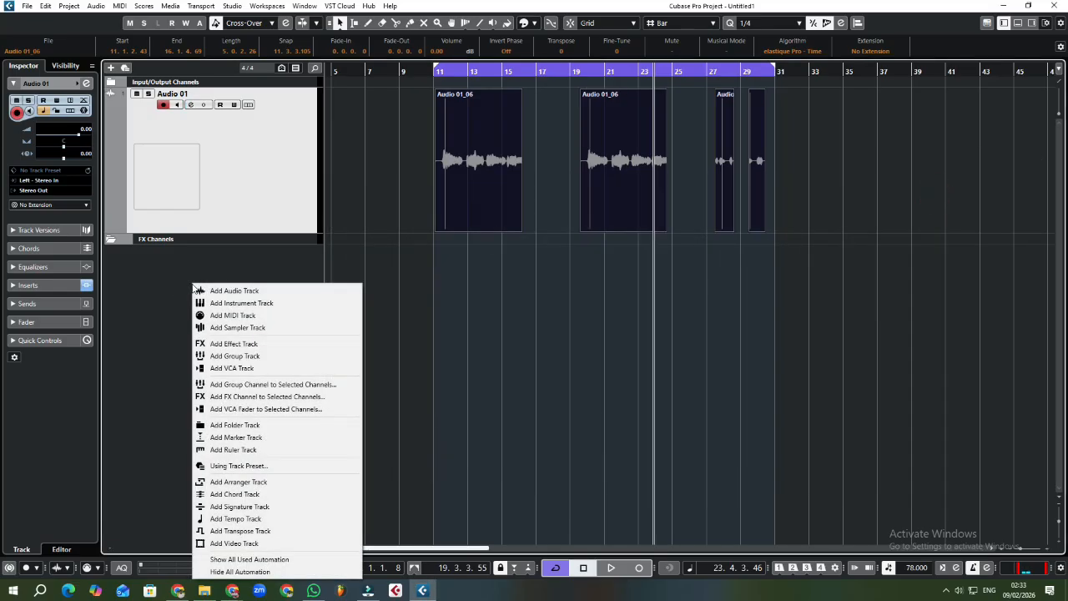
click(247, 345)
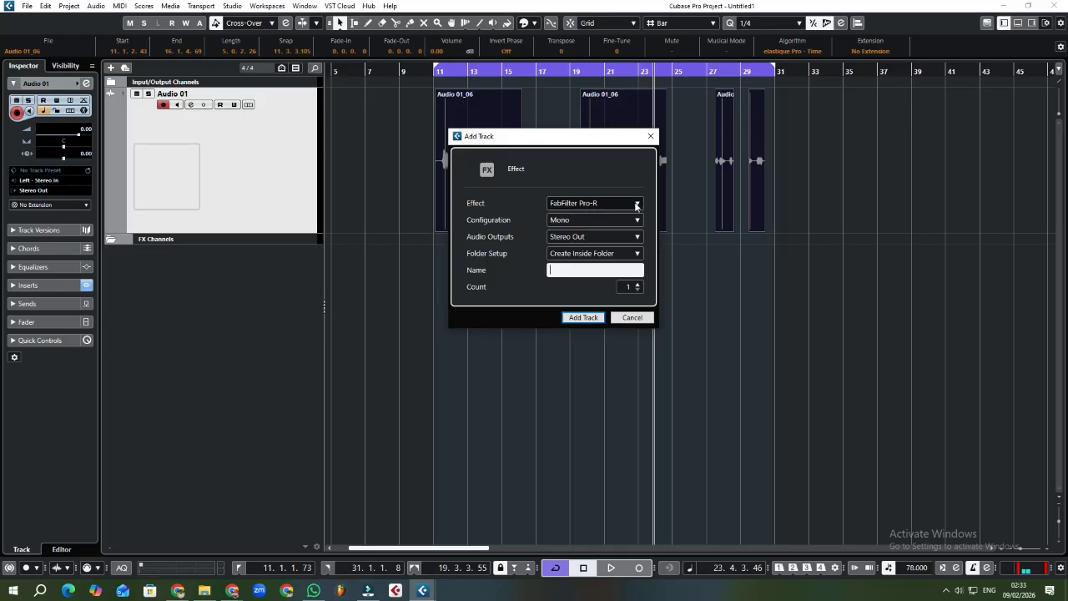
click(585, 318)
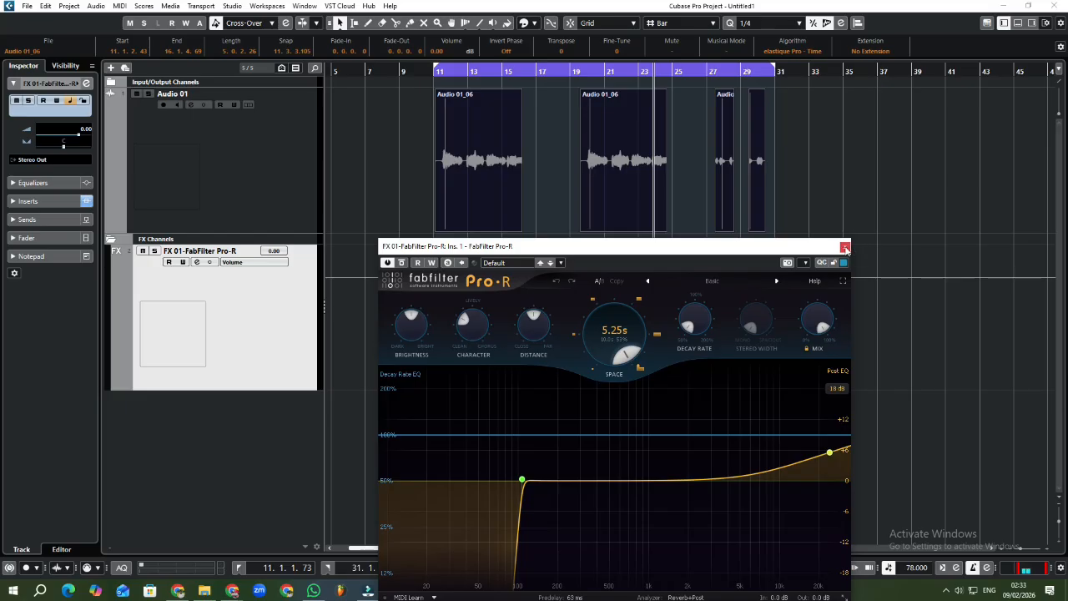
click(845, 248)
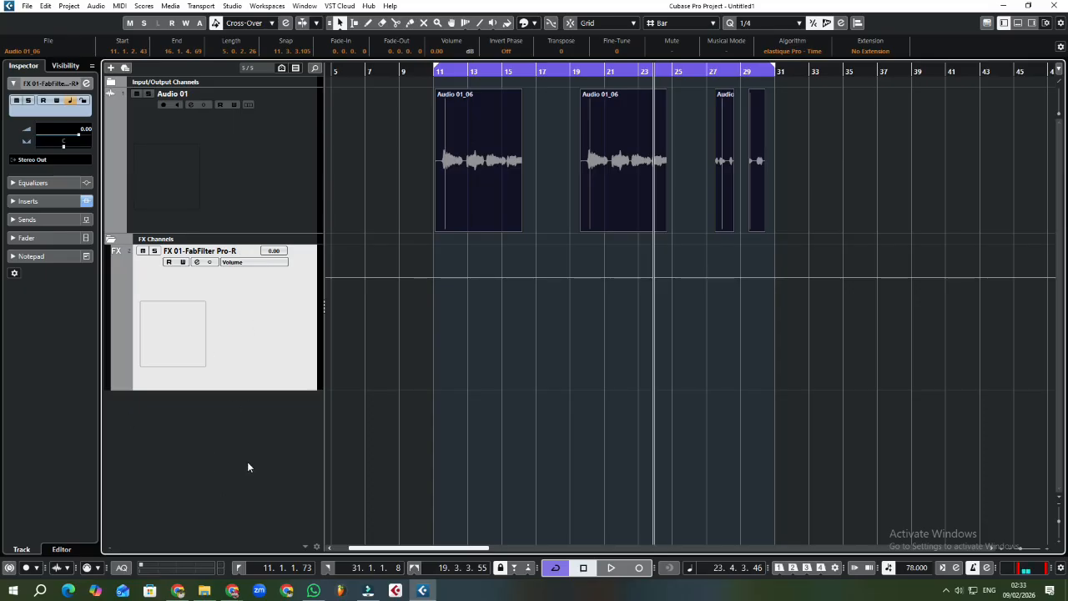
Add one mono PingPongDelay effect track routed to Stereo Out with Create Inside Folder, and close its plug-in window.
right_click(243, 432)
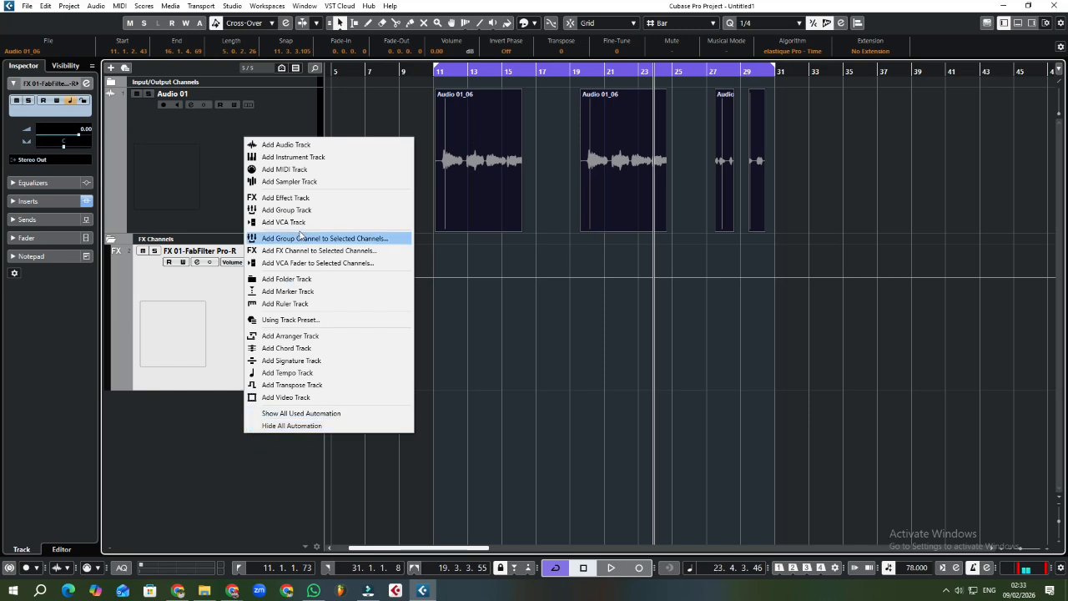
click(299, 203)
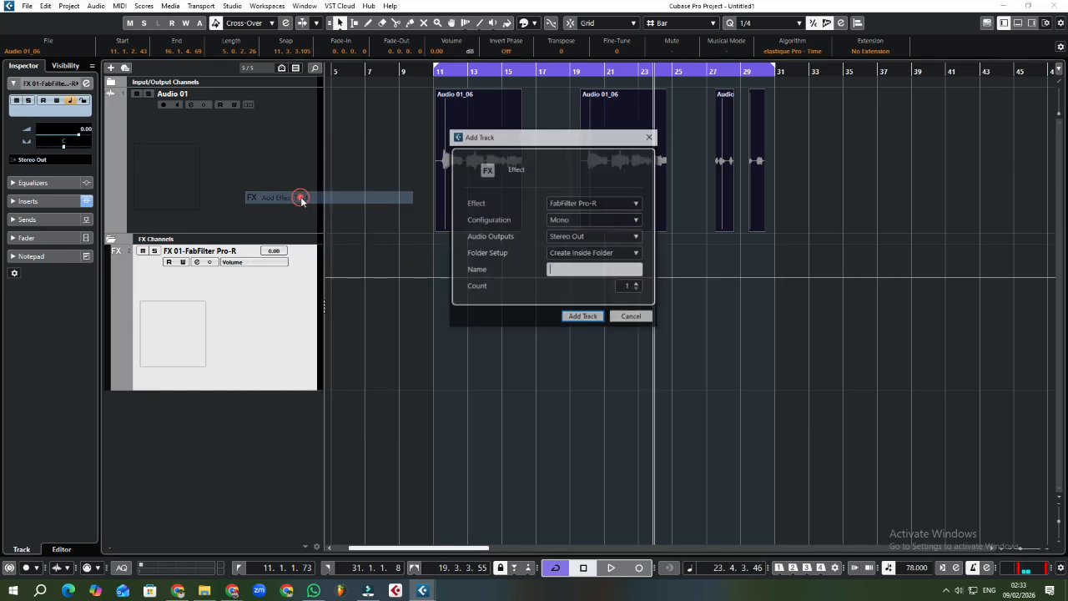
click(617, 202)
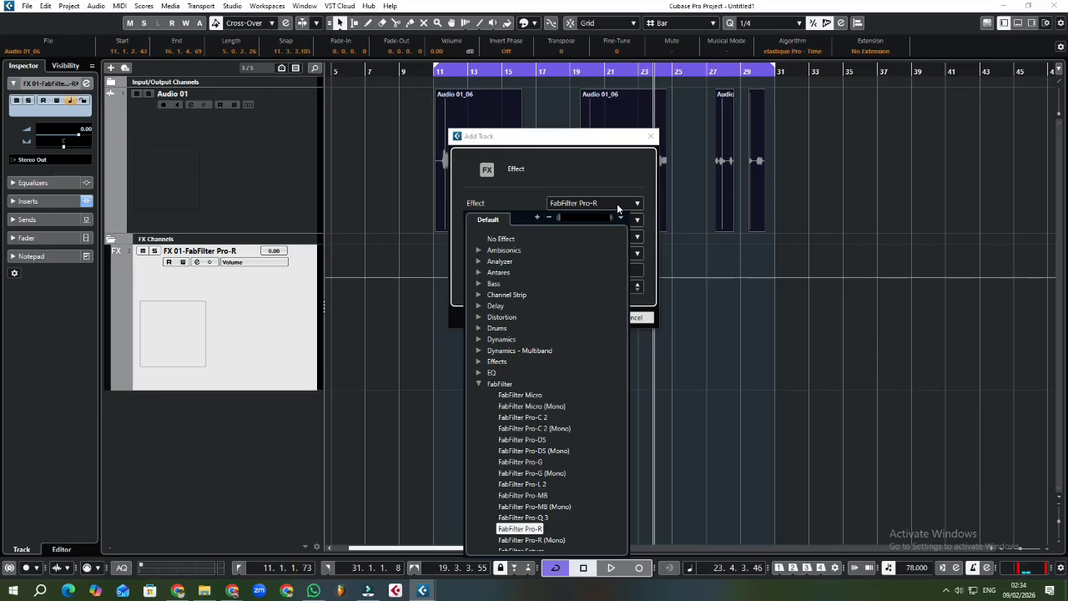
text(pi)
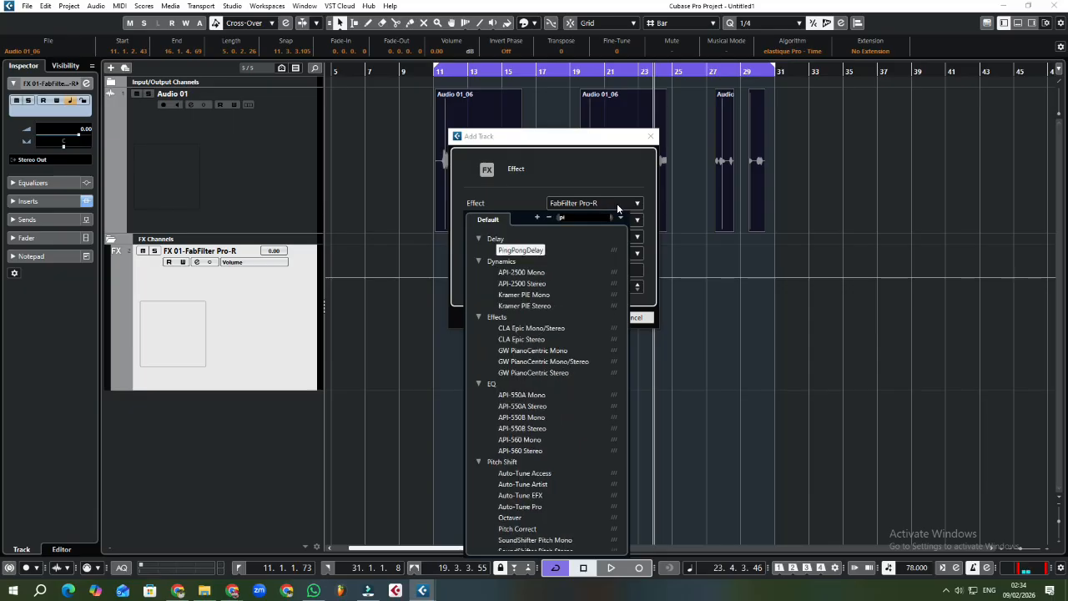
text(n)
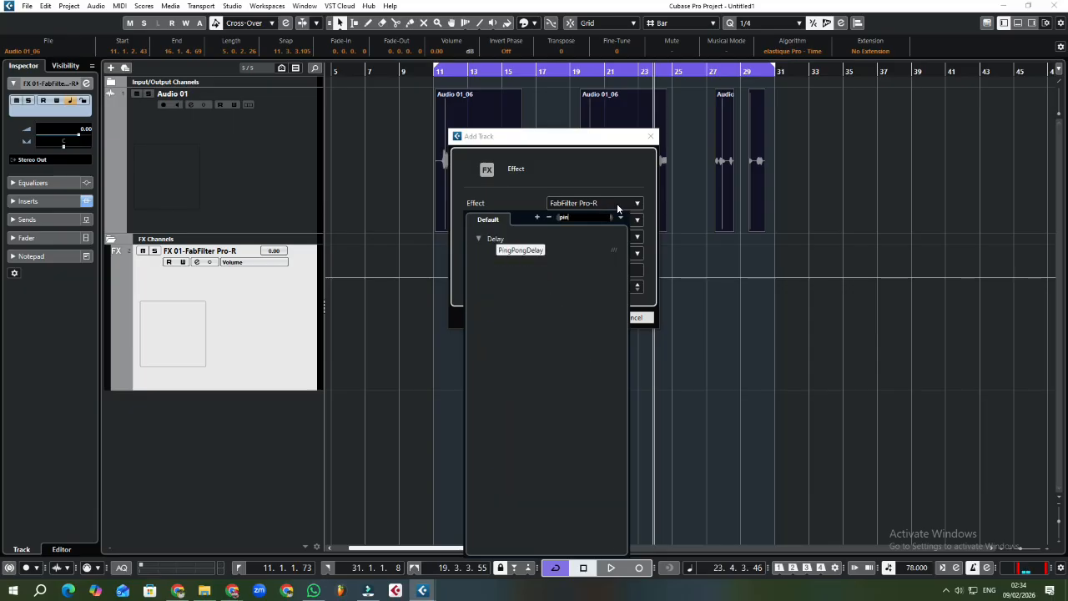
click(513, 250)
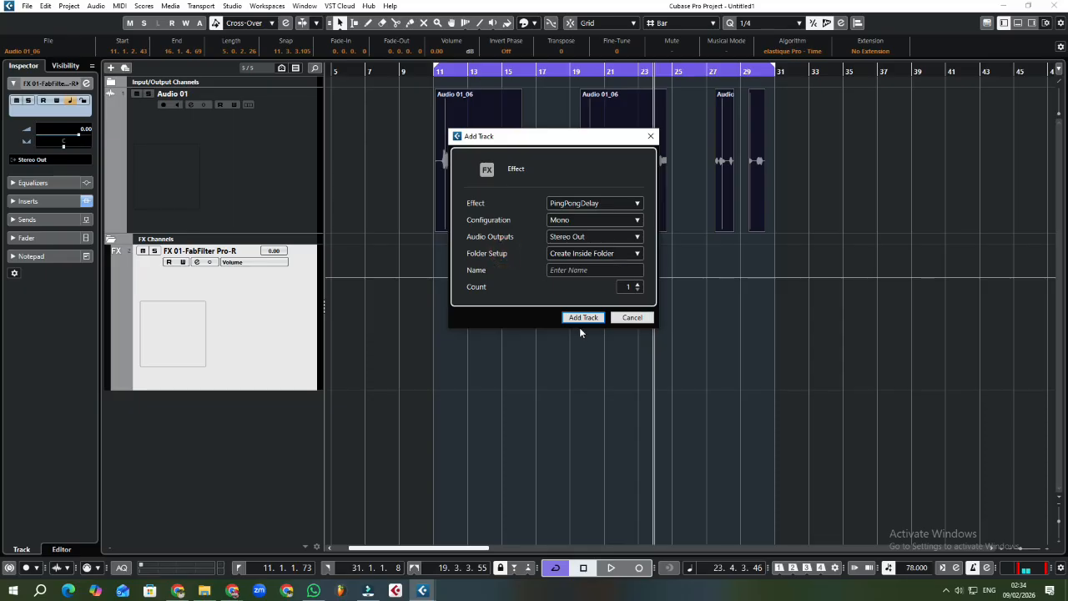
click(584, 318)
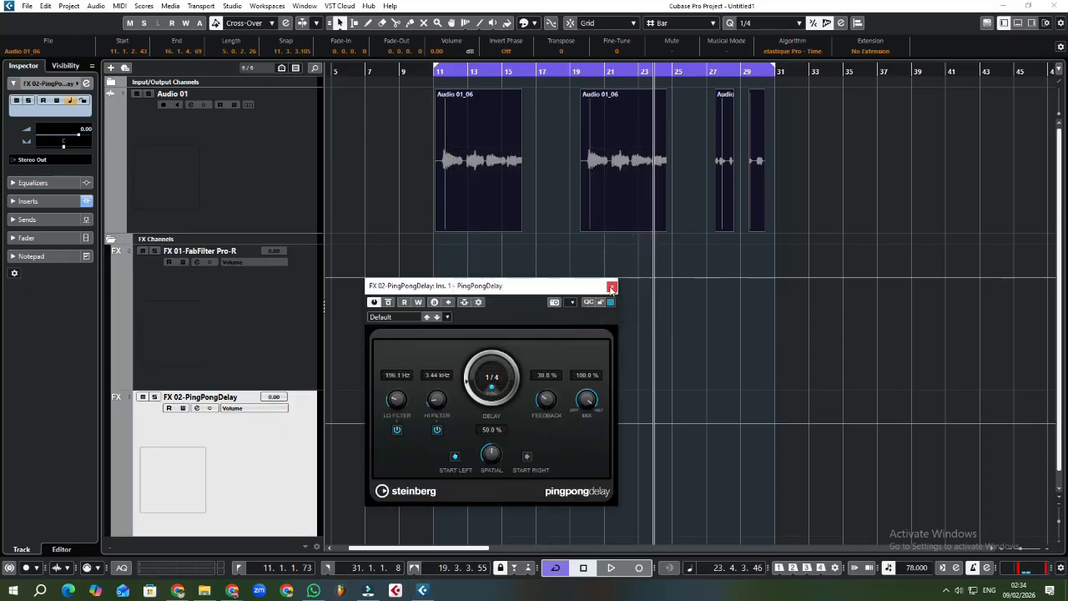
click(611, 285)
Reduce the heights of the FabFilter Pro-R and PingPongDelay effect tracks and shrink the overall track zoom.
scroll(222, 350, down, 1)
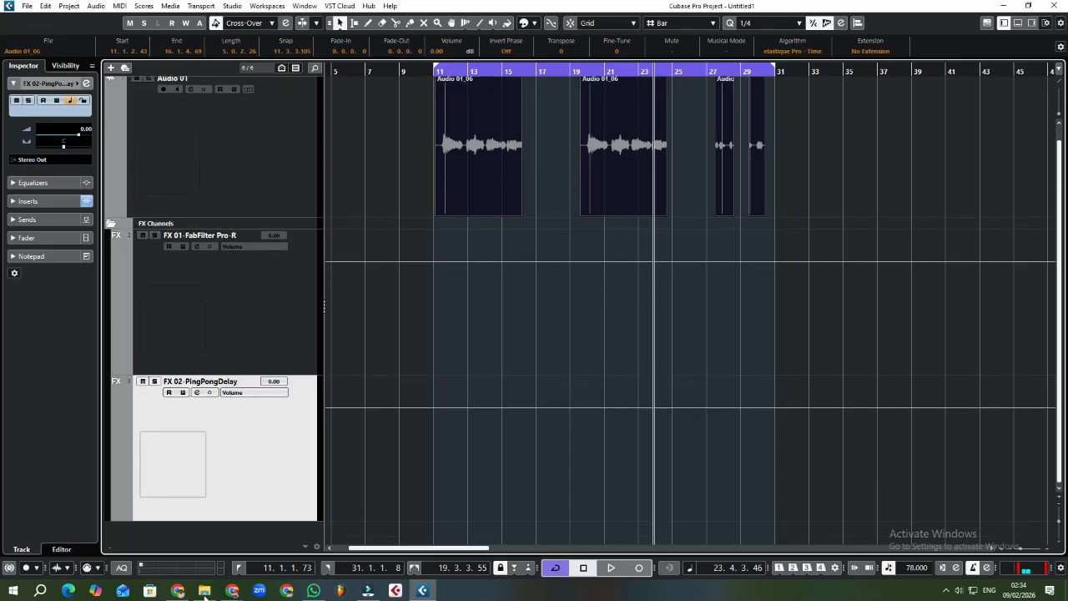
click(227, 539)
drag(303, 373, 299, 305)
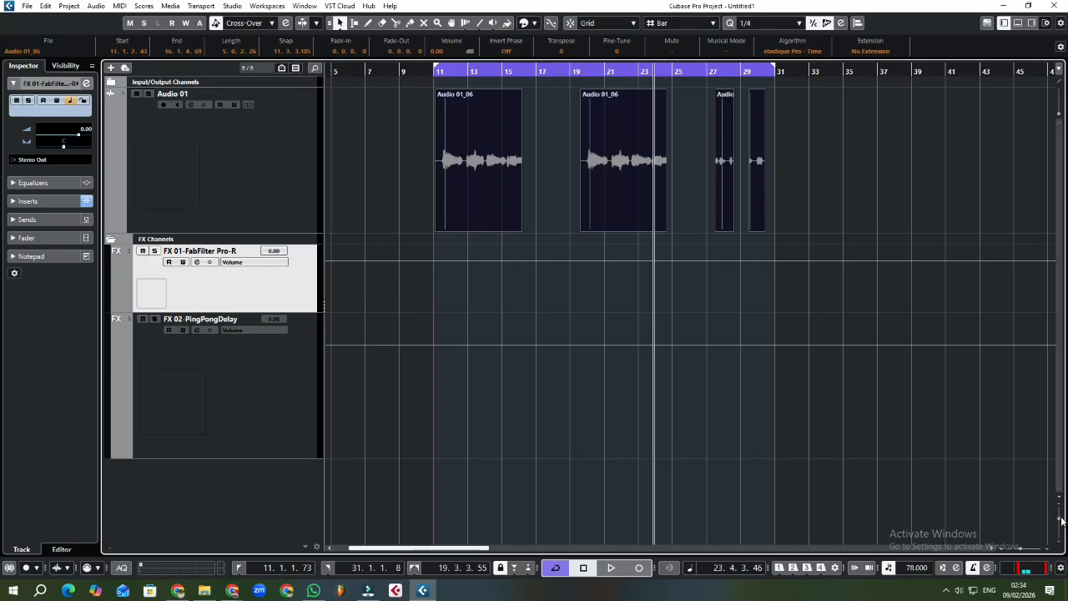
drag(1061, 518, 1061, 514)
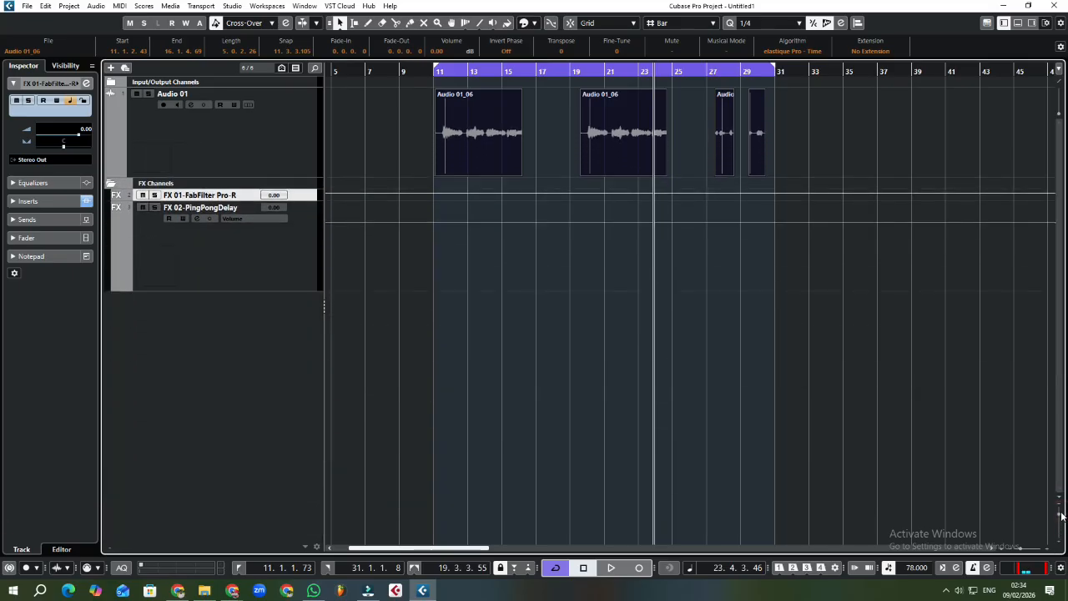
drag(311, 292, 286, 224)
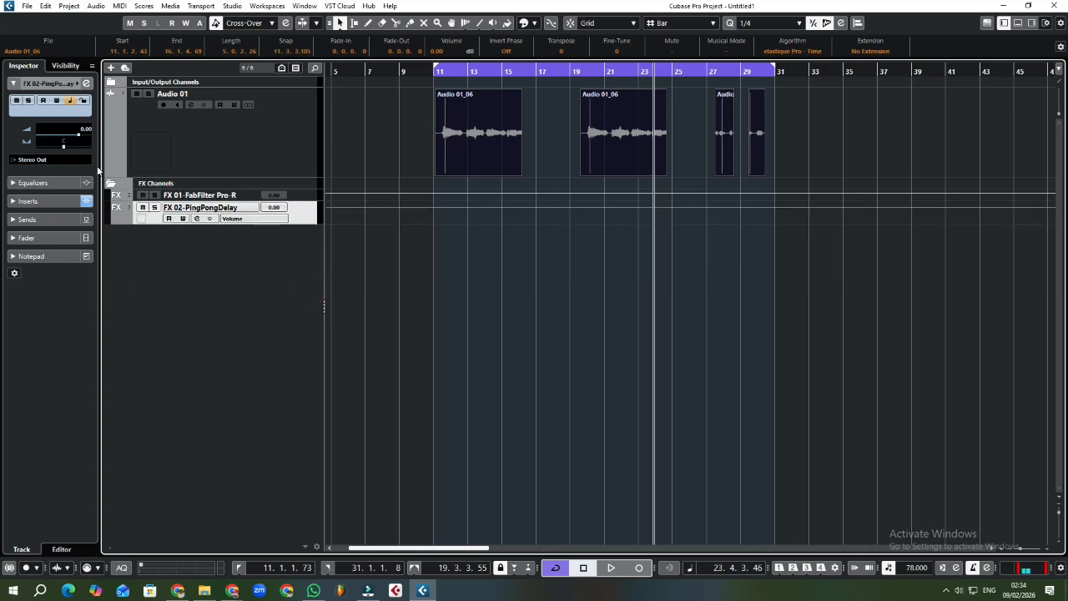
Add one mono ValhallaRoom effect track routed to Stereo Out with Create Inside Folder, and close its plug-in window.
right_click(244, 258)
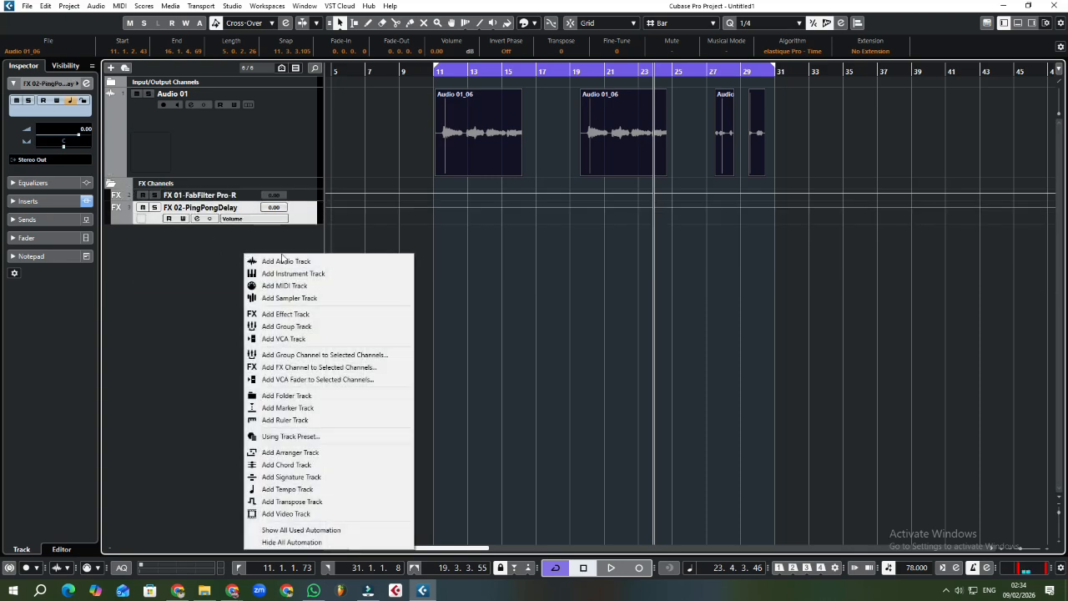
click(274, 318)
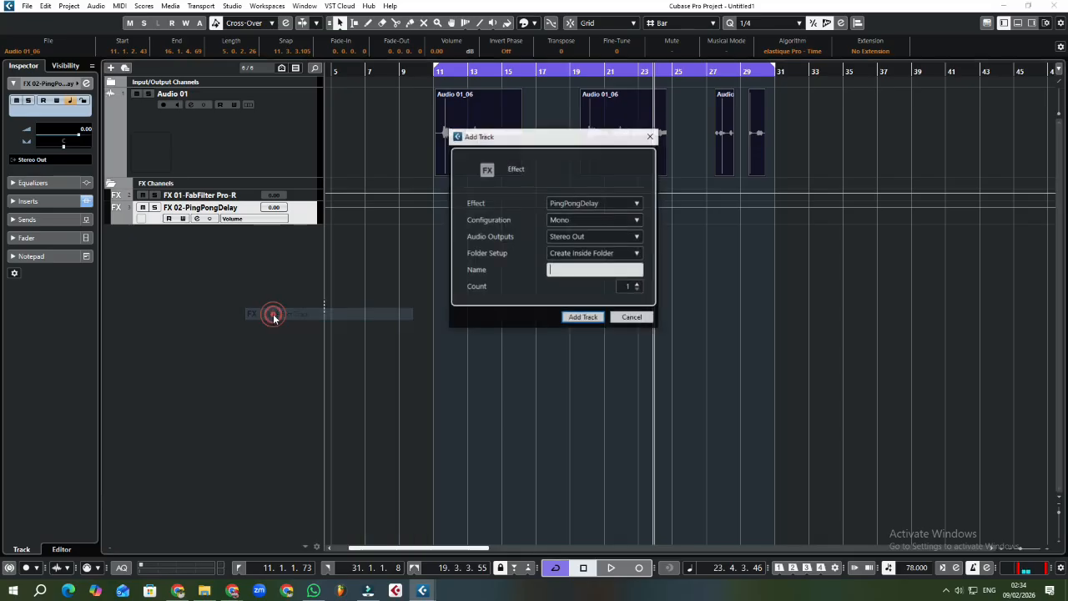
click(606, 205)
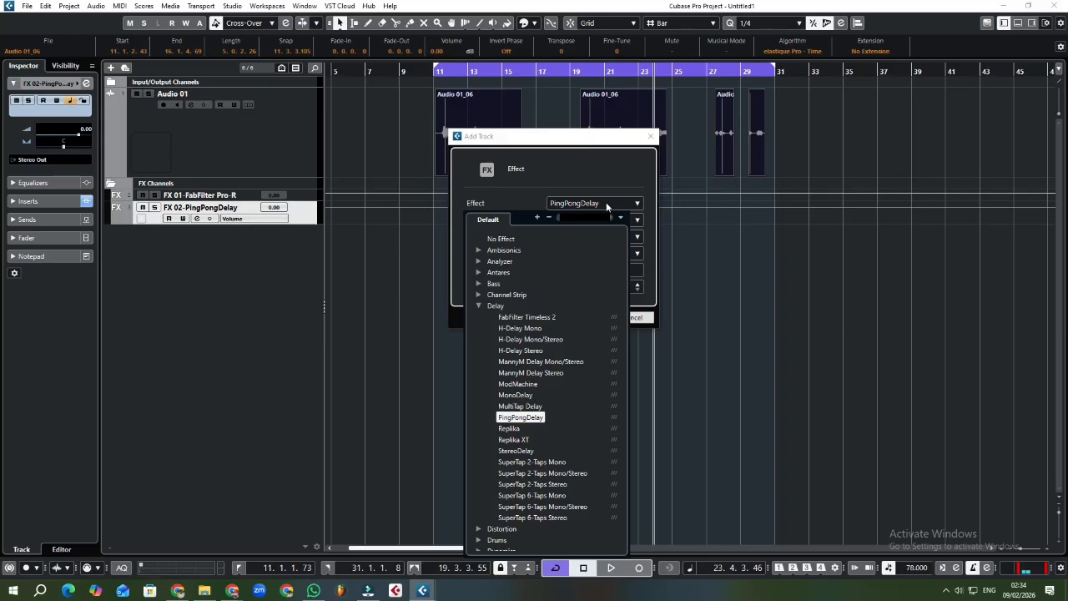
text(v)
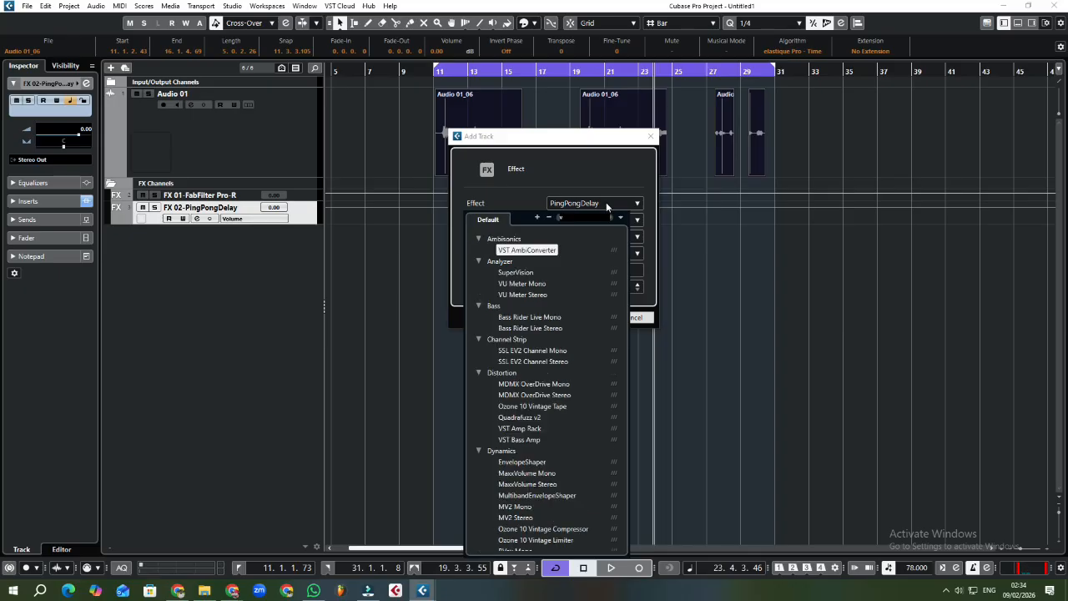
text(al)
click(509, 272)
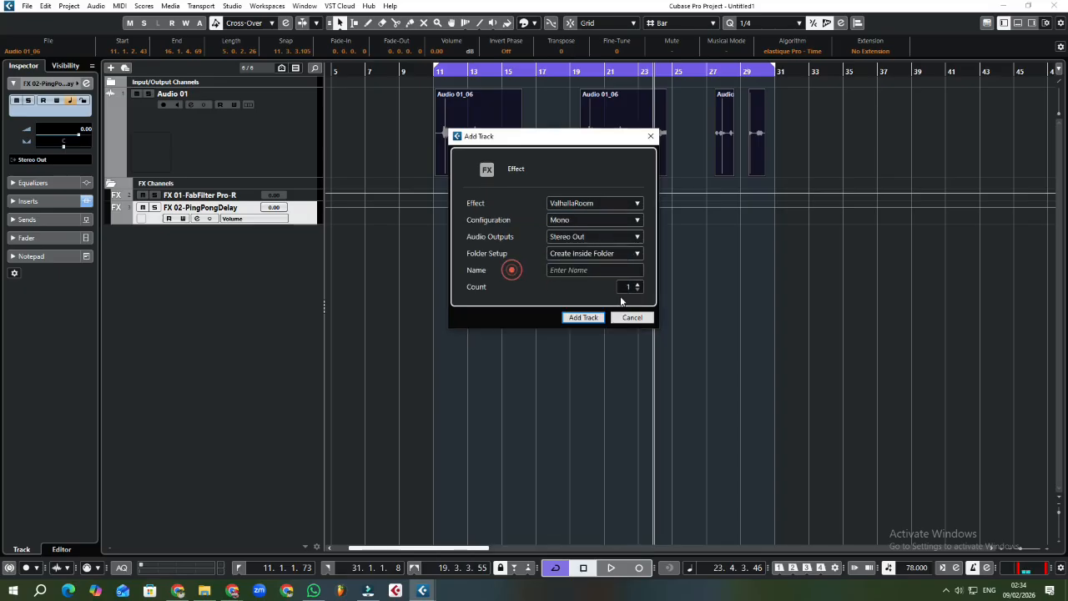
click(584, 318)
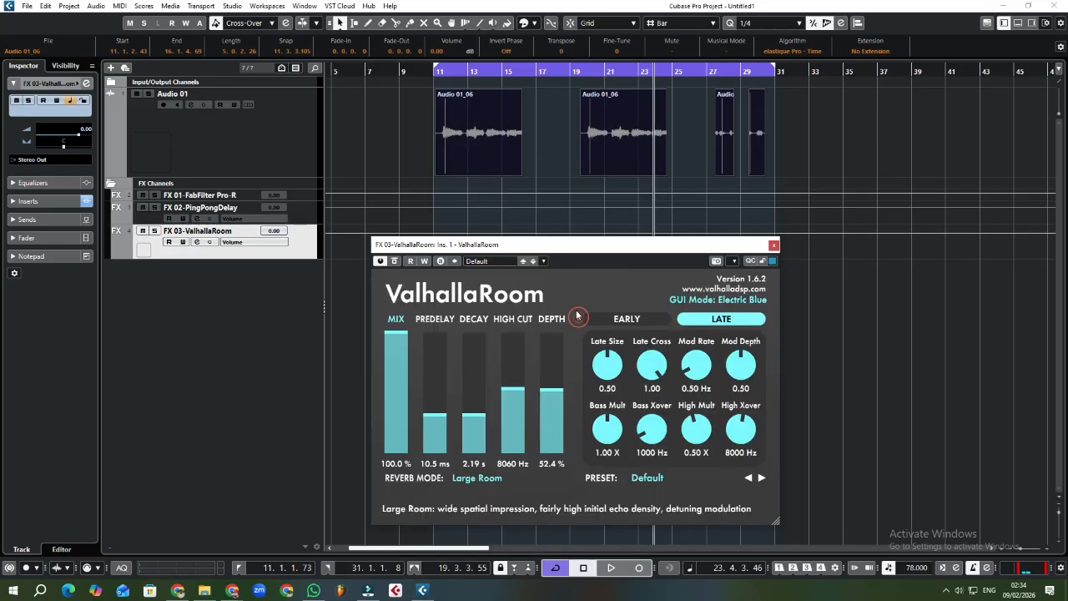
click(775, 245)
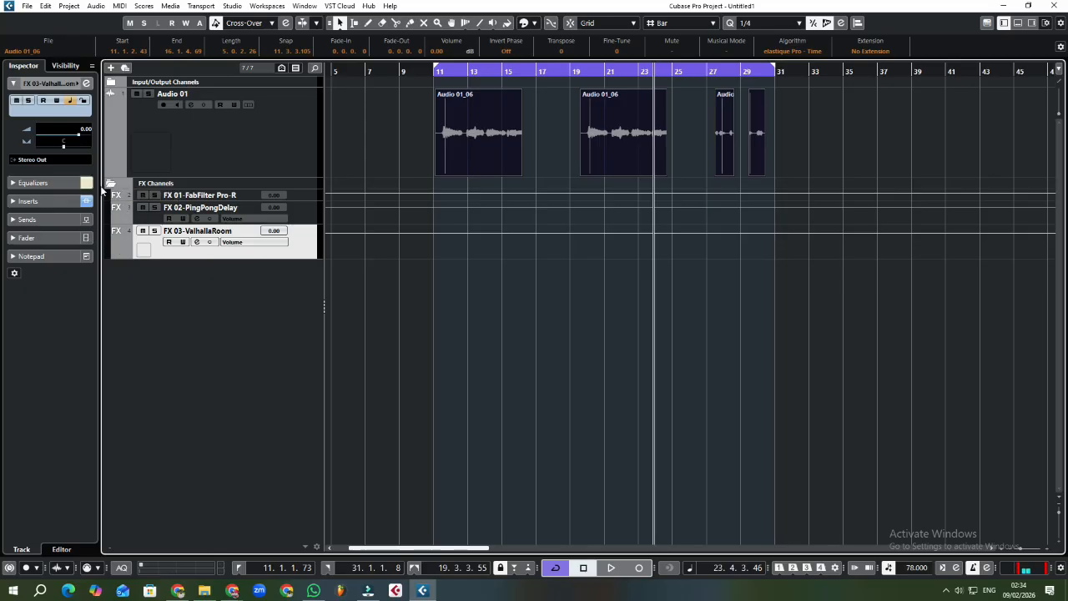
Collapse the FX Channels folder, and activate Audio 01's first send to FX 01-FabFilter Pro-R with its level at -oo.
click(110, 183)
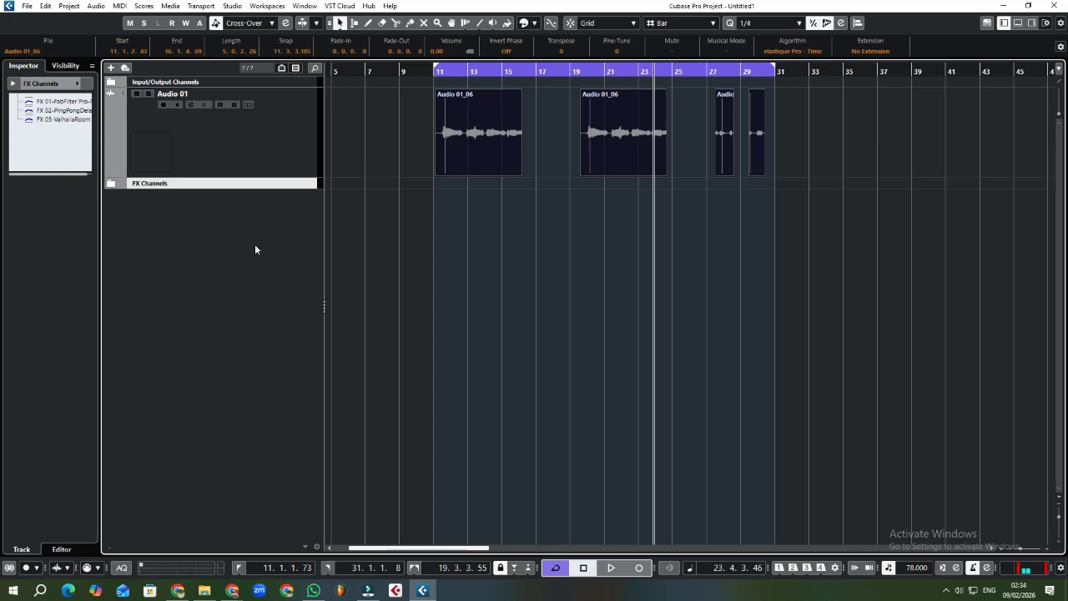
click(271, 119)
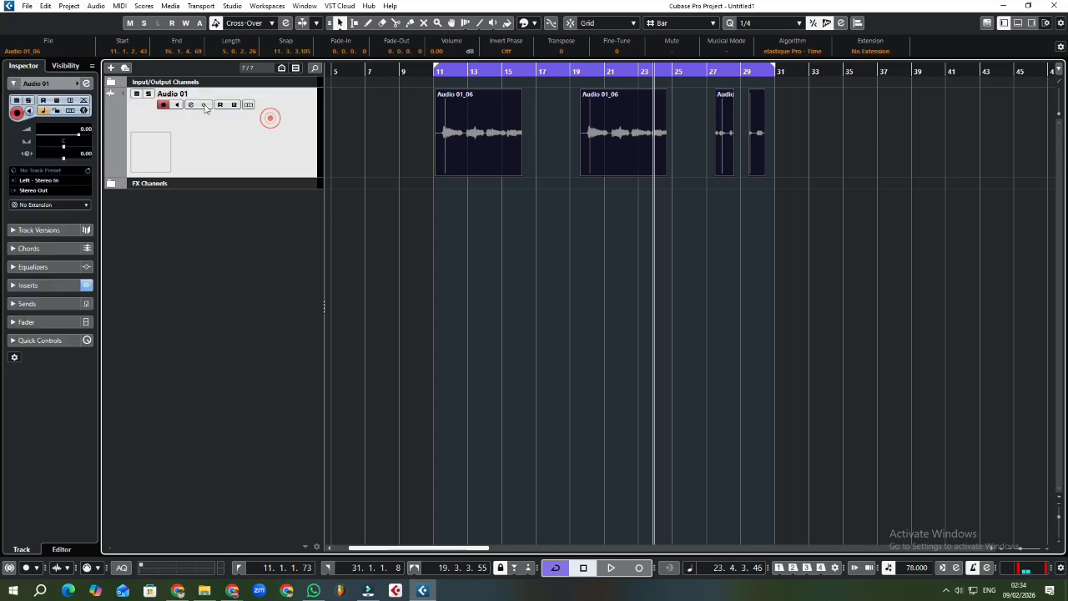
click(191, 104)
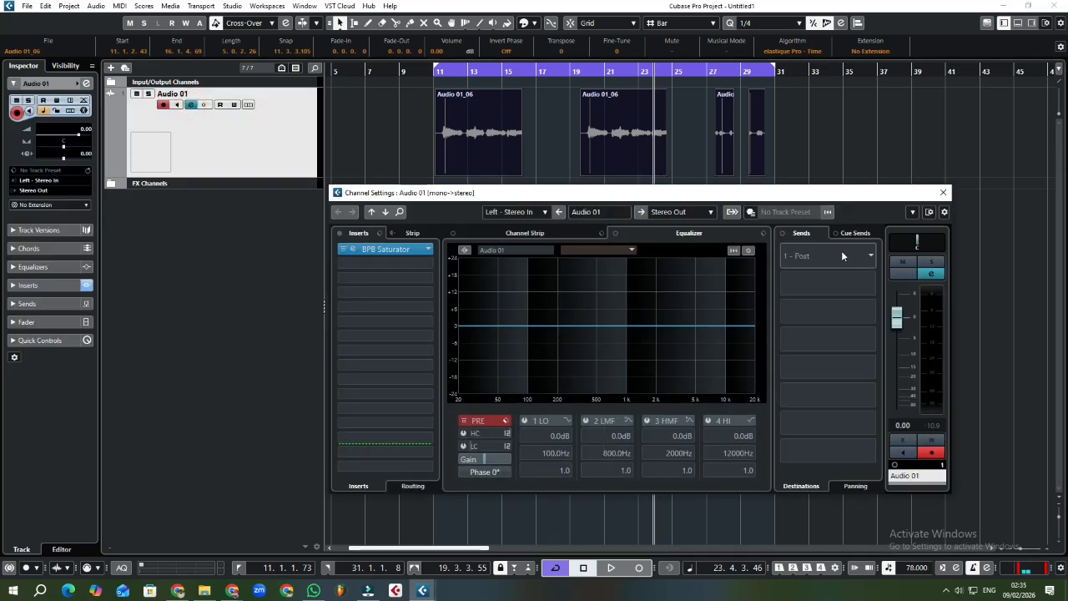
click(841, 251)
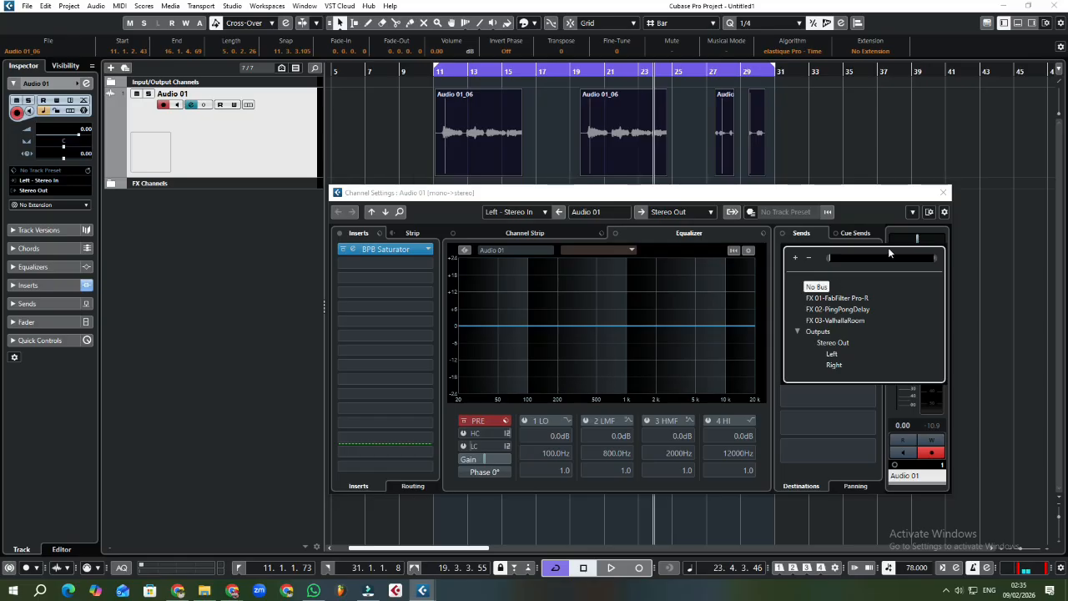
click(852, 301)
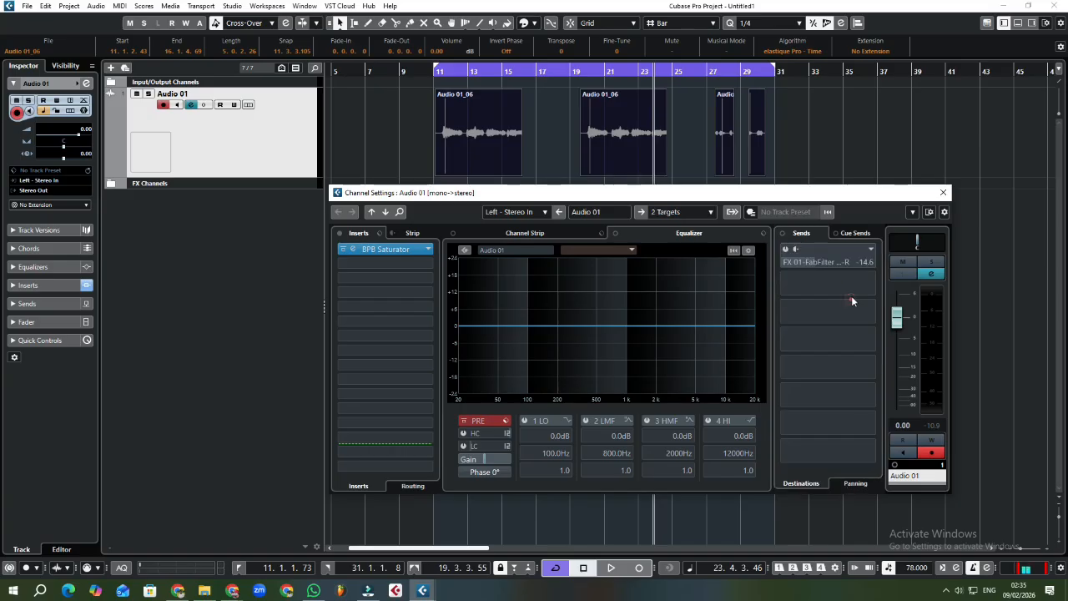
click(785, 248)
drag(812, 261, 780, 266)
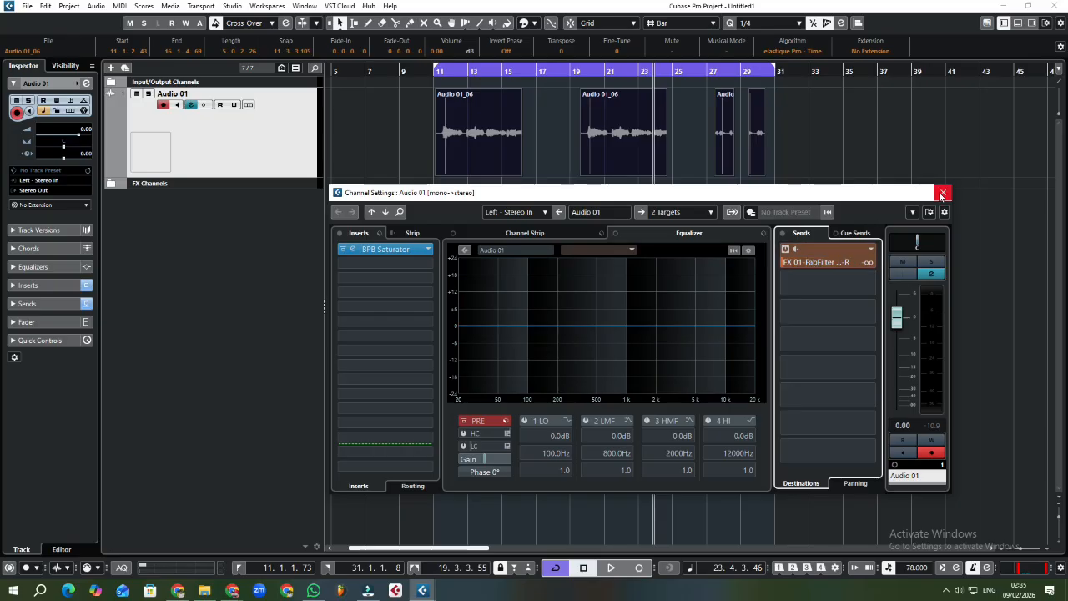
Activate sends from Audio 01 to FX 02-PingPongDelay and FX 03-ValhallaRoom in the second and third slots, and close the channel settings.
click(839, 264)
click(839, 337)
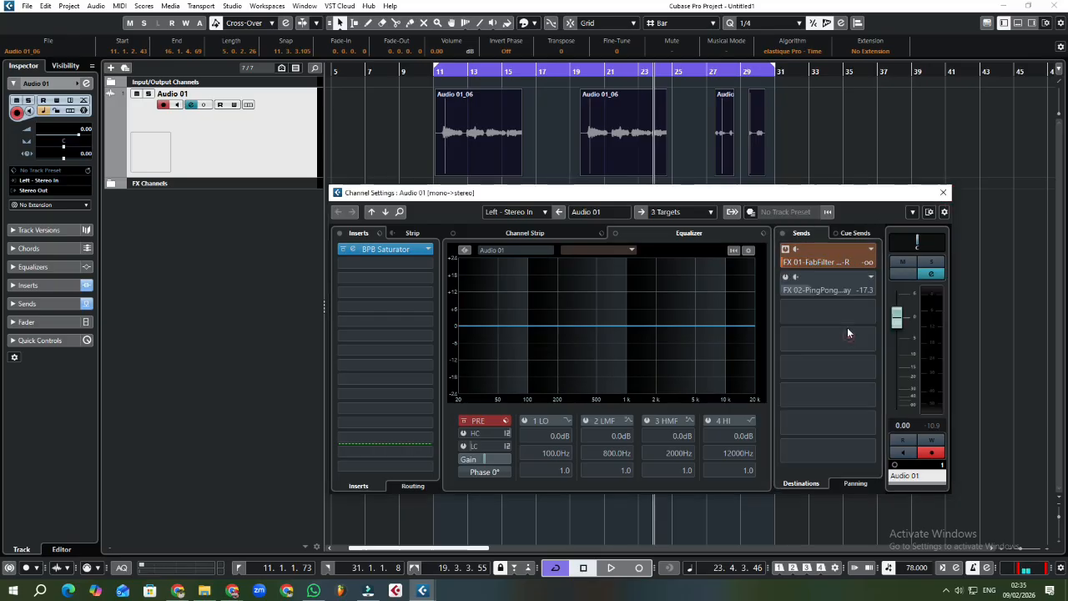
click(789, 278)
click(807, 316)
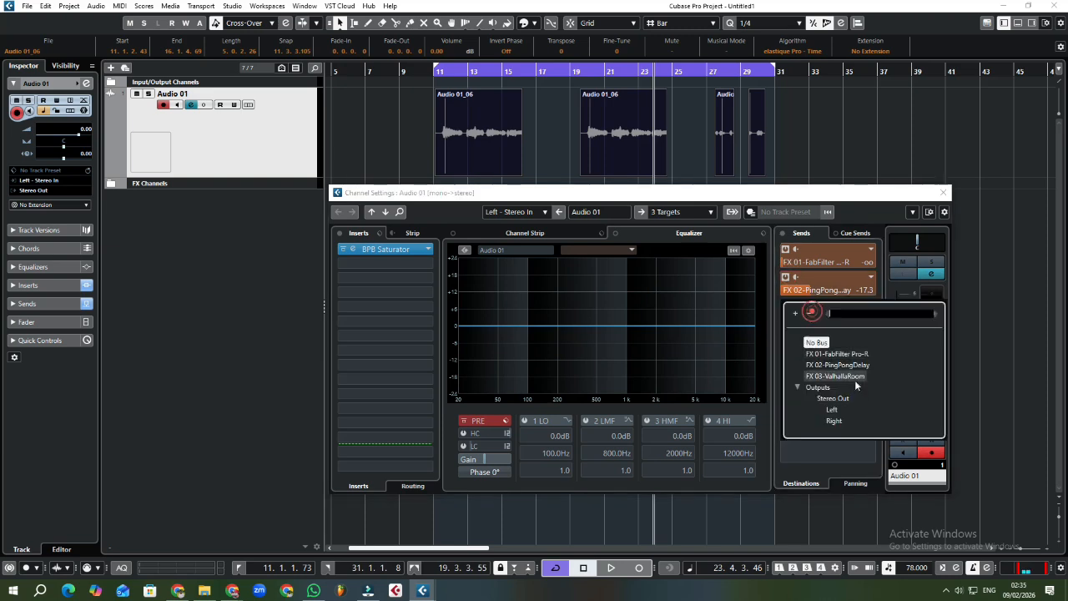
click(842, 371)
click(790, 305)
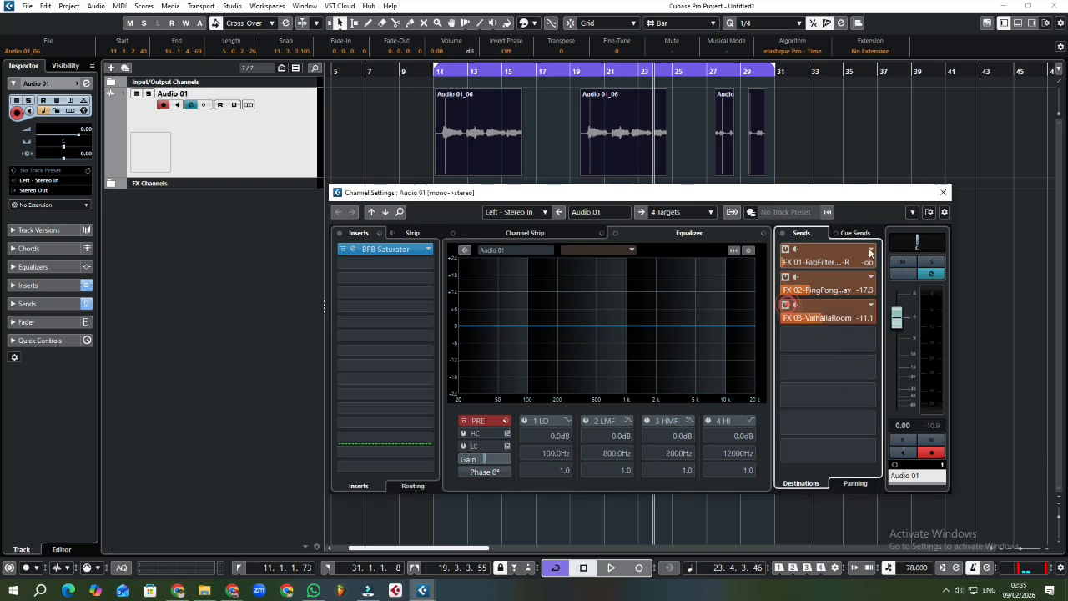
click(943, 192)
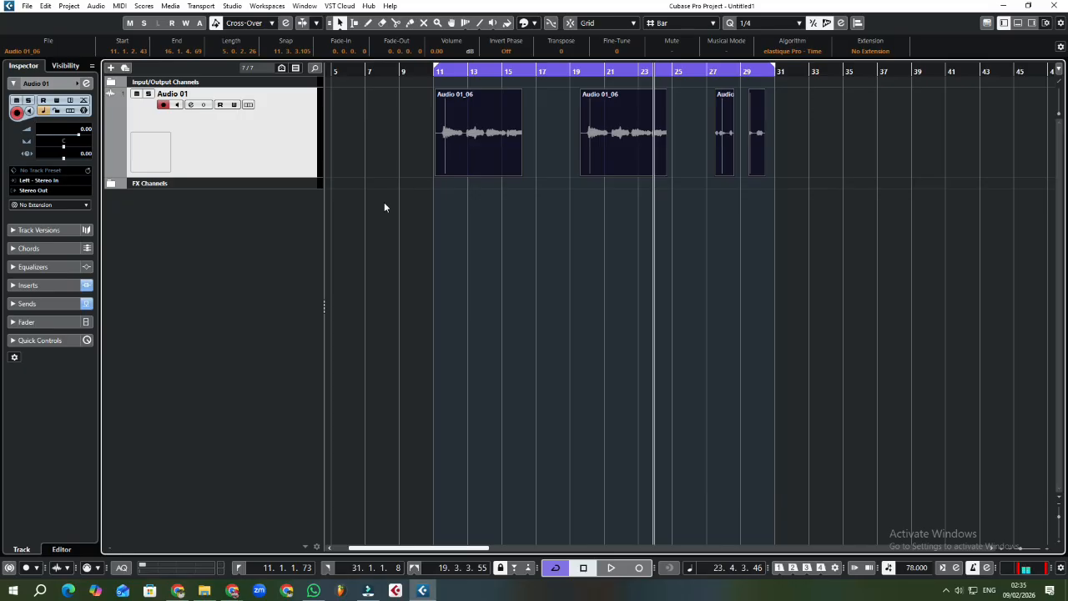
Move the project cursor to about bar 12 and select all the audio events on Audio 01.
mouse_move(461, 72)
mouse_down()
mouse_move(450, 83)
mouse_move(448, 73)
mouse_up()
click(894, 158)
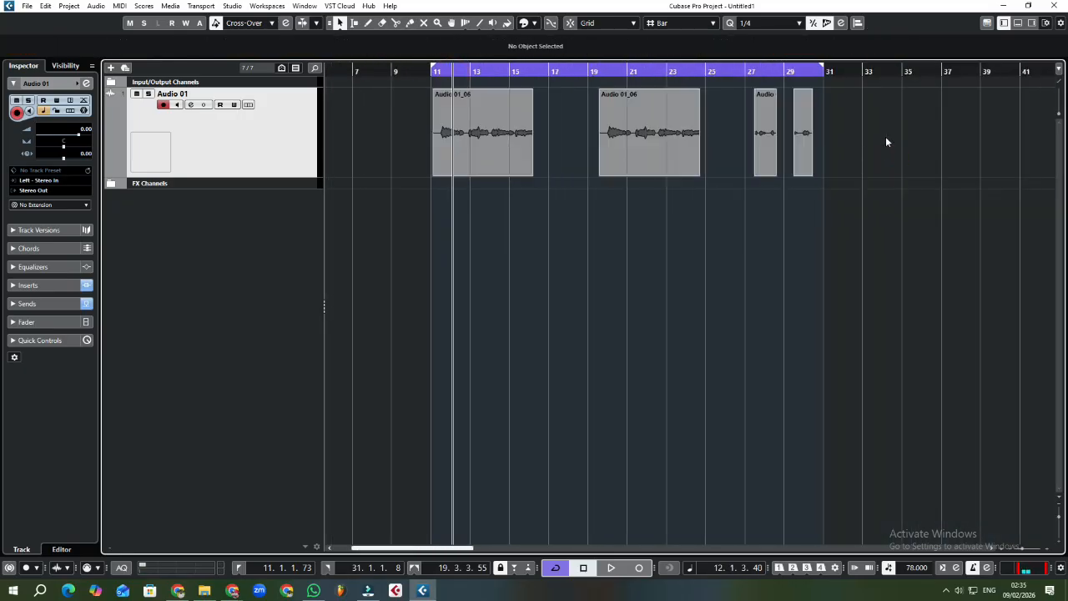
drag(885, 136, 419, 133)
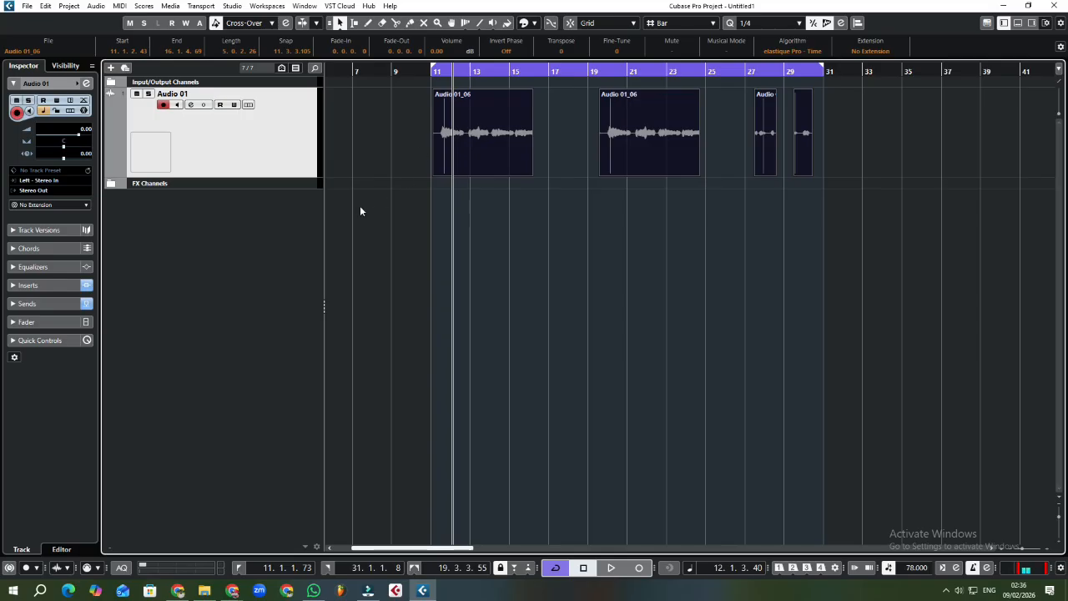
Review the three effect sends in Audio 01's channel settings and close the settings.
click(190, 105)
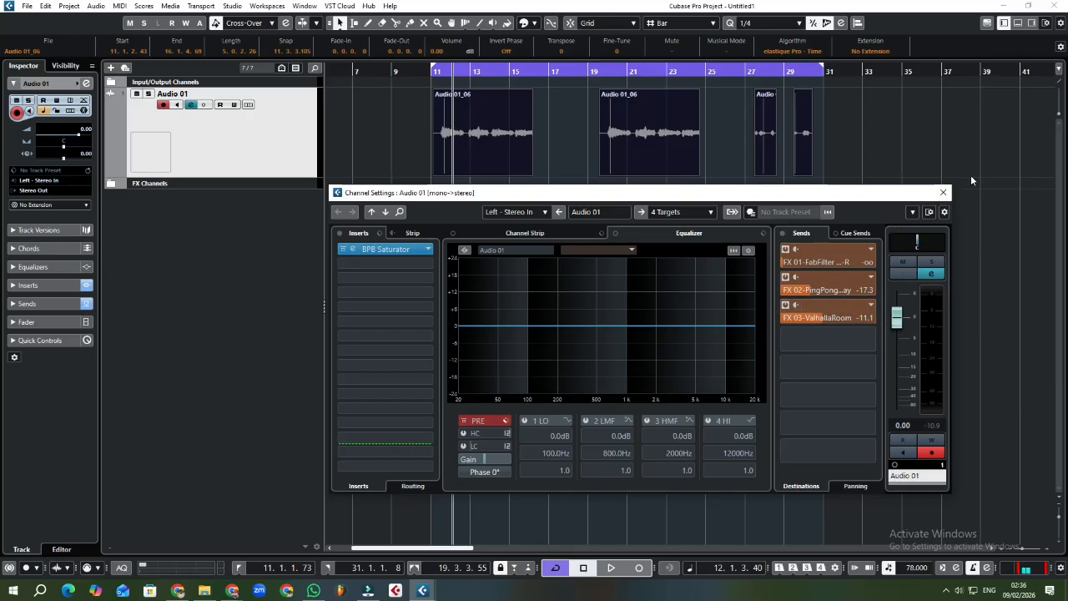
click(943, 192)
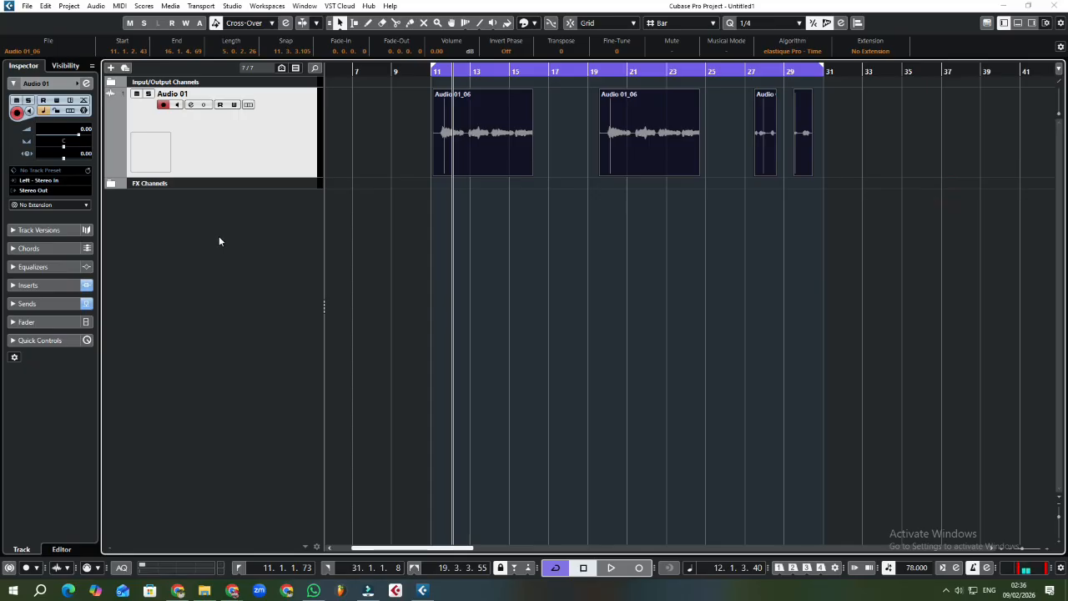
Add one SwarPlug instrument track routed to Stereo Out, close its plug-in window, and remove the track again.
right_click(253, 231)
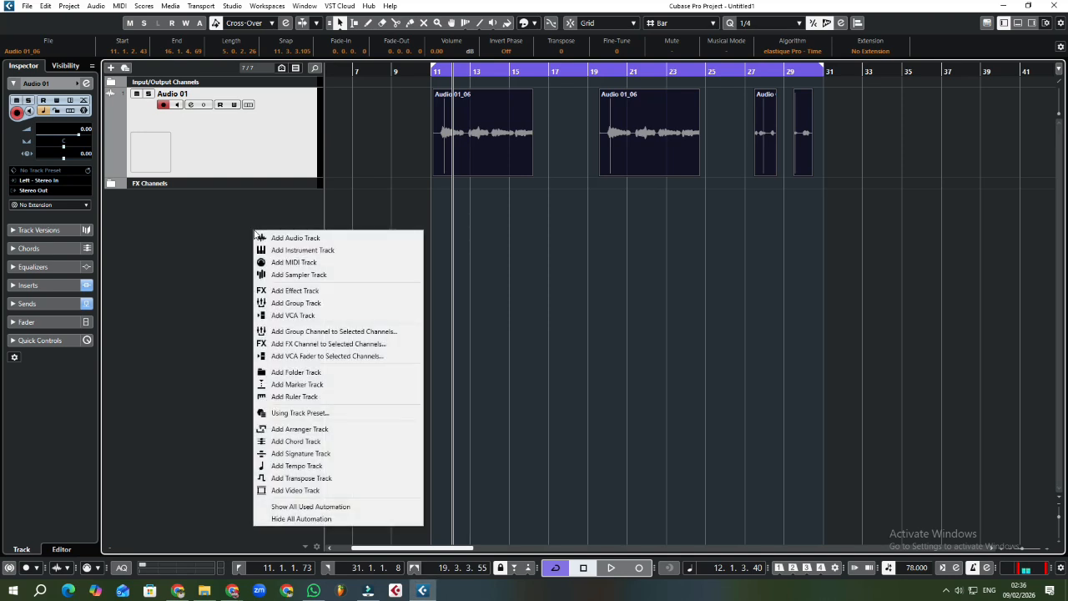
click(325, 252)
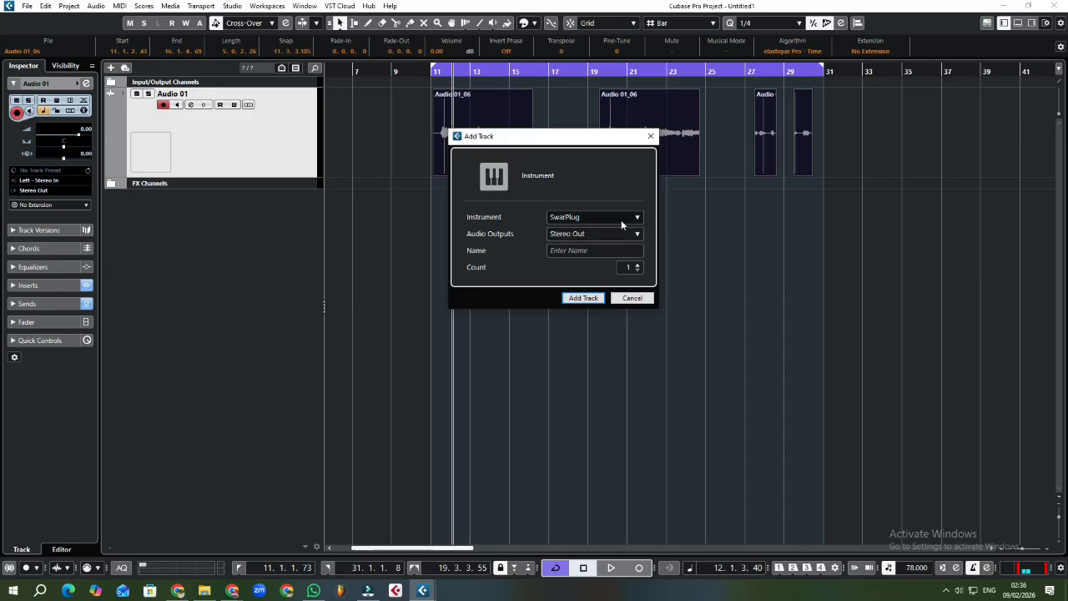
click(591, 299)
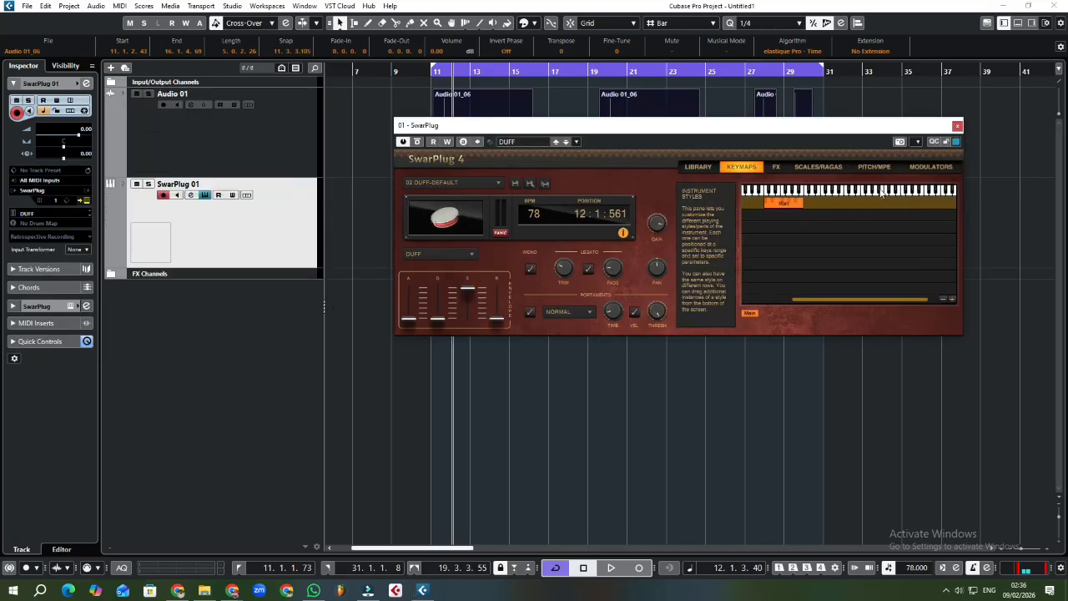
click(957, 127)
right_click(247, 241)
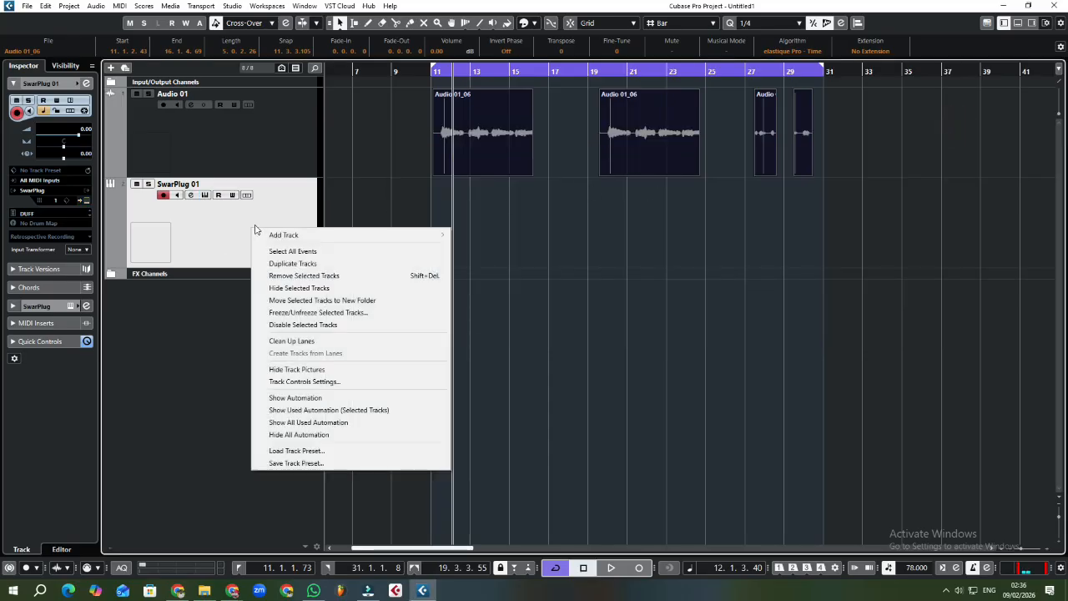
click(300, 275)
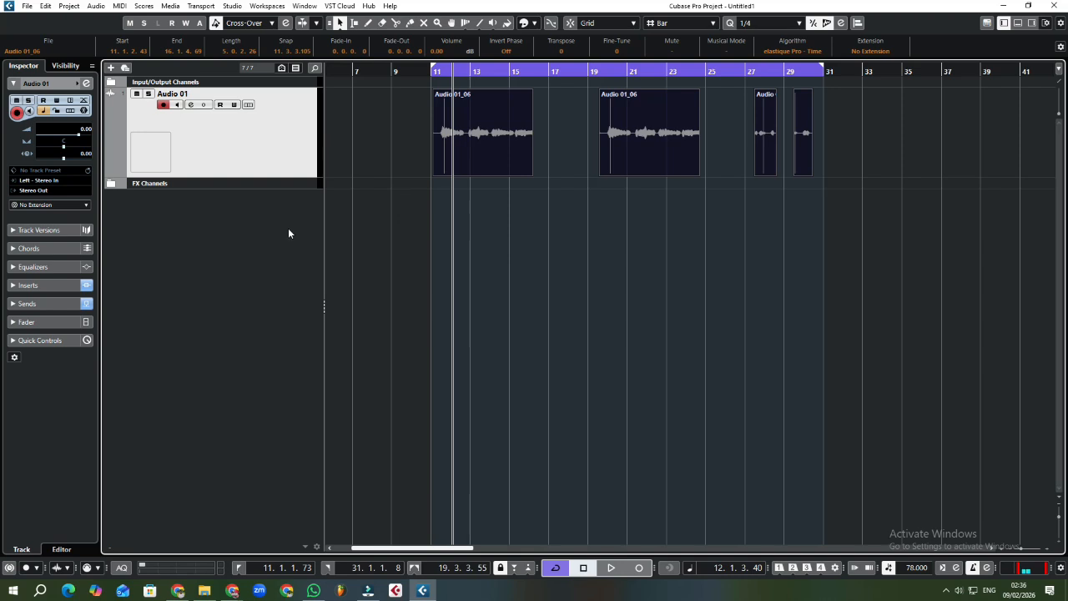
Reselect all the audio events on Audio 01 and switch to the Google Meet call in Chrome.
drag(871, 150, 322, 120)
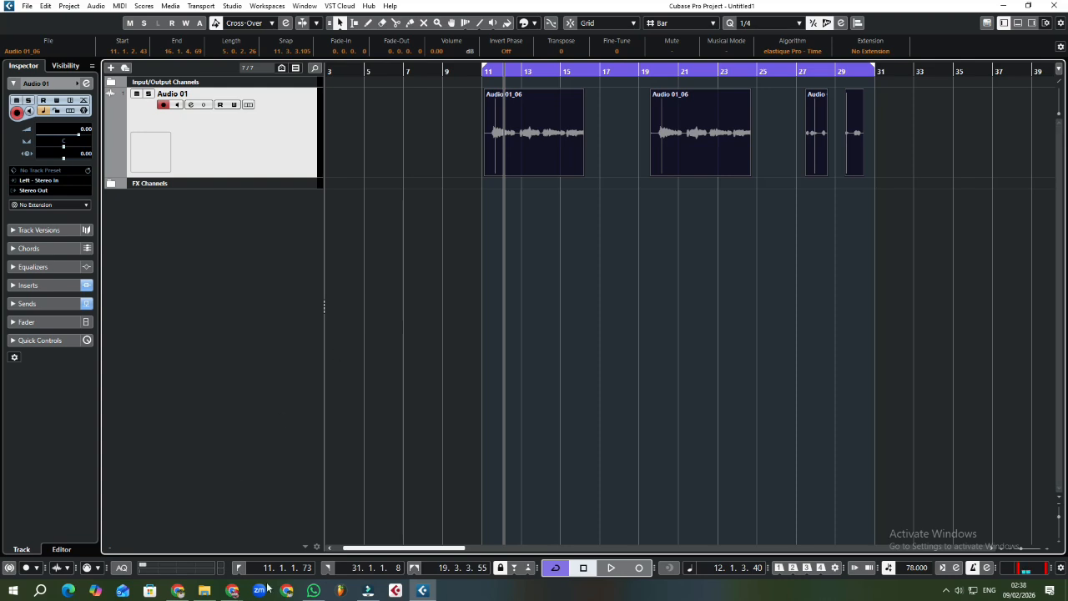
mouse_move(232, 591)
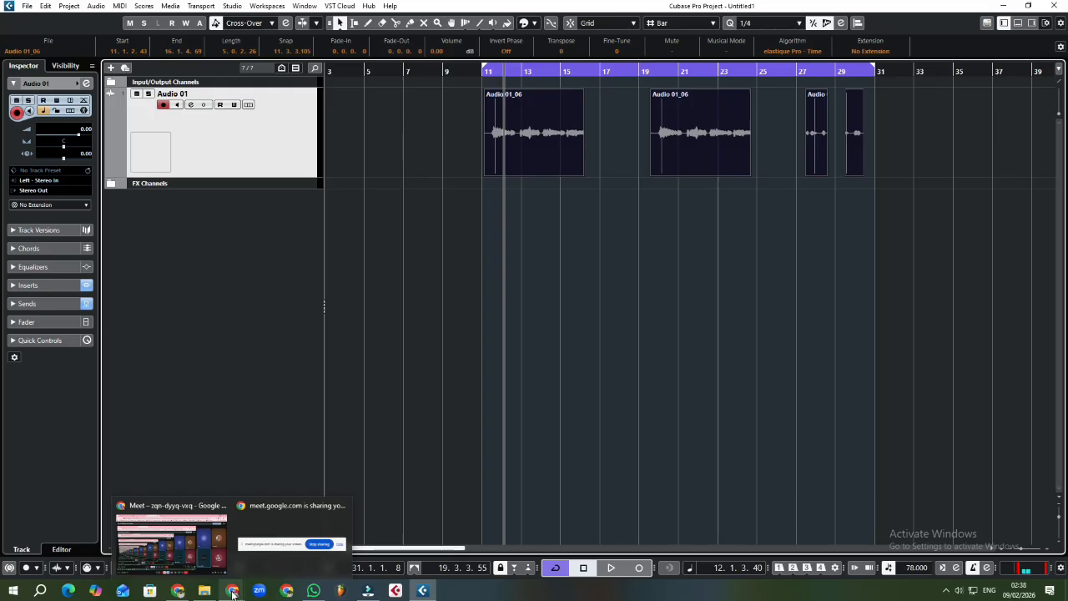
click(195, 513)
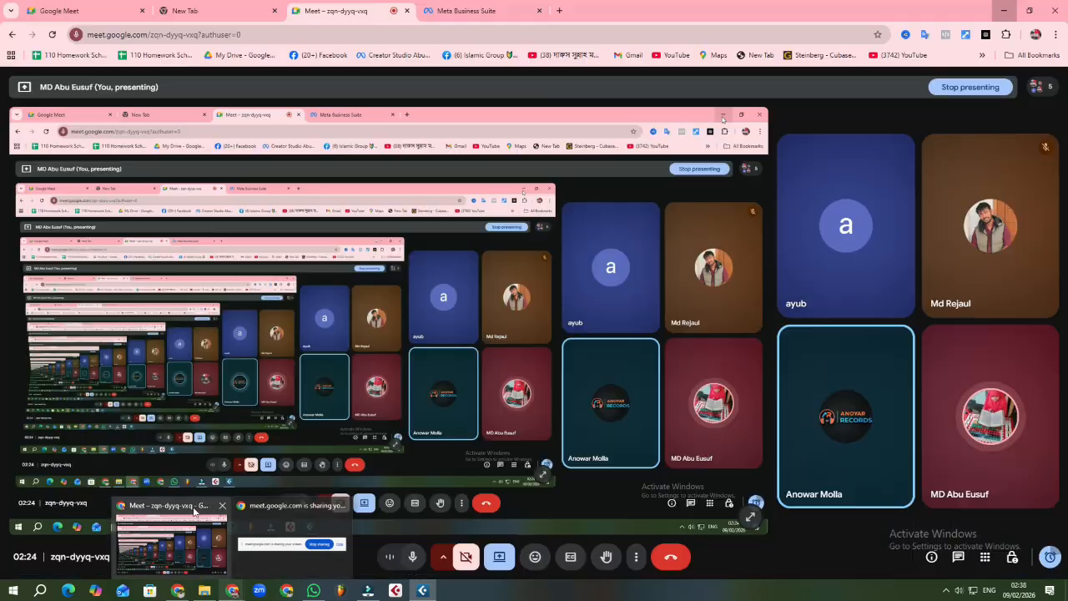